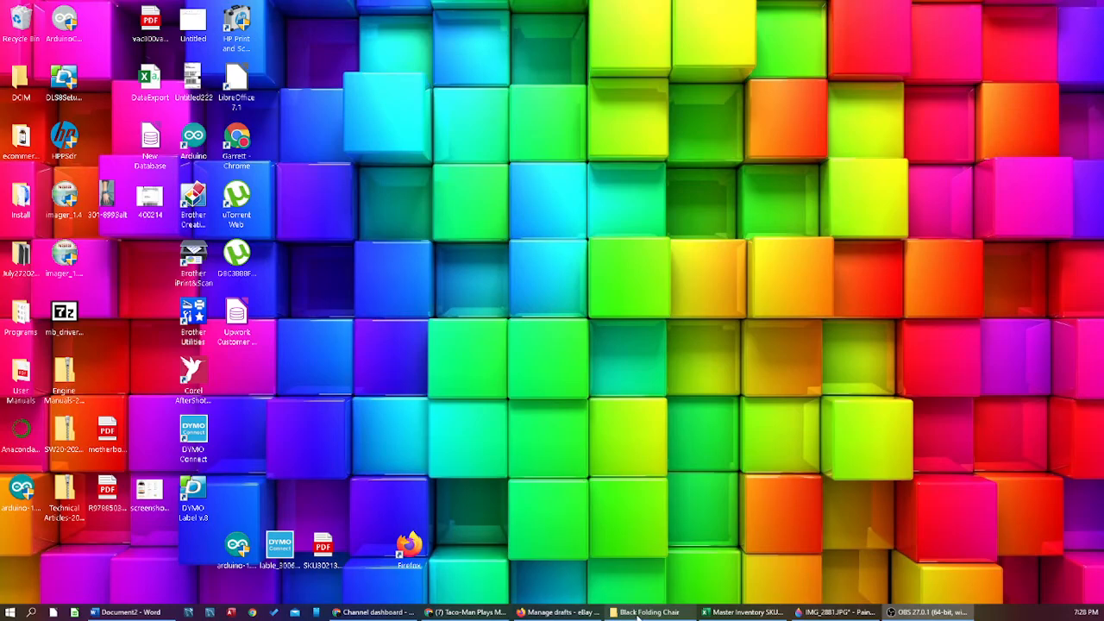
# Empty the Recycle Bin, confirming the permanent deletion of its contents.
pyautogui.click(638, 612)
pyautogui.click(638, 613)
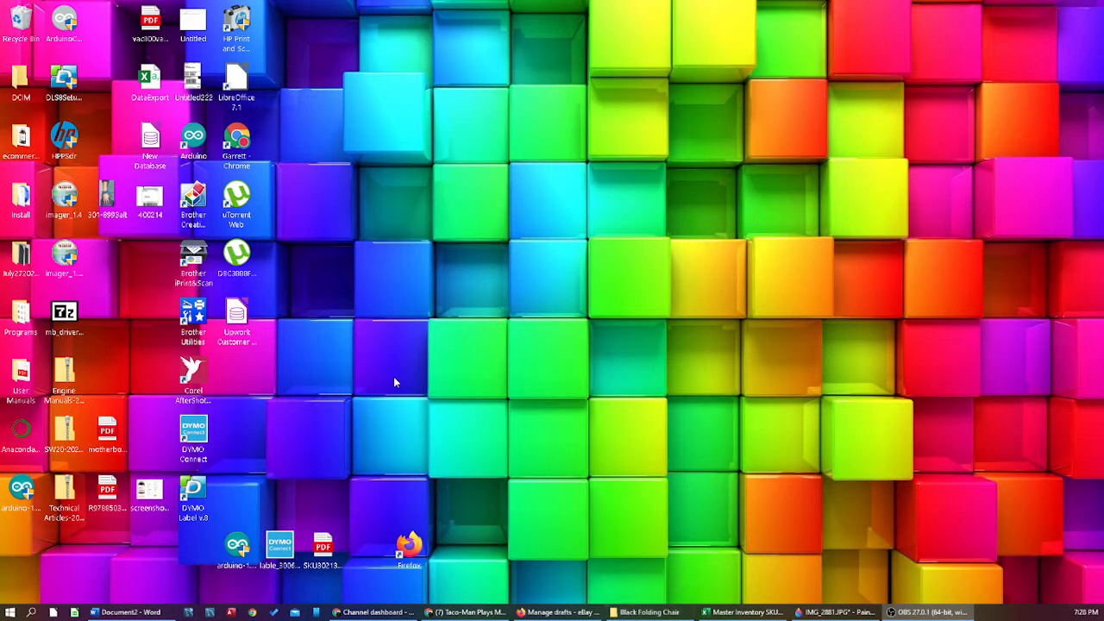
pyautogui.rightClick(14, 35)
pyautogui.click(34, 54)
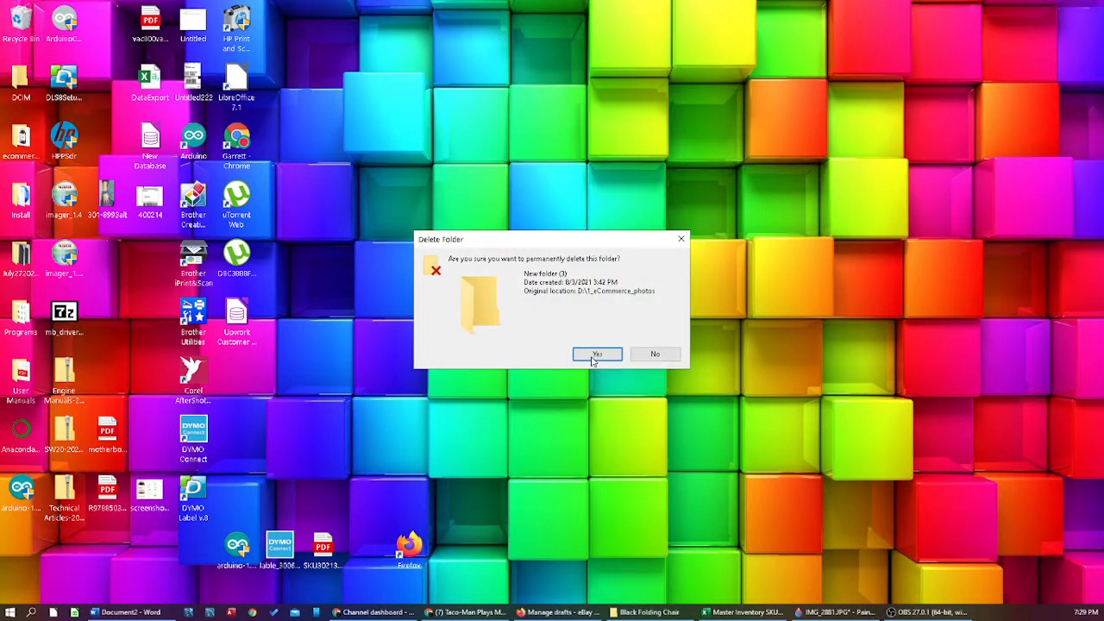
pyautogui.click(595, 356)
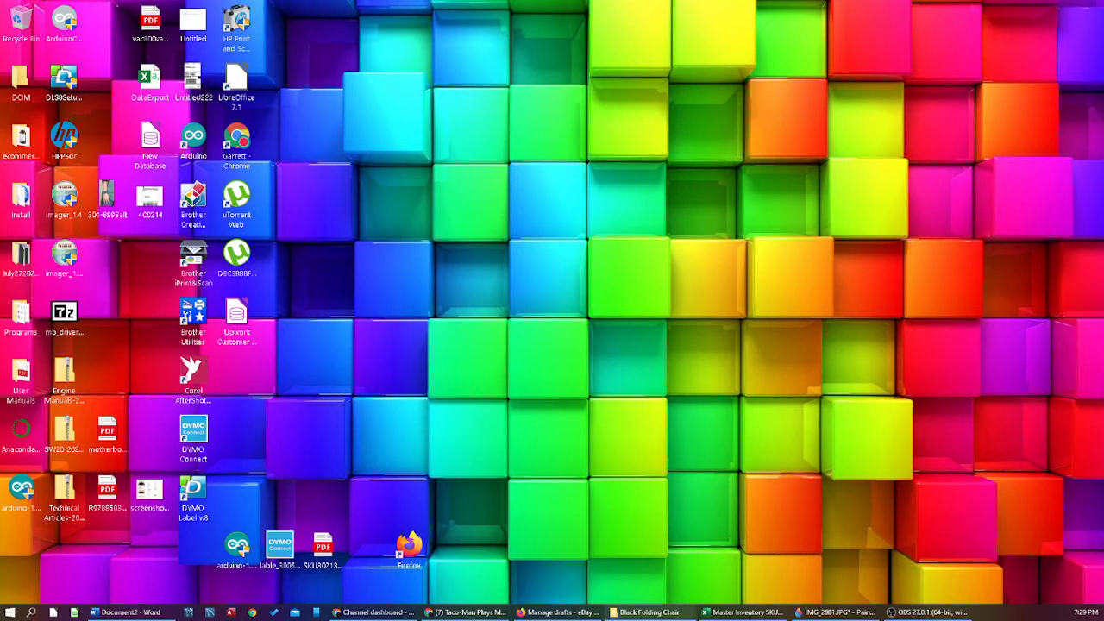
# Open the Black Folding Chair folder on the SDXC (F:) drive.
pyautogui.moveTo(649, 612)
pyautogui.click(614, 612)
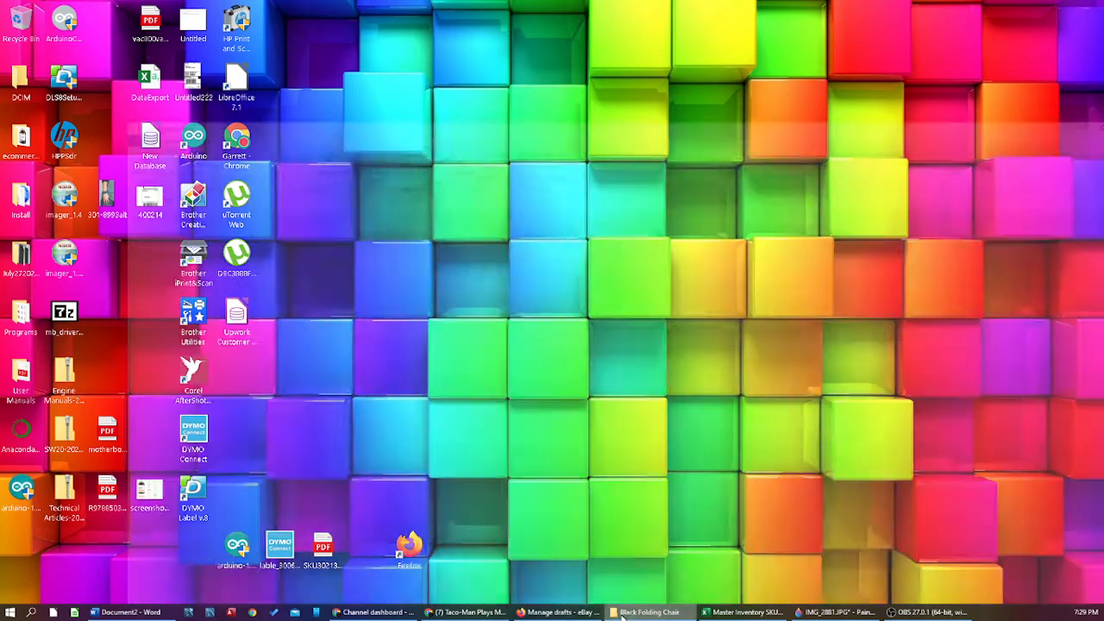
pyautogui.click(107, 111)
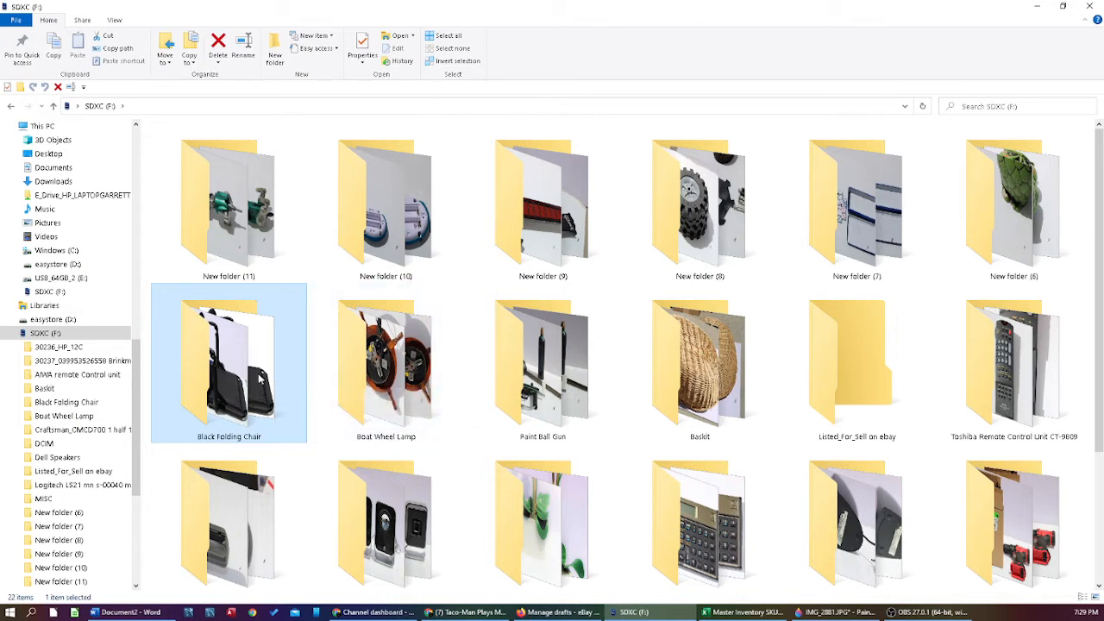
pyautogui.rightClick(259, 377)
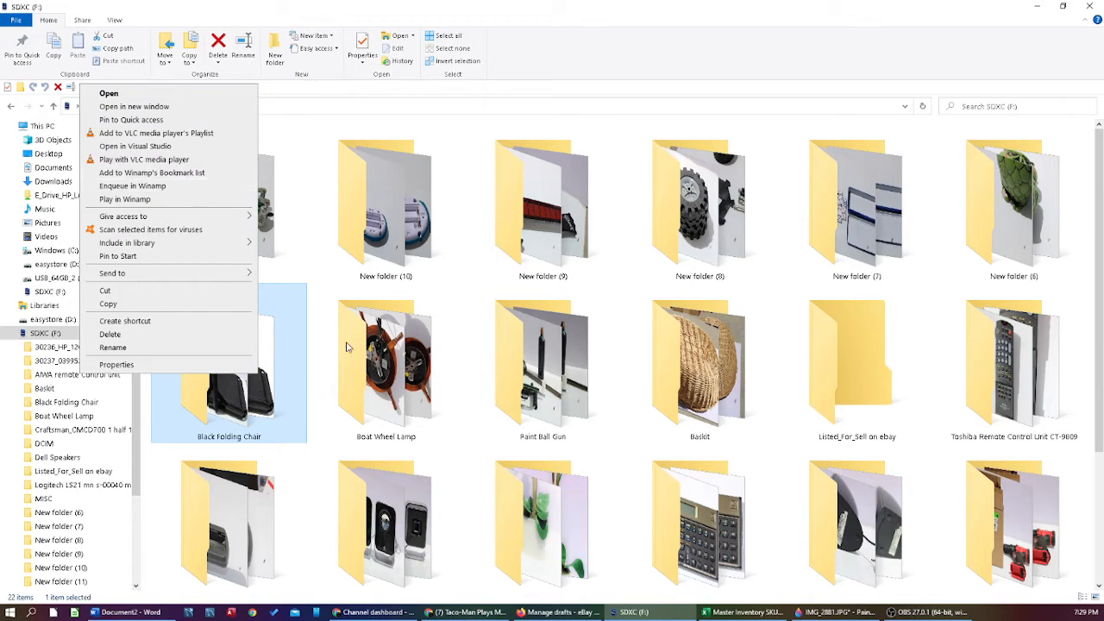
pyautogui.click(281, 342)
pyautogui.doubleClick(282, 342)
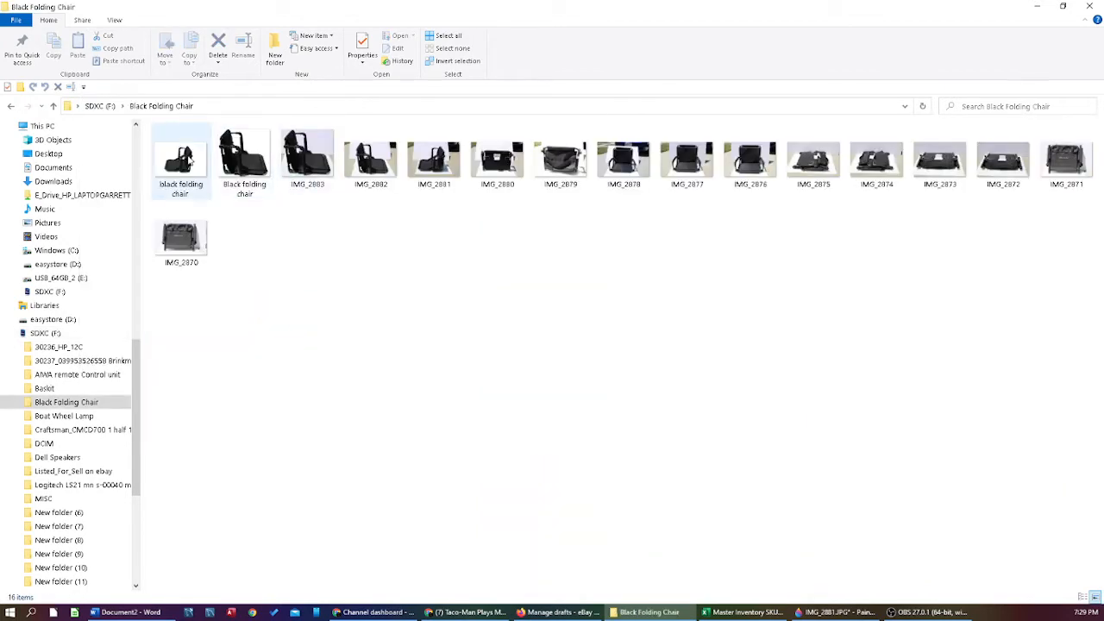
# Browse the folding chair photos in the image viewer from the black folding chair image through IMG_2876, and close the viewer.
pyautogui.doubleClick(198, 179)
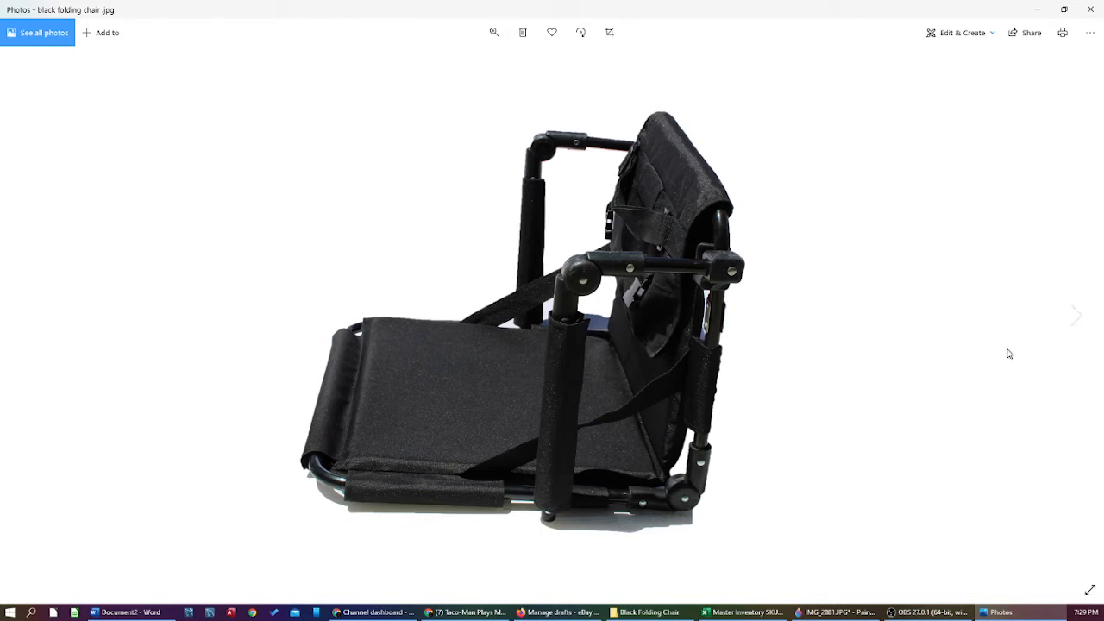
pyautogui.click(1076, 314)
pyautogui.click(1069, 318)
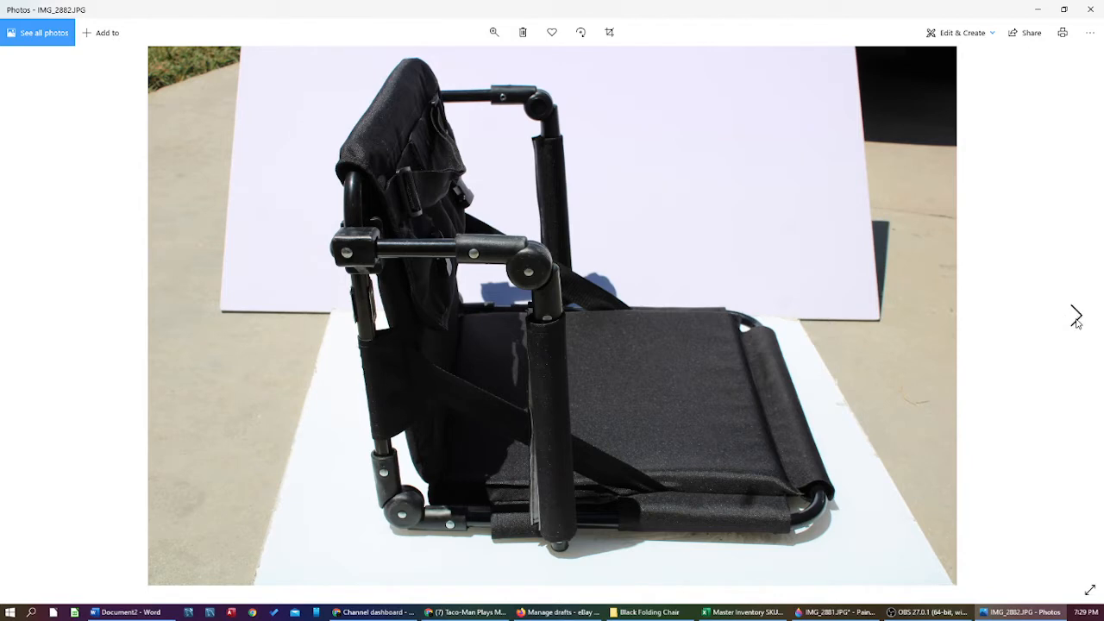
pyautogui.click(1077, 317)
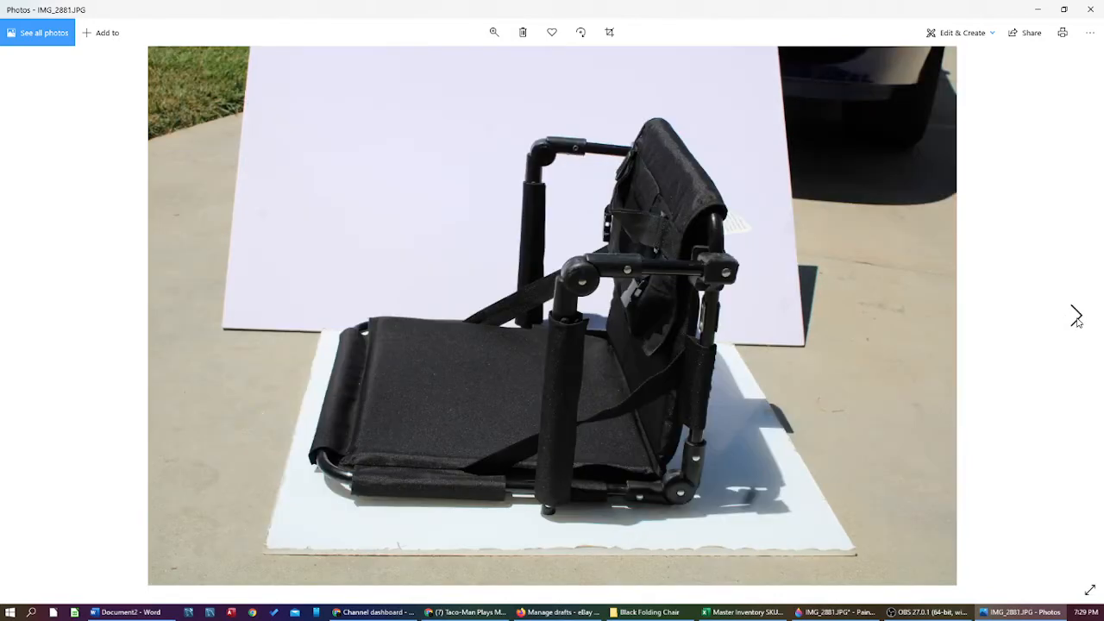
pyautogui.click(1077, 318)
pyautogui.click(1076, 321)
pyautogui.click(1076, 320)
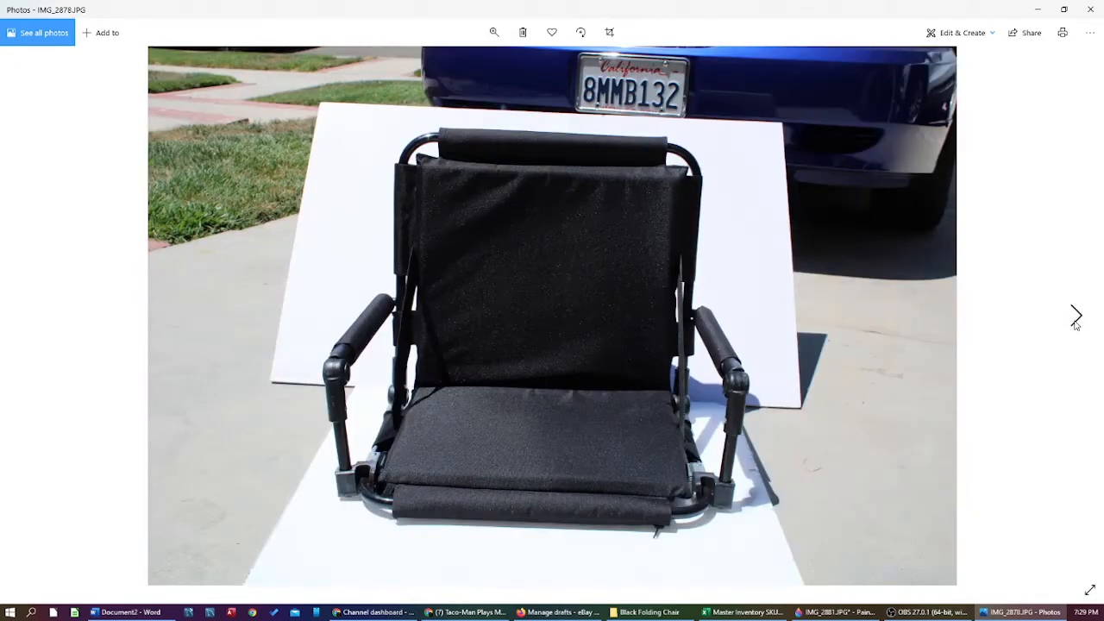
pyautogui.click(1076, 320)
pyautogui.click(1076, 320)
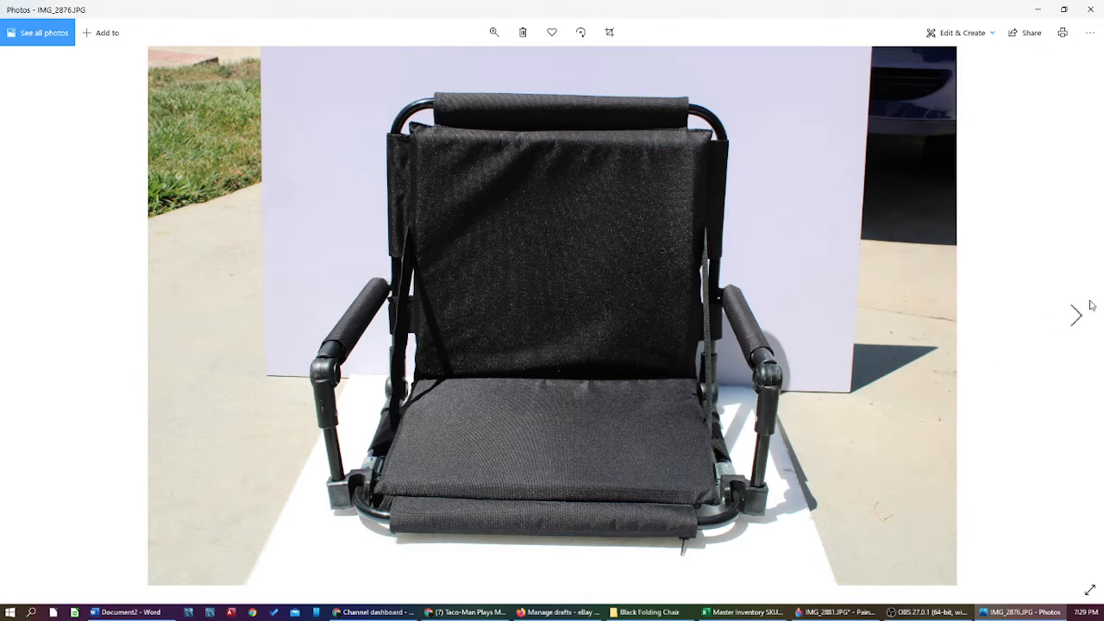
pyautogui.click(1092, 9)
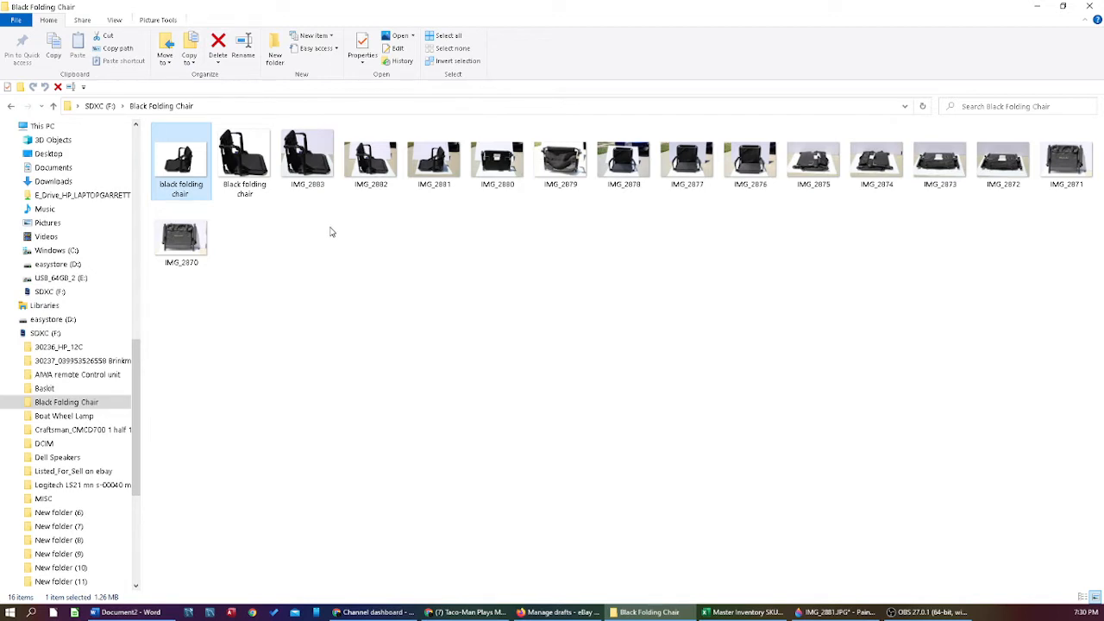
# View IMG_2883 and IMG_2882 in the image viewer, reopen IMG_2882 in a smaller window, and close it.
pyautogui.doubleClick(330, 157)
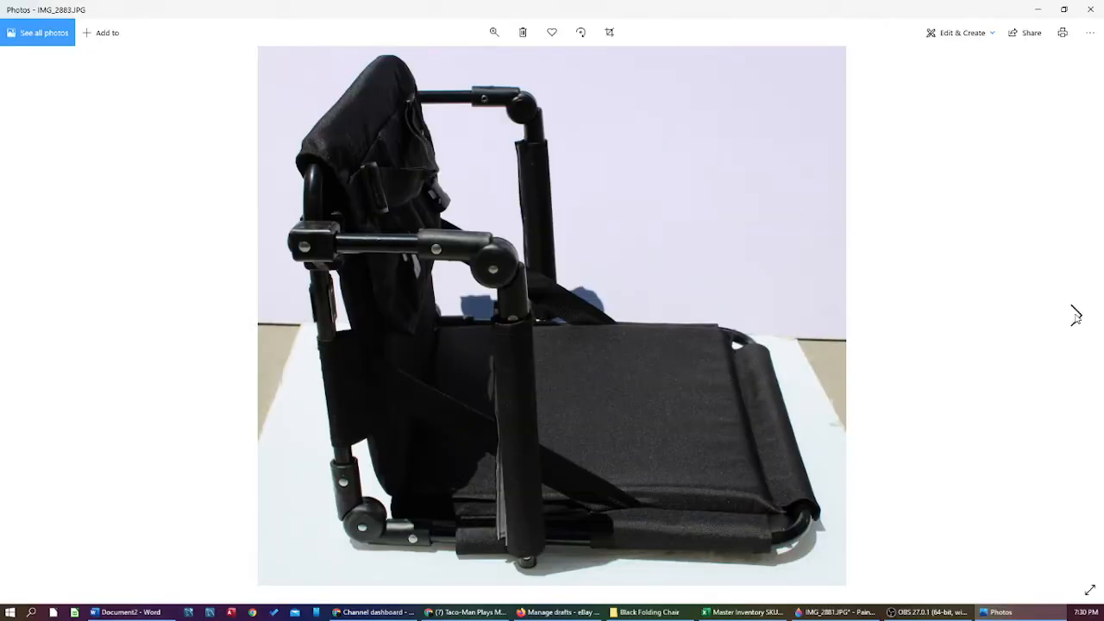
pyautogui.click(1076, 316)
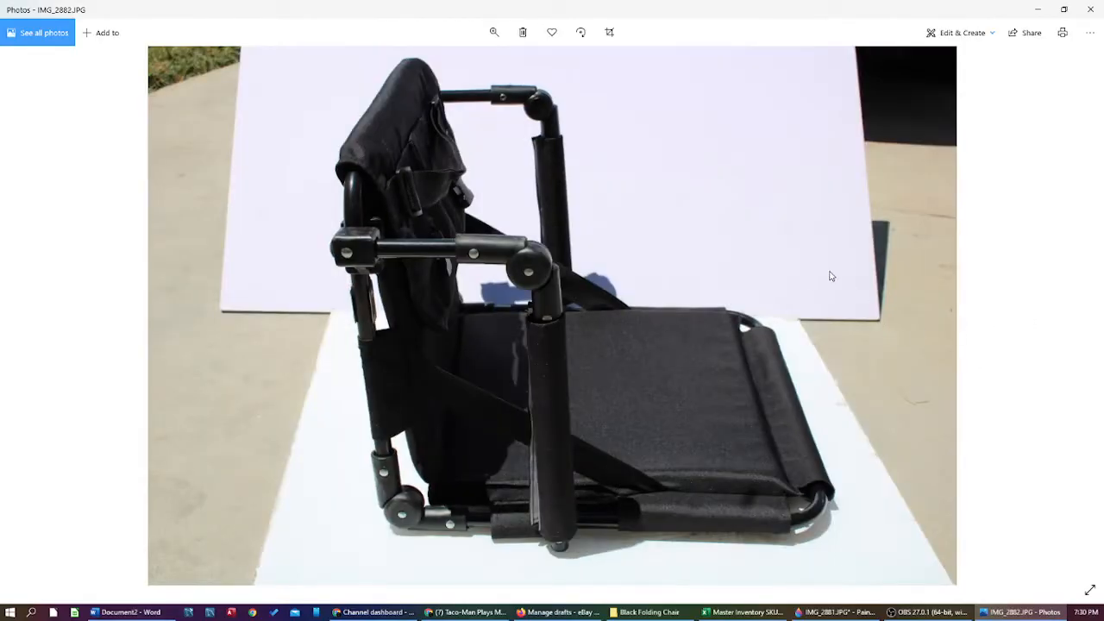
pyautogui.click(1100, 7)
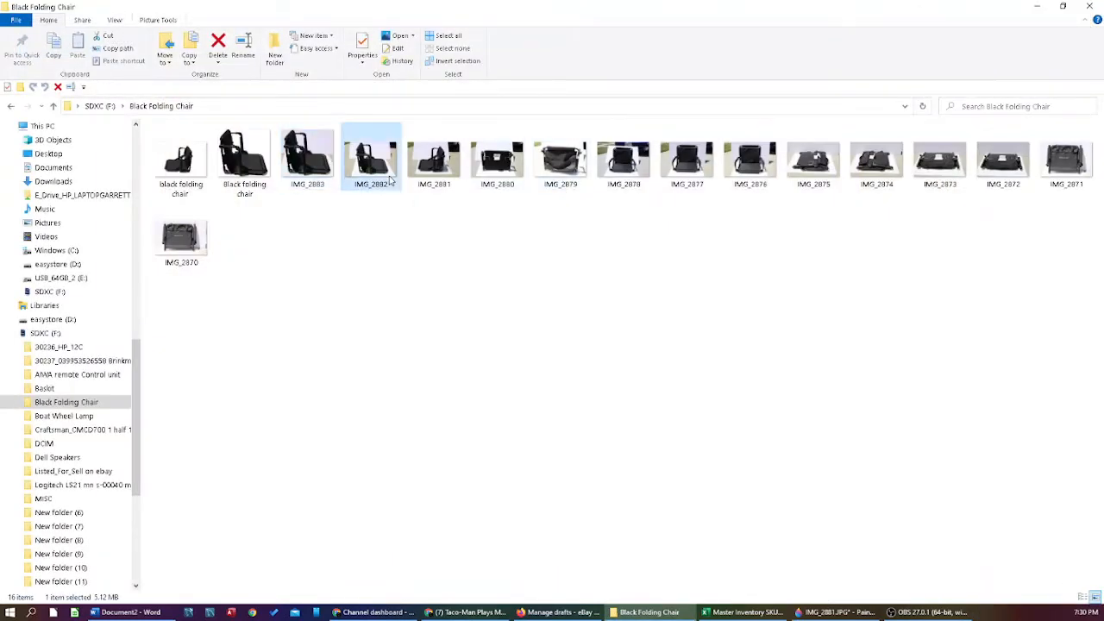
pyautogui.rightClick(389, 179)
pyautogui.press('Return')
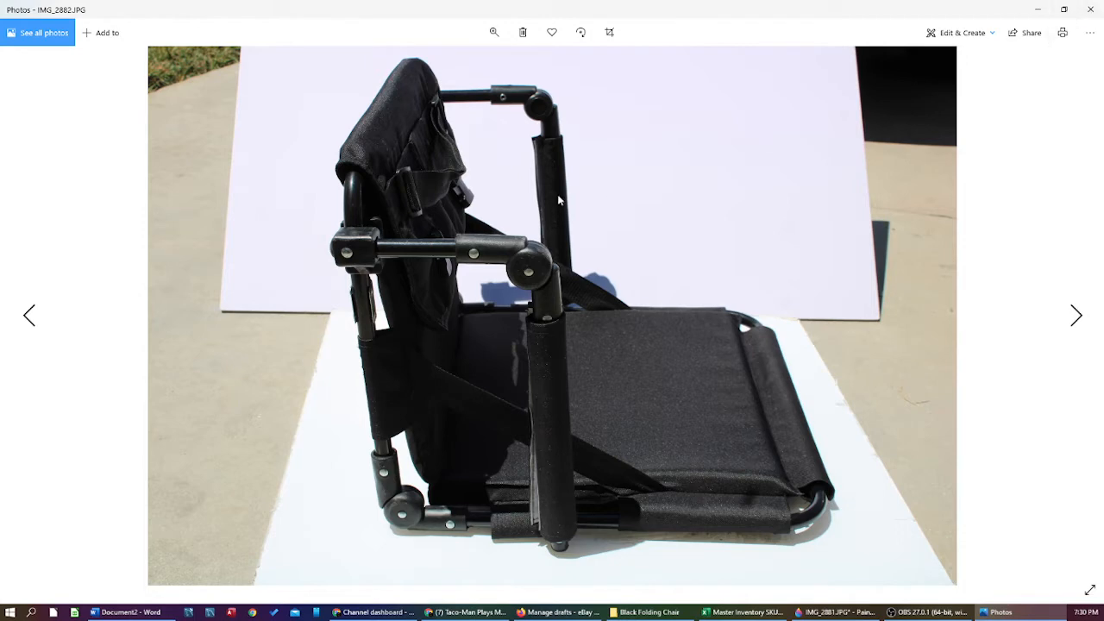
pyautogui.click(1060, 11)
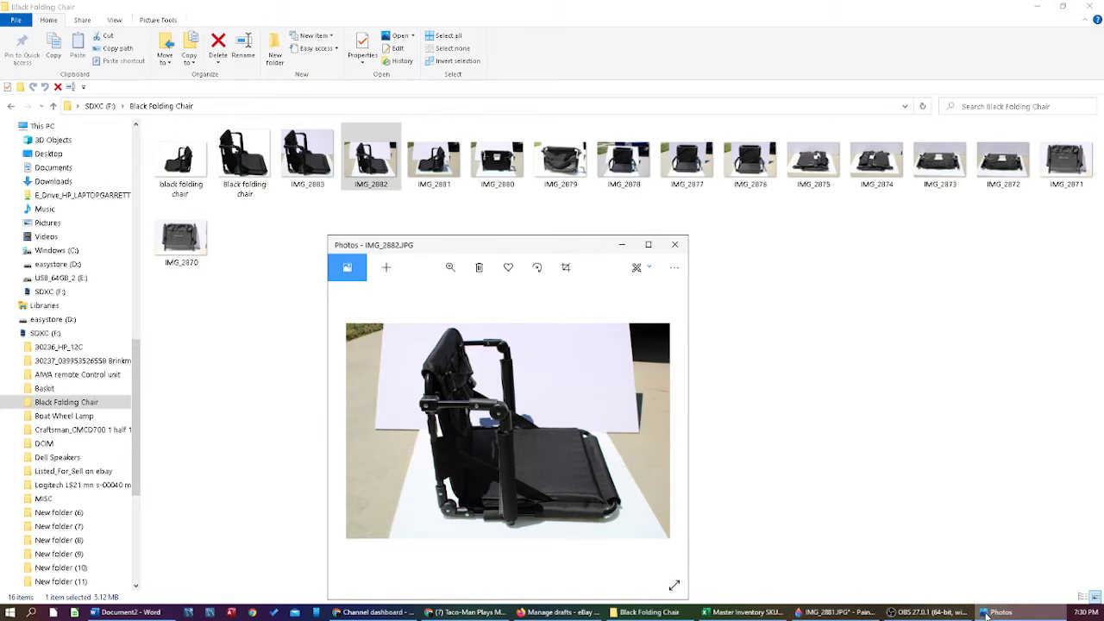
pyautogui.moveTo(986, 615)
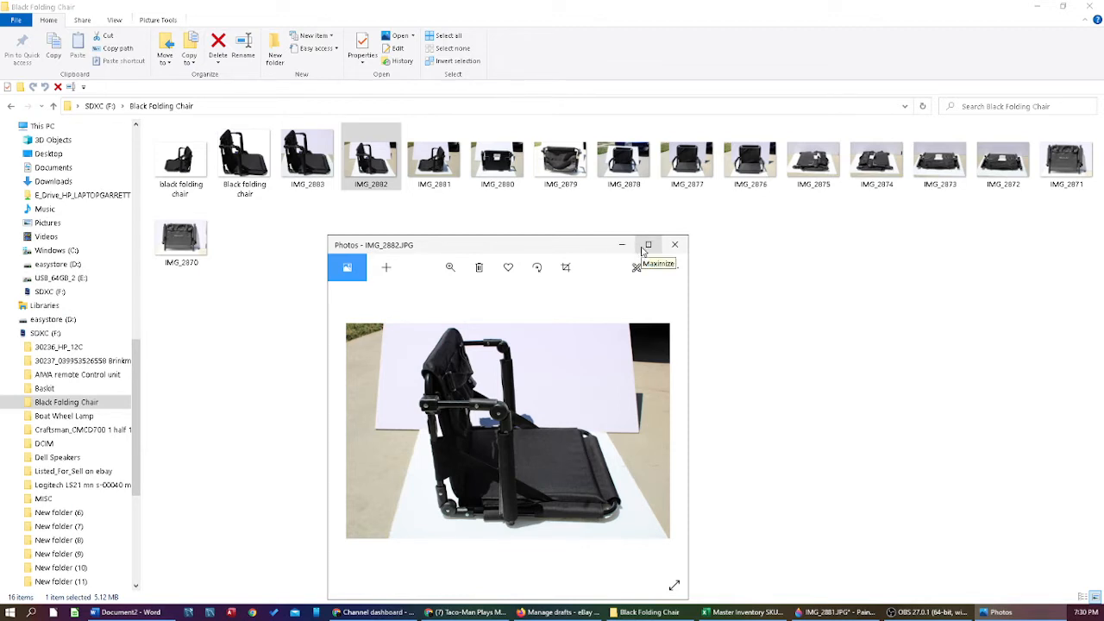
pyautogui.click(674, 245)
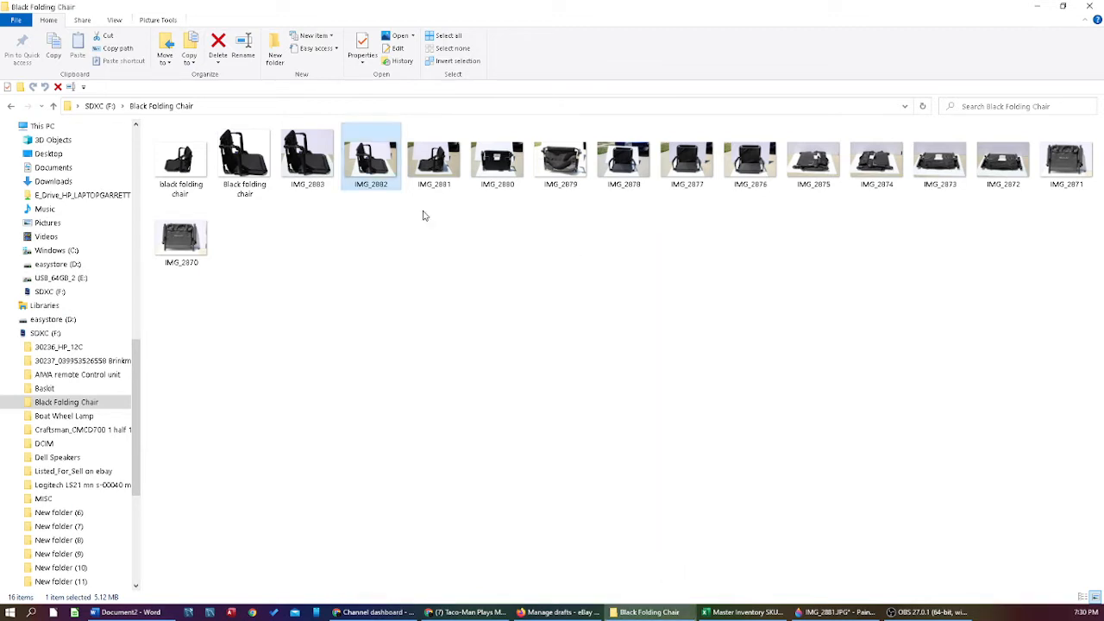
# Open IMG_2882 in Paint 3D and minimize its window.
pyautogui.rightClick(381, 159)
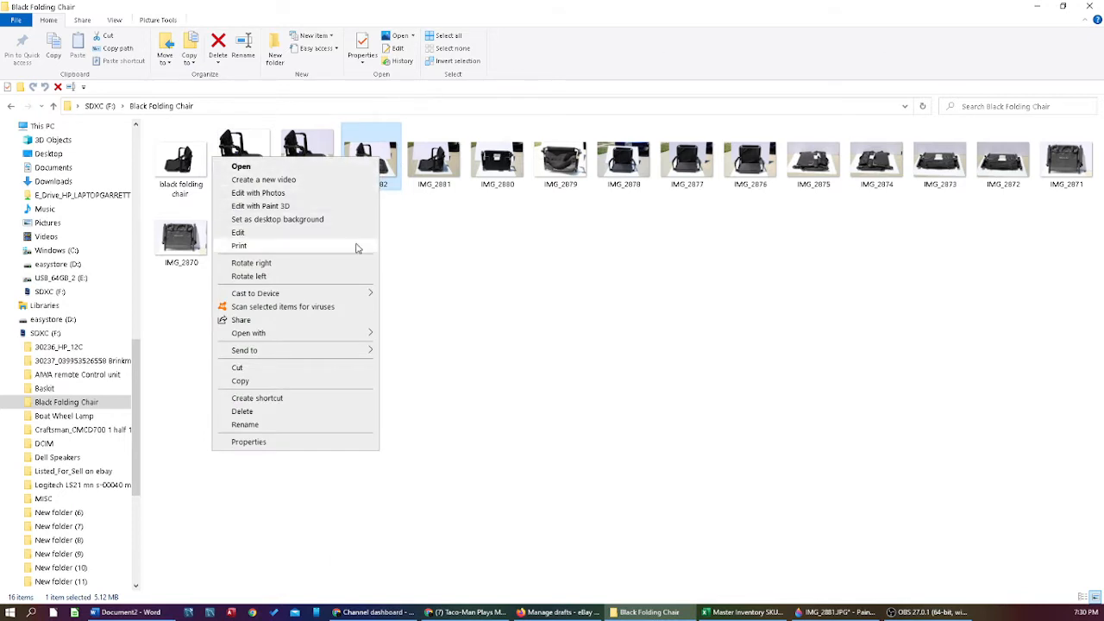
pyautogui.moveTo(314, 337)
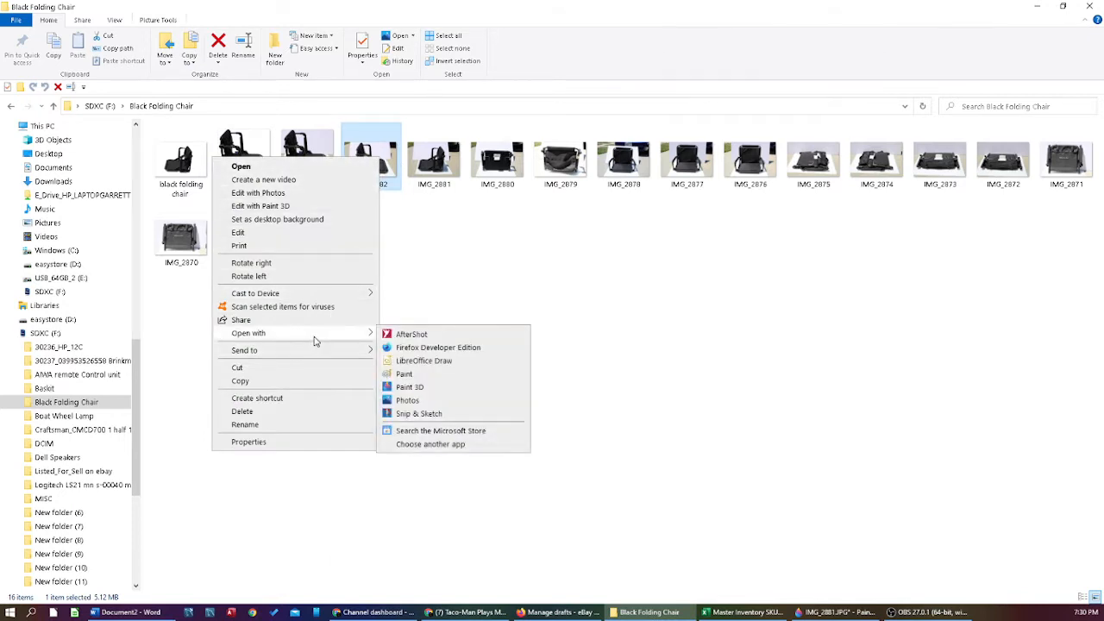
pyautogui.click(441, 389)
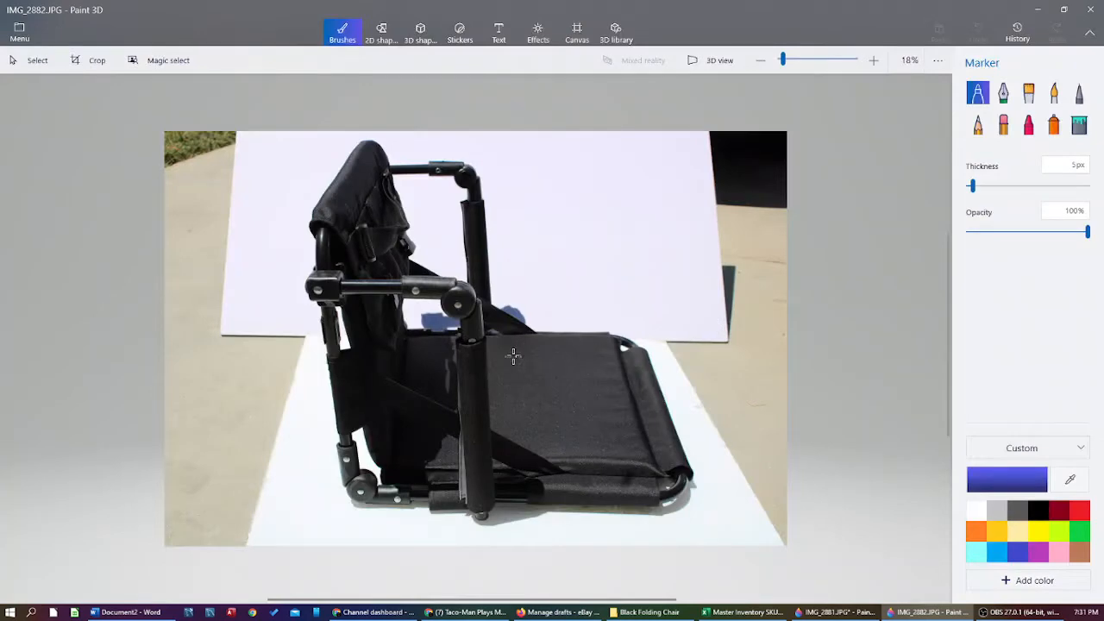
pyautogui.click(1035, 11)
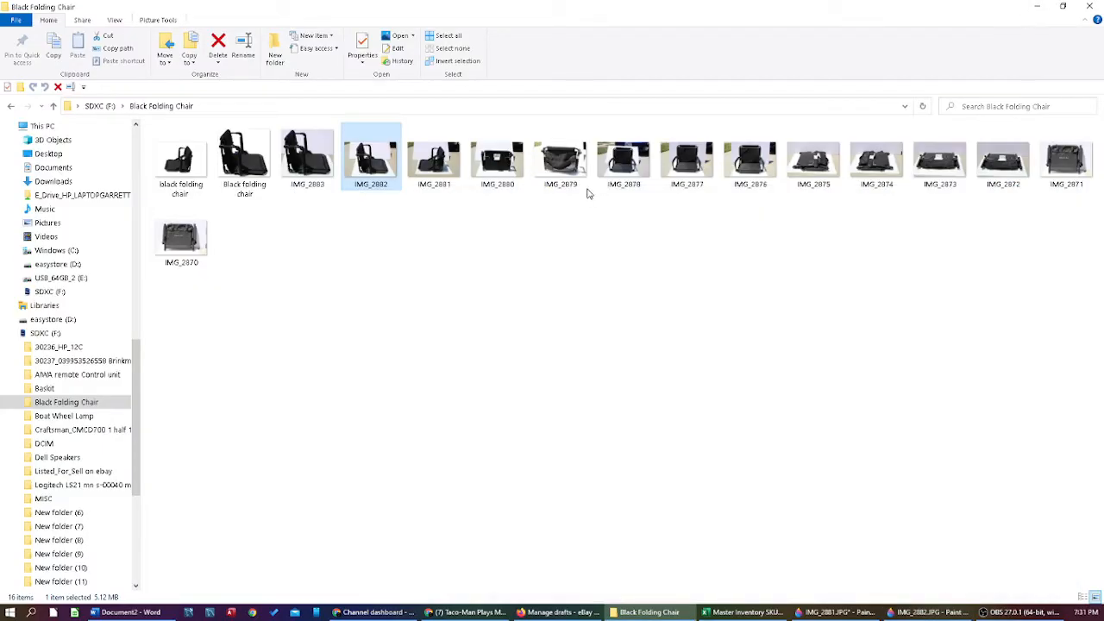
# Open IMG_2882 in a maximized Photos window and show the zoom control at best fit.
pyautogui.doubleClick(380, 159)
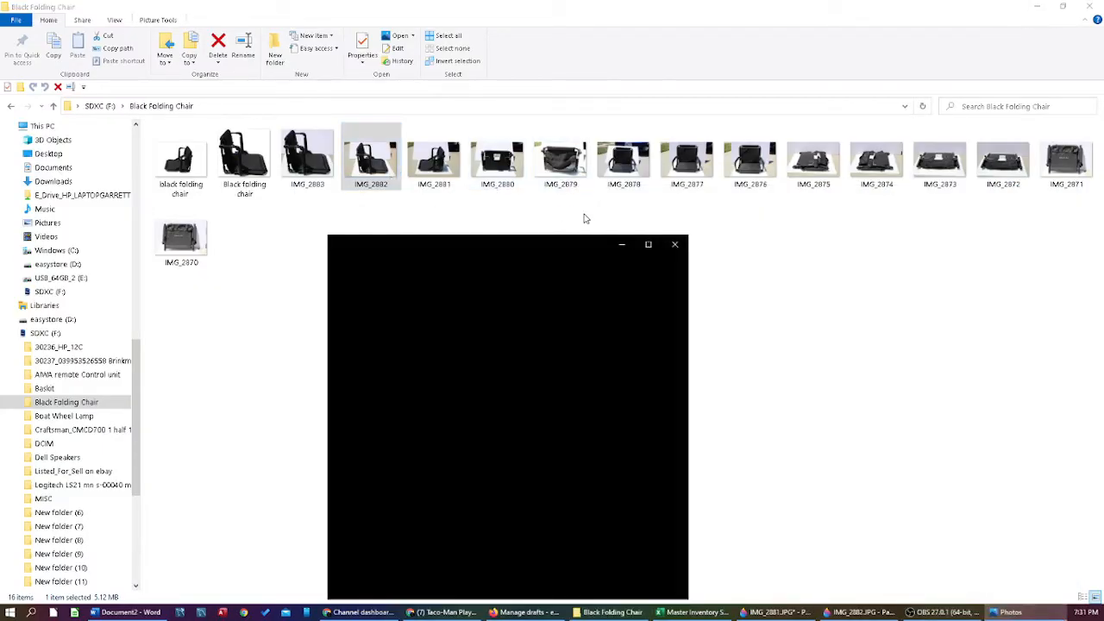
pyautogui.click(648, 246)
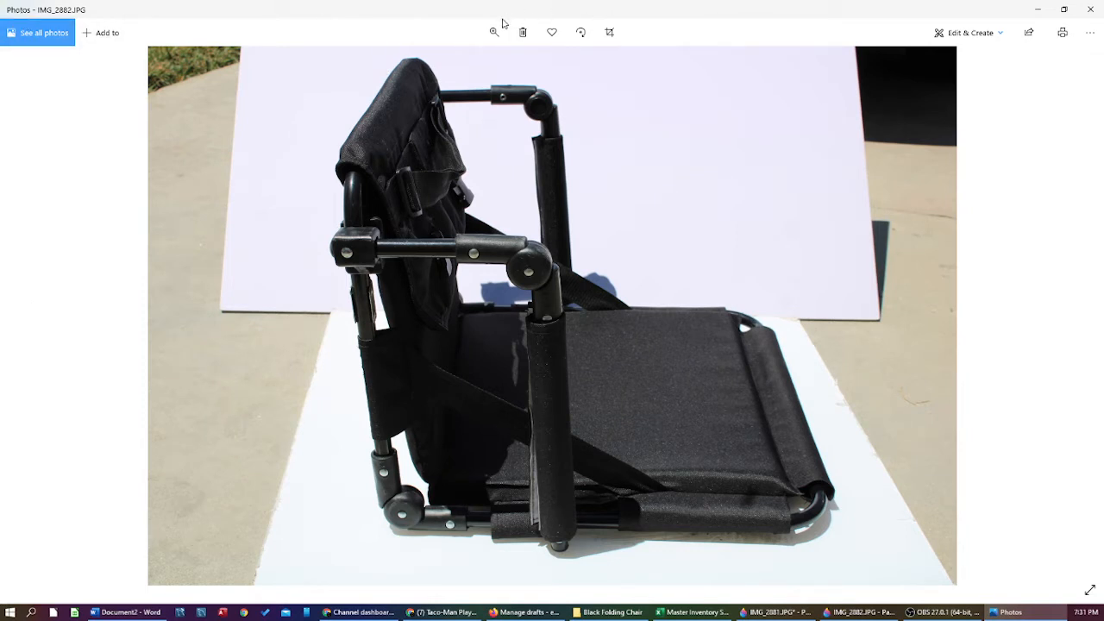
pyautogui.click(493, 34)
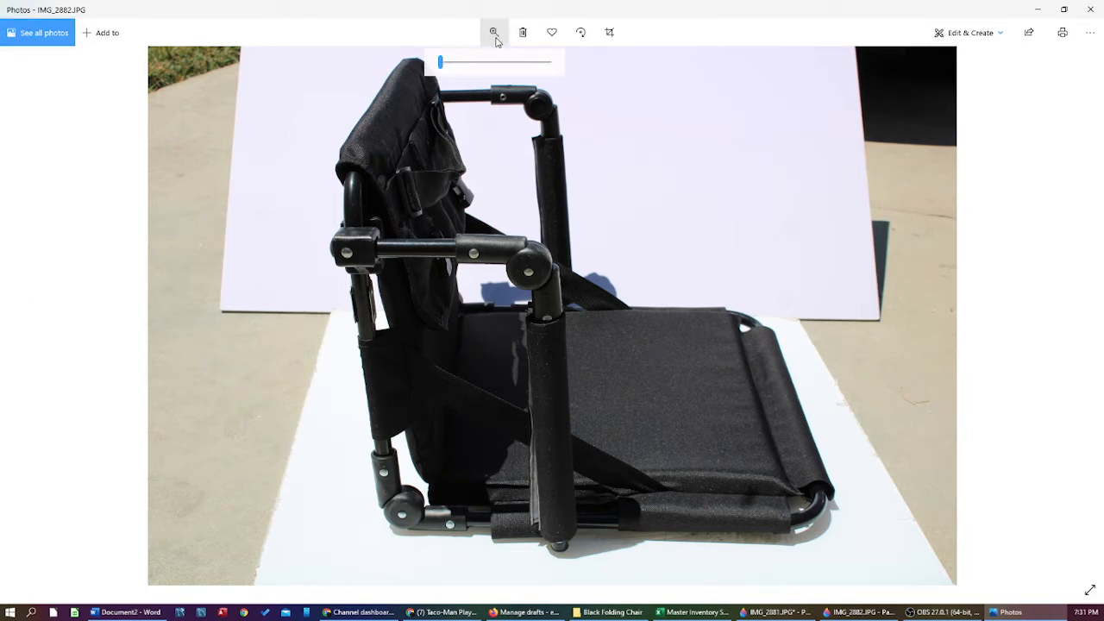
pyautogui.moveTo(441, 64)
pyautogui.mouseDown()
pyautogui.moveTo(459, 65)
pyautogui.moveTo(439, 62)
pyautogui.mouseUp()
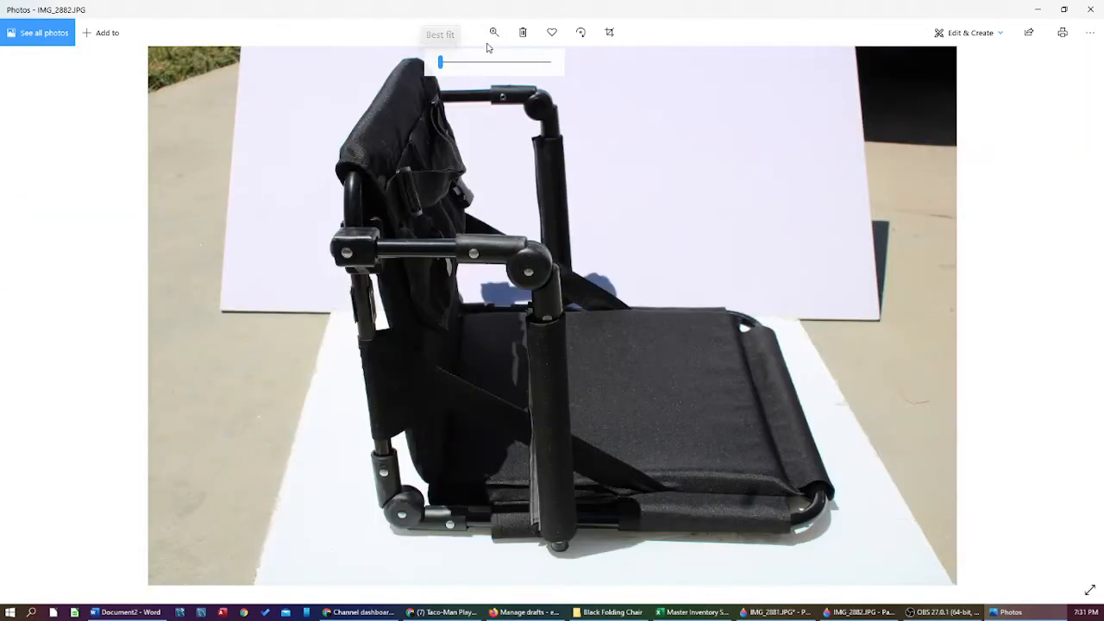
# Rotate IMG_2882 in 90-degree turns through two full rotations, back to upright.
pyautogui.click(579, 40)
pyautogui.click(580, 35)
pyautogui.click(579, 35)
pyautogui.click(580, 35)
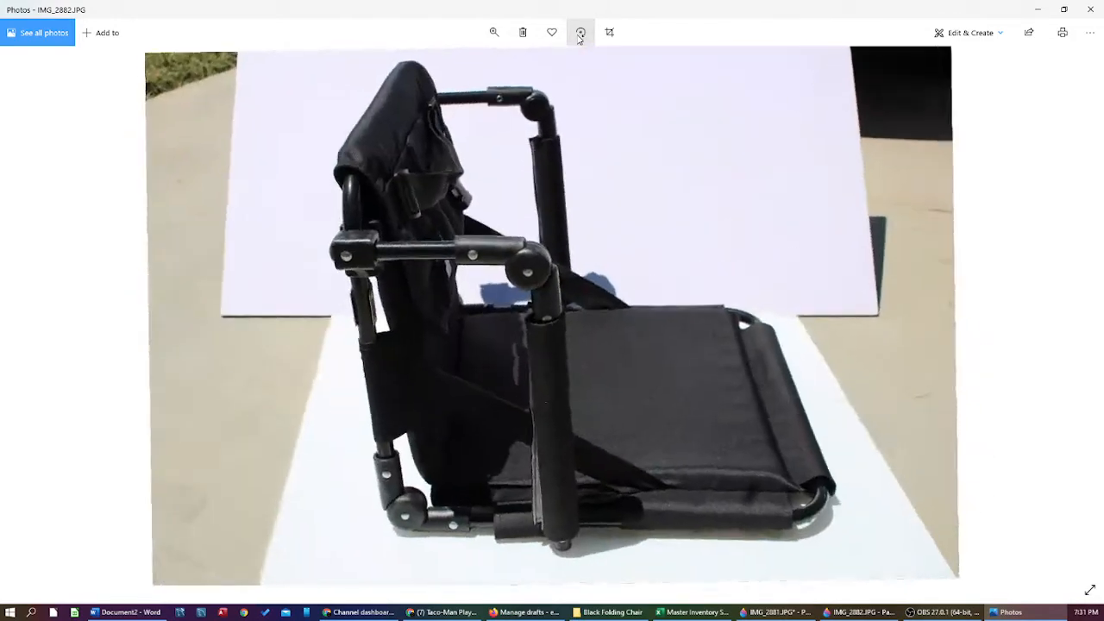
pyautogui.click(580, 35)
pyautogui.click(579, 34)
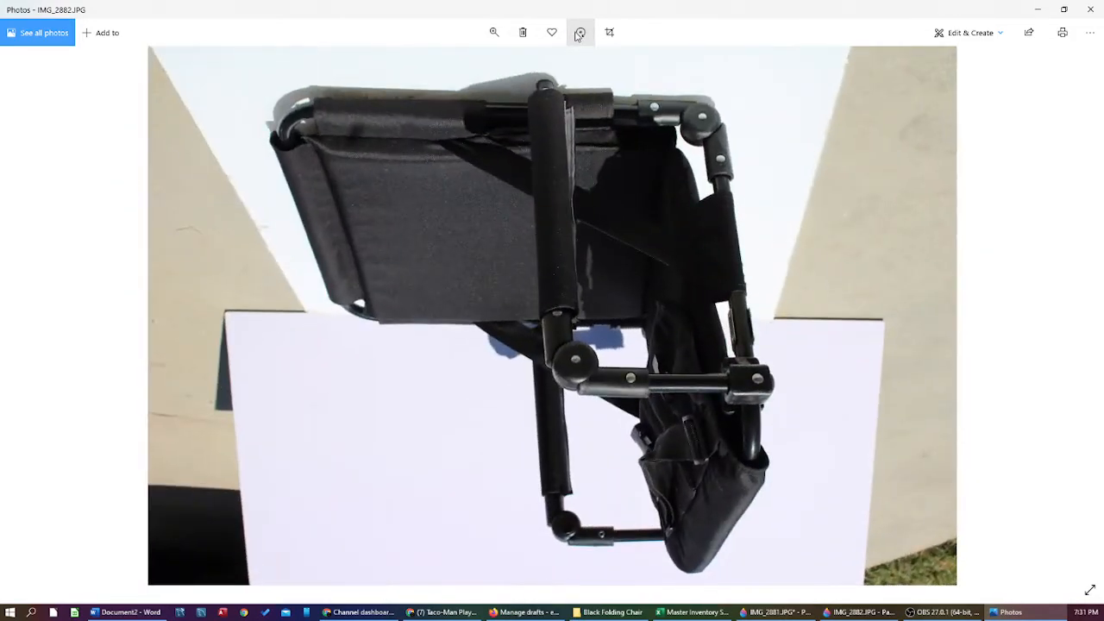
pyautogui.click(575, 36)
pyautogui.click(580, 35)
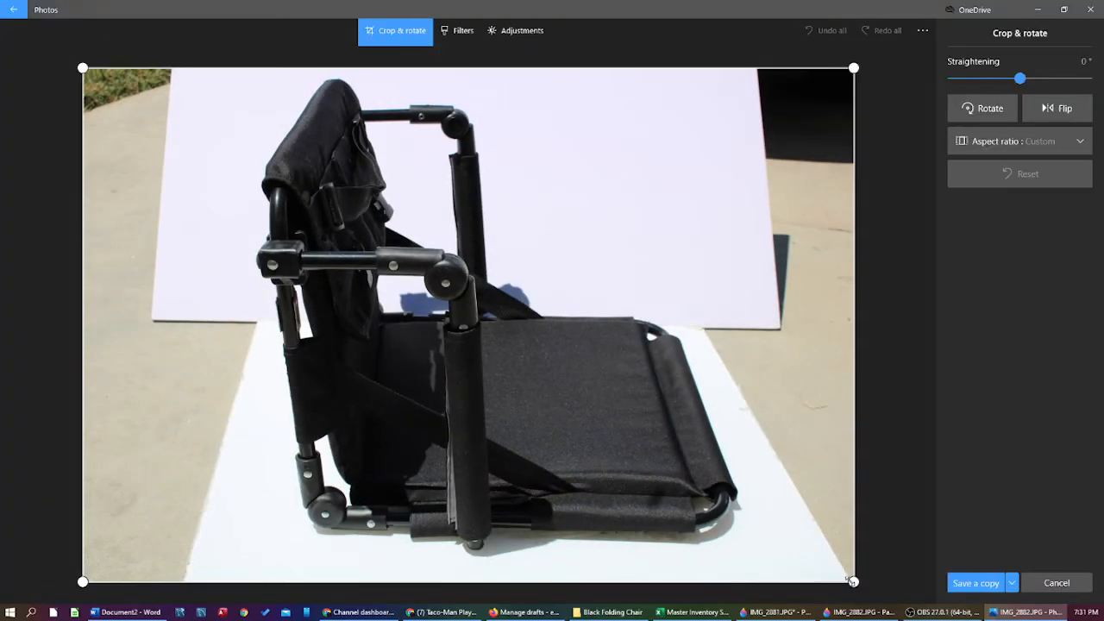
# Crop IMG_2882 closely around the black folding chair, trimming the driveway and grass at the sides.
pyautogui.moveTo(852, 581); pyautogui.dragTo(747, 563)
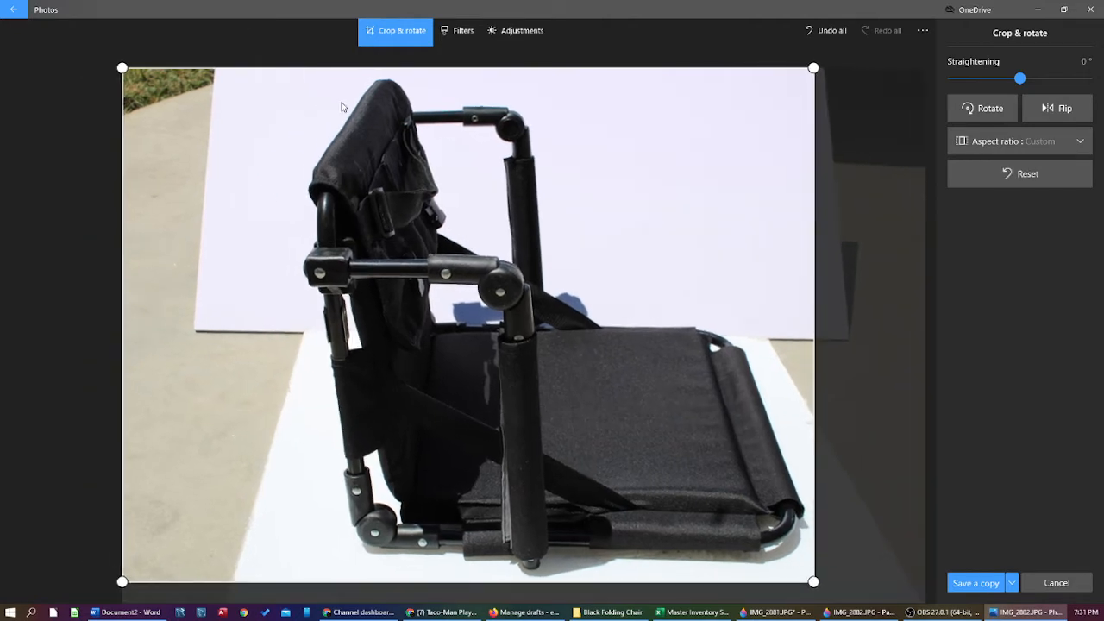
pyautogui.moveTo(125, 79); pyautogui.dragTo(287, 78)
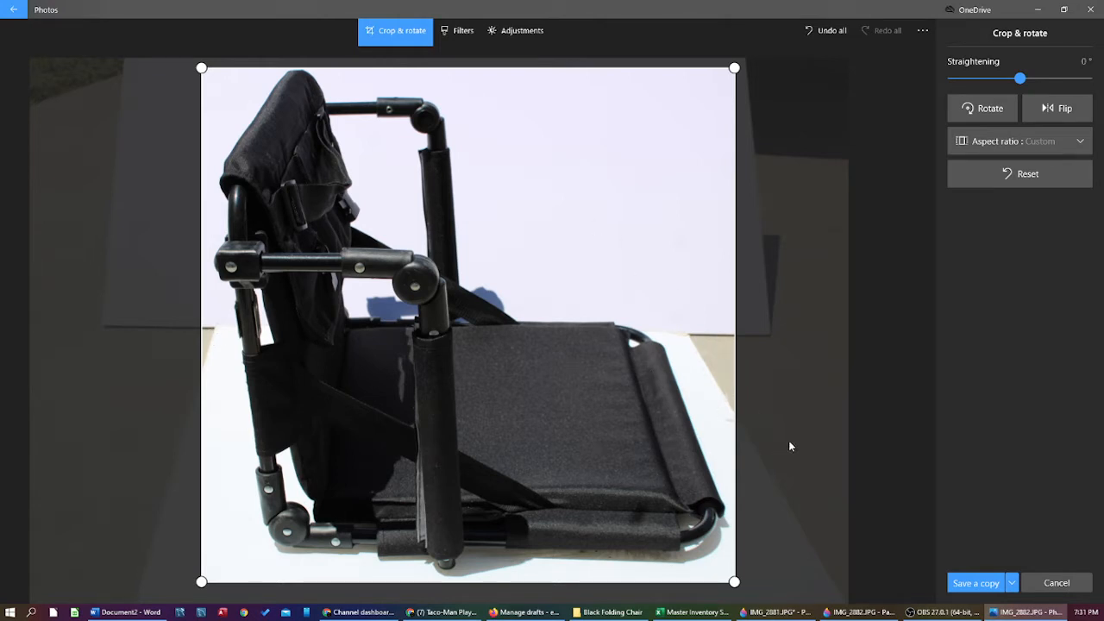
# Try Spot fix and stronger Light and Color adjustments on the cropped IMG_2882.
pyautogui.click(519, 31)
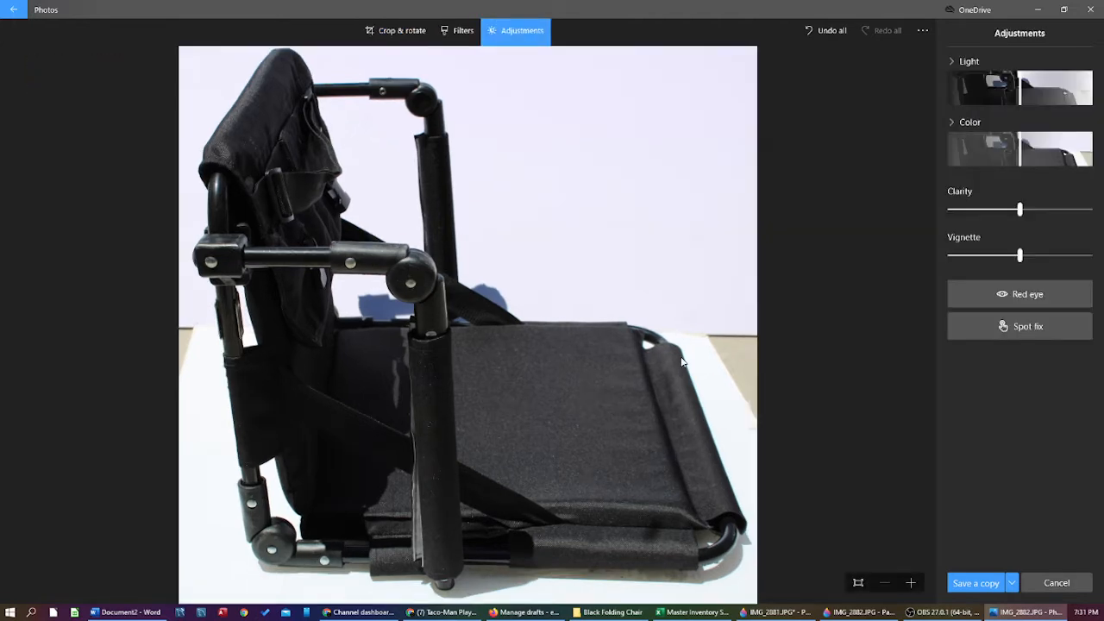
pyautogui.click(1020, 326)
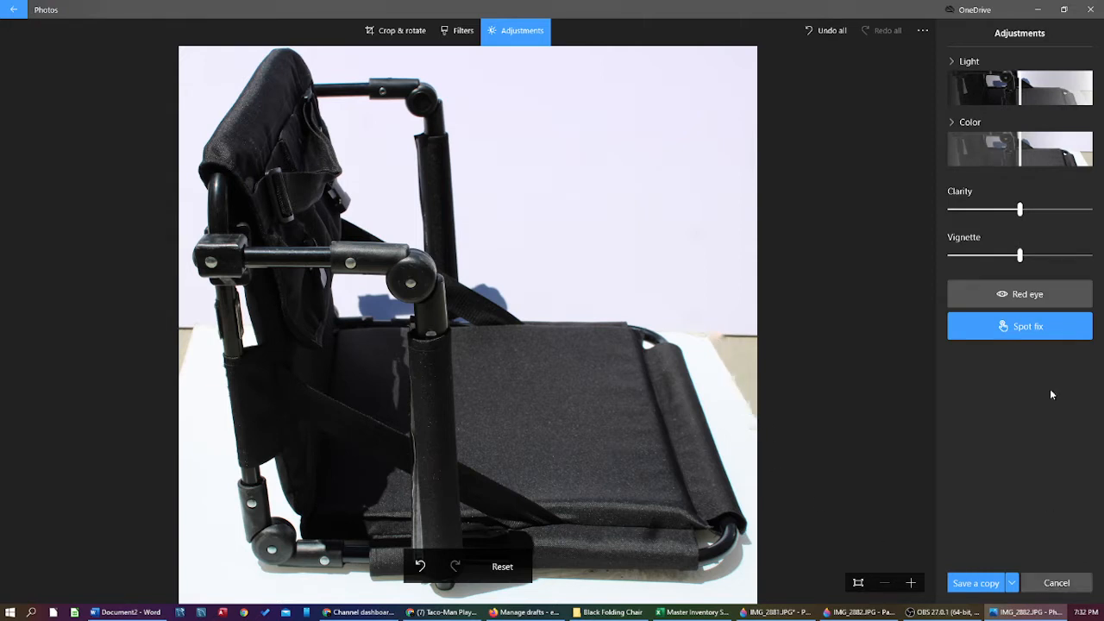
pyautogui.moveTo(1011, 100); pyautogui.dragTo(1102, 123)
pyautogui.moveTo(1062, 131); pyautogui.dragTo(1045, 294)
# Discard the unsaved edits to IMG_2882 and close the photo.
pyautogui.click(1050, 585)
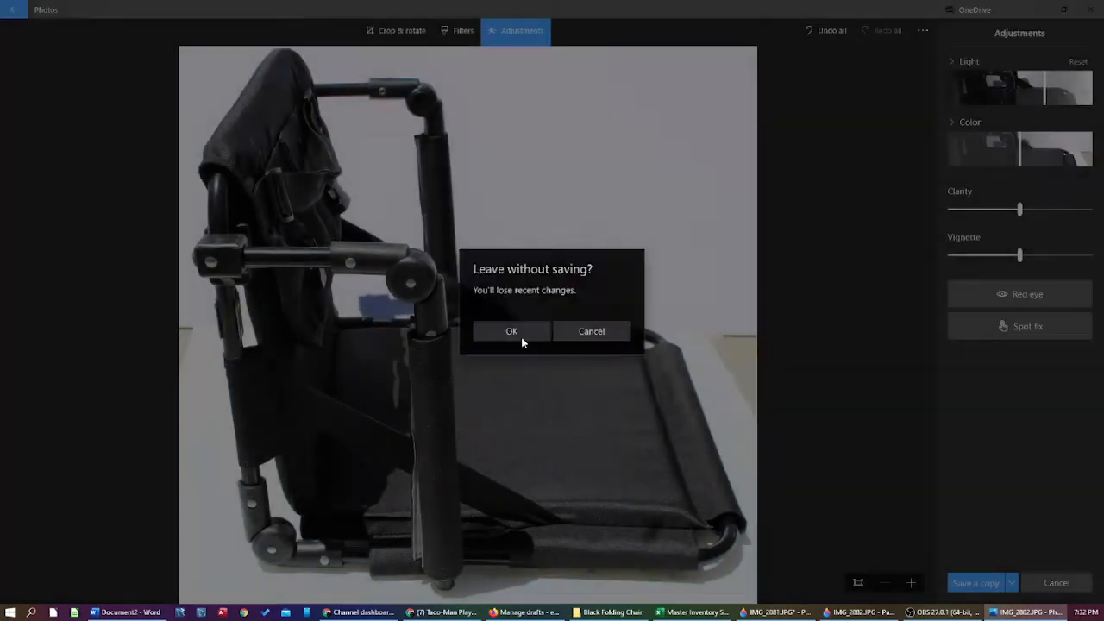
pyautogui.click(522, 334)
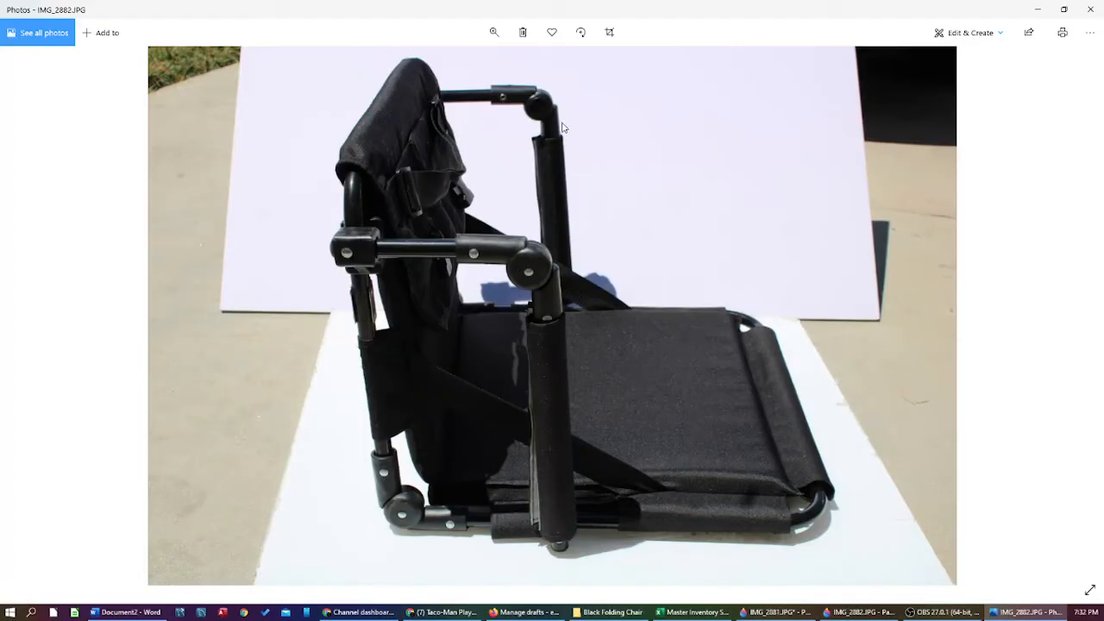
pyautogui.click(1090, 7)
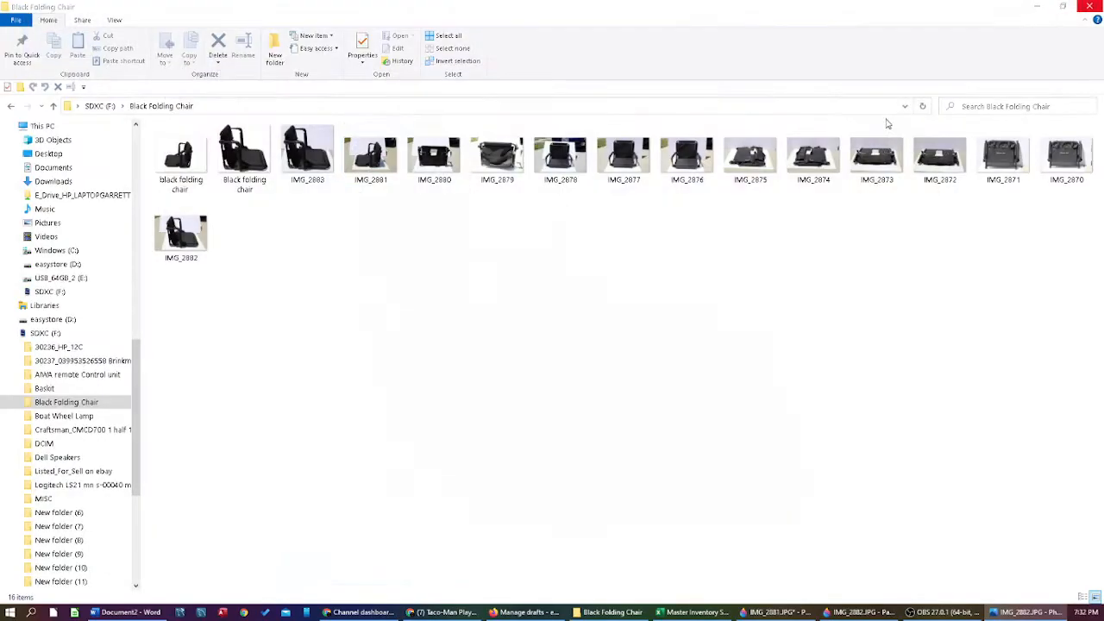
# Close the Paint 3D window holding the edited IMG_2881, saving the work as a project named Untitled.
pyautogui.click(372, 162)
pyautogui.rightClick(371, 162)
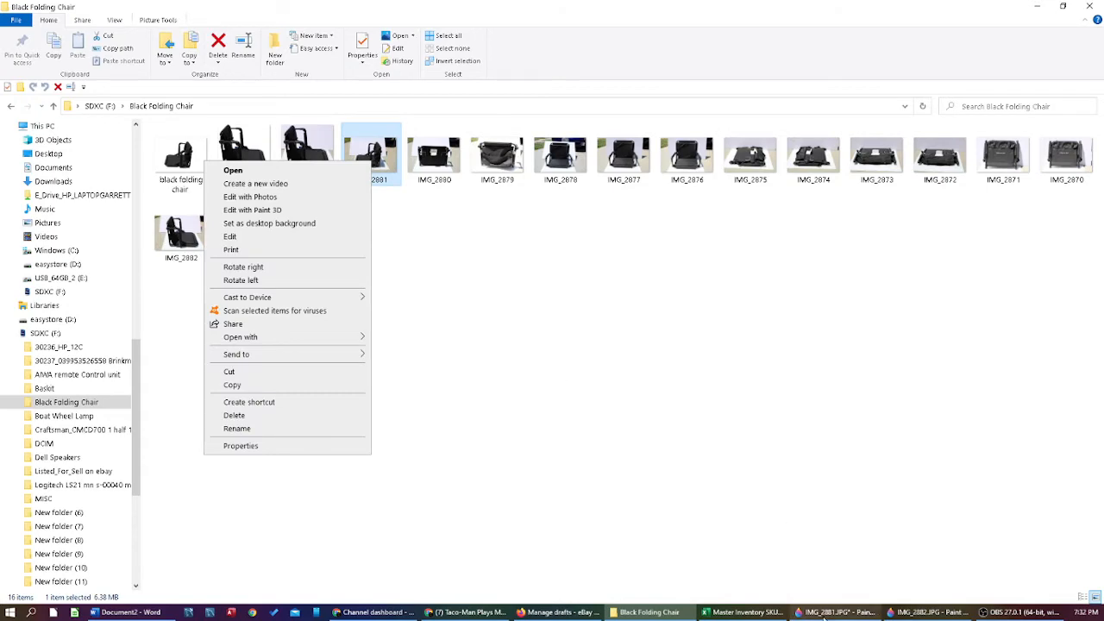
pyautogui.click(852, 613)
pyautogui.click(1092, 8)
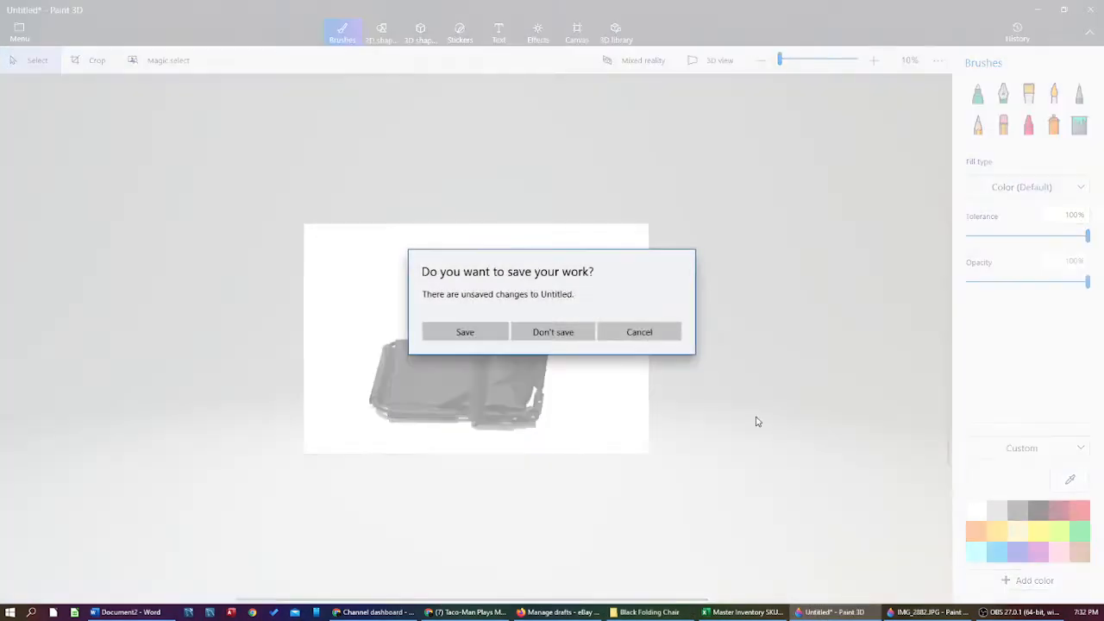
pyautogui.click(494, 332)
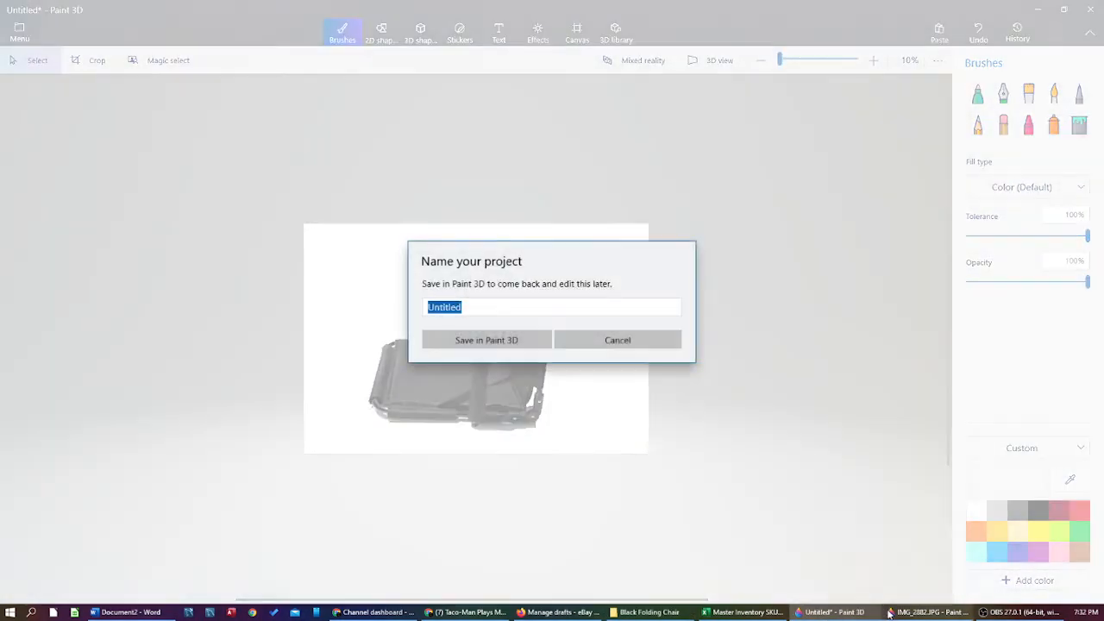
pyautogui.click(509, 342)
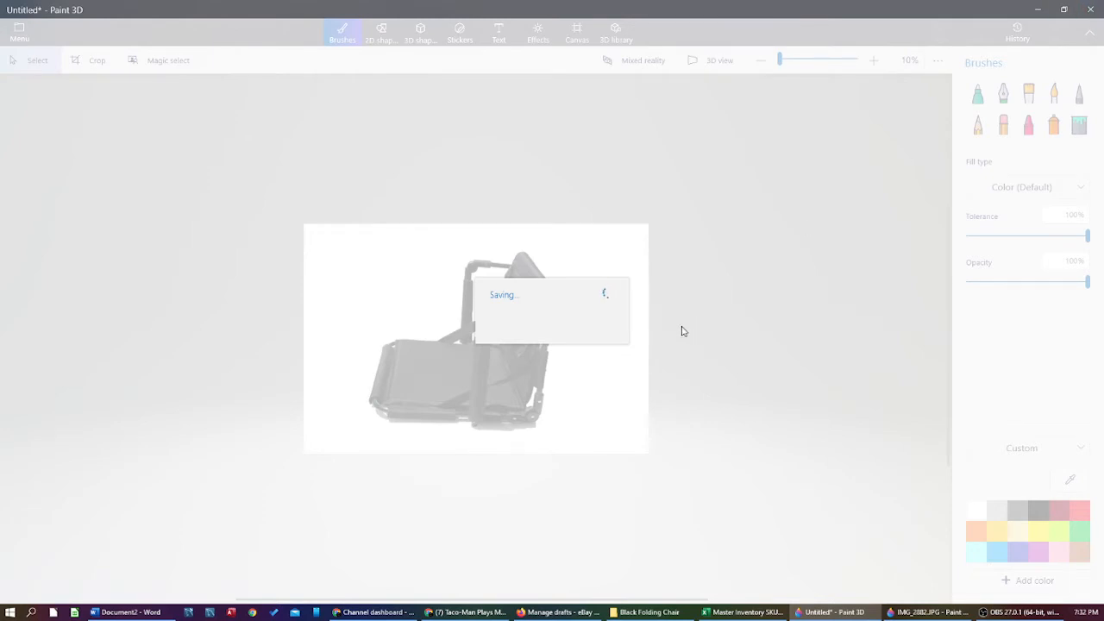
# Finish closing the Untitled Paint 3D project and close the IMG_2882 Paint 3D window as well.
pyautogui.moveTo(916, 616)
pyautogui.rightClick(829, 609)
pyautogui.click(826, 594)
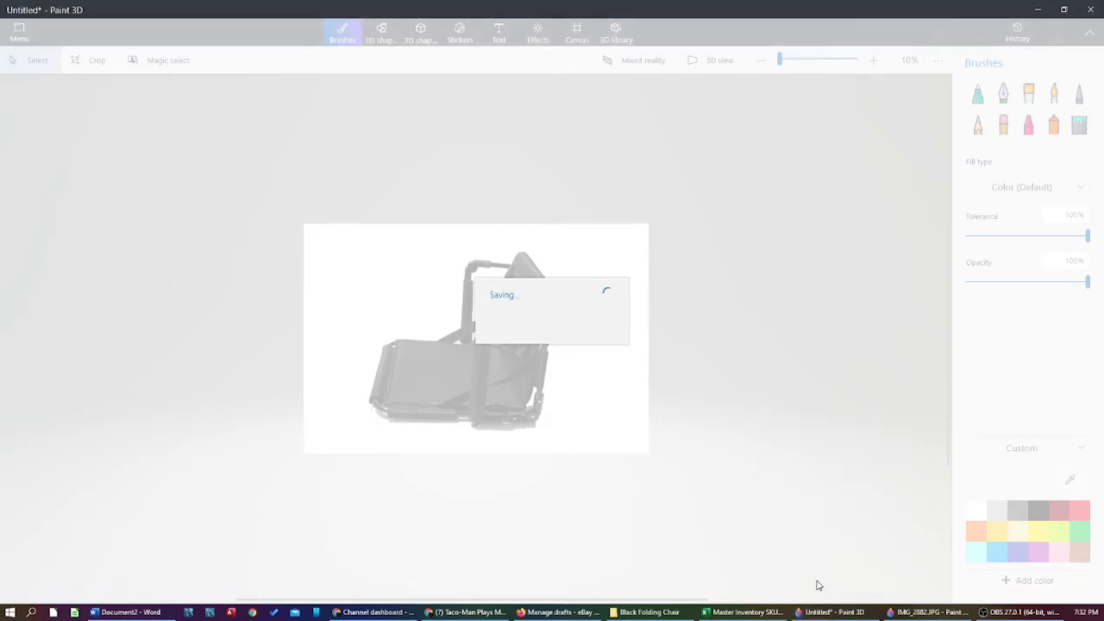
pyautogui.click(1082, 14)
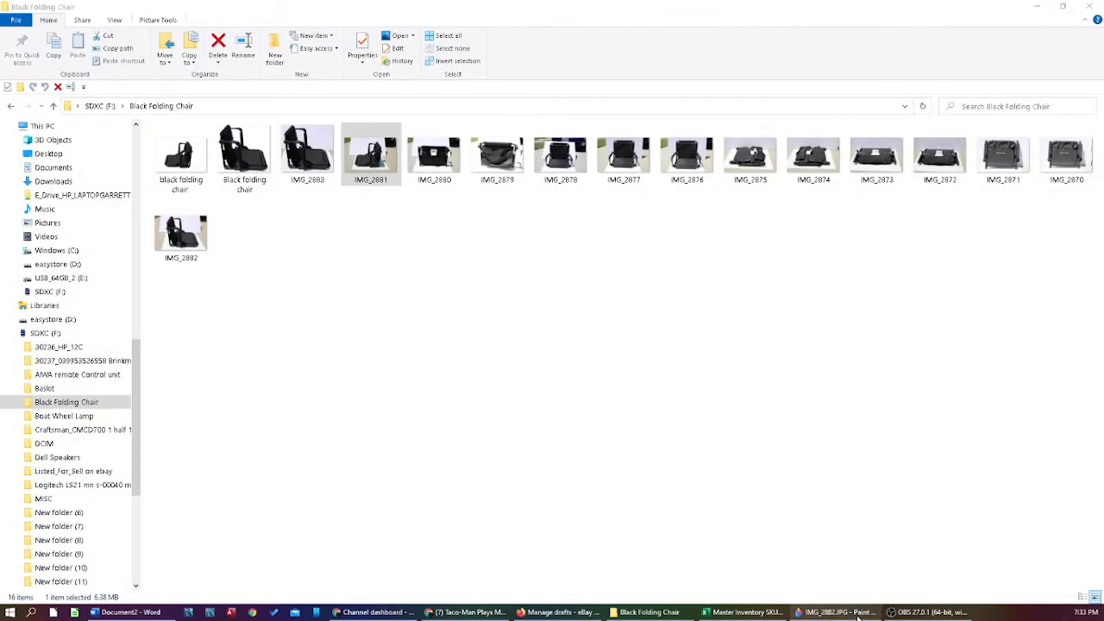
pyautogui.rightClick(857, 616)
pyautogui.click(850, 596)
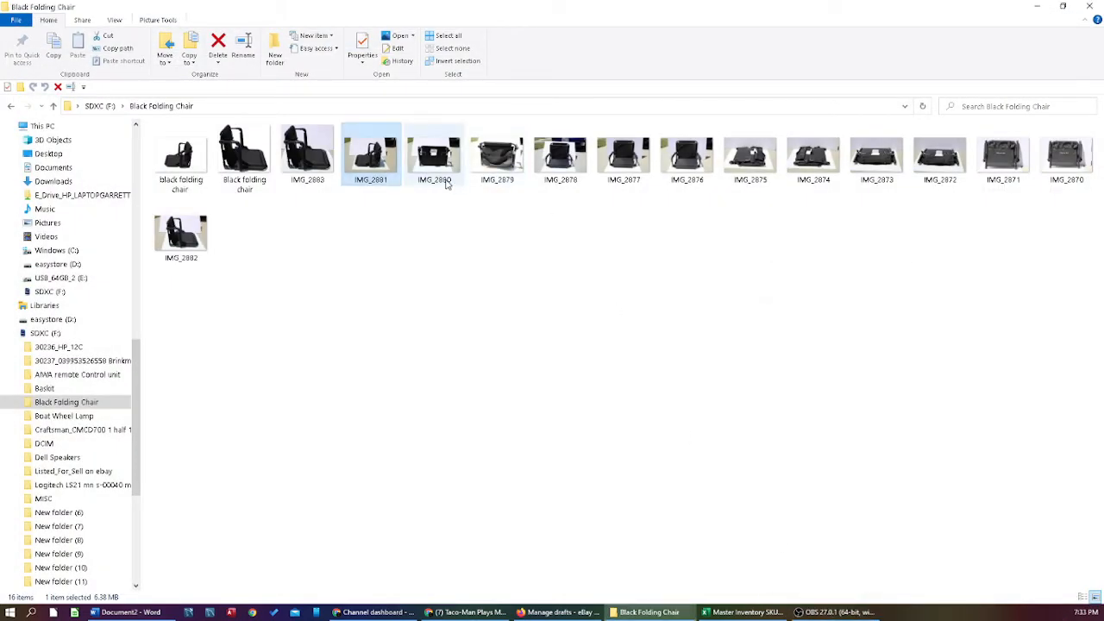
# Open IMG_2881 in Photos, look through its editing options including Edit with Paint 3D, and close it without changes.
pyautogui.doubleClick(389, 170)
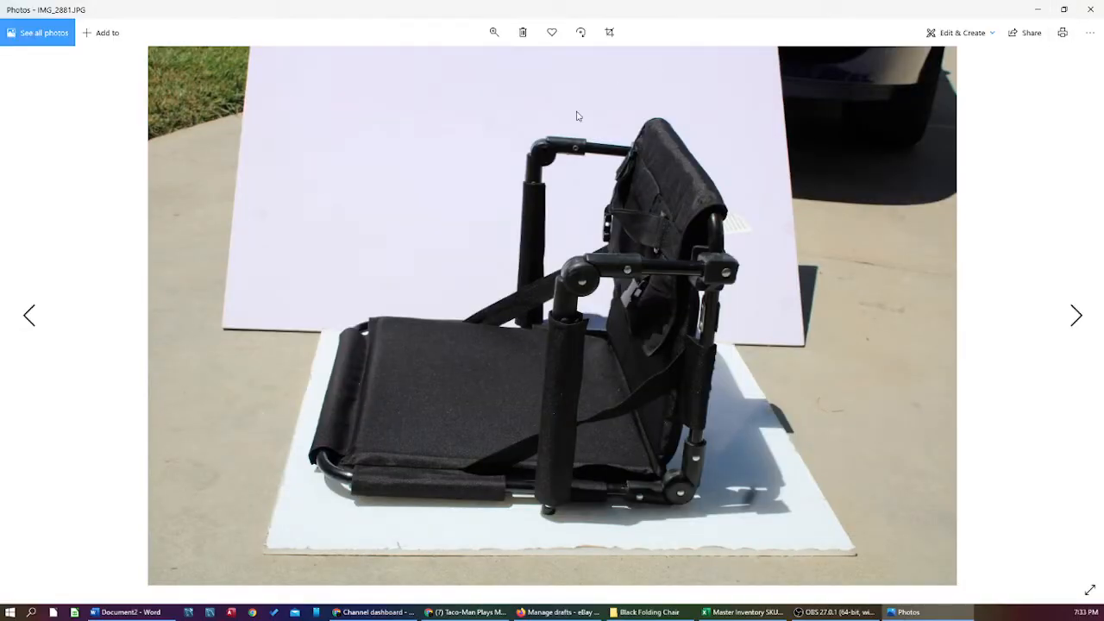
pyautogui.click(984, 34)
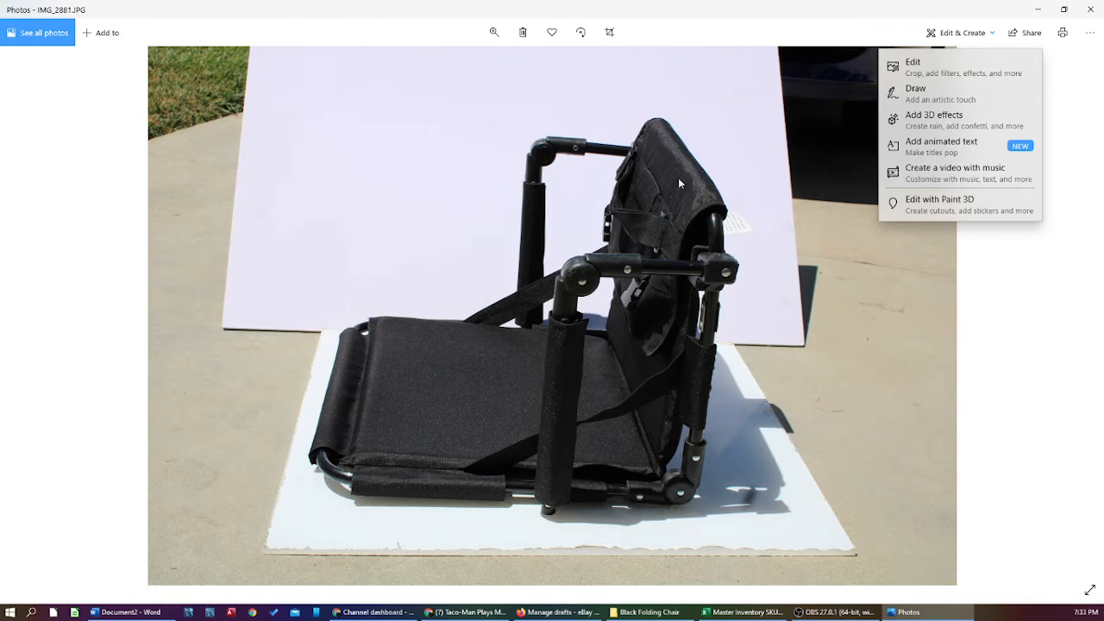
pyautogui.click(932, 74)
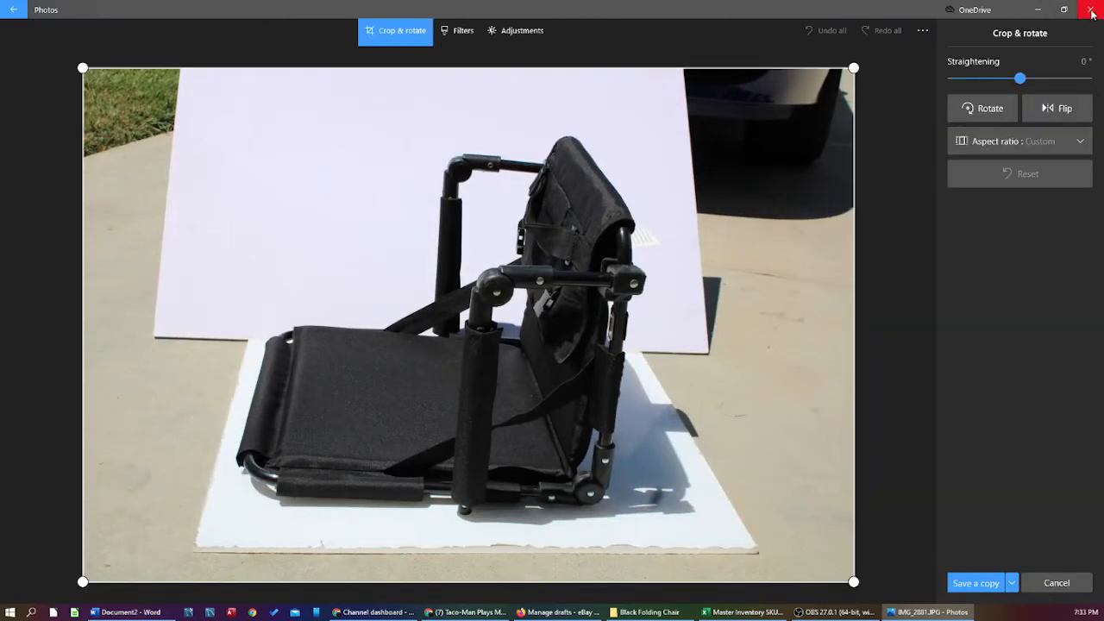
pyautogui.click(1058, 582)
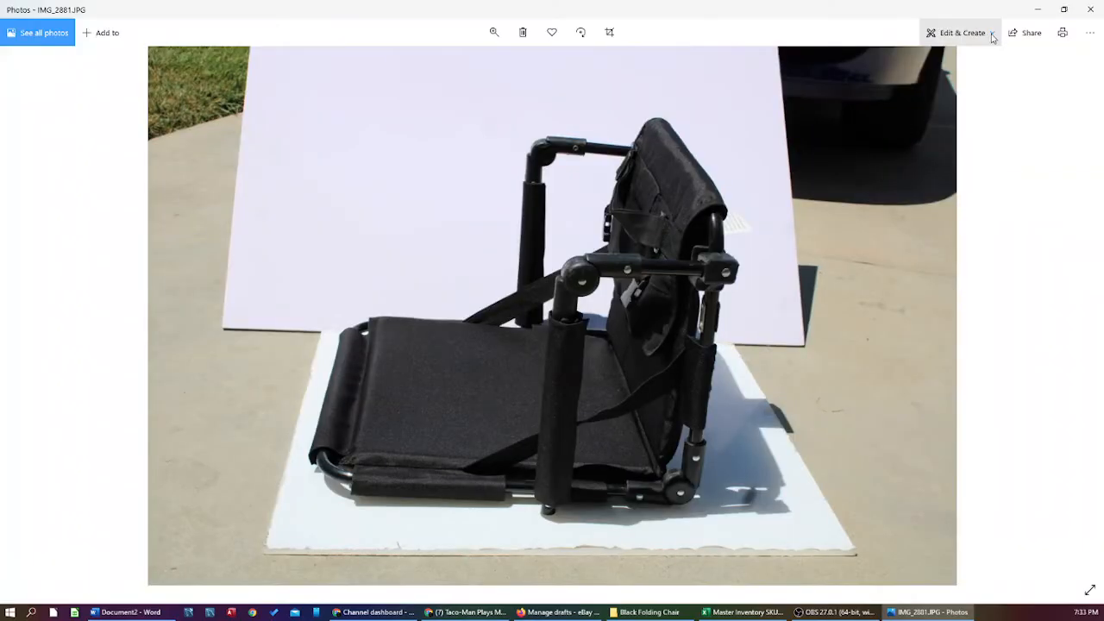
pyautogui.click(961, 33)
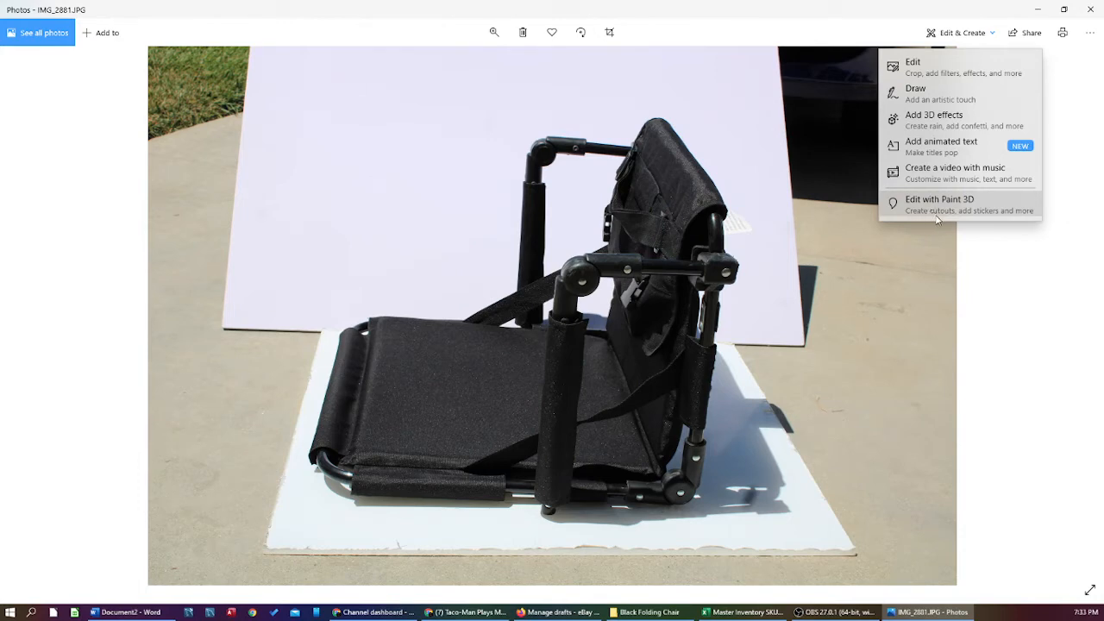
pyautogui.click(1091, 10)
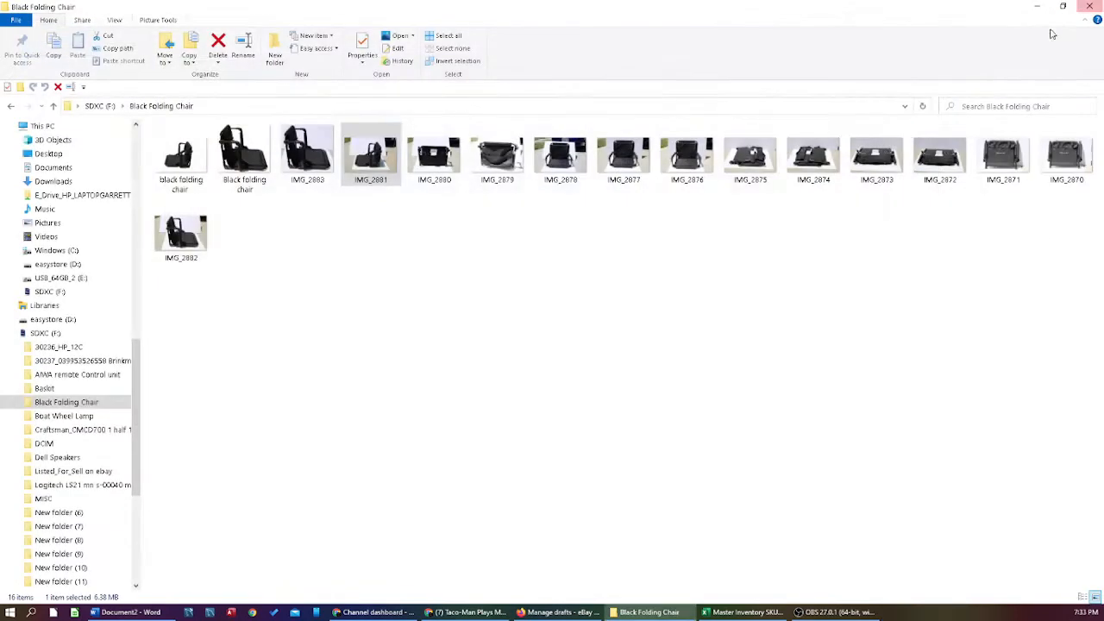
# Open IMG_2881 from the Black Folding Chair folder in Paint 3D.
pyautogui.rightClick(376, 156)
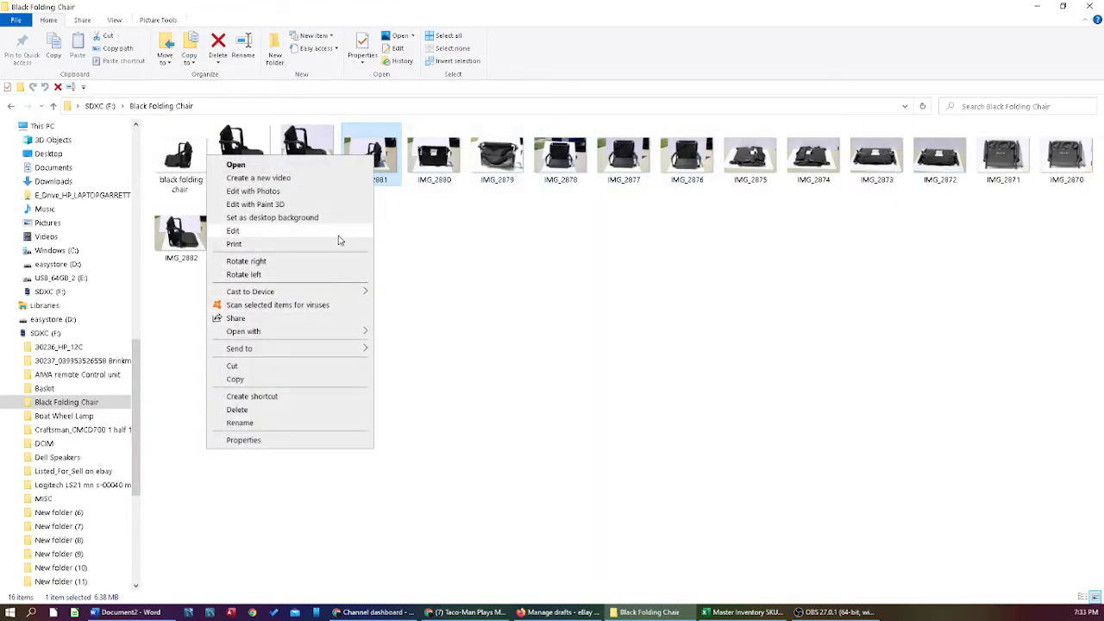
pyautogui.moveTo(309, 329)
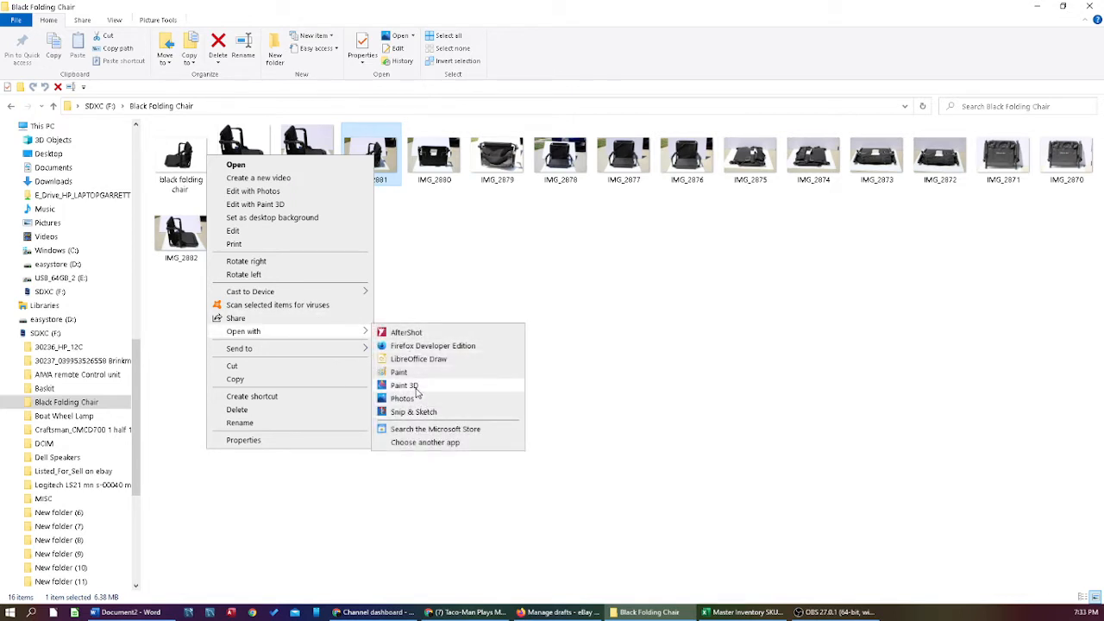
pyautogui.click(405, 385)
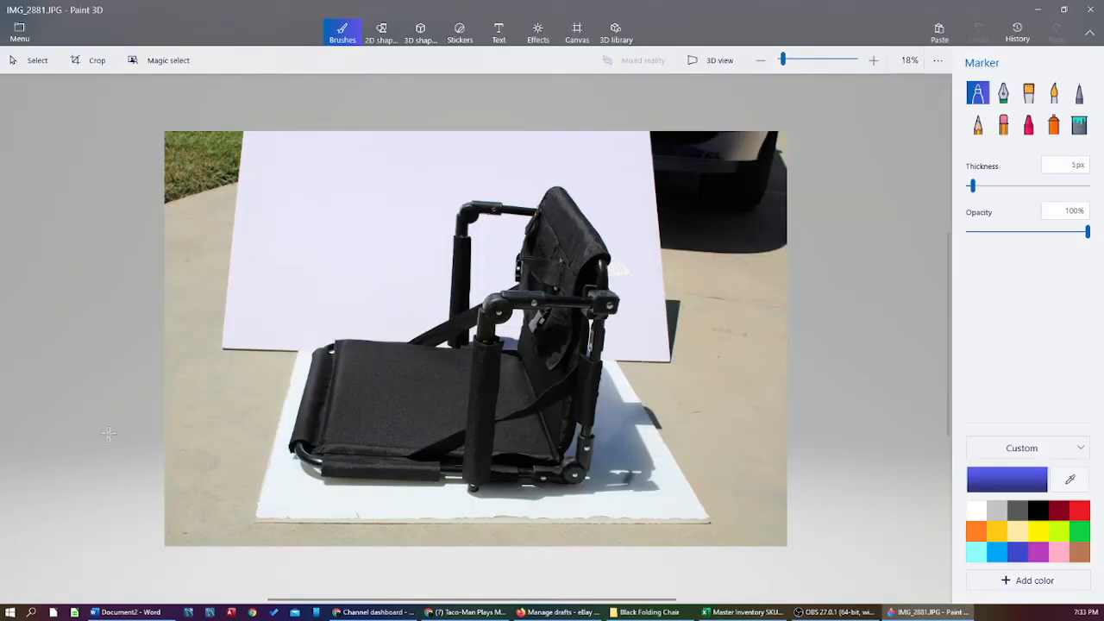
# Examine the chair and its backdrop in IMG_2881 at several zoom levels.
pyautogui.scroll(2, 365, 279)
pyautogui.scroll(2, 545, 308)
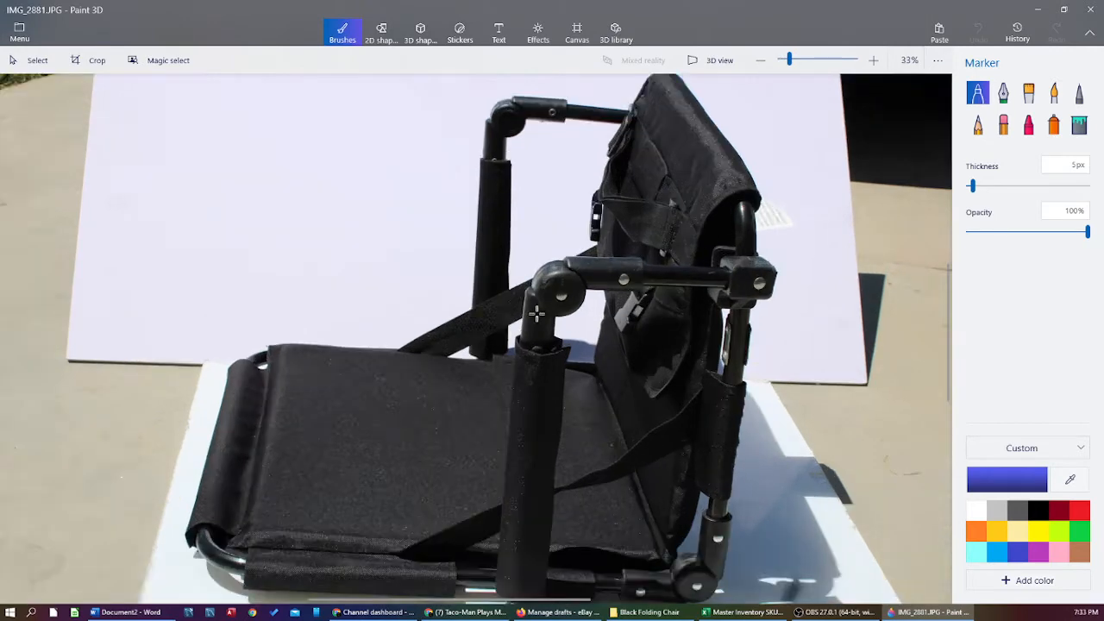
pyautogui.scroll(-1, 536, 315)
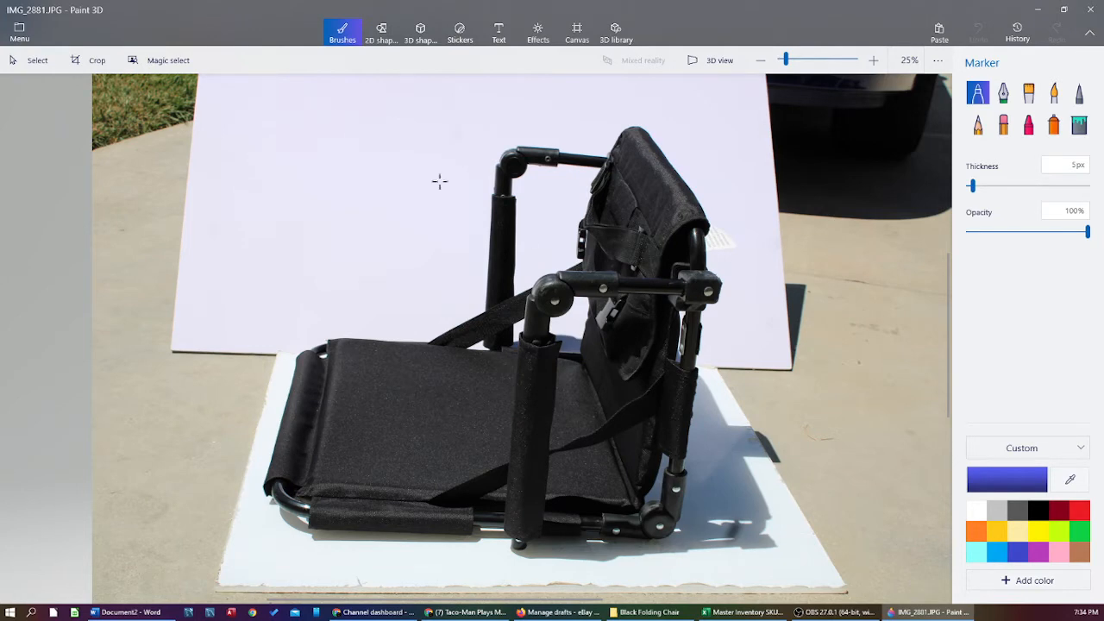
pyautogui.scroll(-3, 204, 111)
pyautogui.scroll(3, 426, 234)
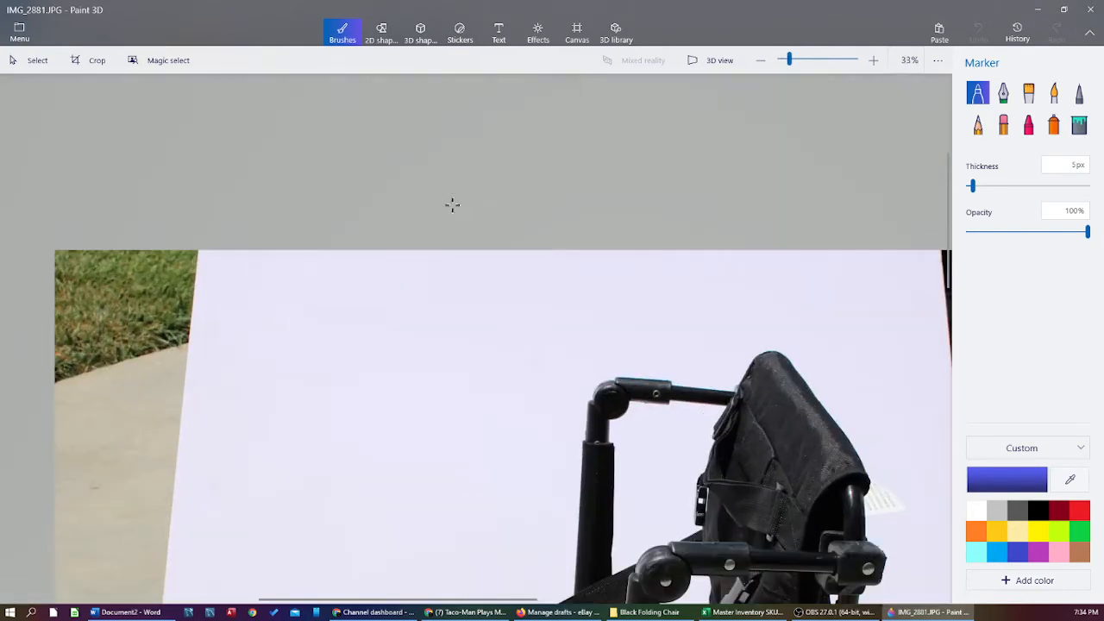
pyautogui.scroll(-3, 452, 205)
pyautogui.scroll(3, 550, 382)
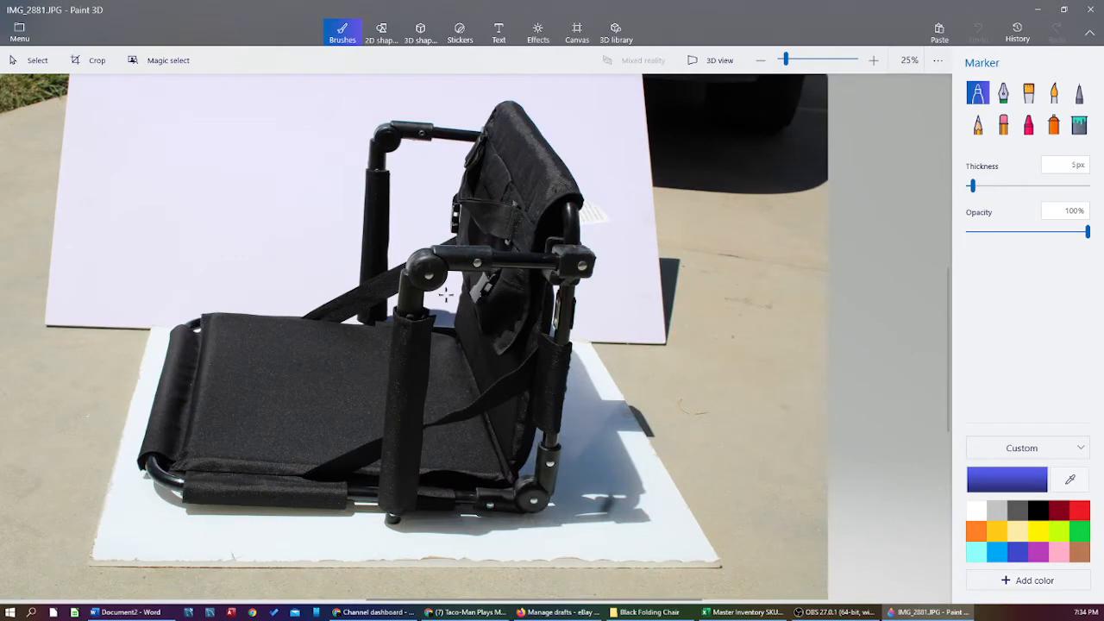
# Frame the Magic select area closely around the folding chair and generate its cutout outline for refinement.
pyautogui.click(178, 67)
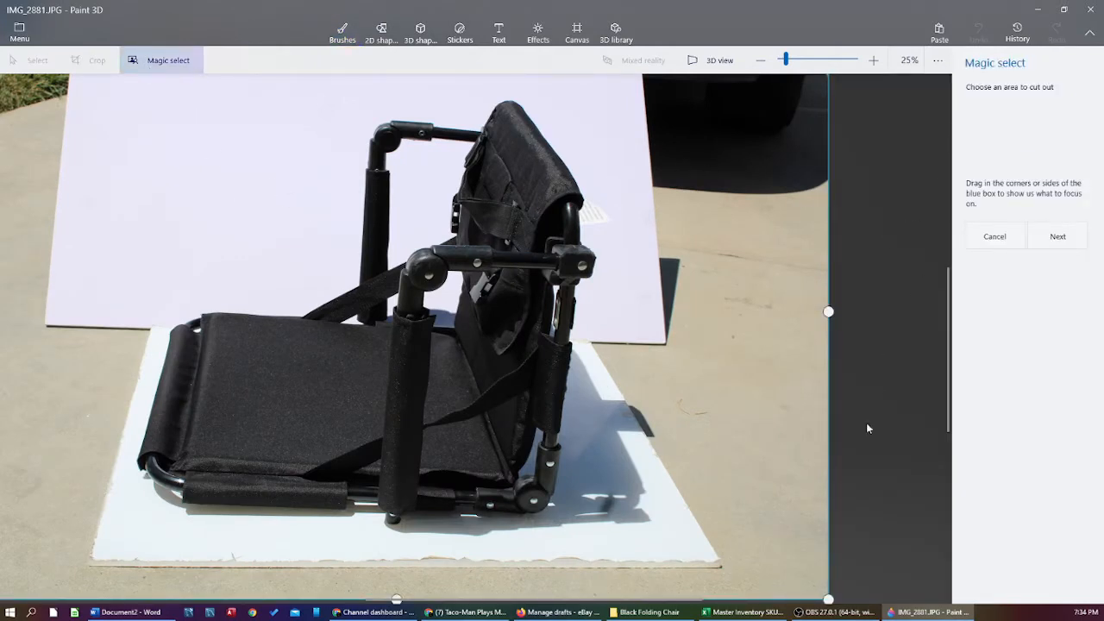
pyautogui.scroll(-3, 751, 345)
pyautogui.scroll(3, 625, 367)
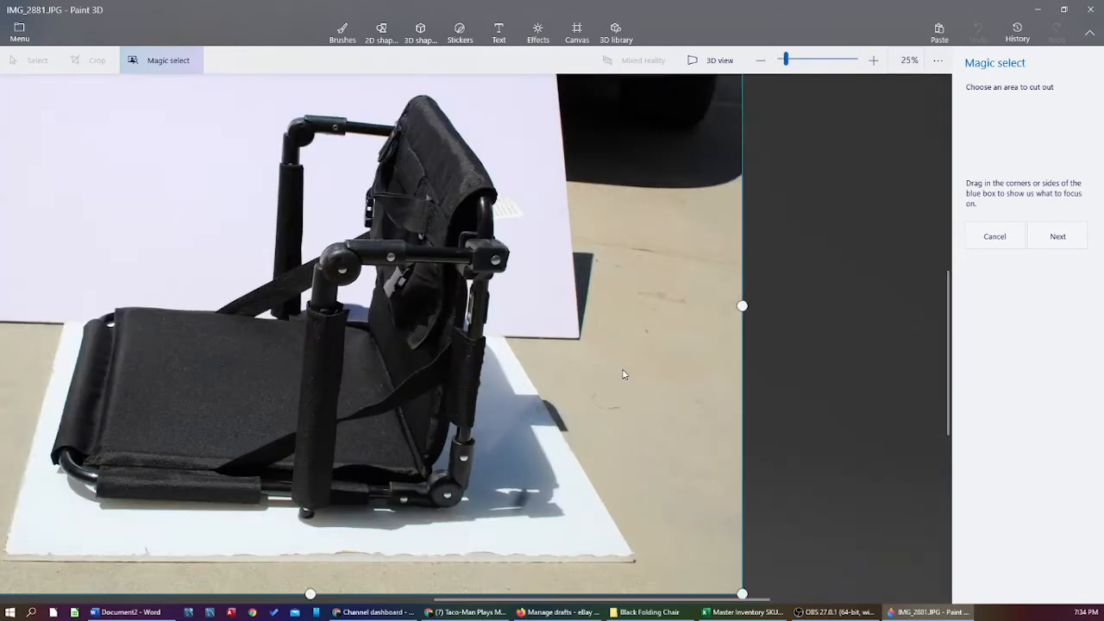
pyautogui.scroll(-3, 628, 383)
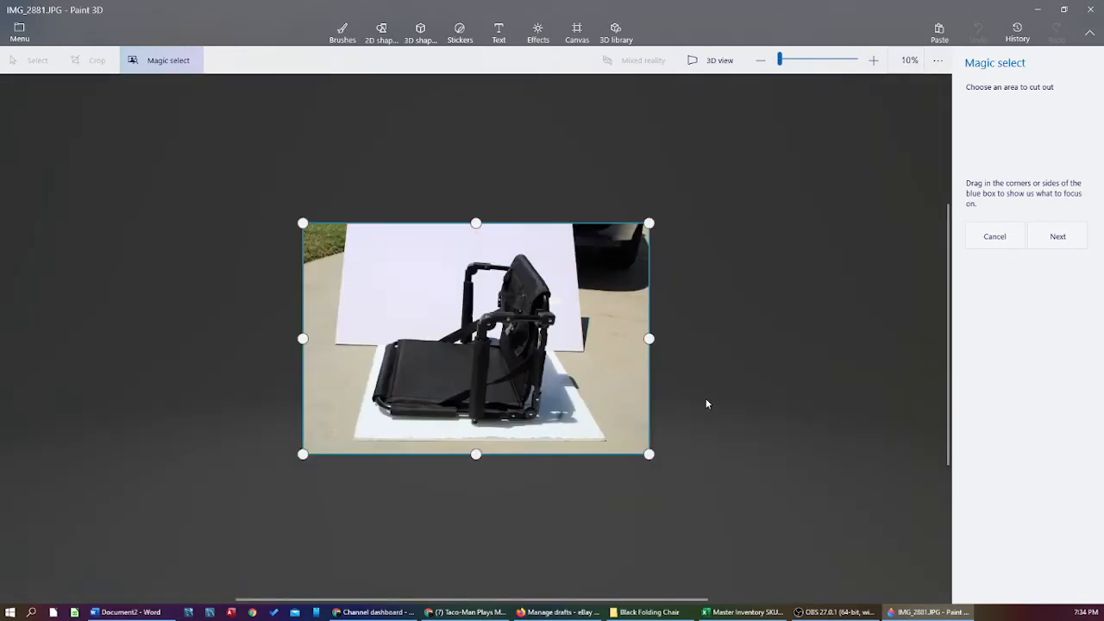
pyautogui.scroll(3, 648, 341)
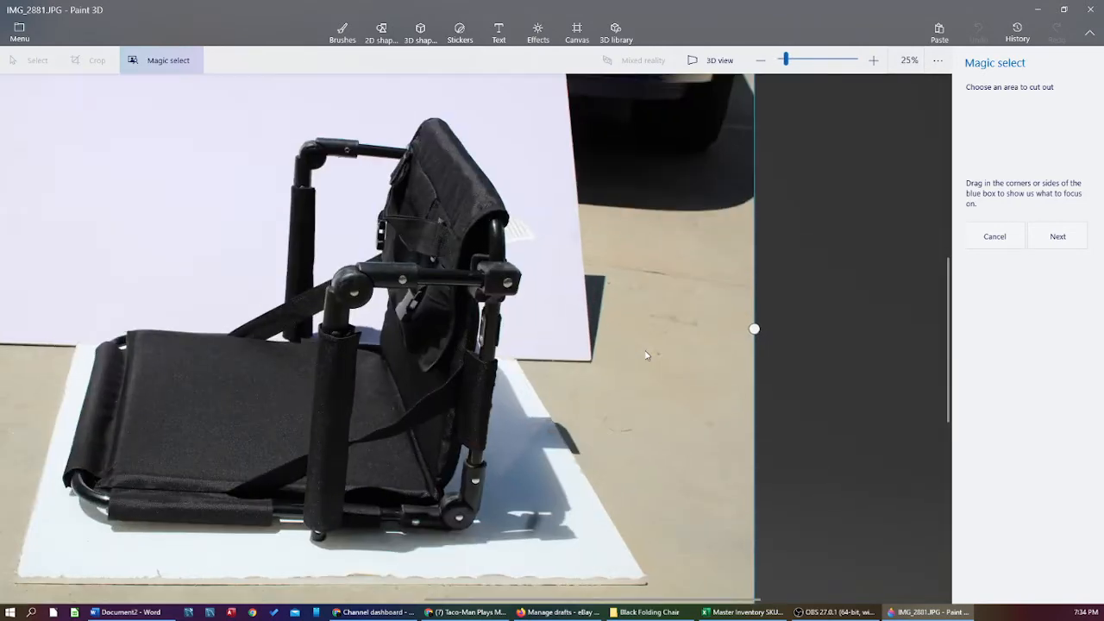
pyautogui.scroll(-3, 643, 356)
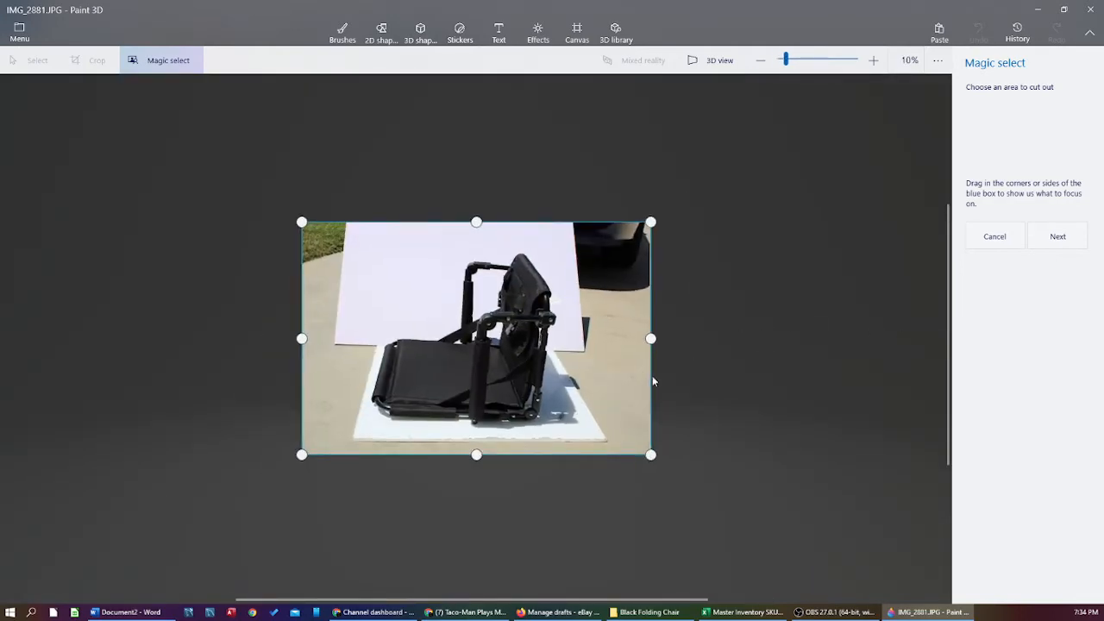
pyautogui.scroll(3, 653, 380)
pyautogui.scroll(-3, 651, 381)
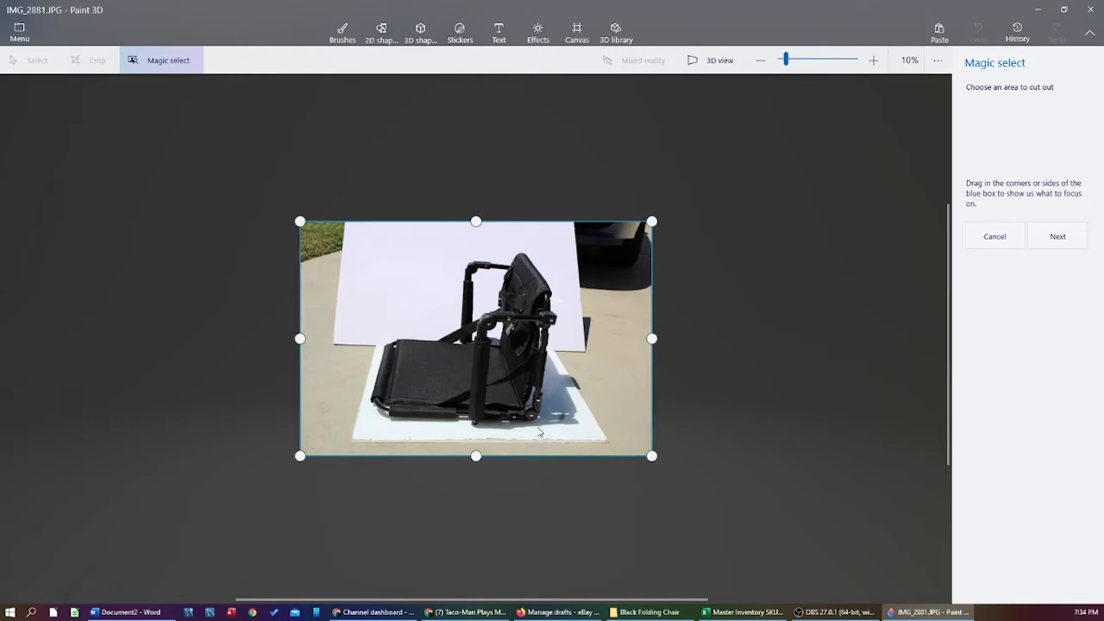
pyautogui.scroll(3, 542, 428)
pyautogui.scroll(-3, 509, 445)
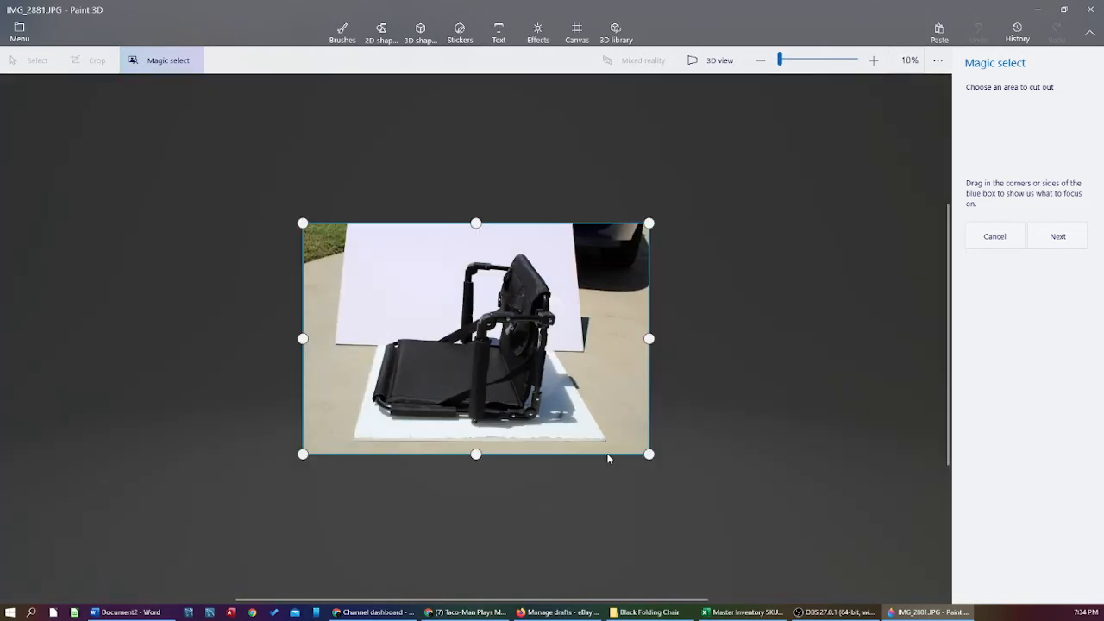
pyautogui.moveTo(644, 458); pyautogui.dragTo(556, 432)
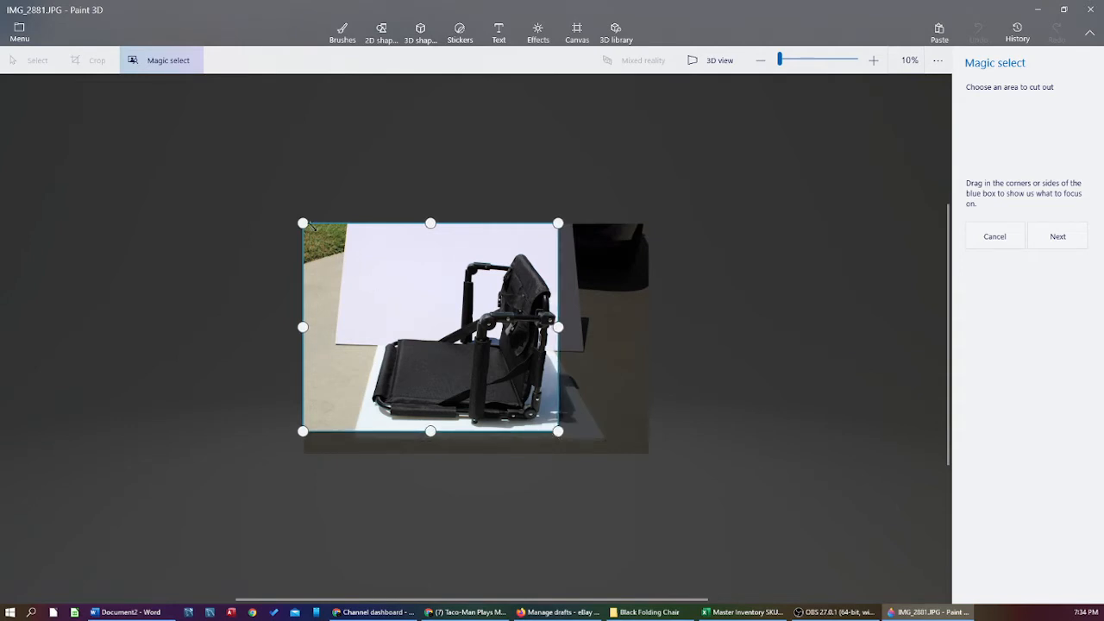
pyautogui.moveTo(304, 225); pyautogui.dragTo(365, 249)
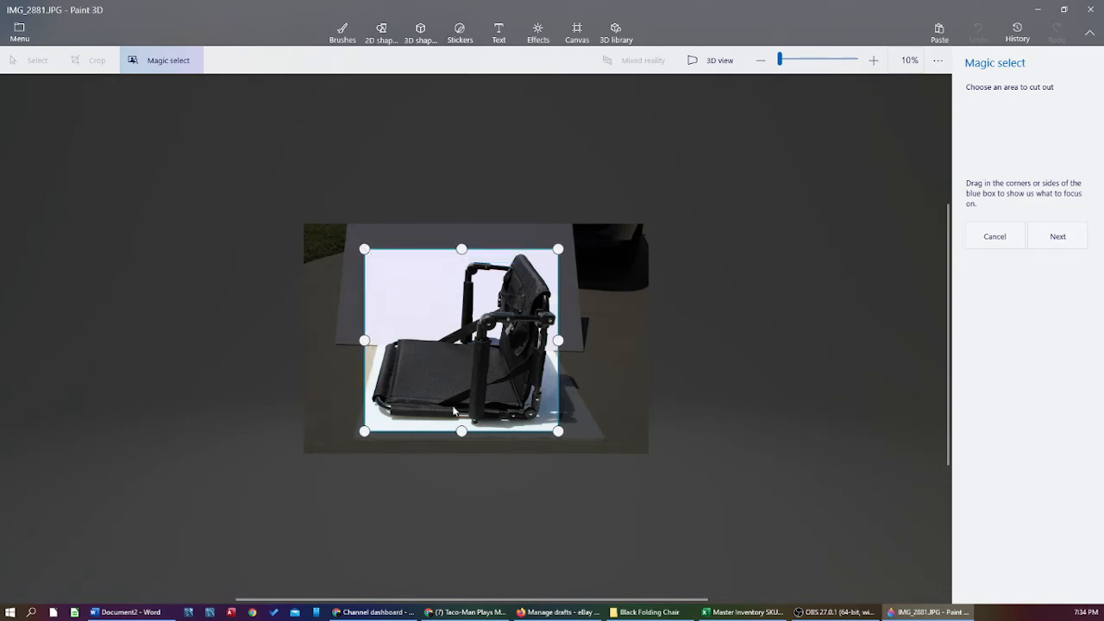
pyautogui.click(1056, 239)
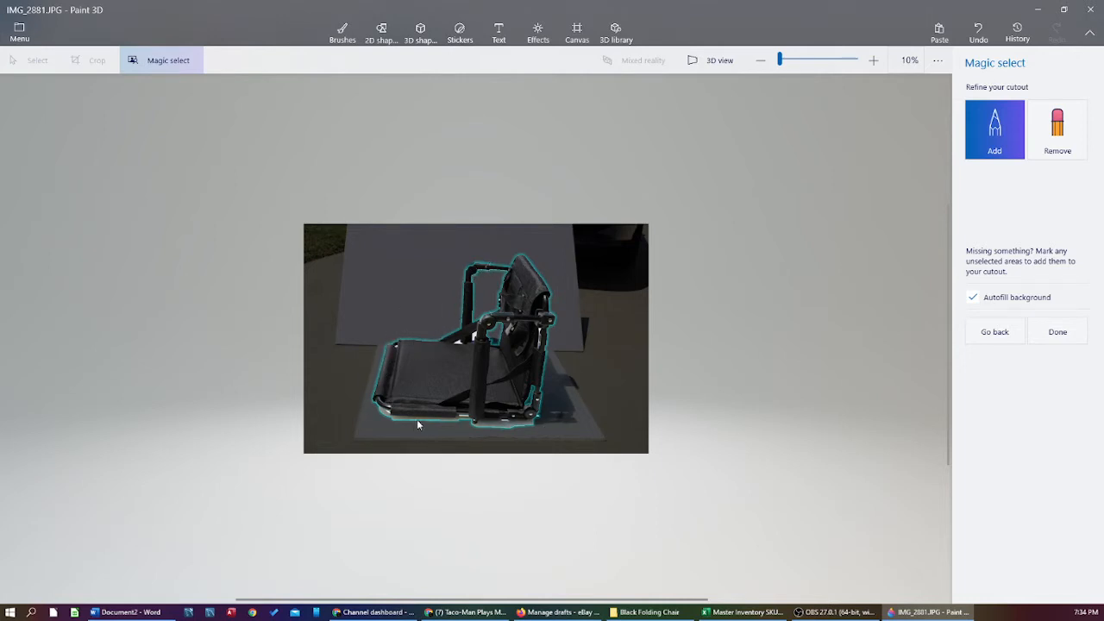
# Remove the unwanted strip of backdrop beneath the chair's front leg and lower frame from the Magic select cutout.
pyautogui.scroll(3, 417, 425)
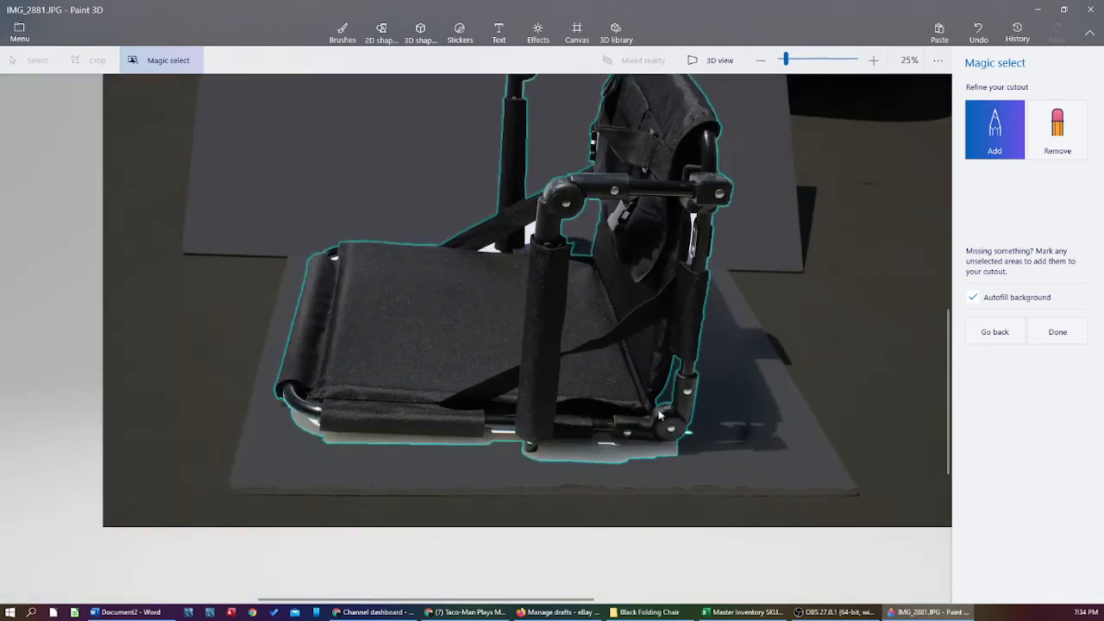
pyautogui.scroll(2, 660, 416)
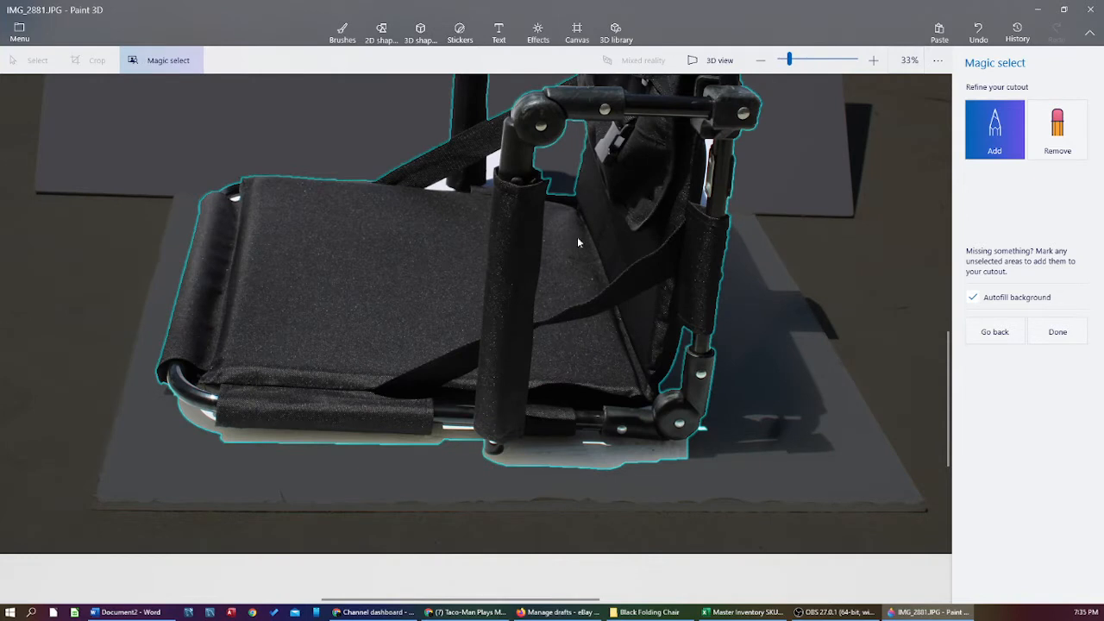
pyautogui.scroll(-1, 578, 244)
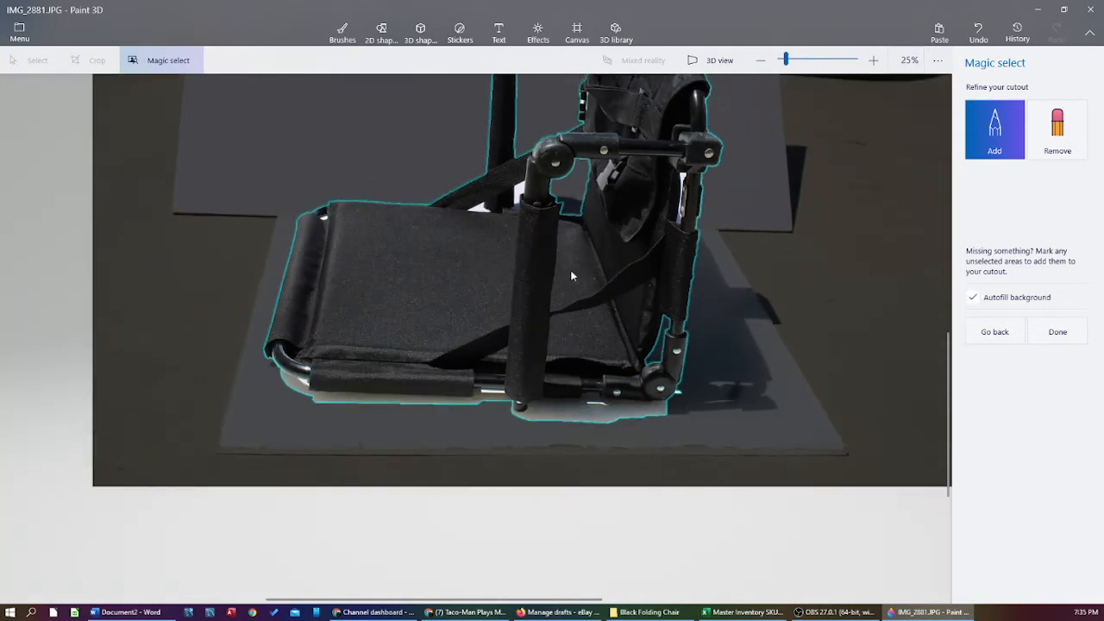
pyautogui.scroll(-3, 636, 322)
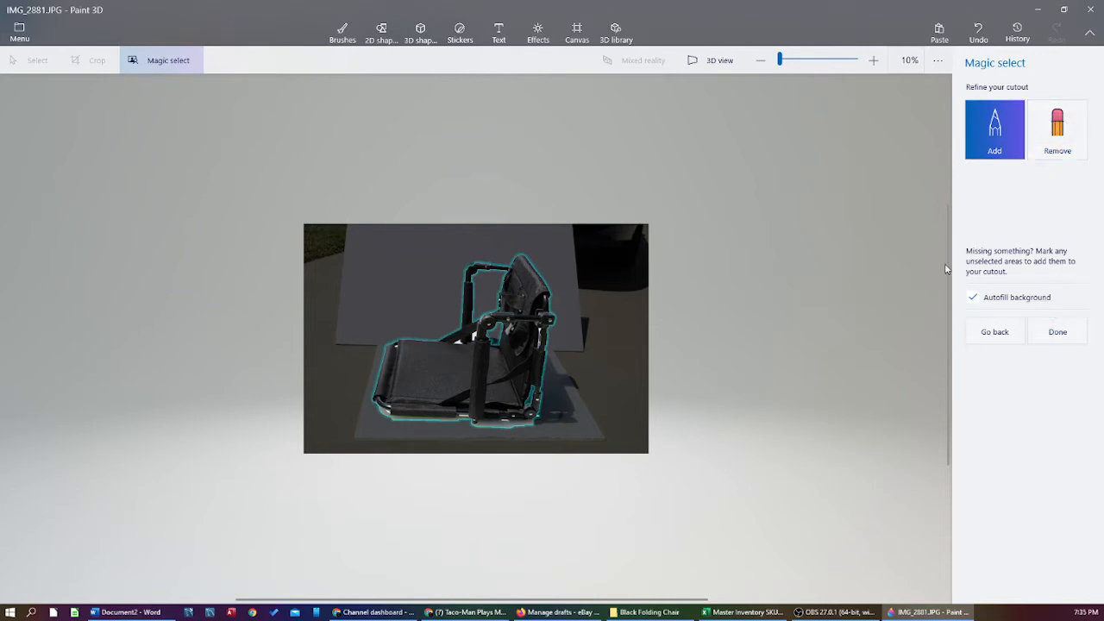
pyautogui.scroll(3, 435, 423)
pyautogui.click(1058, 129)
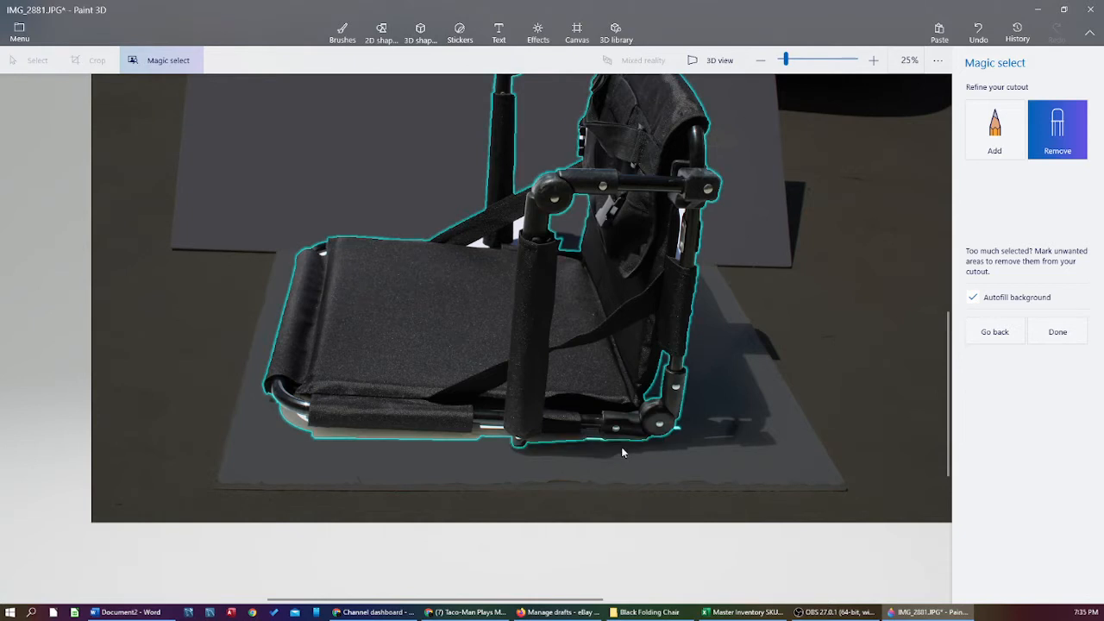
pyautogui.moveTo(553, 461); pyautogui.dragTo(601, 459)
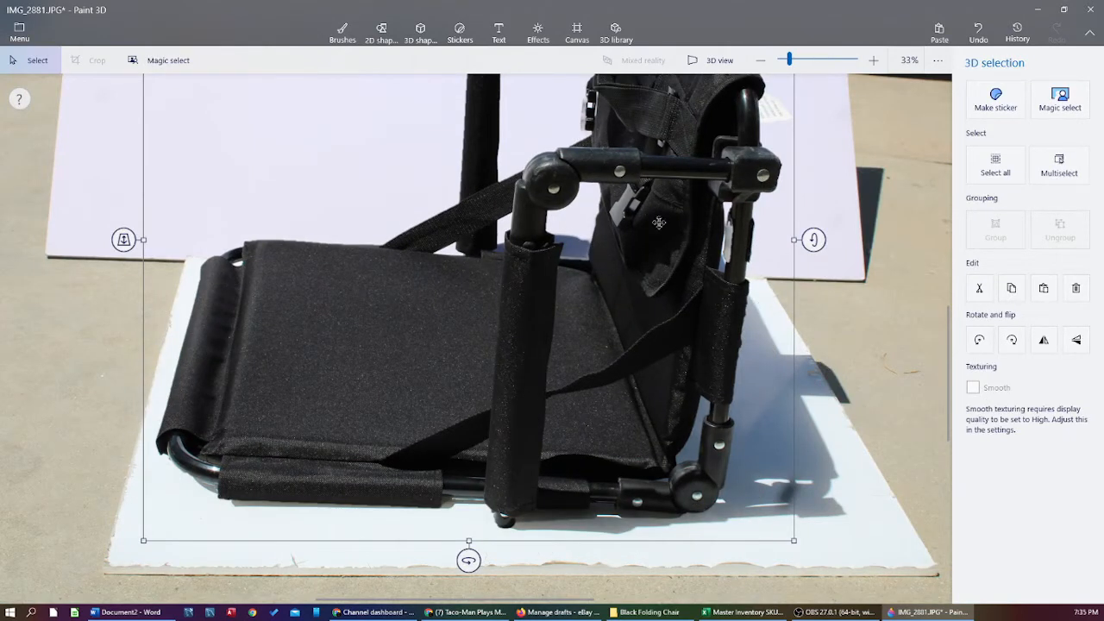
# Shift the chair cutout slightly over the autofilled background, check its edges, and cut it to the clipboard.
pyautogui.moveTo(617, 198); pyautogui.dragTo(680, 192)
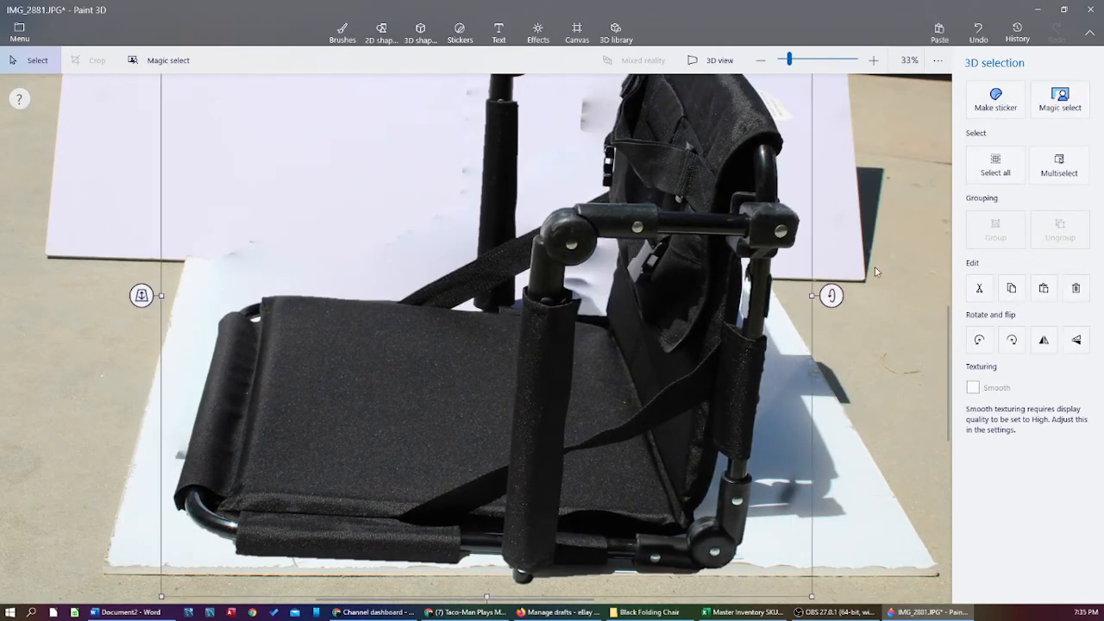
pyautogui.moveTo(949, 347); pyautogui.dragTo(949, 305)
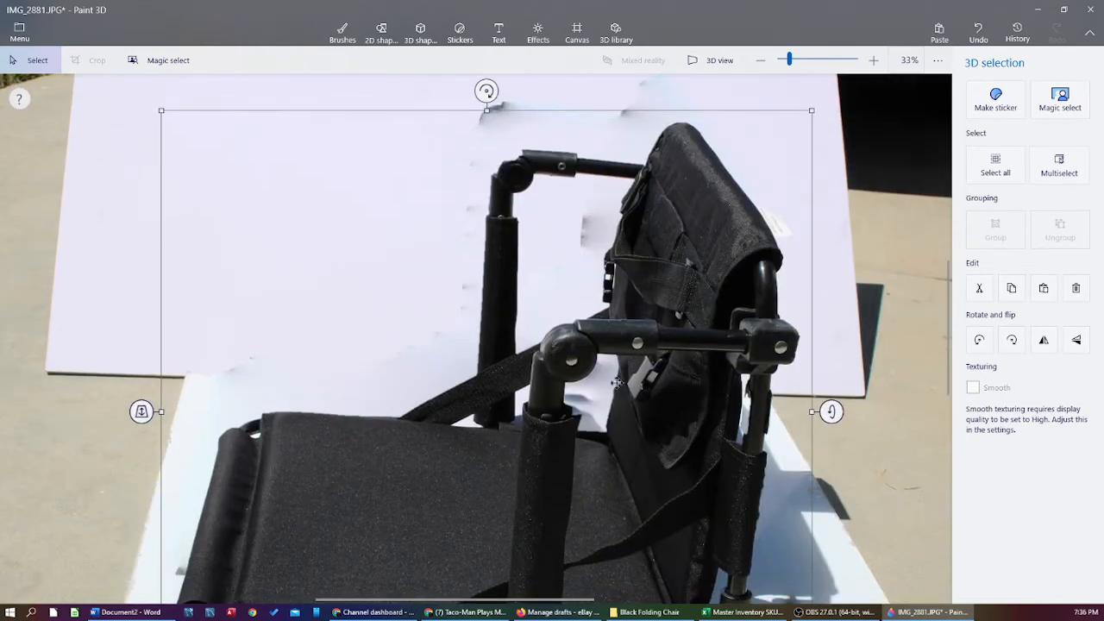
pyautogui.moveTo(617, 383); pyautogui.dragTo(610, 339)
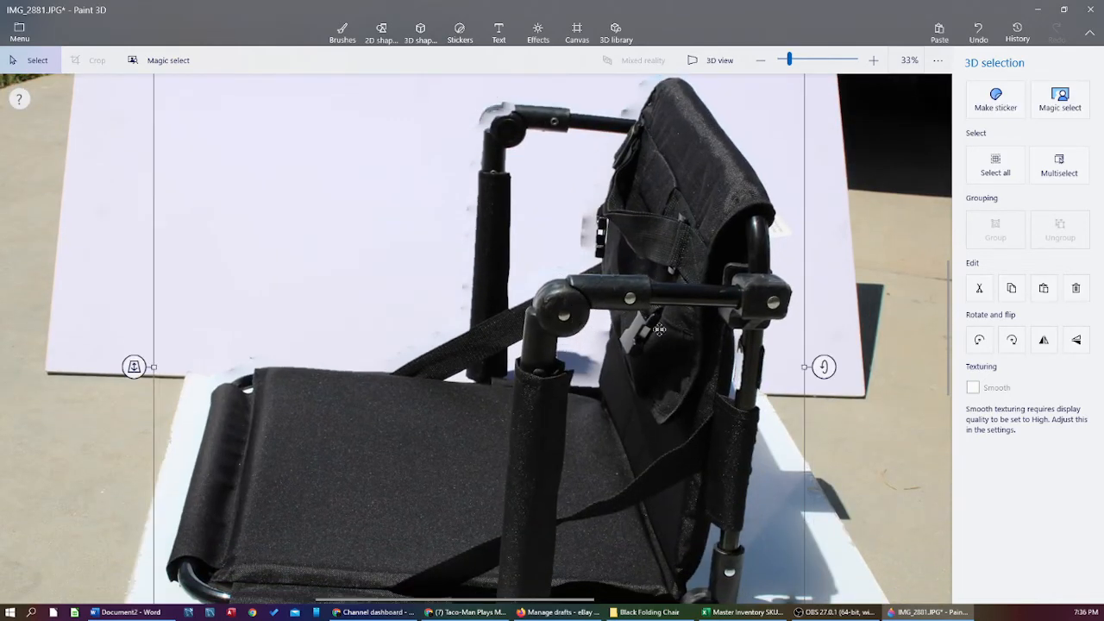
pyautogui.press('ctrl')
pyautogui.scroll(-1, 826, 347)
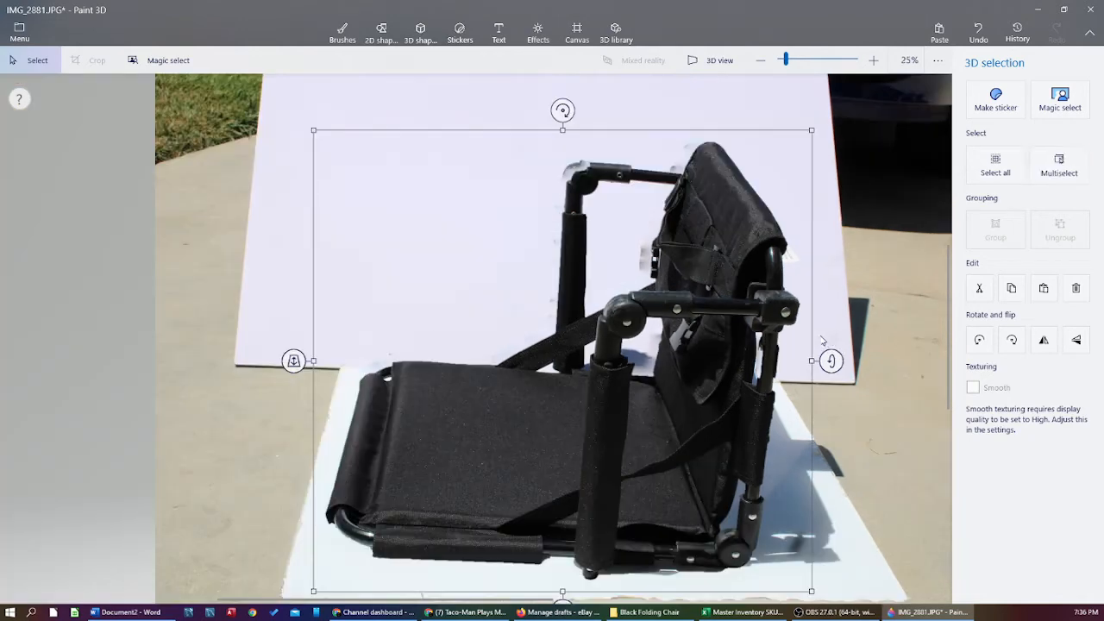
pyautogui.rightClick(636, 311)
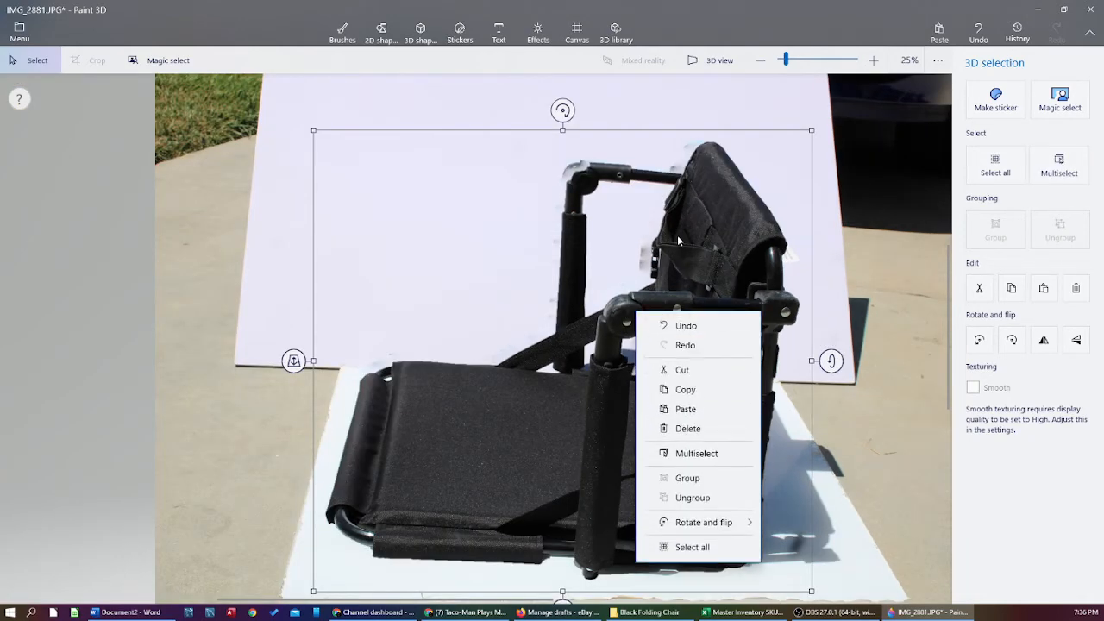
pyautogui.click(709, 370)
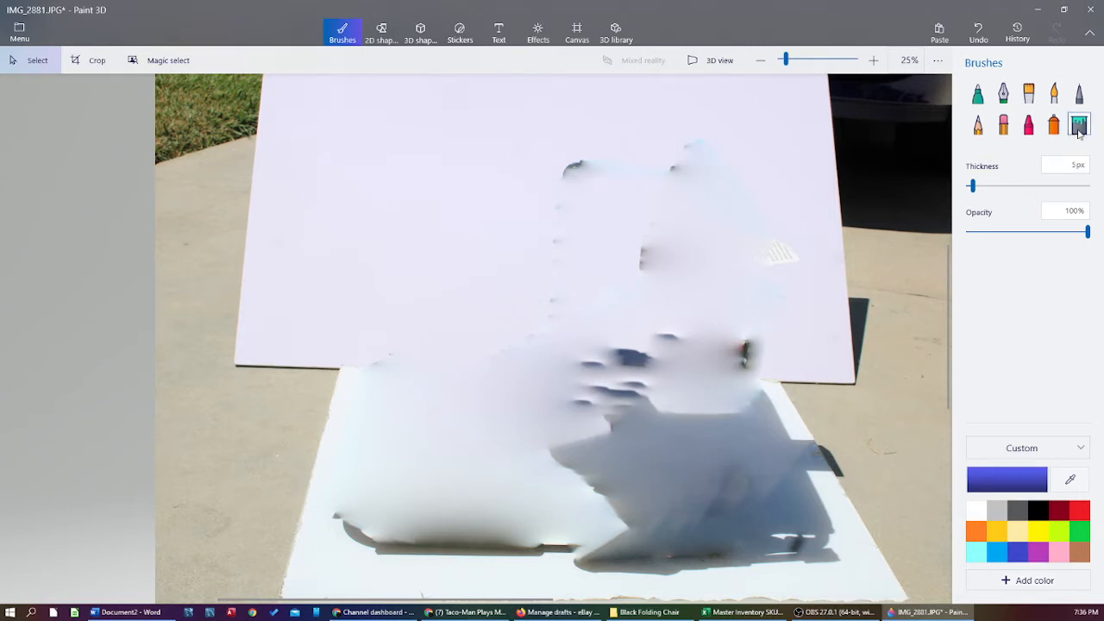
# Fill the entire background with white at 100% tolerance and paste the cut chair back onto it.
pyautogui.click(1080, 129)
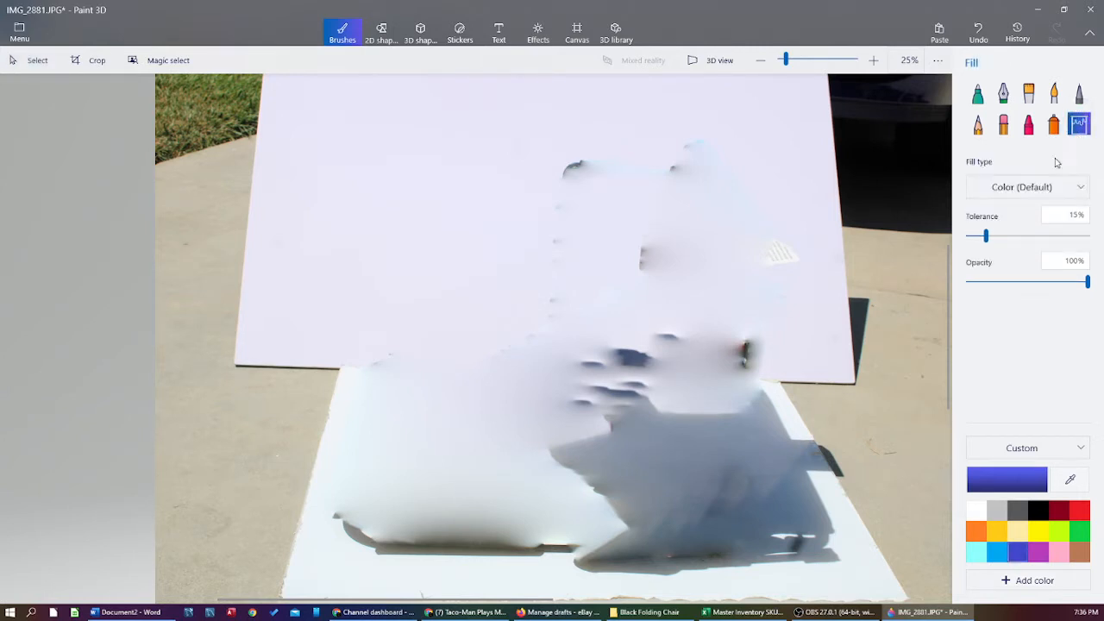
pyautogui.moveTo(990, 236); pyautogui.dragTo(1092, 236)
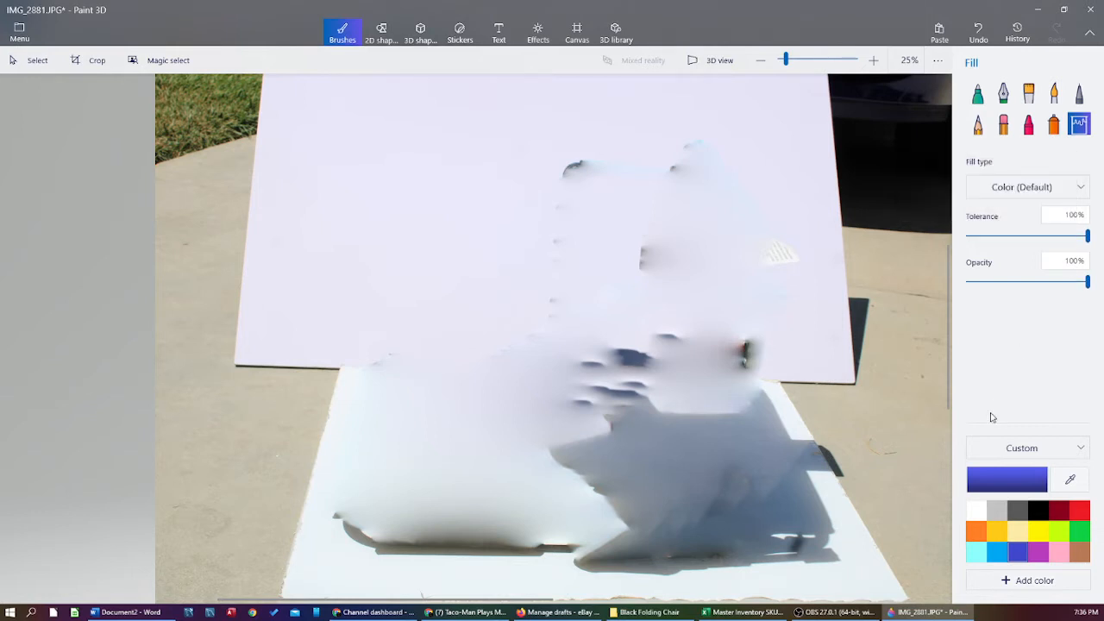
pyautogui.click(975, 510)
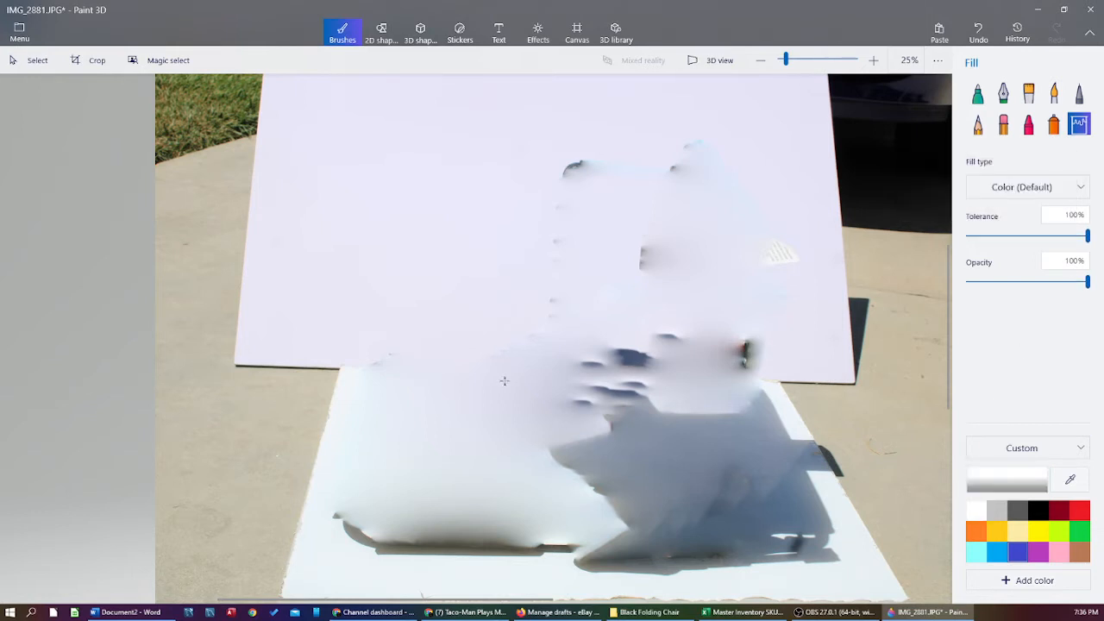
pyautogui.click(505, 381)
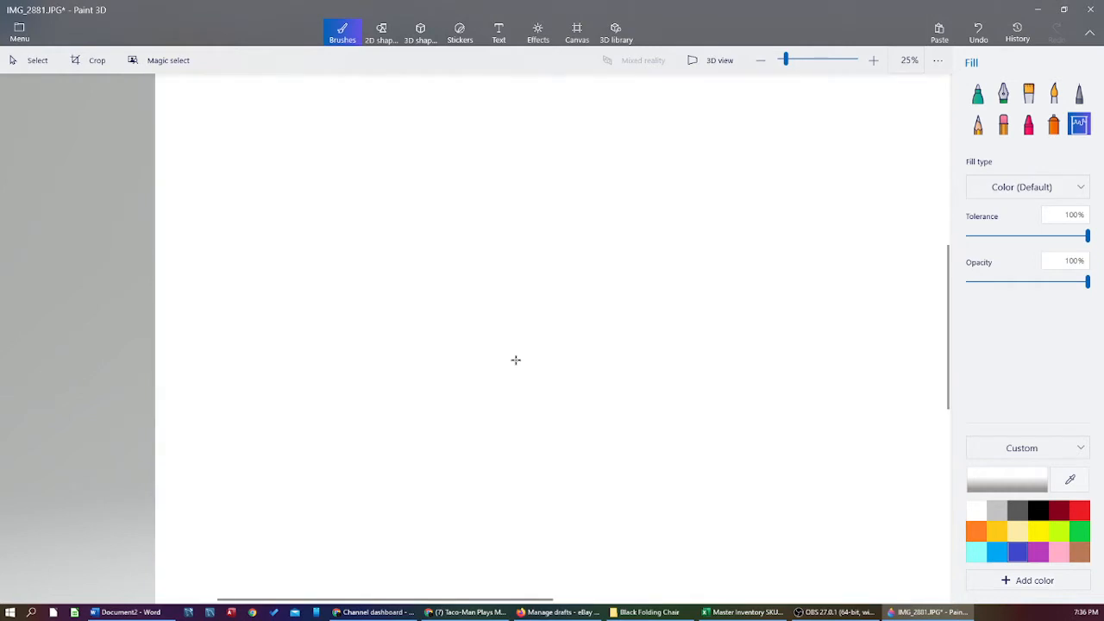
pyautogui.rightClick(551, 271)
pyautogui.click(592, 353)
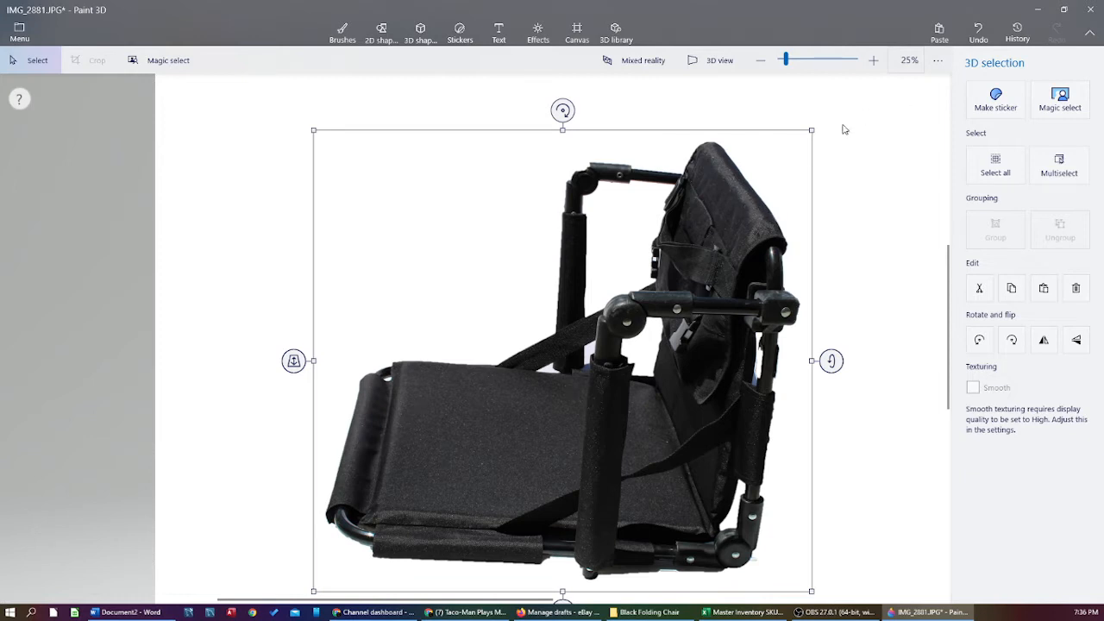
# Prepare to save a copy of the picture as an image in JPEG format.
pyautogui.click(16, 43)
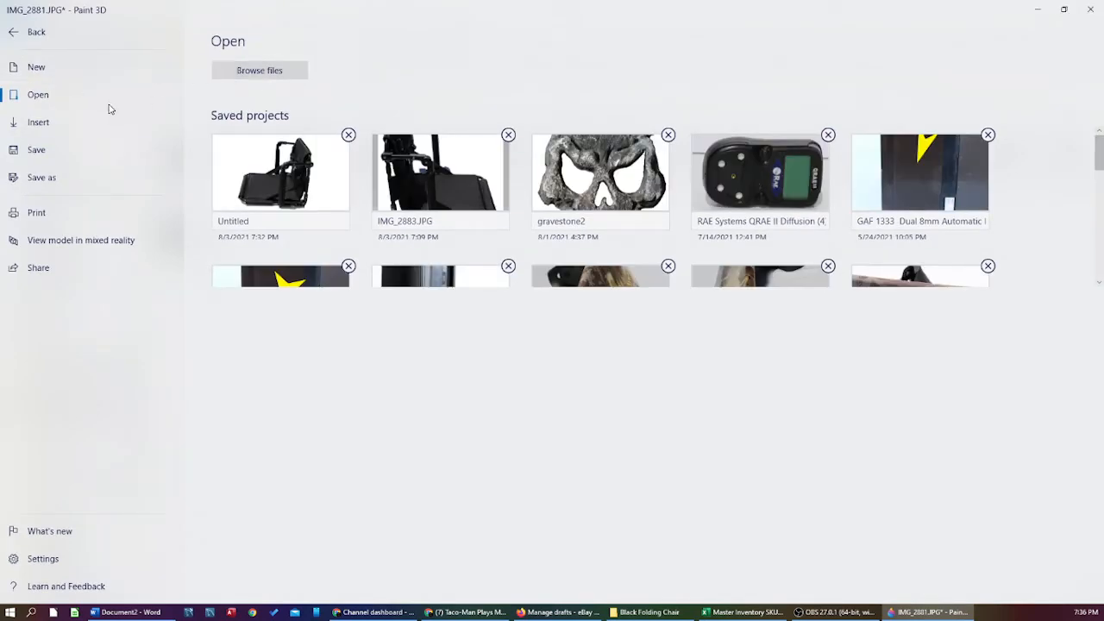
pyautogui.click(63, 177)
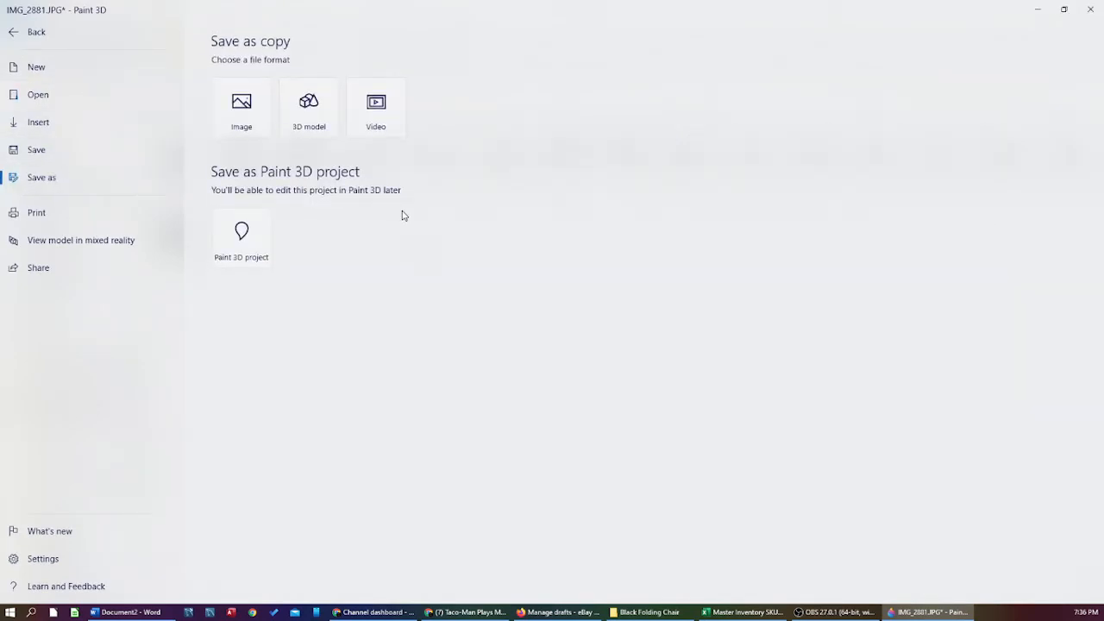
pyautogui.click(242, 125)
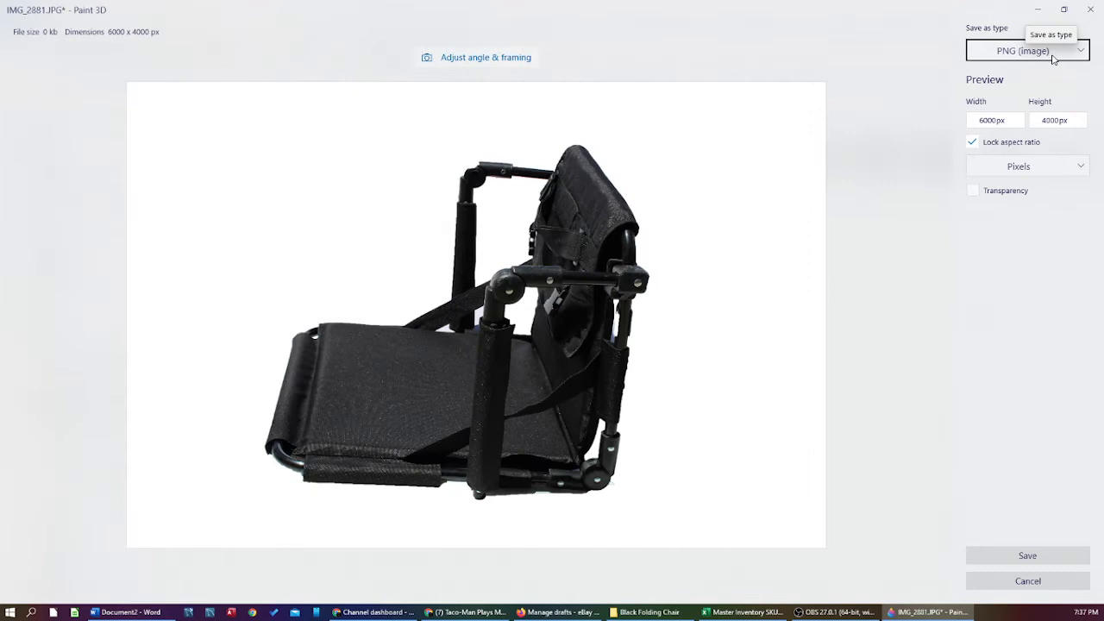
pyautogui.click(1052, 58)
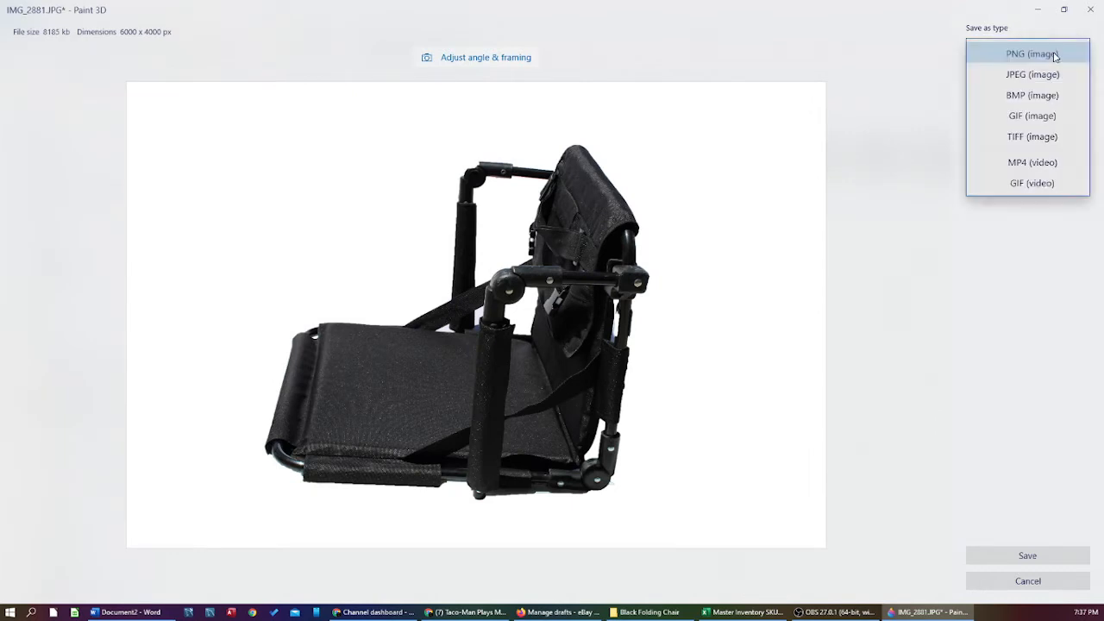
pyautogui.click(1052, 75)
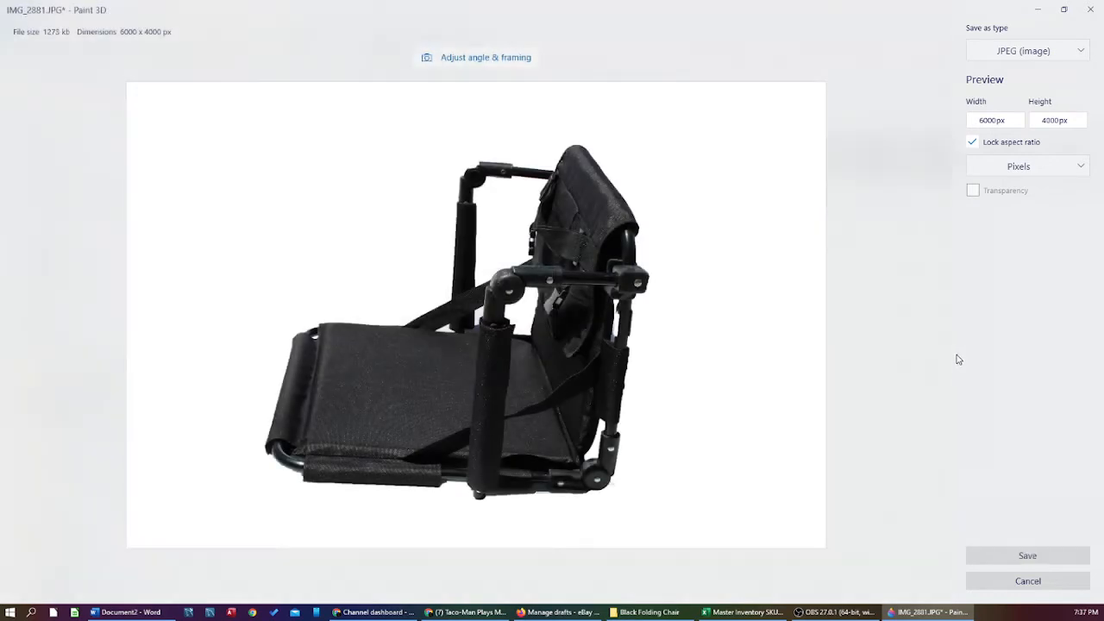
# Save the JPEG copy in the Black Folding Chair folder as "black folding chair 3".
pyautogui.click(991, 559)
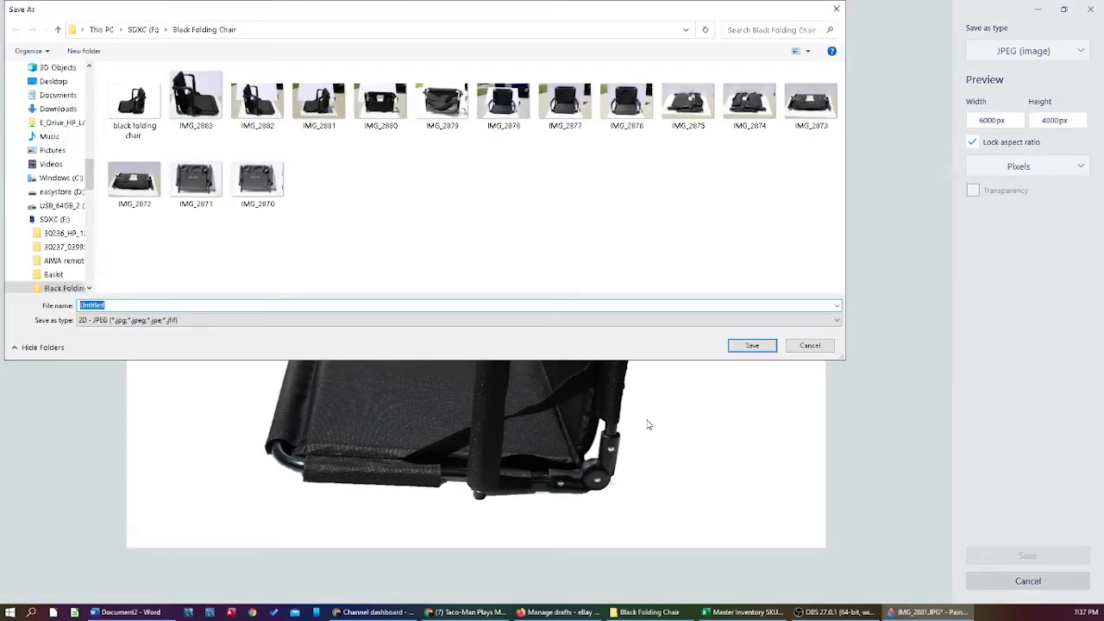
pyautogui.write('c')
pyautogui.write('bla')
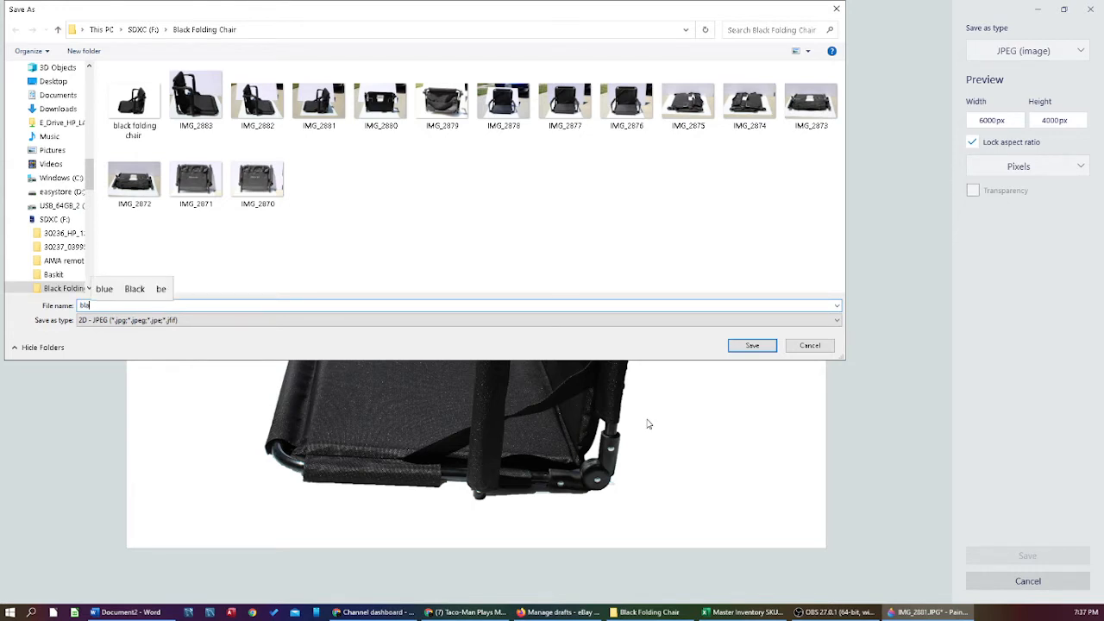
pyautogui.write('ck f')
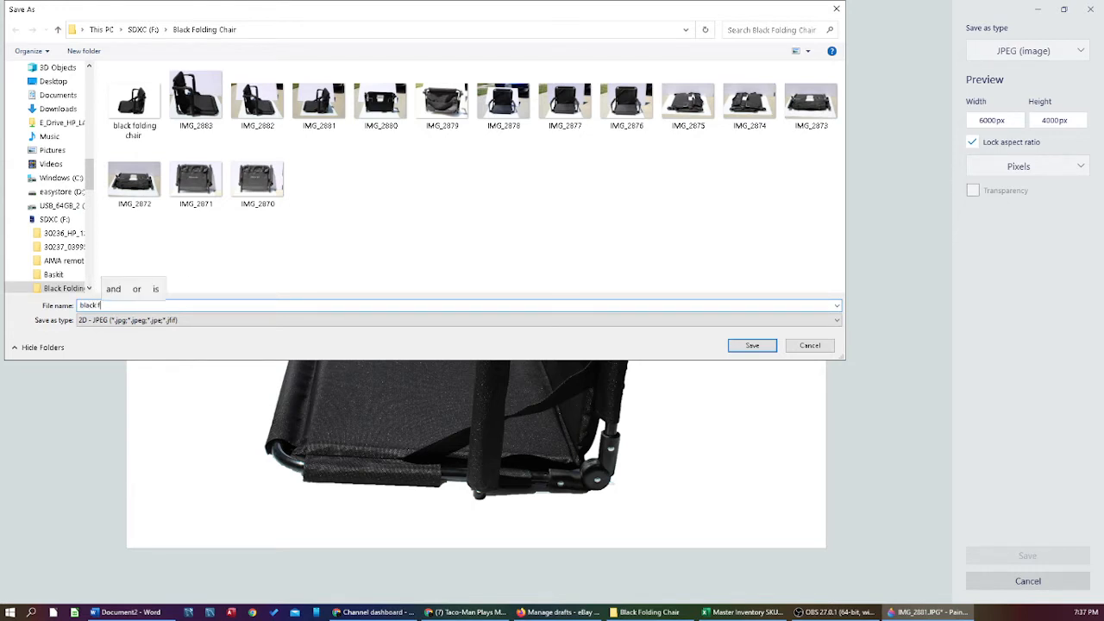
pyautogui.write('olding chi')
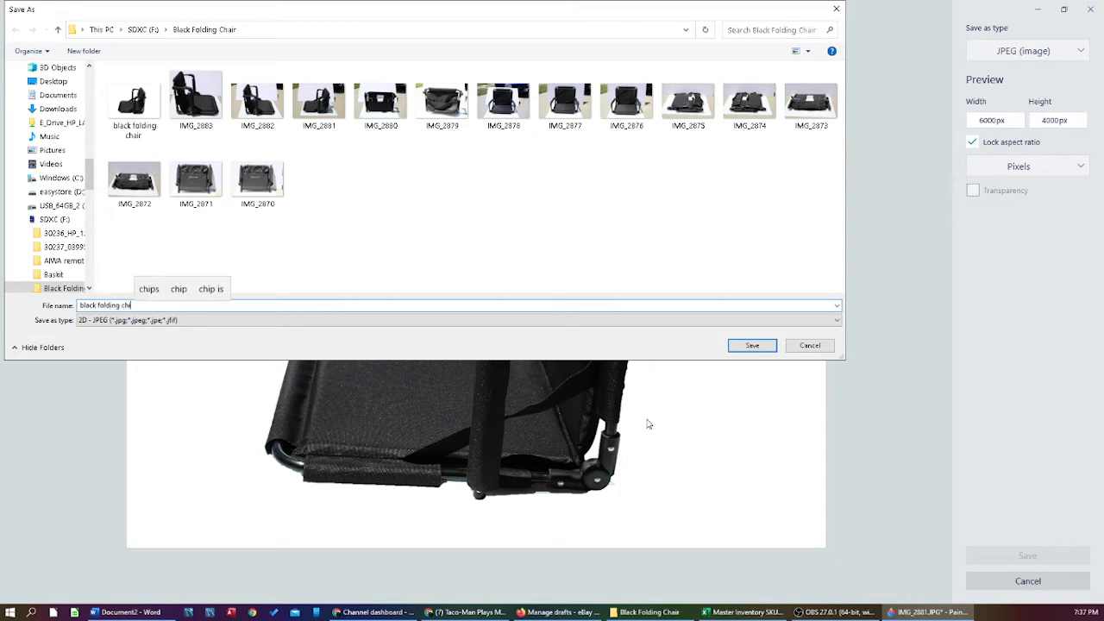
pyautogui.write('air')
pyautogui.press('Return')
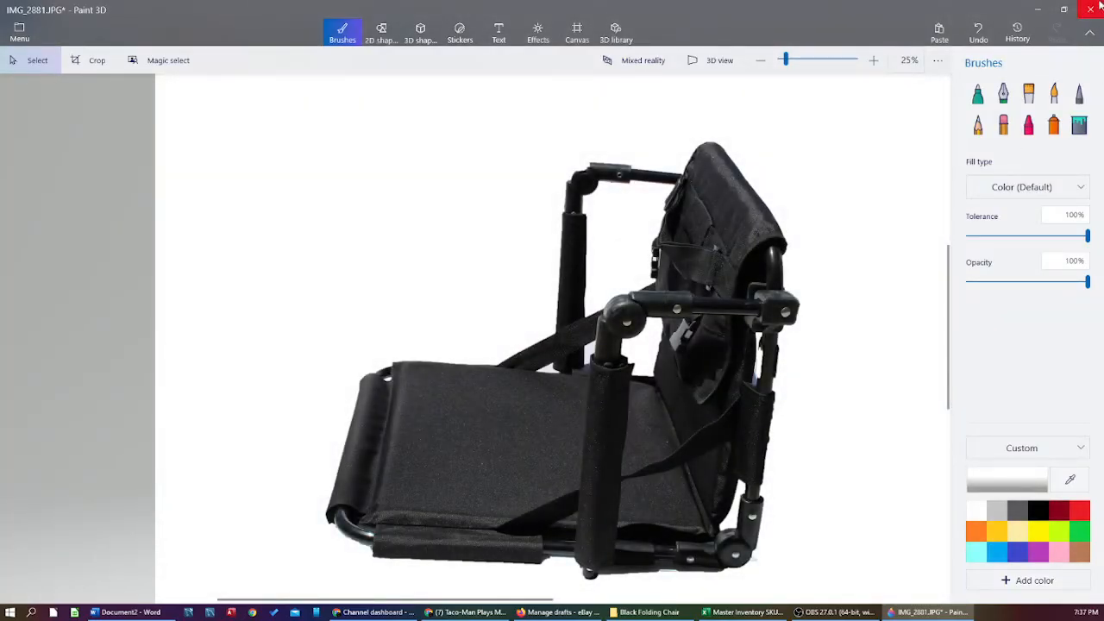
# Close the edited picture, saving it as a Paint 3D project named IMG_2881.JPG.
pyautogui.click(1100, 7)
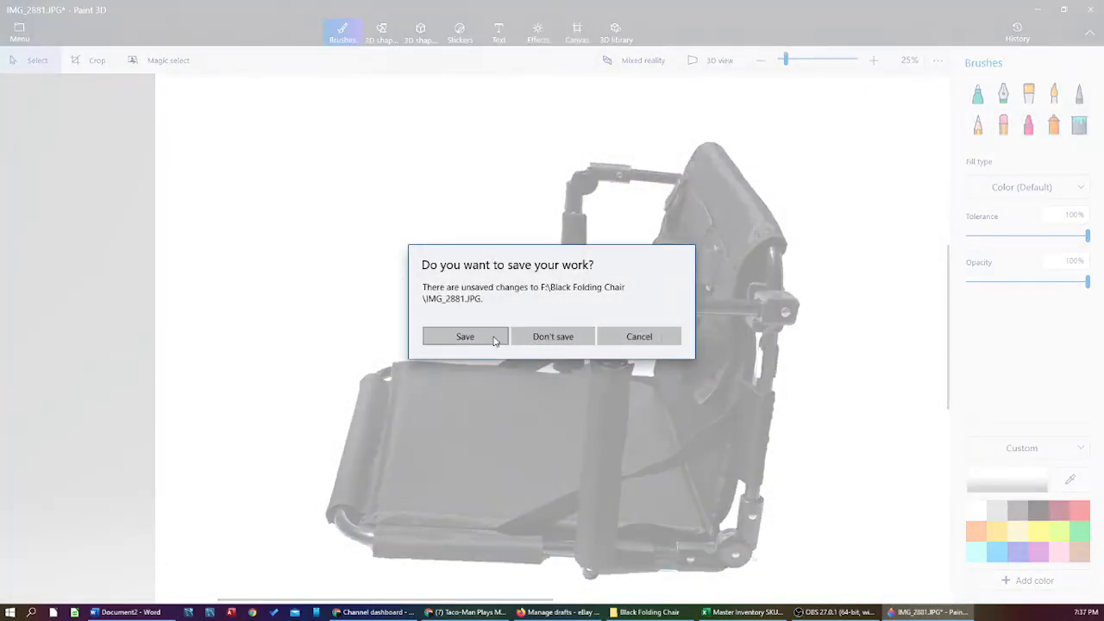
pyautogui.click(495, 340)
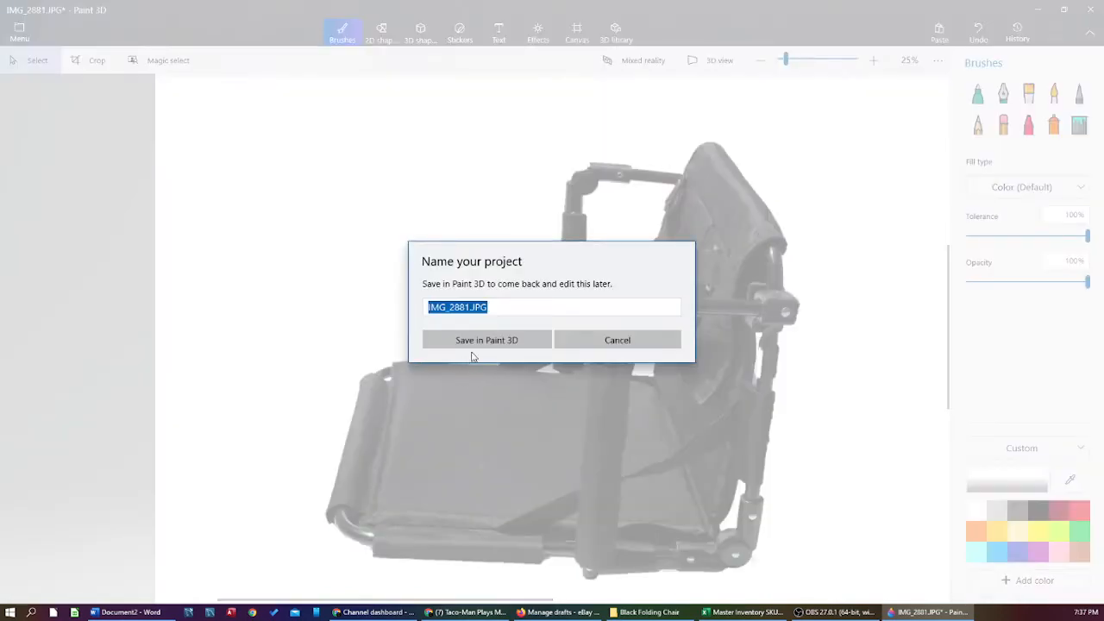
pyautogui.click(481, 347)
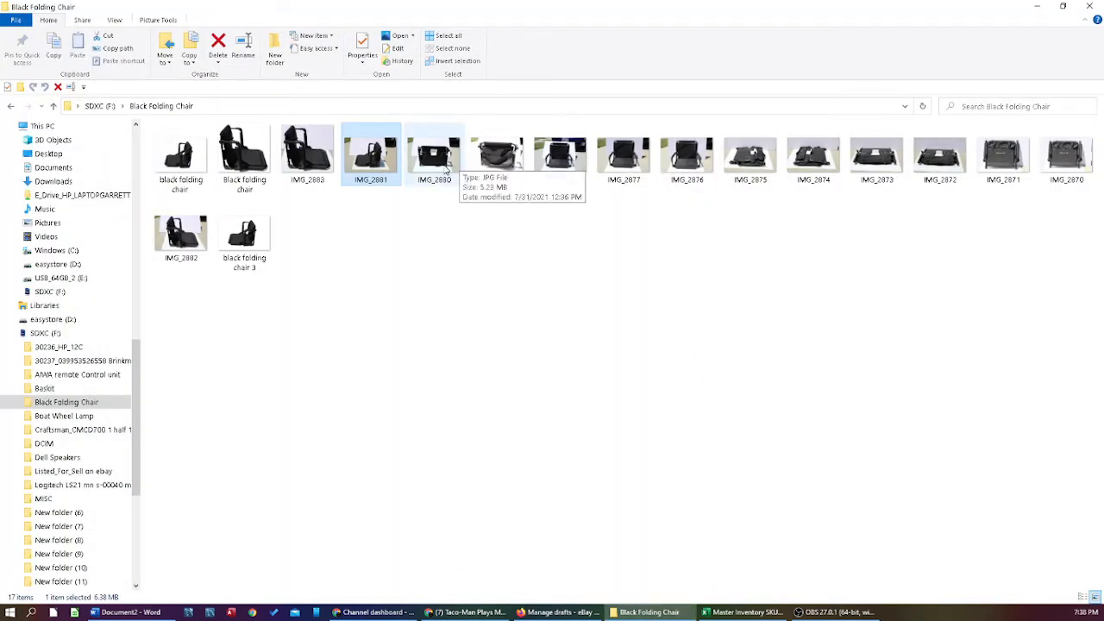
# Open IMG_2880 from the Black Folding Chair folder in Paint 3D and frame the Magic select area closely around the folded chair.
pyautogui.rightClick(445, 169)
pyautogui.click(410, 212)
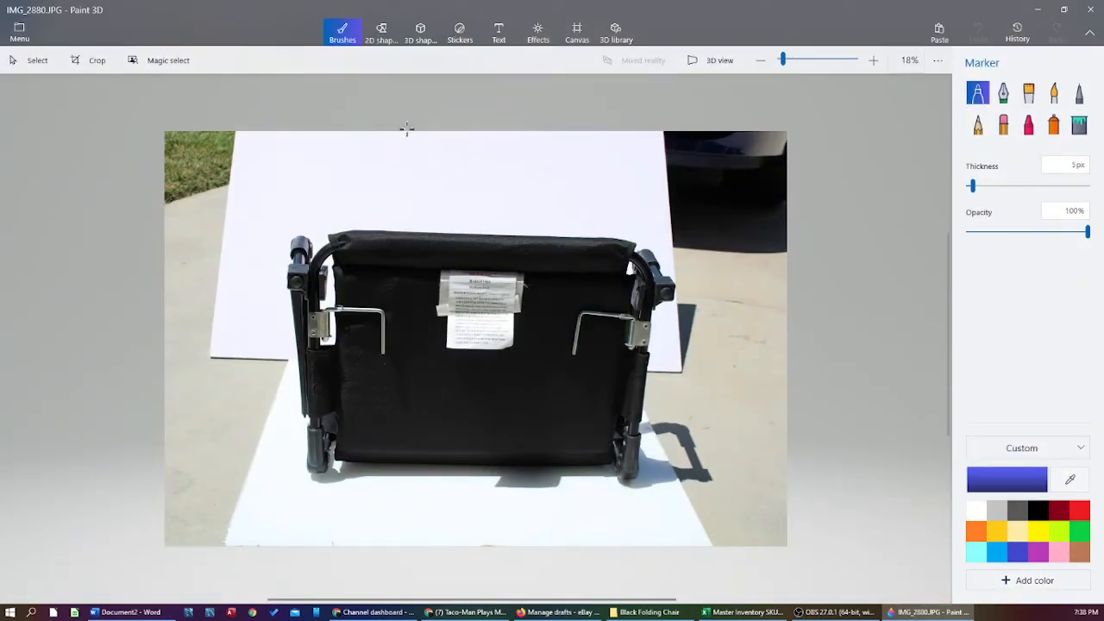
pyautogui.click(159, 62)
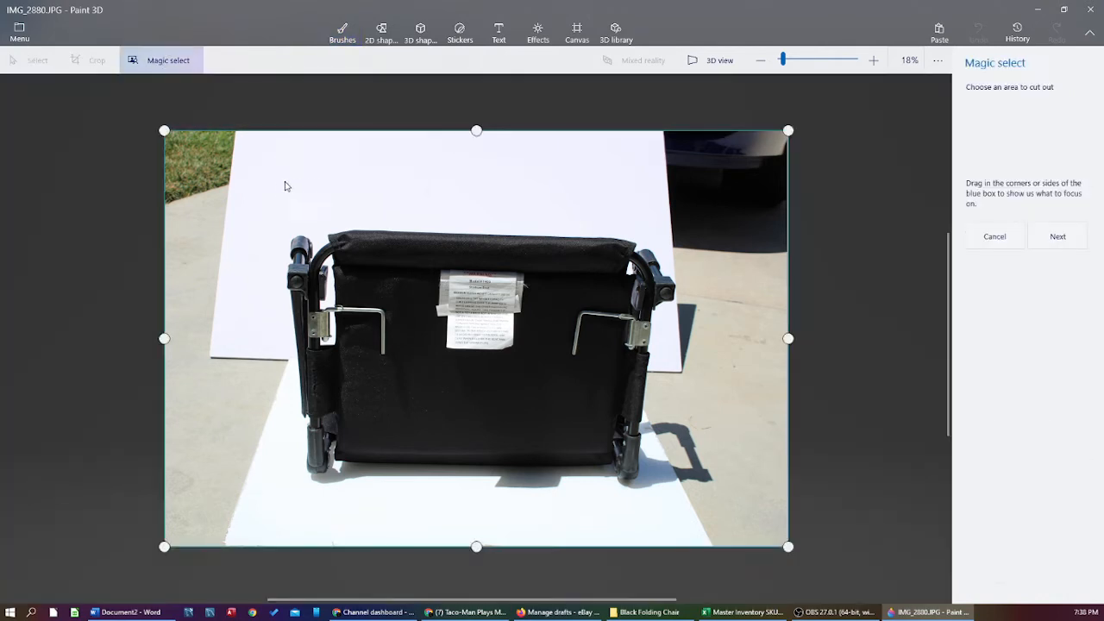
pyautogui.moveTo(165, 131); pyautogui.dragTo(278, 212)
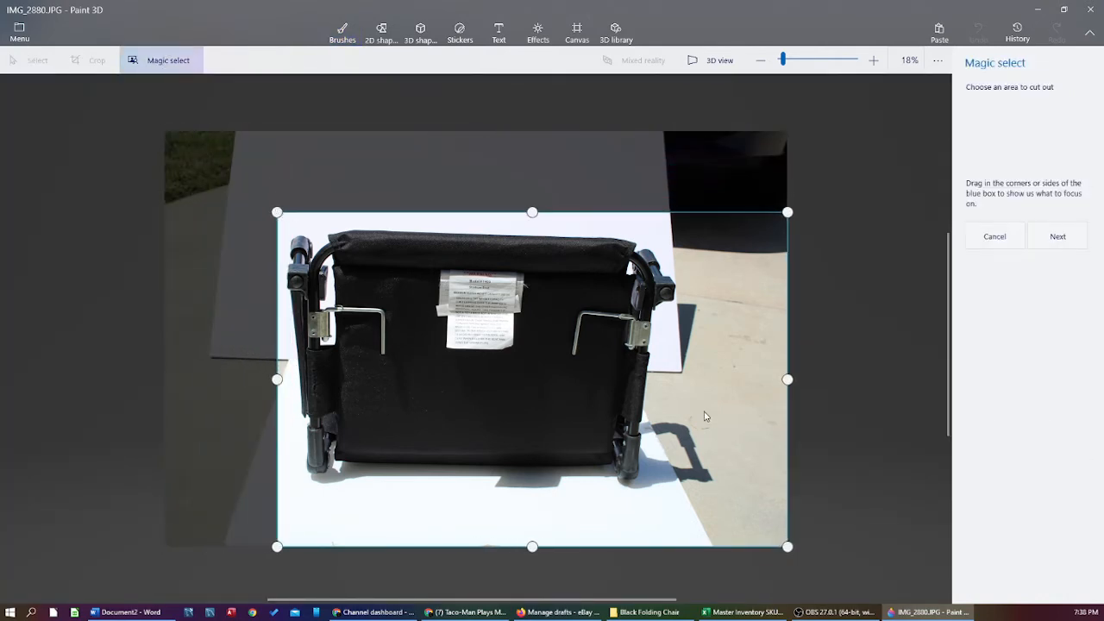
pyautogui.moveTo(780, 545); pyautogui.dragTo(669, 508)
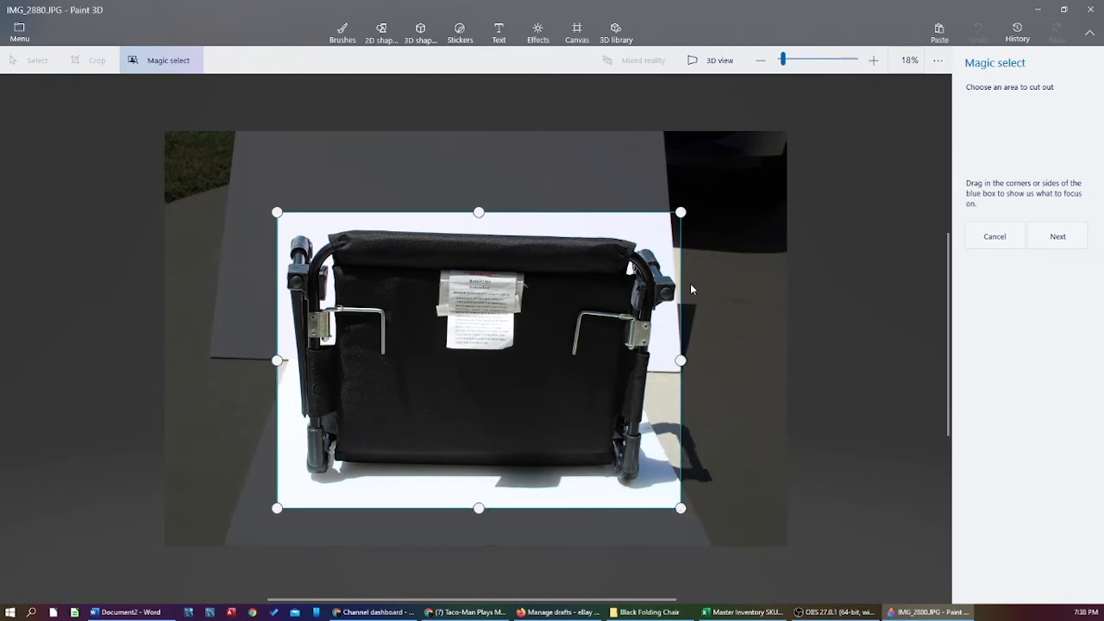
pyautogui.moveTo(680, 360); pyautogui.dragTo(677, 360)
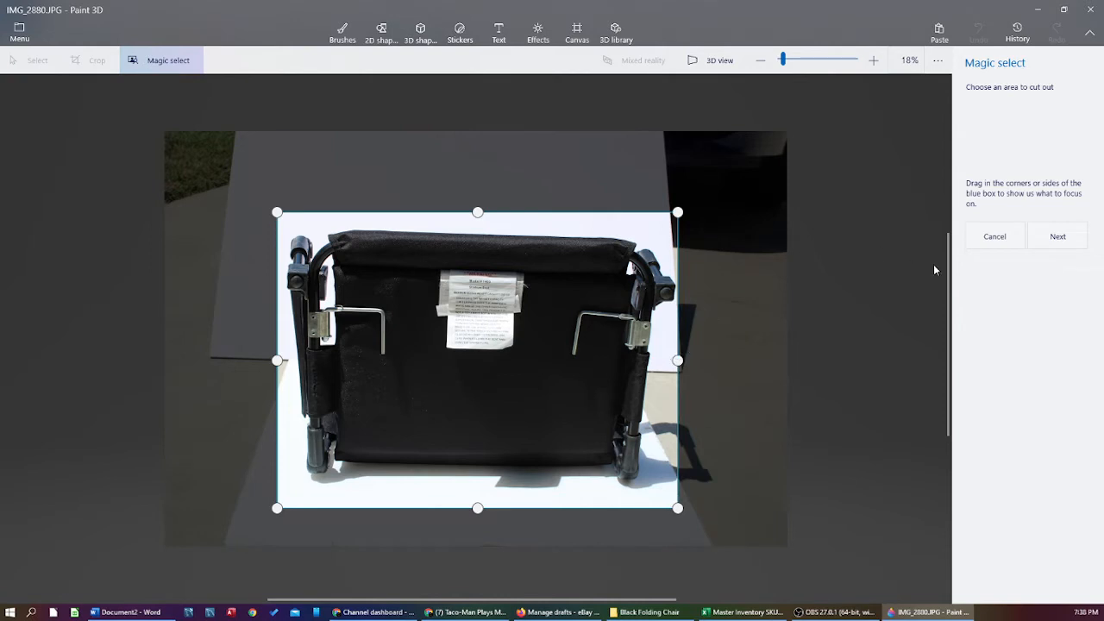
# Cut the folded chair out of the framed area with Magic select, adding the white warning label to the cutout.
pyautogui.click(1036, 247)
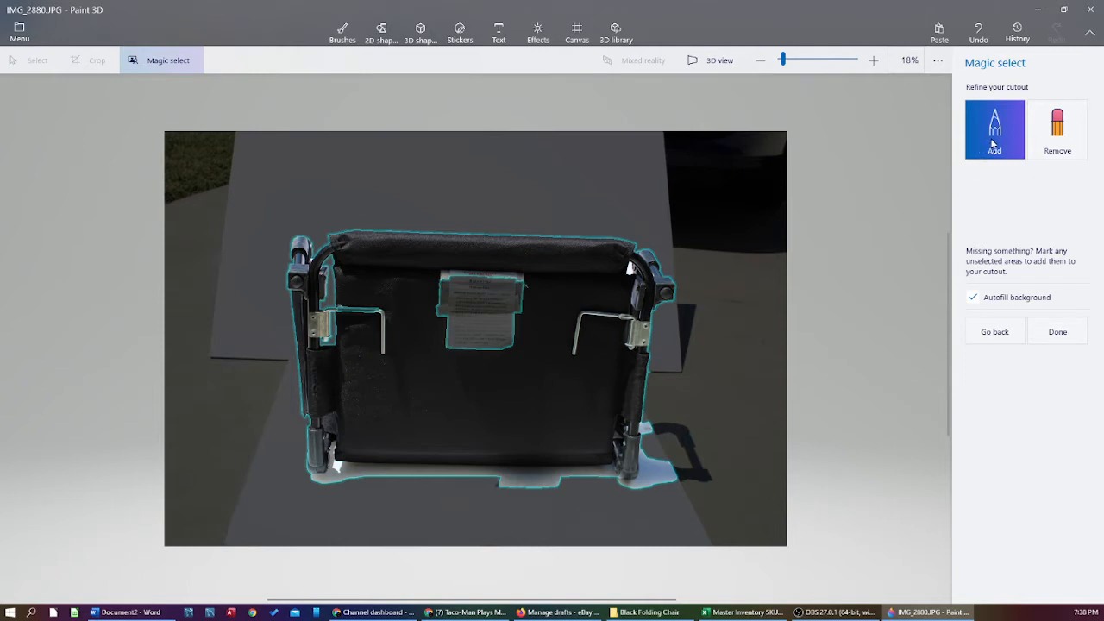
pyautogui.moveTo(443, 290)
pyautogui.mouseDown()
pyautogui.moveTo(483, 292)
pyautogui.moveTo(448, 285)
pyautogui.moveTo(499, 321)
pyautogui.moveTo(457, 306)
pyautogui.moveTo(465, 283)
pyautogui.moveTo(457, 326)
pyautogui.moveTo(535, 338)
pyautogui.moveTo(496, 343)
pyautogui.moveTo(520, 327)
pyautogui.moveTo(471, 349)
pyautogui.moveTo(518, 335)
pyautogui.mouseUp()
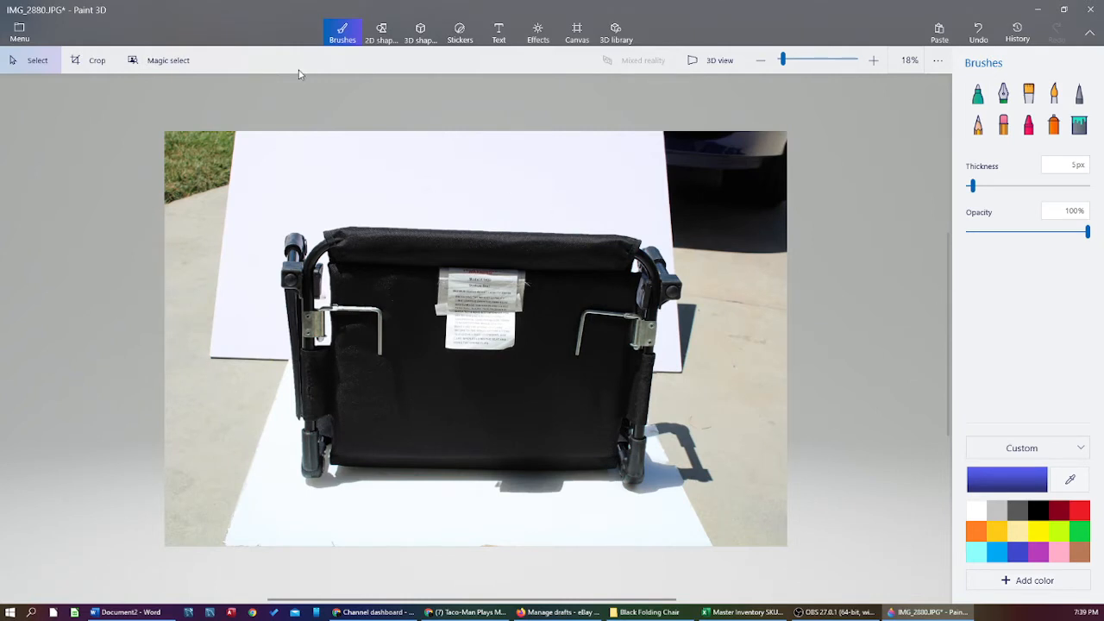
pyautogui.click(173, 62)
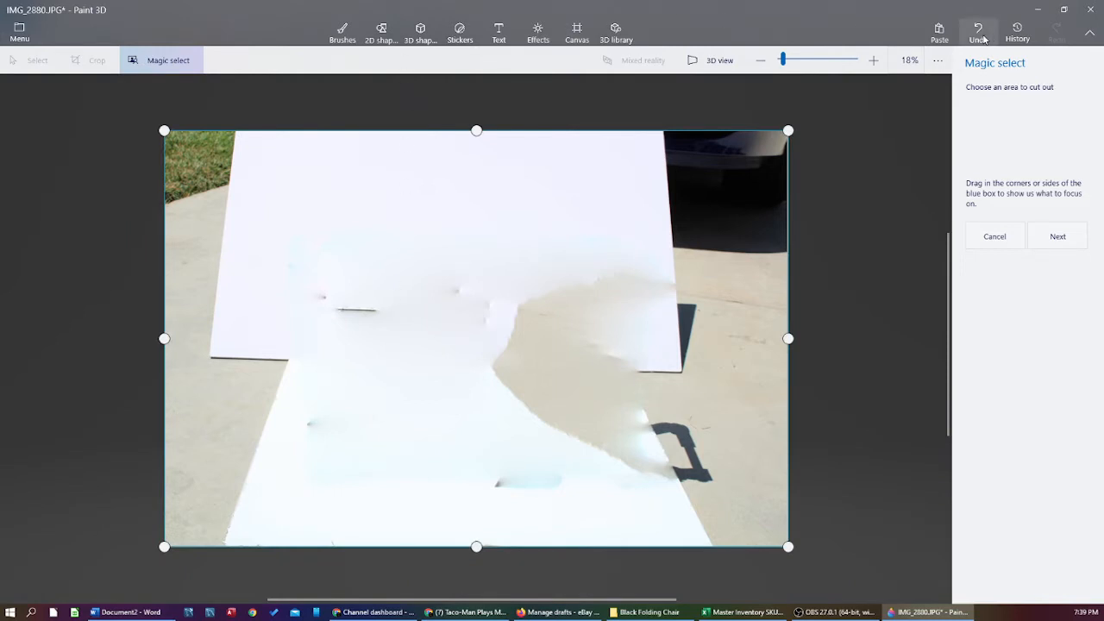
pyautogui.click(995, 236)
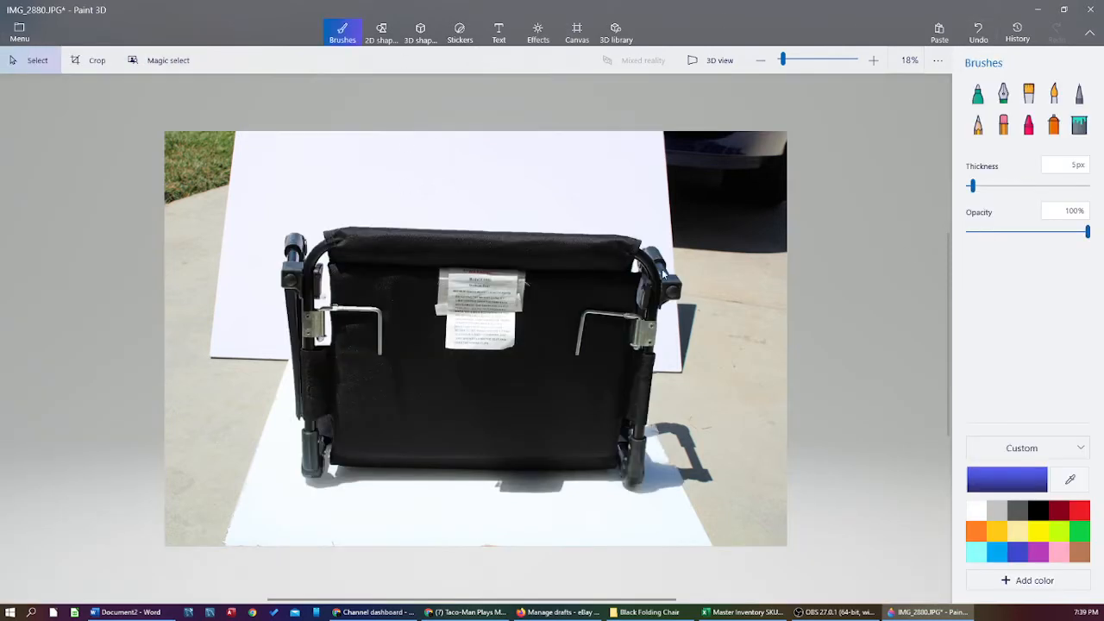
pyautogui.click(168, 62)
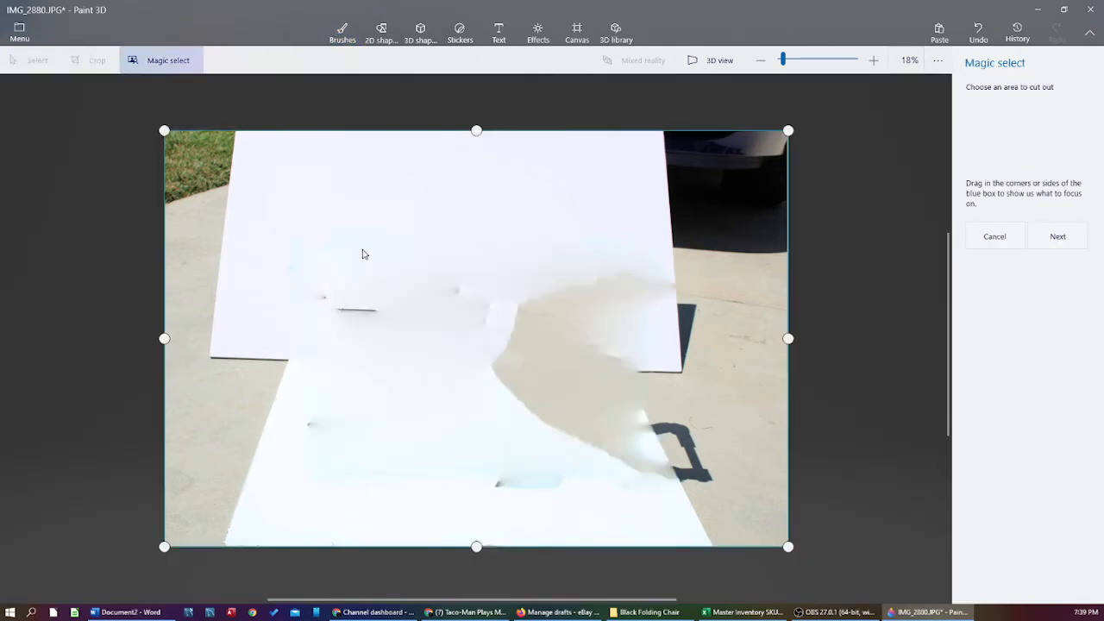
pyautogui.click(973, 246)
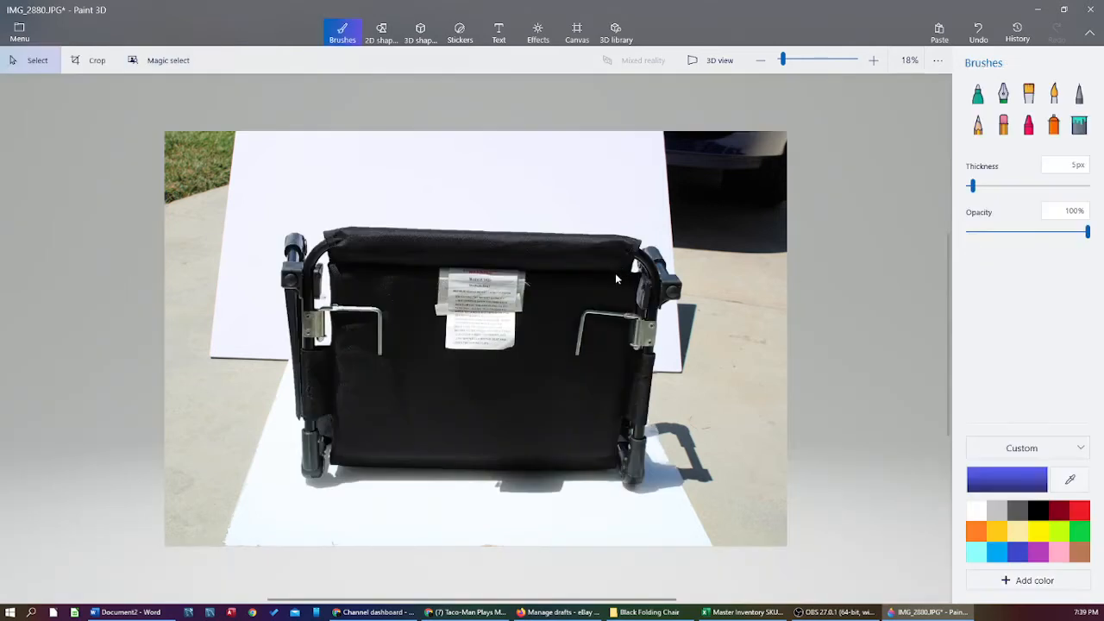
pyautogui.moveTo(550, 319); pyautogui.dragTo(588, 378)
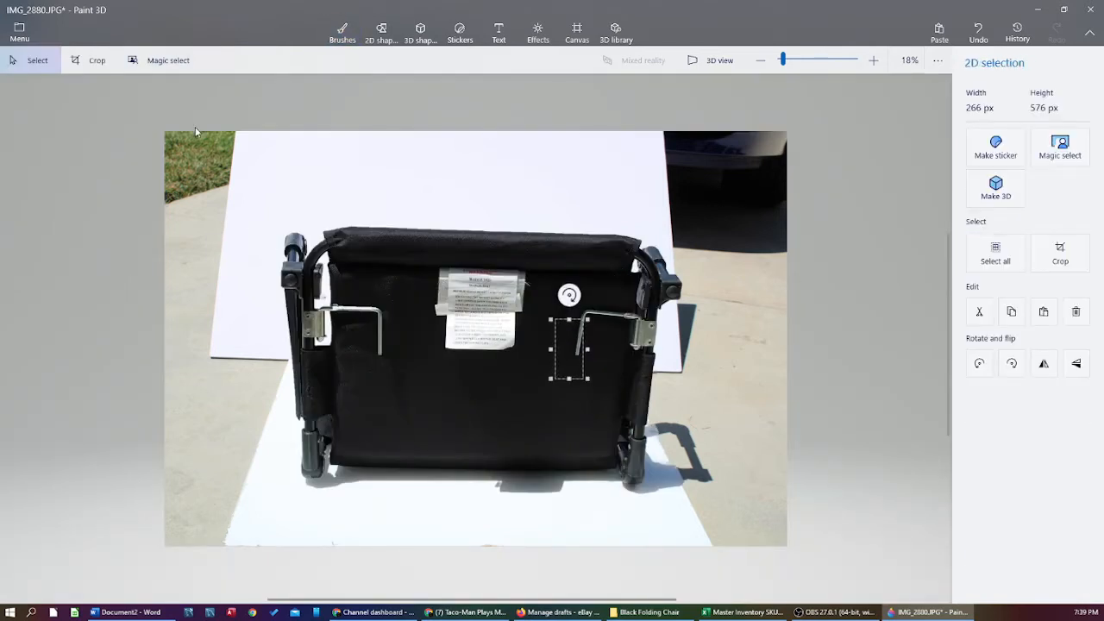
pyautogui.click(166, 62)
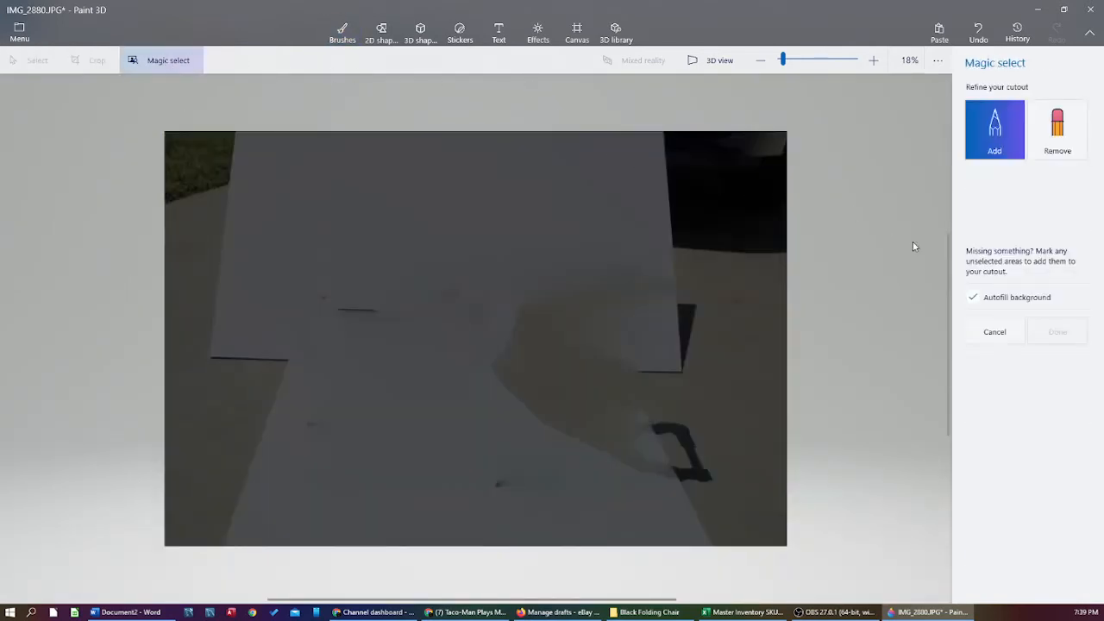
pyautogui.click(1016, 337)
# Close the picture without saving and reopen IMG_2880 from the Black Folding Chair folder in Paint 3D.
pyautogui.click(1091, 7)
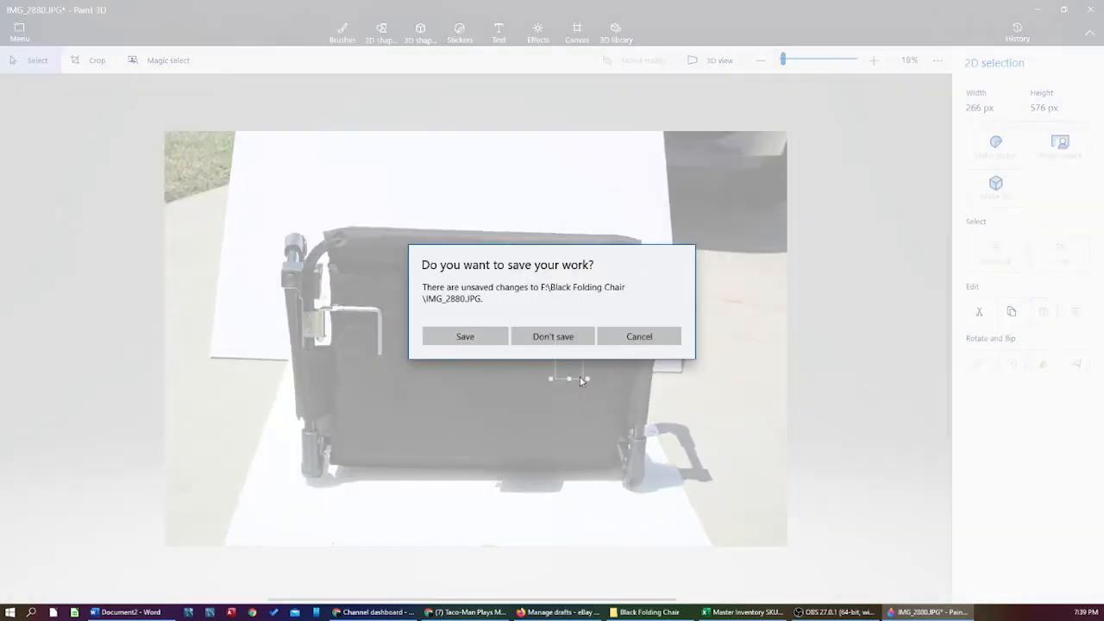
pyautogui.click(565, 341)
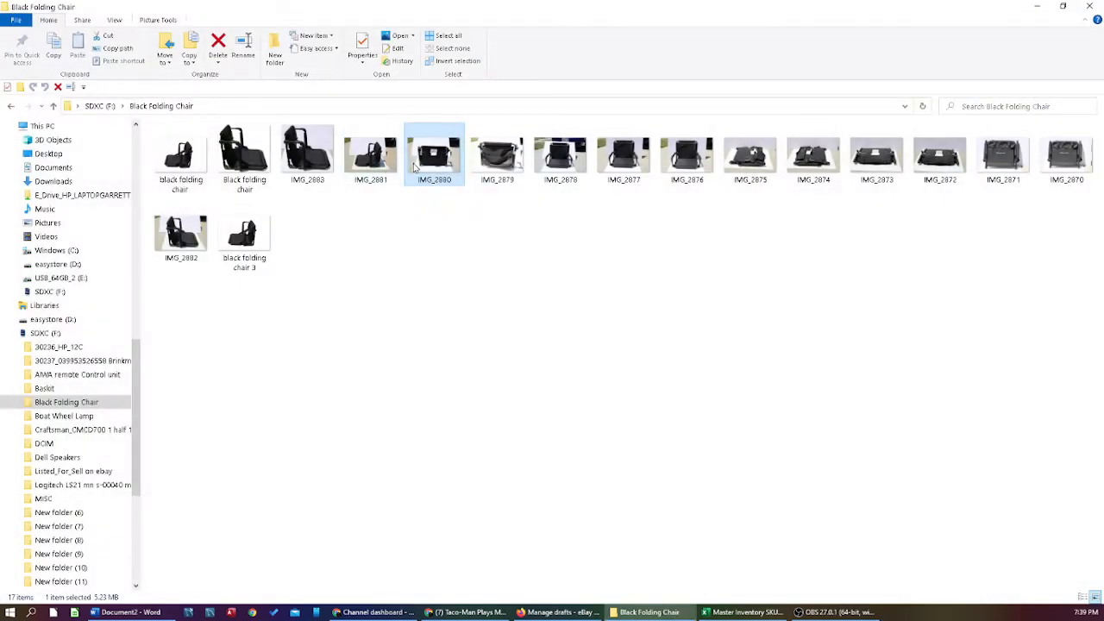
pyautogui.rightClick(415, 167)
pyautogui.click(362, 215)
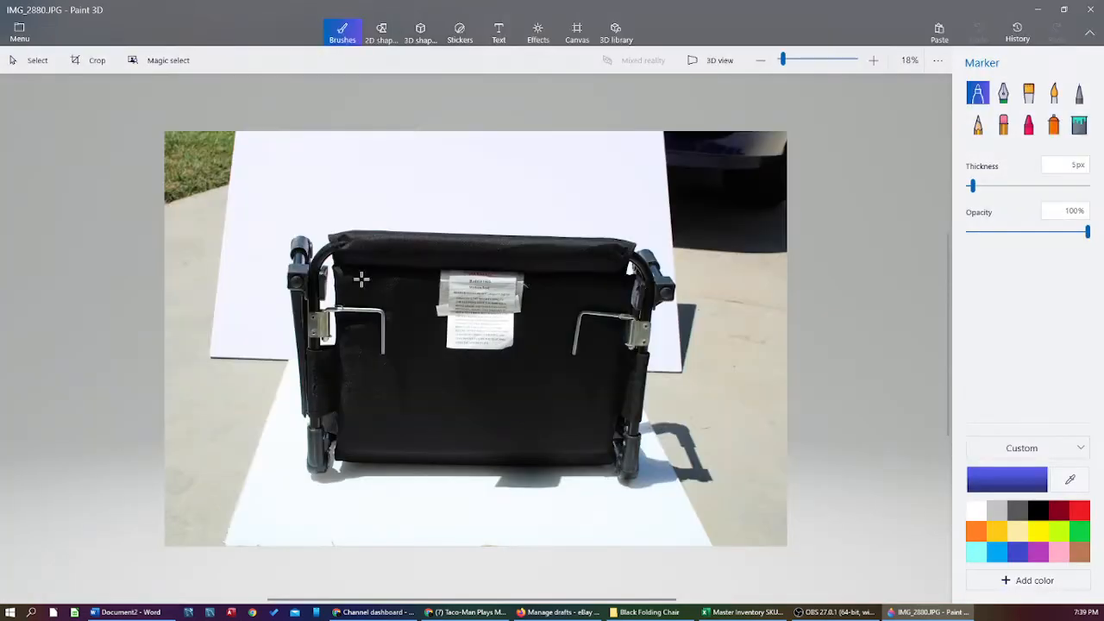
# Frame the Magic select area closely around the folded chair and add the missing white warning label to the cutout.
pyautogui.click(166, 63)
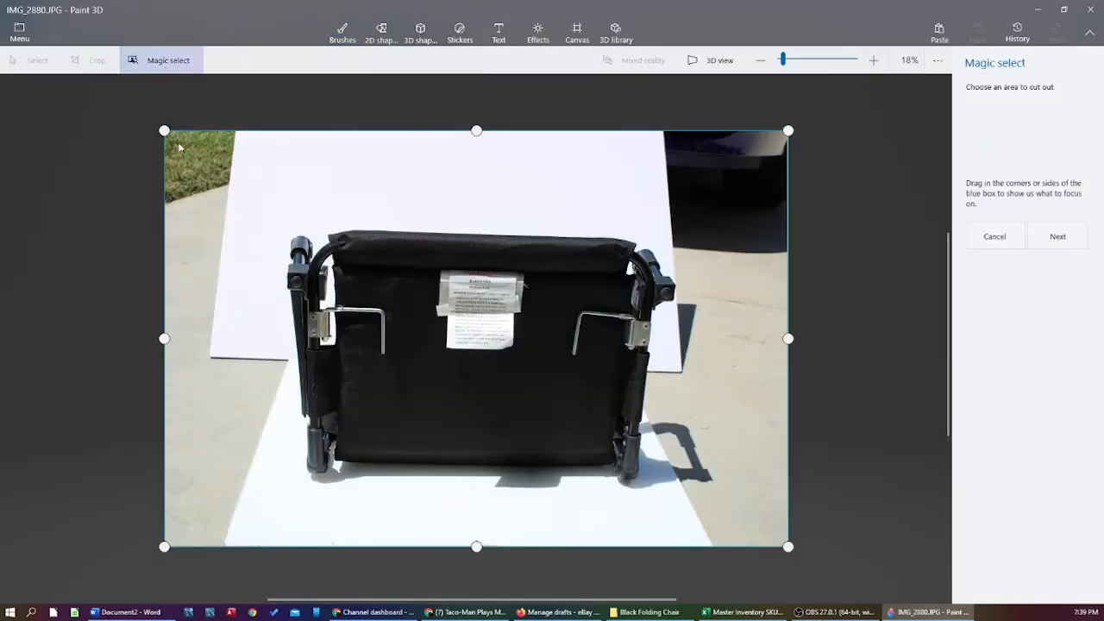
pyautogui.moveTo(165, 131); pyautogui.dragTo(281, 209)
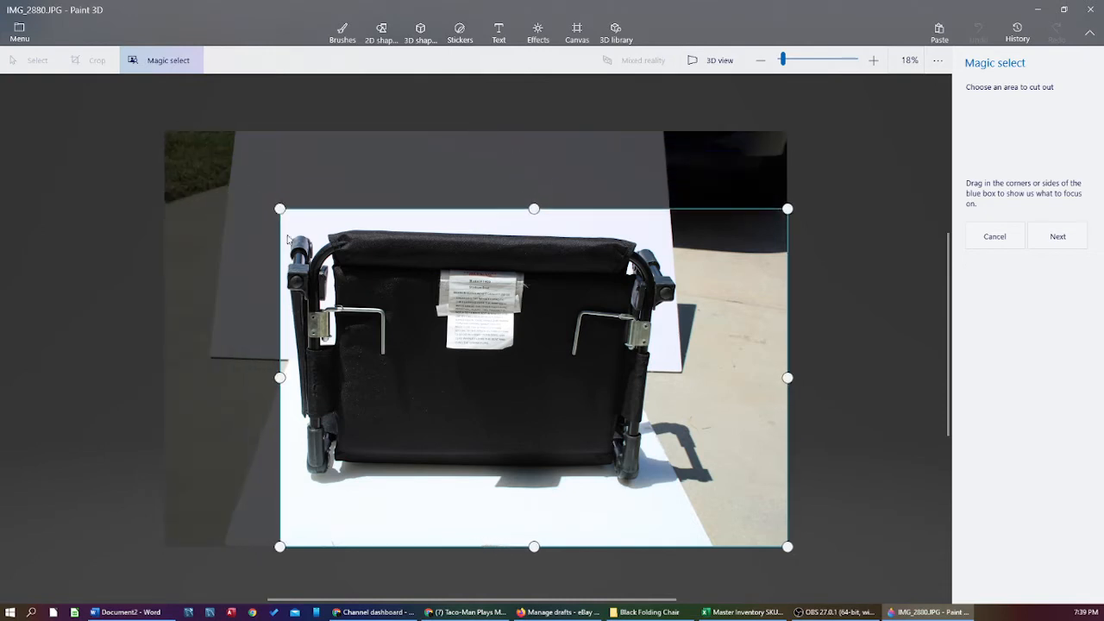
pyautogui.moveTo(790, 548); pyautogui.dragTo(680, 506)
pyautogui.click(1075, 242)
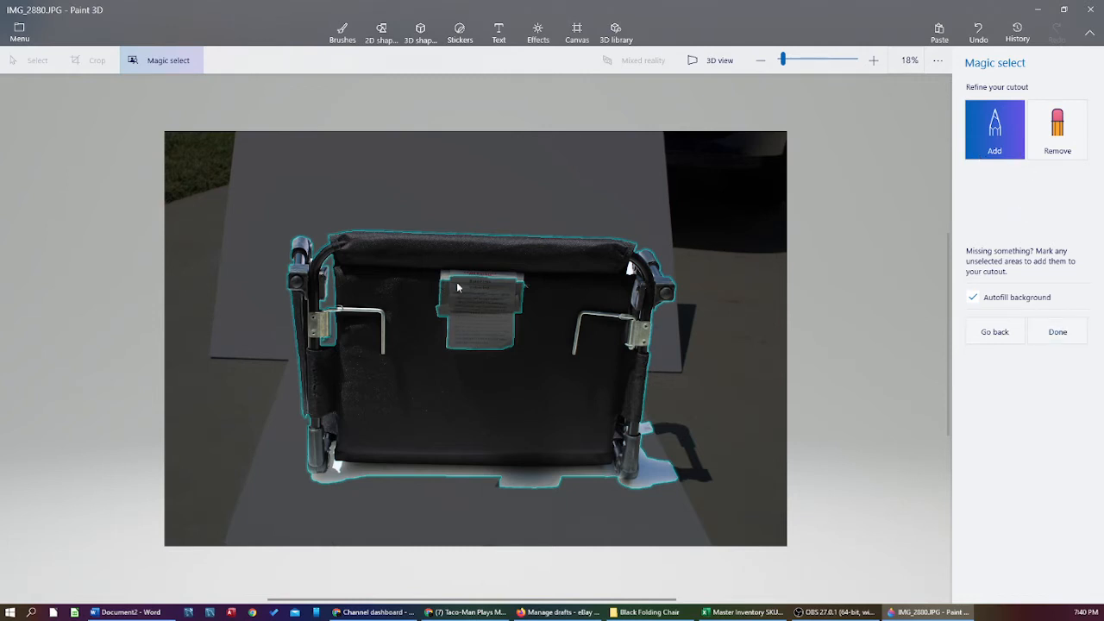
pyautogui.moveTo(438, 290)
pyautogui.mouseDown()
pyautogui.moveTo(492, 286)
pyautogui.moveTo(496, 303)
pyautogui.moveTo(518, 283)
pyautogui.moveTo(449, 293)
pyautogui.mouseUp()
pyautogui.moveTo(394, 315)
pyautogui.mouseDown()
pyautogui.moveTo(490, 305)
pyautogui.moveTo(494, 317)
pyautogui.moveTo(422, 340)
pyautogui.moveTo(491, 338)
pyautogui.moveTo(476, 350)
pyautogui.moveTo(486, 333)
pyautogui.moveTo(438, 344)
pyautogui.moveTo(485, 339)
pyautogui.mouseUp()
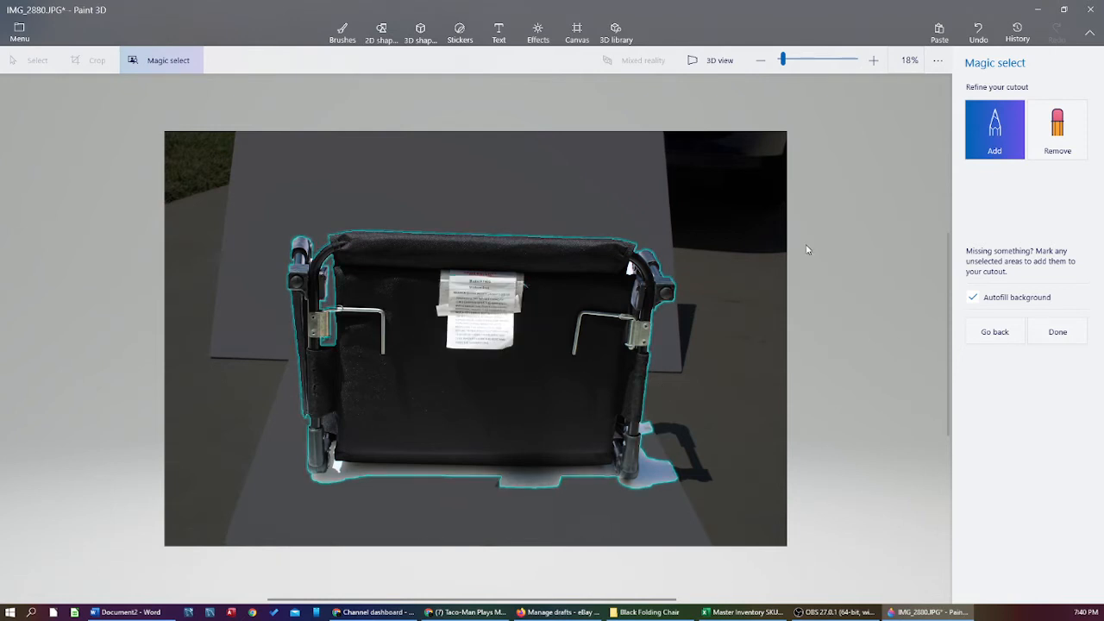
# Finish the Magic select cutout with background autofill and cut the chair to the clipboard.
pyautogui.click(1049, 334)
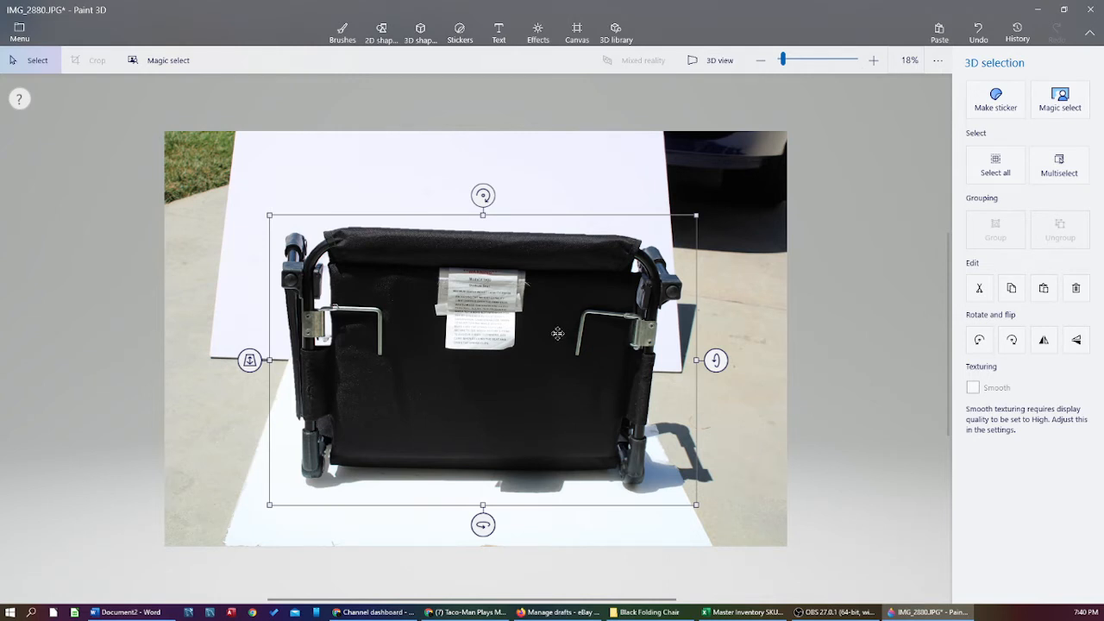
pyautogui.rightClick(549, 275)
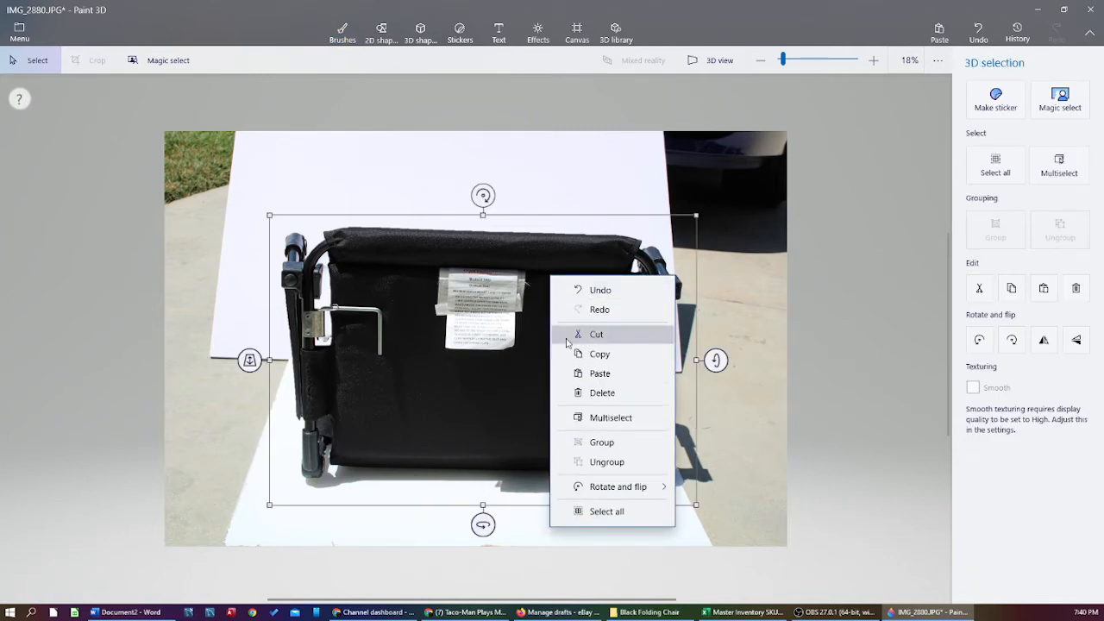
pyautogui.click(602, 335)
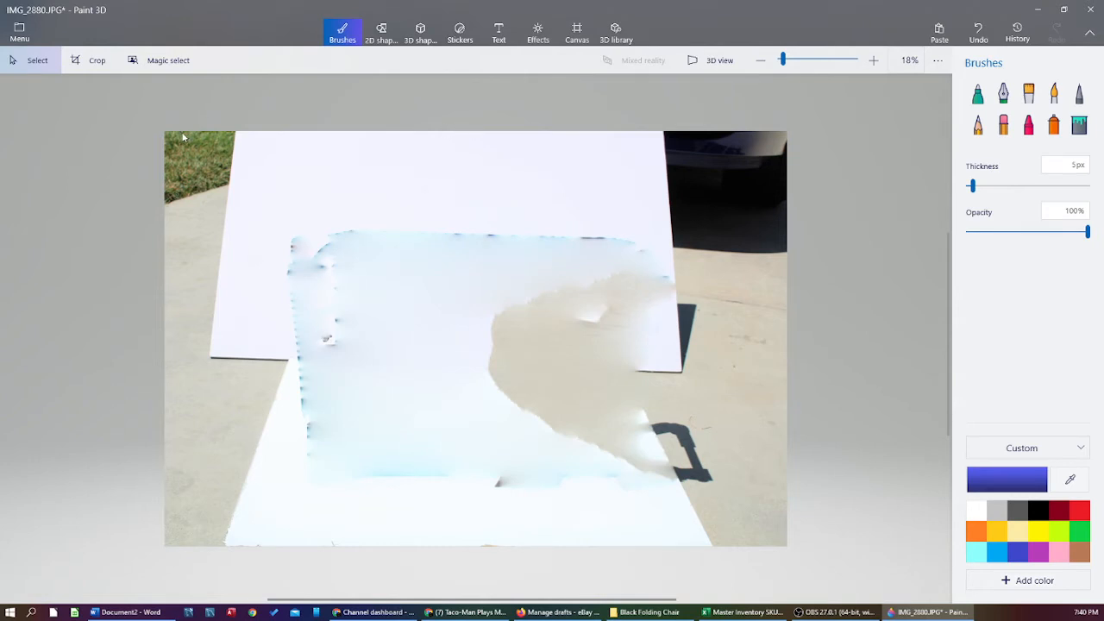
# Fill the remaining photo background with white, raising the Fill tolerance to 100%.
pyautogui.click(1080, 126)
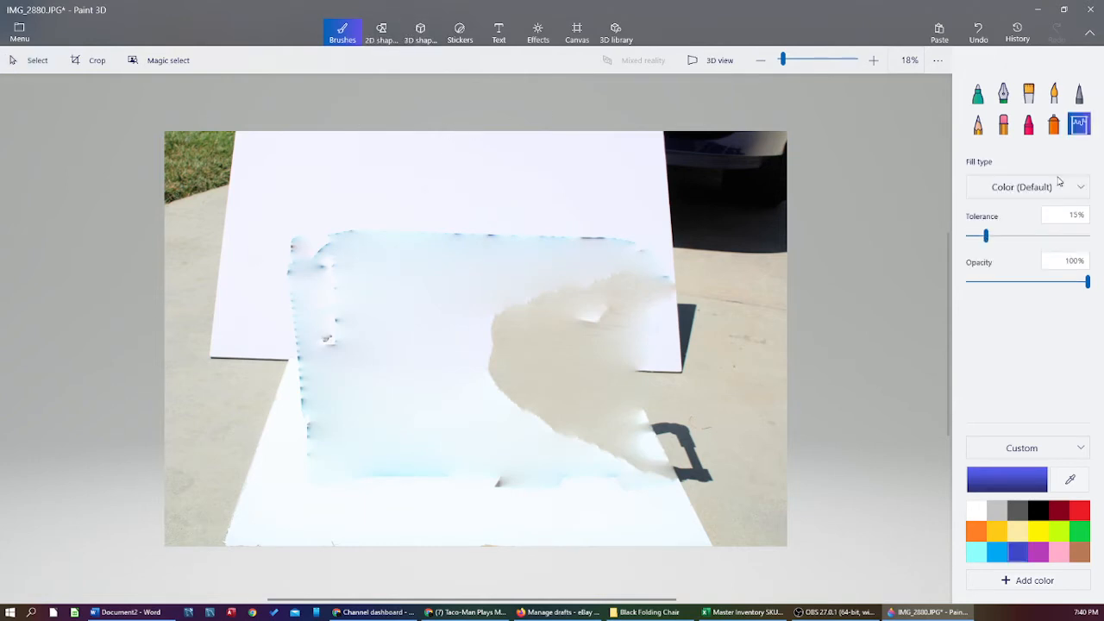
pyautogui.click(976, 510)
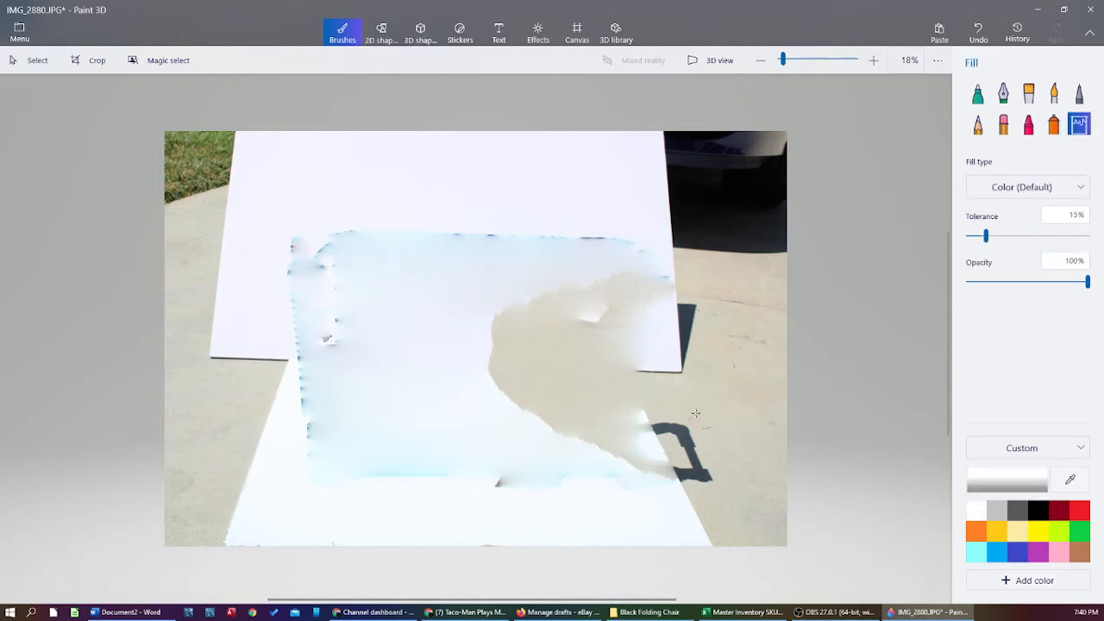
pyautogui.click(687, 338)
pyautogui.click(1086, 235)
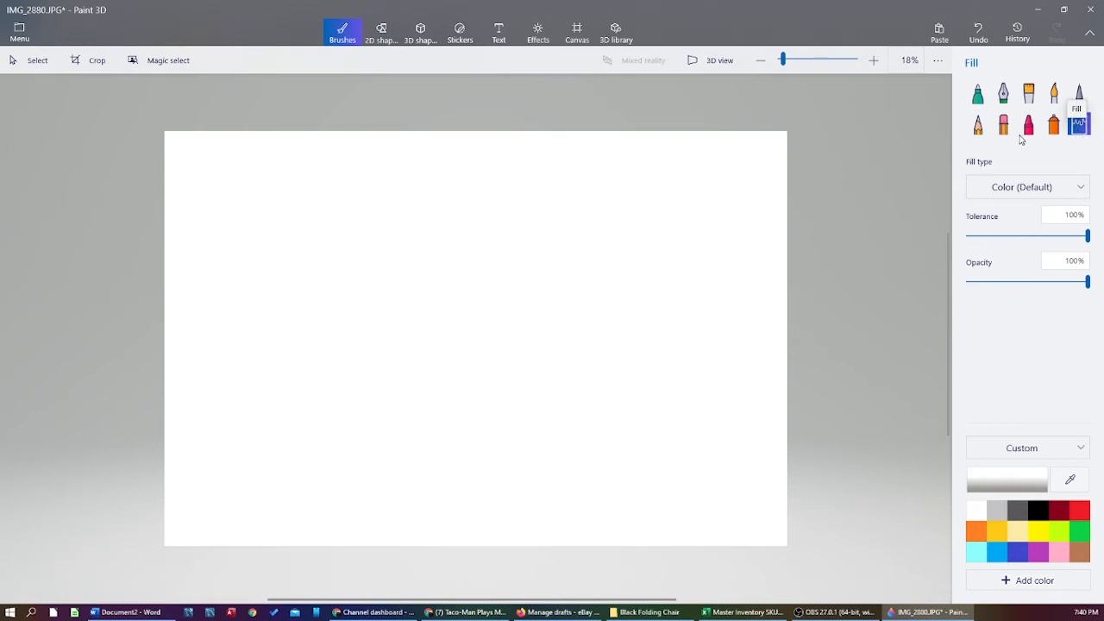
# Undo both white fills and refill the whole background with white at 100% tolerance.
pyautogui.click(978, 35)
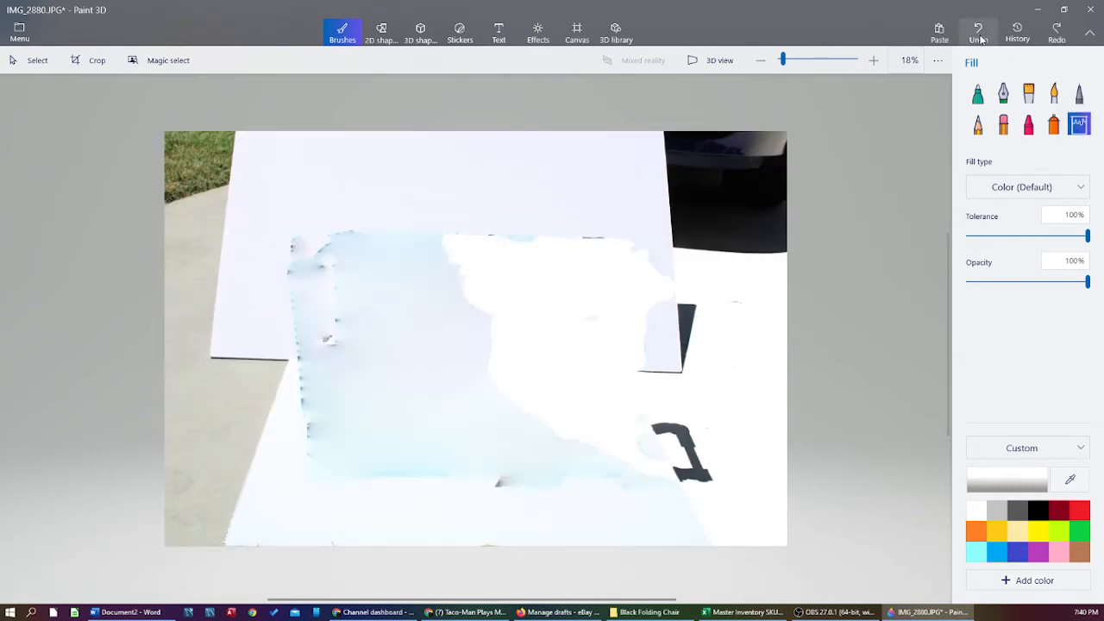
pyautogui.click(981, 39)
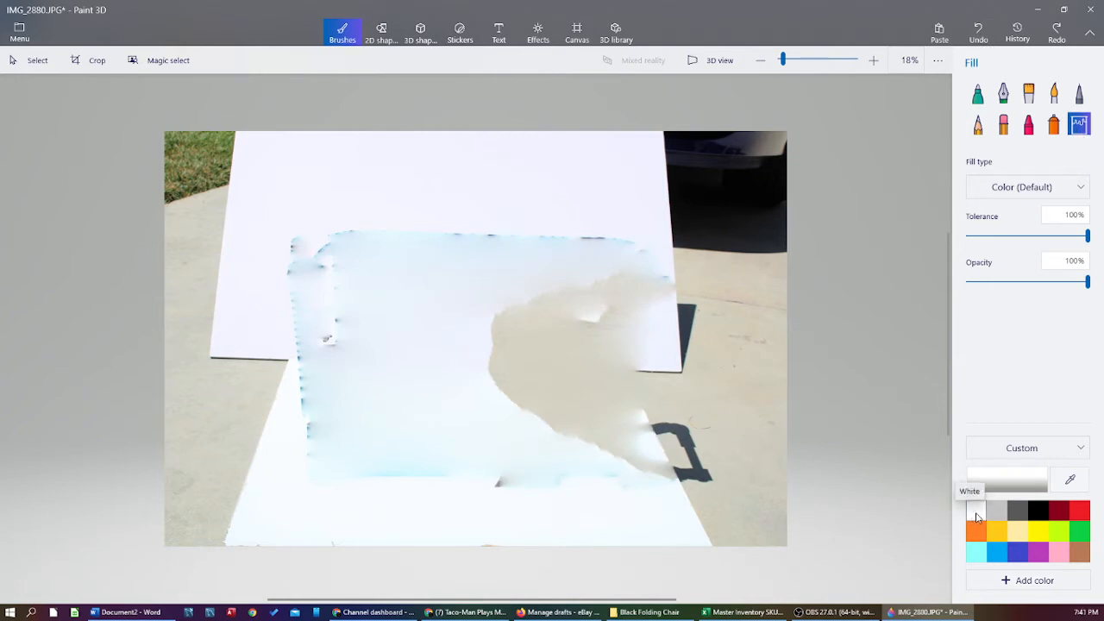
pyautogui.moveTo(1088, 236); pyautogui.dragTo(1090, 239)
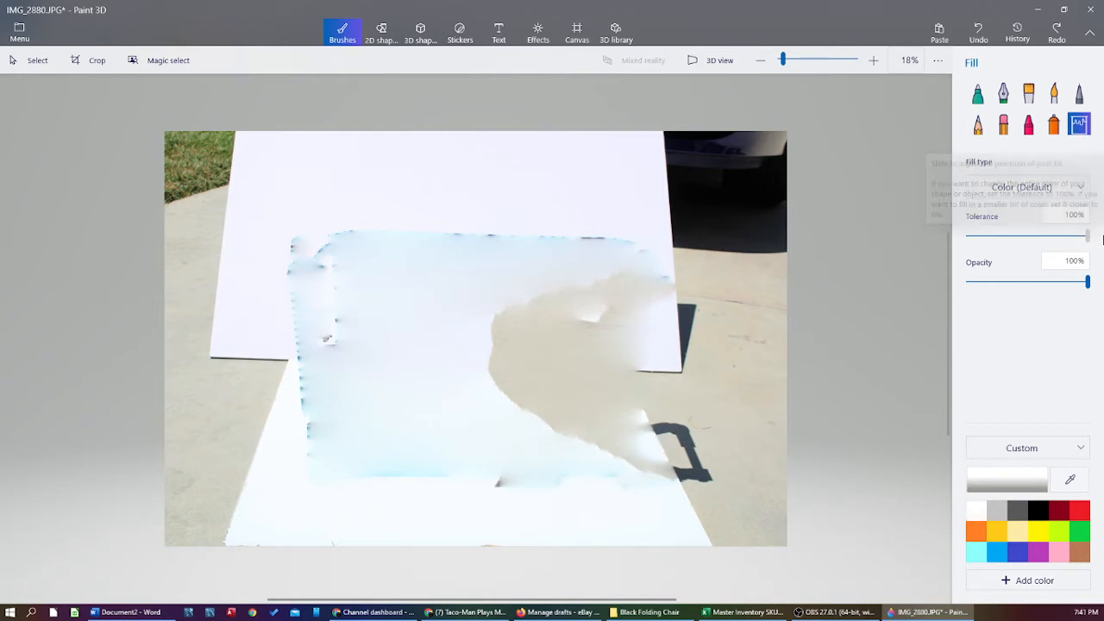
pyautogui.click(472, 315)
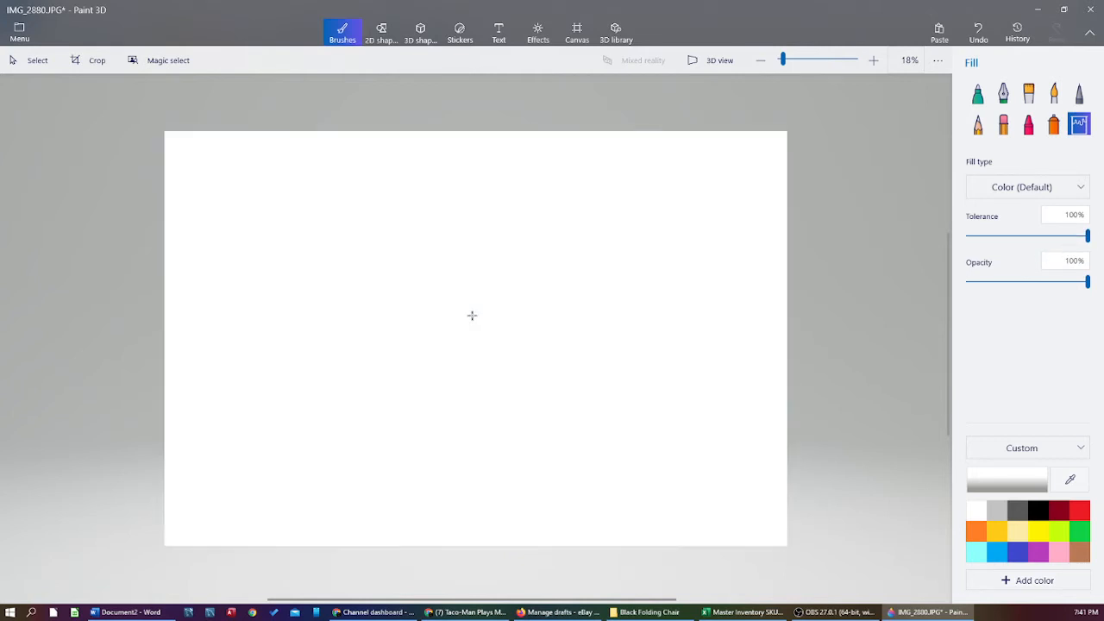
# Paste the chair cutout onto the white background and deselect it.
pyautogui.rightClick(444, 332)
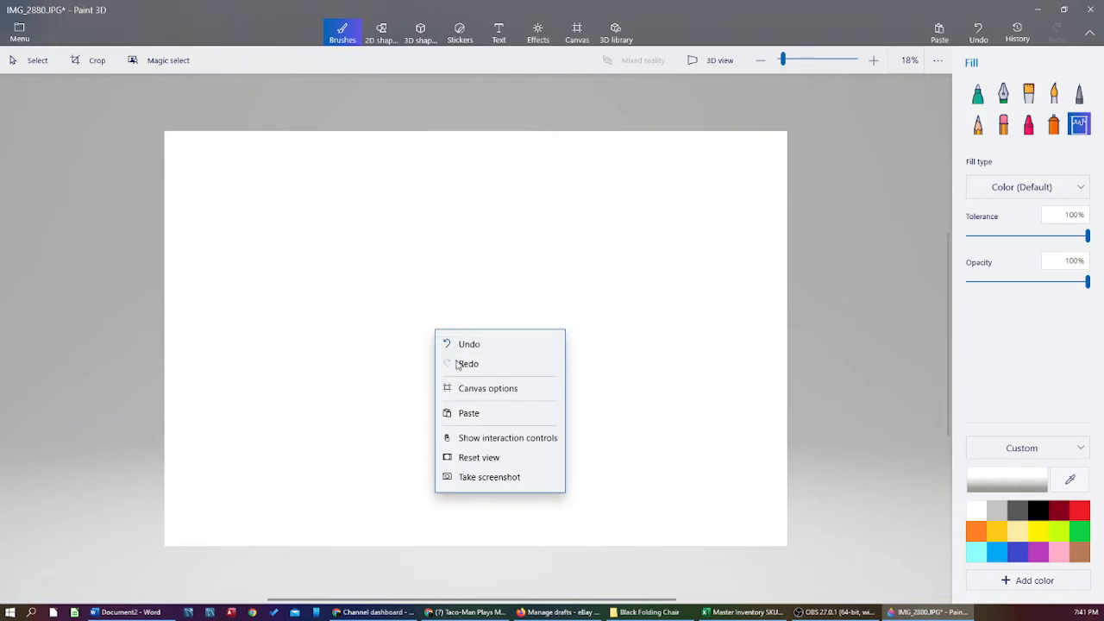
pyautogui.click(451, 417)
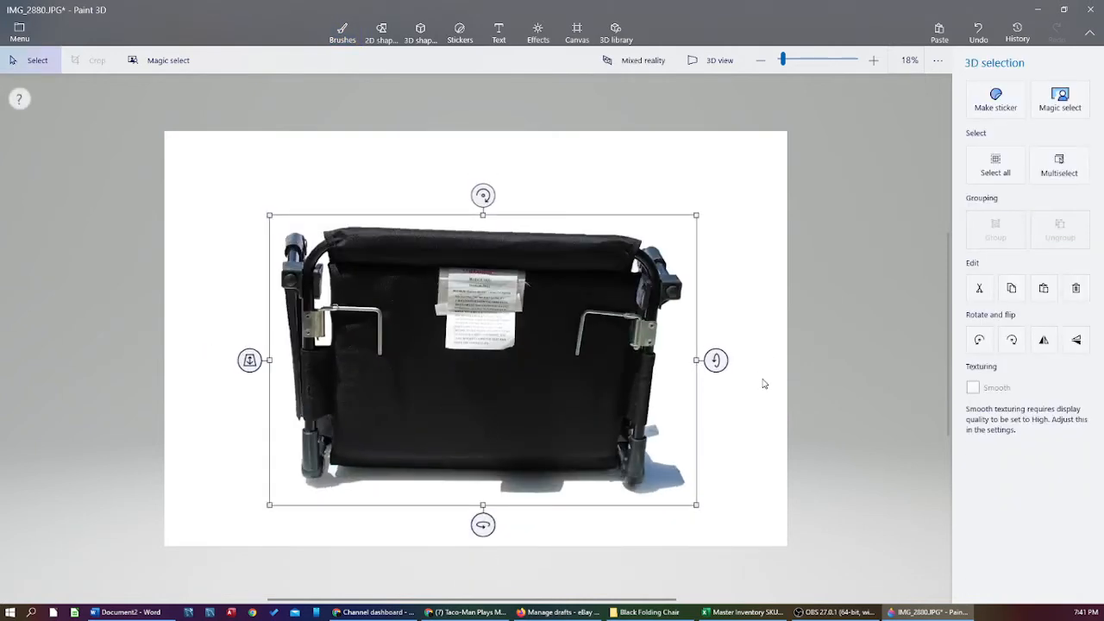
pyautogui.click(794, 380)
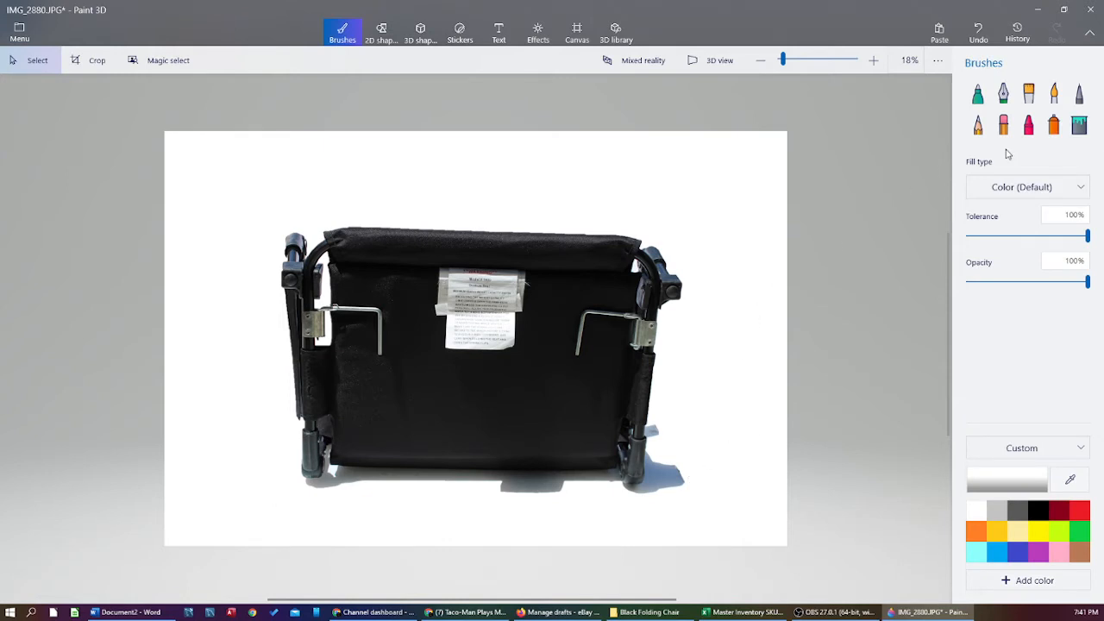
pyautogui.click(138, 68)
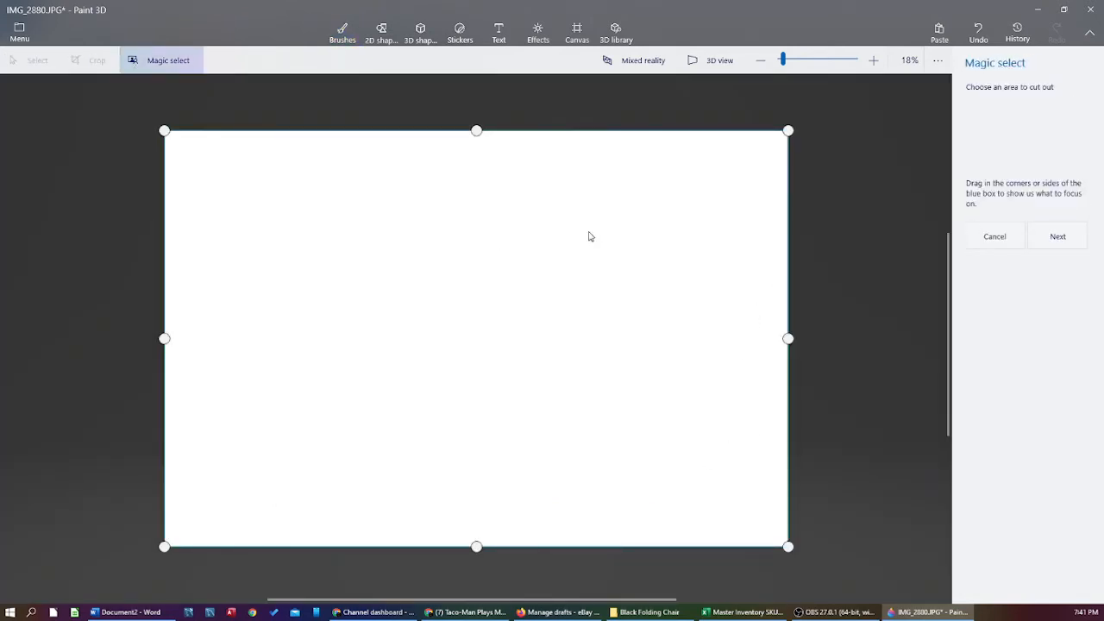
pyautogui.click(979, 238)
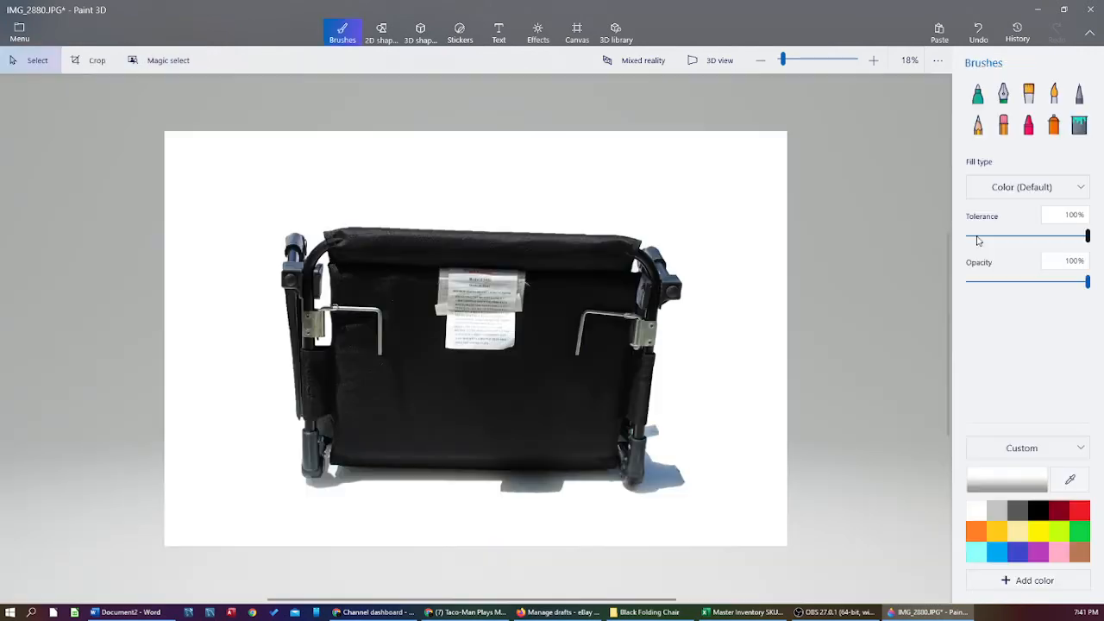
# Paint white over the edge of the shadow beside the chair's right foot with the Oil brush.
pyautogui.click(1079, 126)
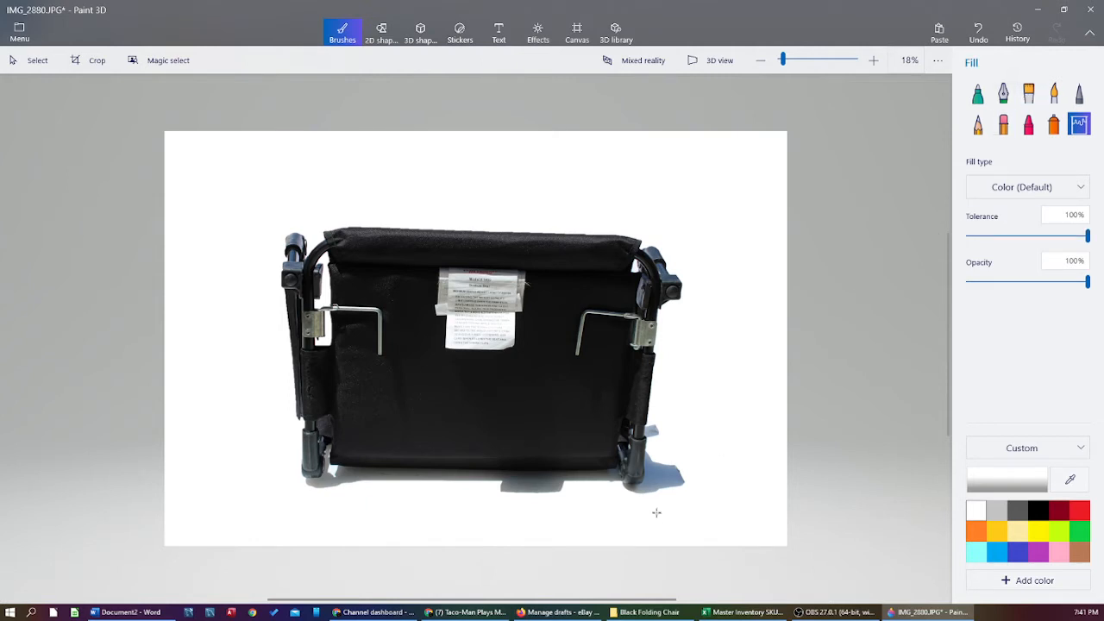
pyautogui.scroll(3, 542, 471)
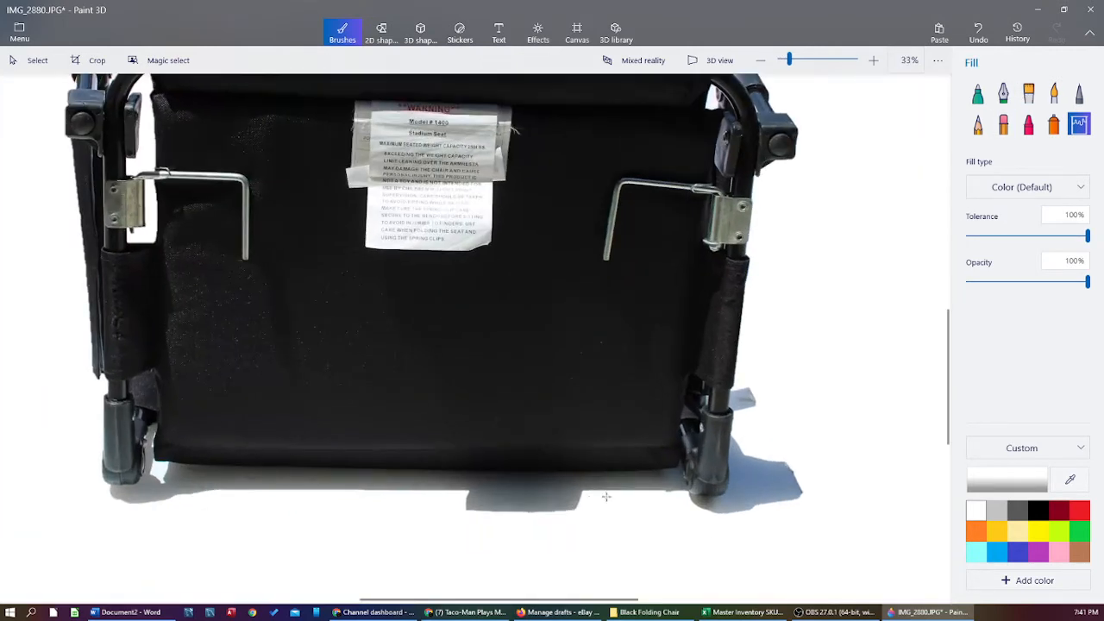
pyautogui.click(1028, 93)
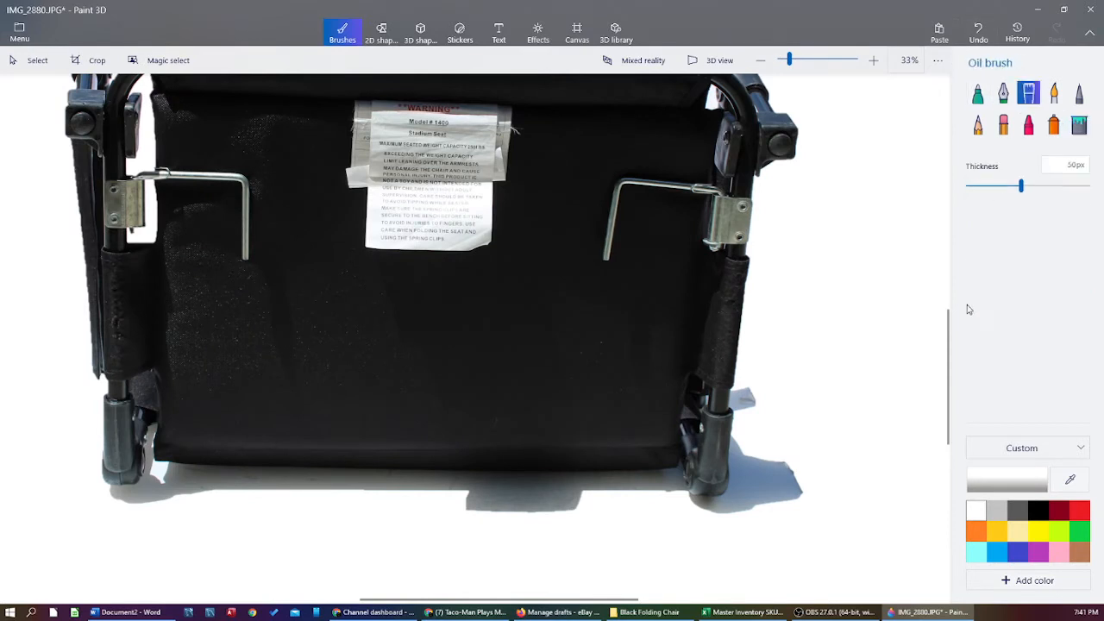
pyautogui.moveTo(801, 478); pyautogui.dragTo(804, 477)
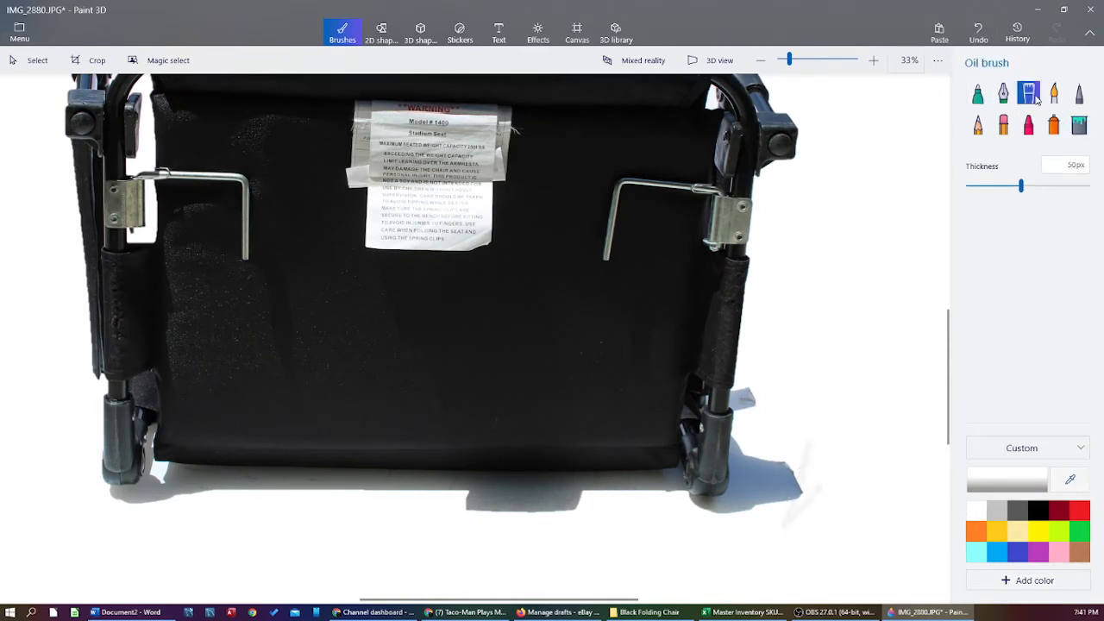
# Try to paint over the shadow beside the chair's right foot with the Oil brush at 100 px, using sampled background white.
pyautogui.moveTo(1022, 185); pyautogui.dragTo(1093, 186)
pyautogui.click(1061, 486)
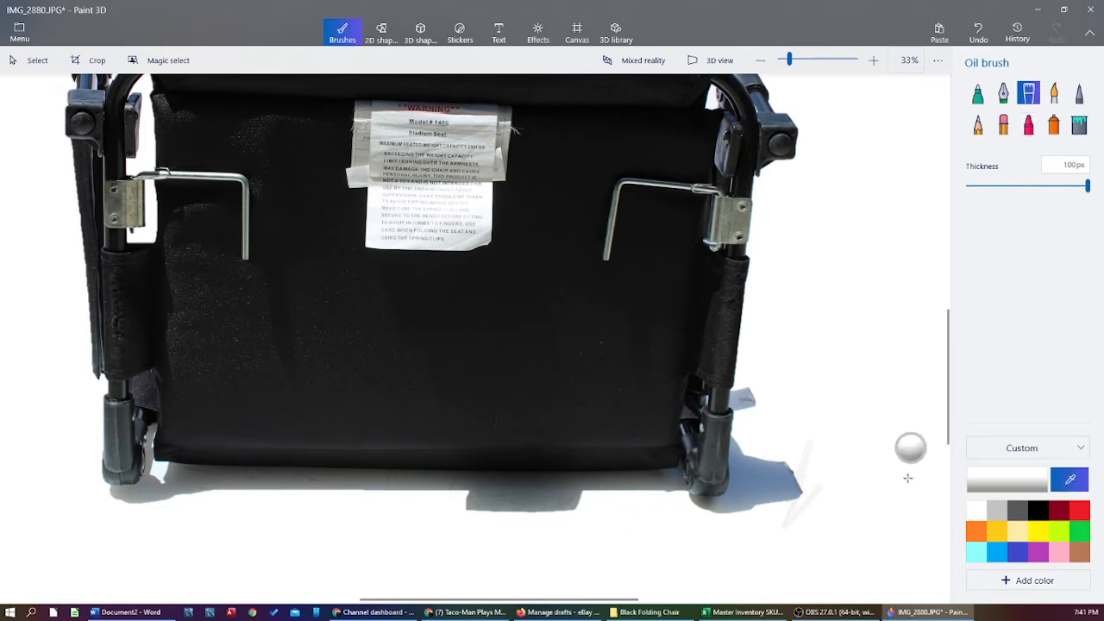
pyautogui.click(882, 462)
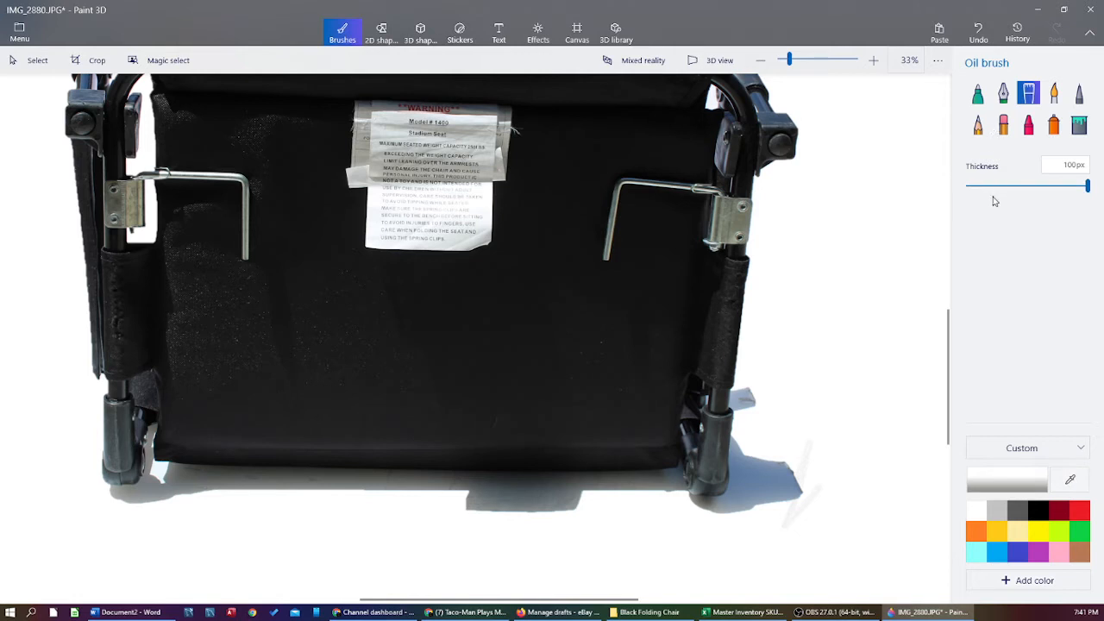
pyautogui.moveTo(816, 498)
pyautogui.mouseDown()
pyautogui.moveTo(822, 461)
pyautogui.moveTo(809, 488)
pyautogui.mouseUp()
pyautogui.click(1071, 480)
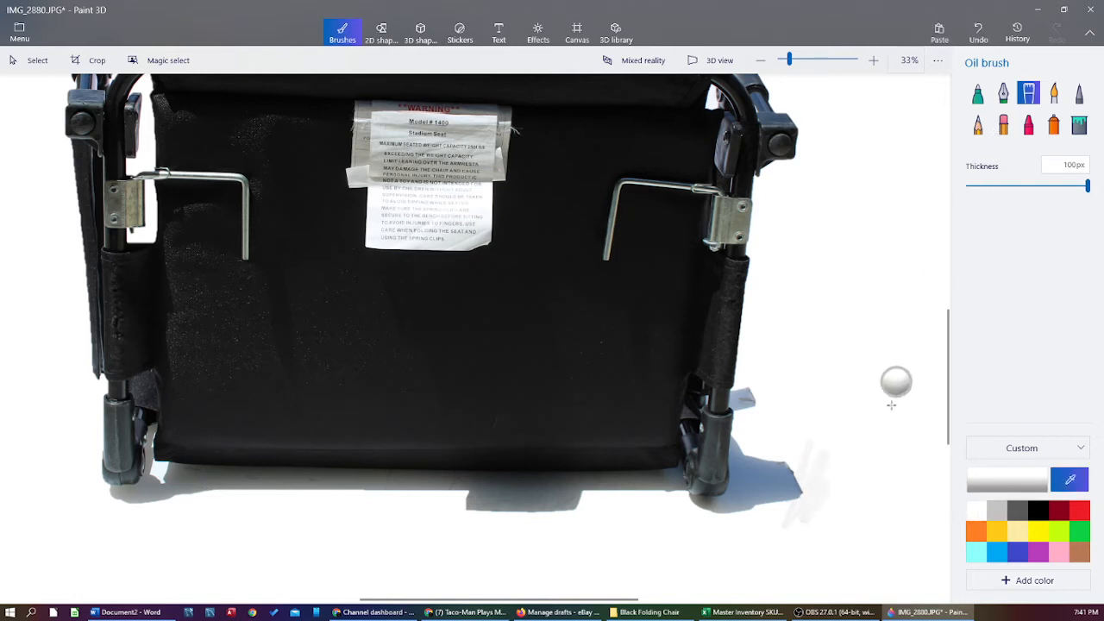
pyautogui.click(822, 363)
pyautogui.moveTo(833, 504)
pyautogui.mouseDown()
pyautogui.moveTo(811, 527)
pyautogui.moveTo(832, 455)
pyautogui.mouseUp()
# Paint over the brush smears and shadow beside the chair's right foot with the Marker, using sampled background white.
pyautogui.click(979, 97)
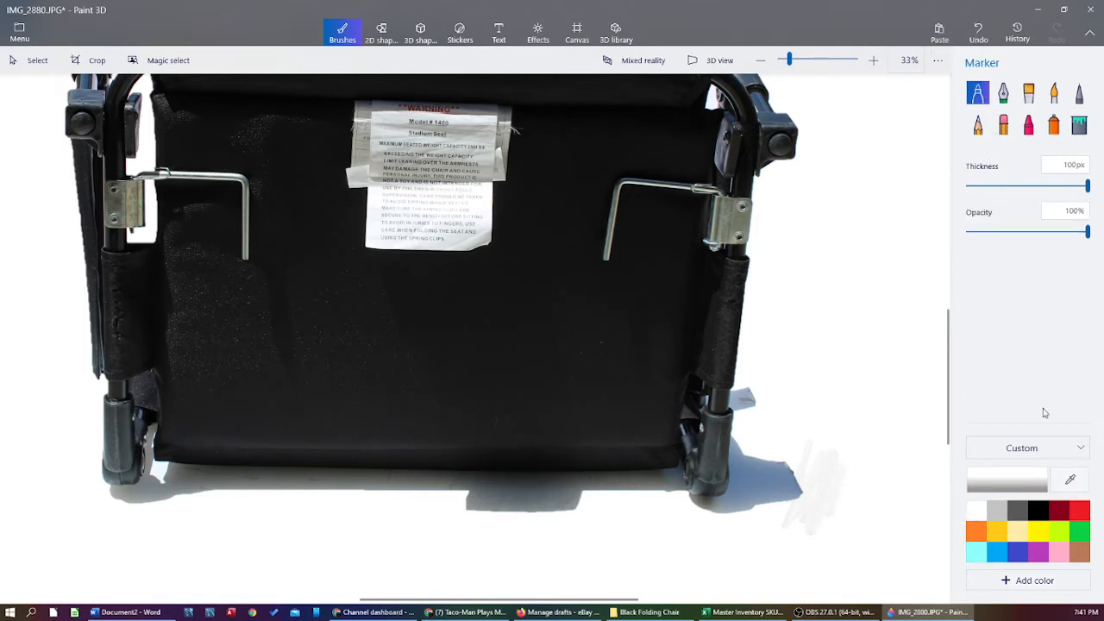
pyautogui.click(1070, 480)
pyautogui.click(831, 387)
pyautogui.moveTo(820, 466)
pyautogui.mouseDown()
pyautogui.moveTo(807, 536)
pyautogui.moveTo(851, 460)
pyautogui.moveTo(827, 535)
pyautogui.moveTo(773, 554)
pyautogui.moveTo(795, 520)
pyautogui.moveTo(807, 455)
pyautogui.moveTo(795, 494)
pyautogui.mouseUp()
pyautogui.moveTo(796, 483)
pyautogui.mouseDown()
pyautogui.moveTo(780, 508)
pyautogui.moveTo(799, 452)
pyautogui.mouseUp()
pyautogui.moveTo(762, 378); pyautogui.dragTo(750, 405)
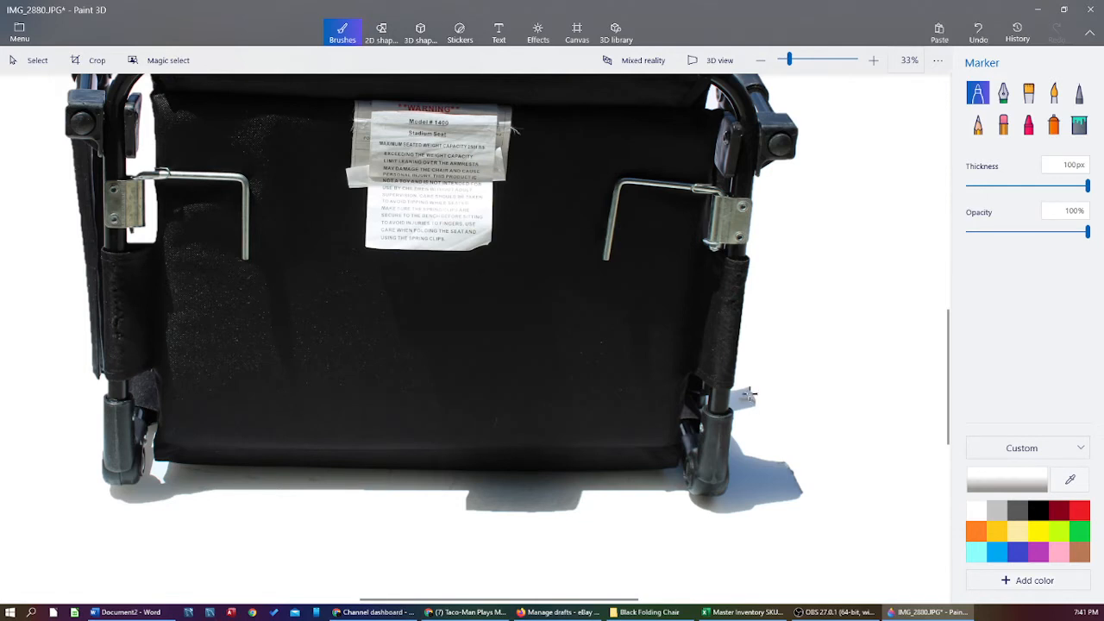
# Erase the outer part of the shadows beside the chair's right leg and foot, raising the Eraser thickness to 200 px.
pyautogui.click(1003, 125)
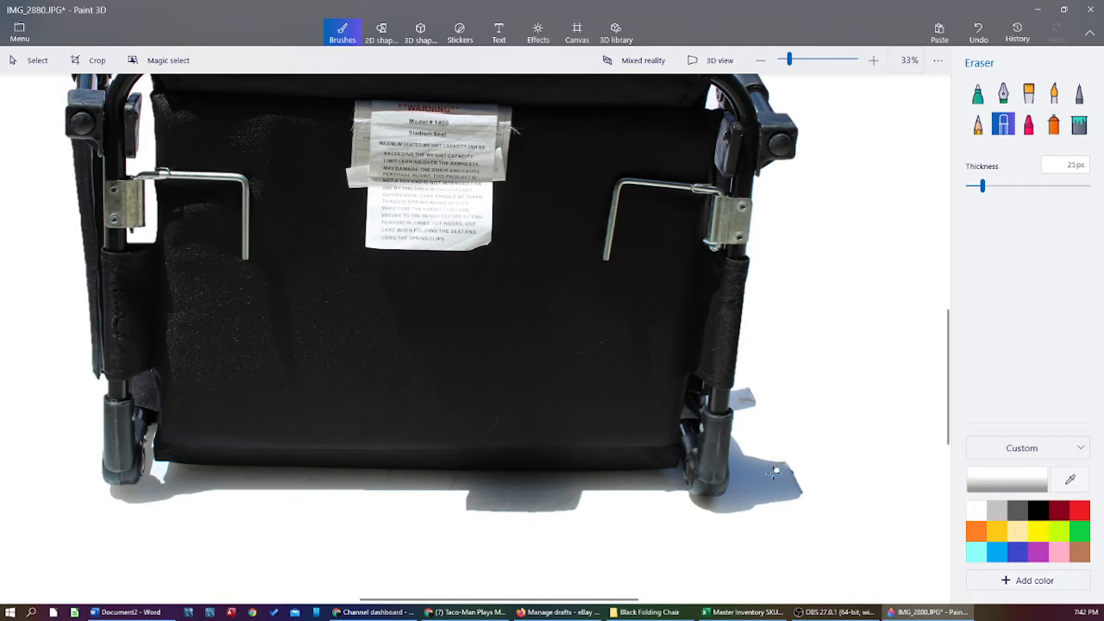
pyautogui.moveTo(774, 471); pyautogui.dragTo(776, 463)
pyautogui.moveTo(982, 185); pyautogui.dragTo(1100, 179)
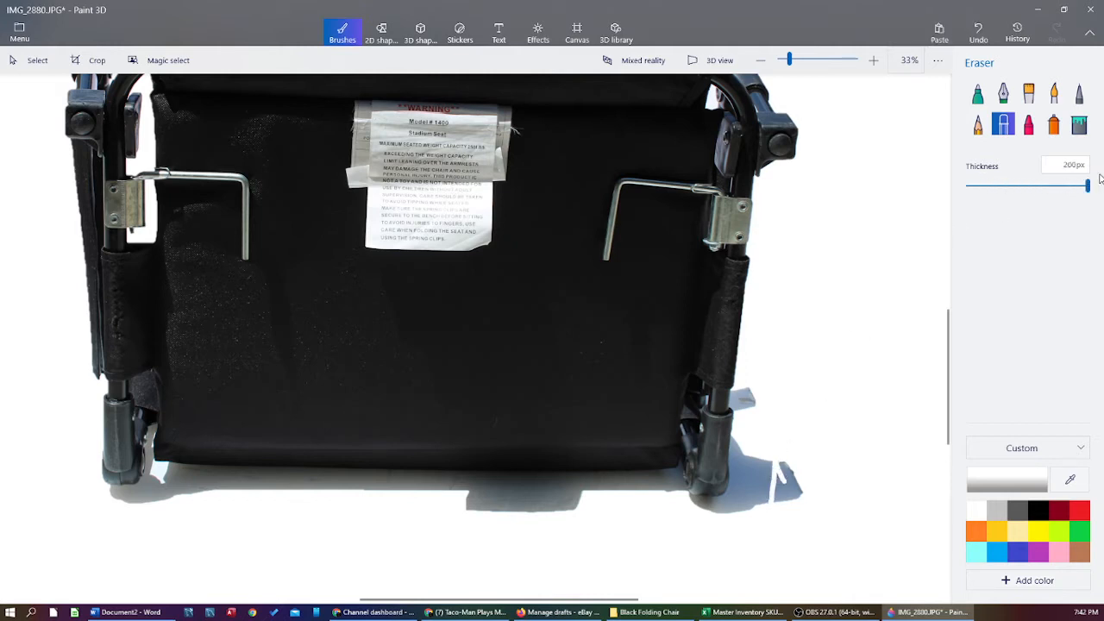
pyautogui.moveTo(749, 500)
pyautogui.mouseDown()
pyautogui.moveTo(782, 486)
pyautogui.moveTo(769, 392)
pyautogui.moveTo(755, 394)
pyautogui.mouseUp()
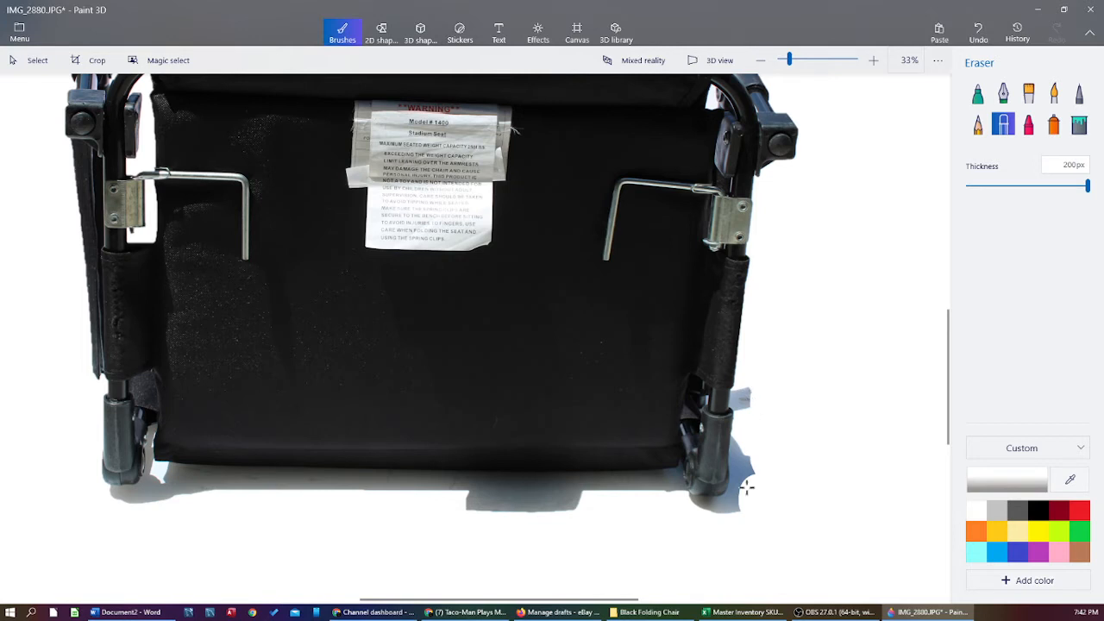
# Try to erase the small shadow patch above the right foot with the 200 px Eraser, and undo the stroke.
pyautogui.scroll(3, 739, 392)
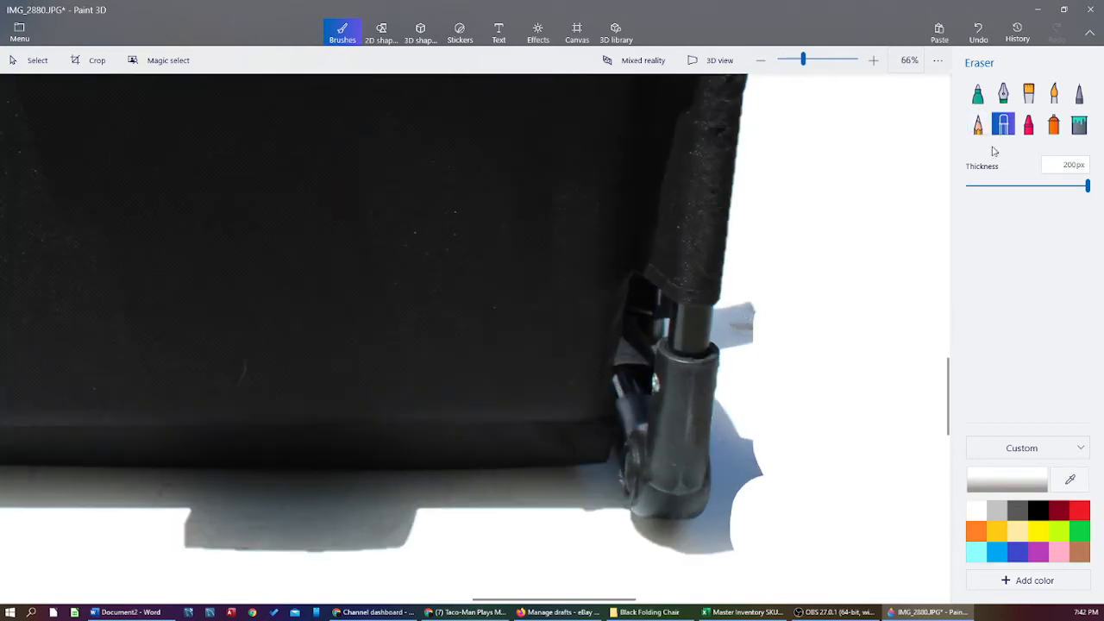
pyautogui.moveTo(733, 313)
pyautogui.mouseDown()
pyautogui.moveTo(749, 345)
pyautogui.moveTo(718, 354)
pyautogui.mouseUp()
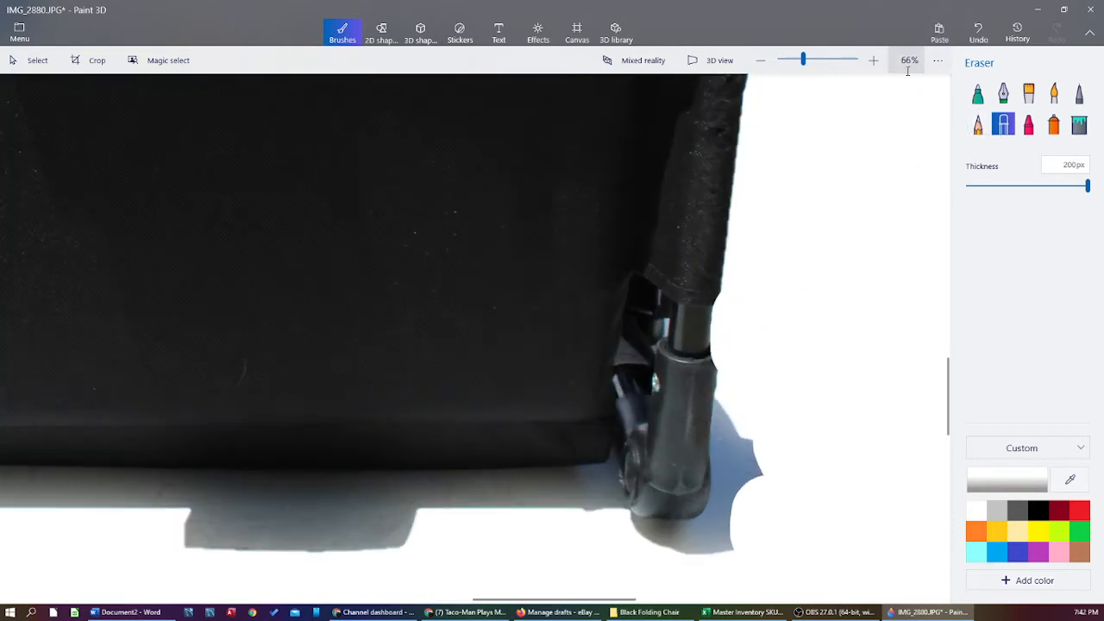
pyautogui.click(979, 32)
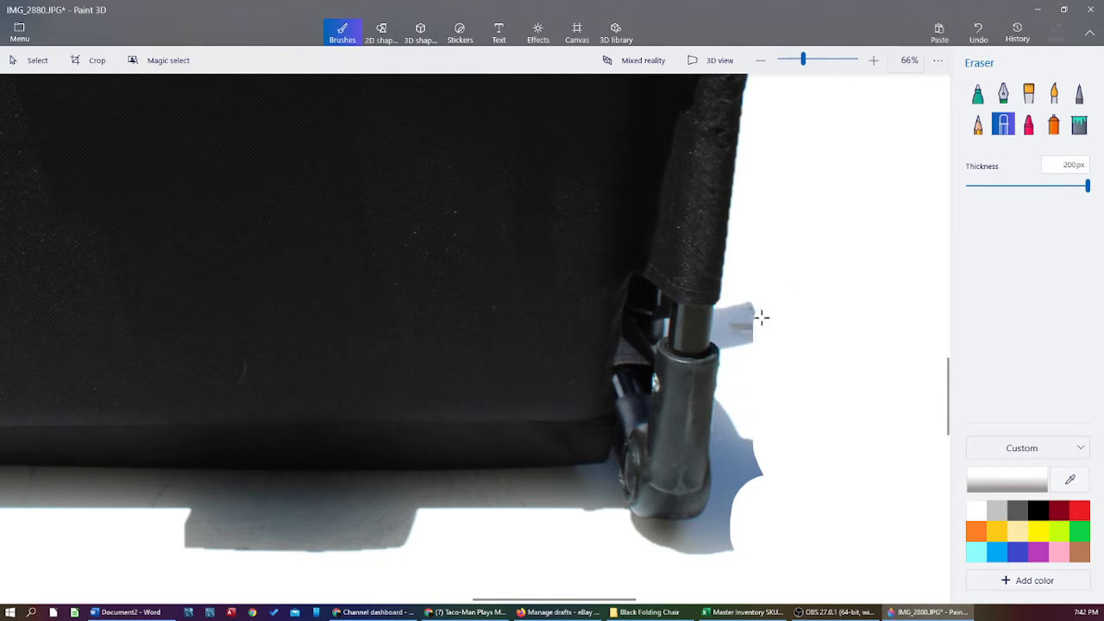
# Erase the remaining shadow around the chair's right leg and foot, reducing the Eraser thickness to 93 px for the close edges.
pyautogui.click(760, 469)
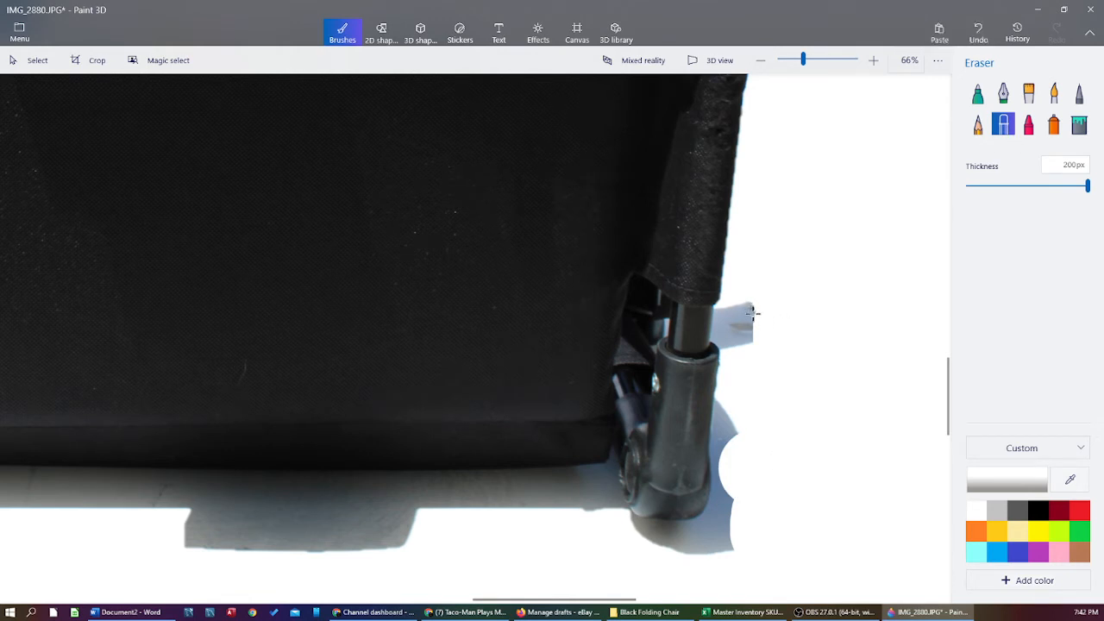
pyautogui.click(1023, 186)
pyautogui.moveTo(764, 318)
pyautogui.mouseDown()
pyautogui.moveTo(742, 328)
pyautogui.moveTo(732, 318)
pyautogui.moveTo(737, 337)
pyautogui.mouseUp()
pyautogui.moveTo(758, 407)
pyautogui.mouseDown()
pyautogui.moveTo(729, 465)
pyautogui.moveTo(740, 436)
pyautogui.moveTo(733, 408)
pyautogui.moveTo(732, 466)
pyautogui.mouseUp()
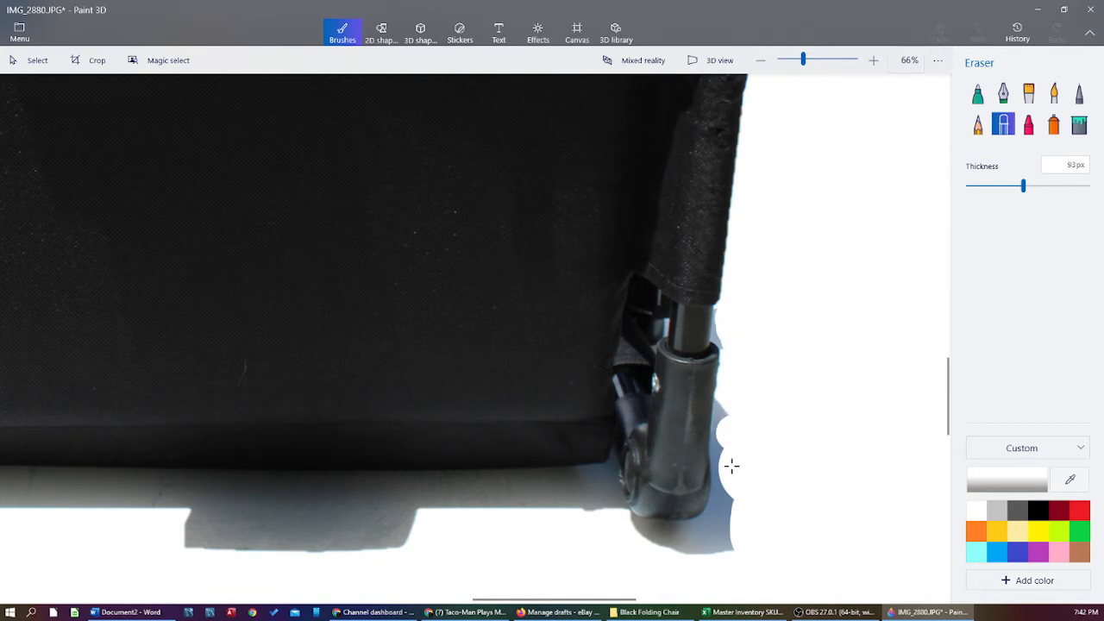
pyautogui.moveTo(721, 530)
pyautogui.mouseDown()
pyautogui.moveTo(686, 565)
pyautogui.moveTo(655, 560)
pyautogui.moveTo(635, 536)
pyautogui.moveTo(681, 547)
pyautogui.moveTo(726, 522)
pyautogui.moveTo(744, 434)
pyautogui.moveTo(736, 412)
pyautogui.moveTo(723, 525)
pyautogui.mouseUp()
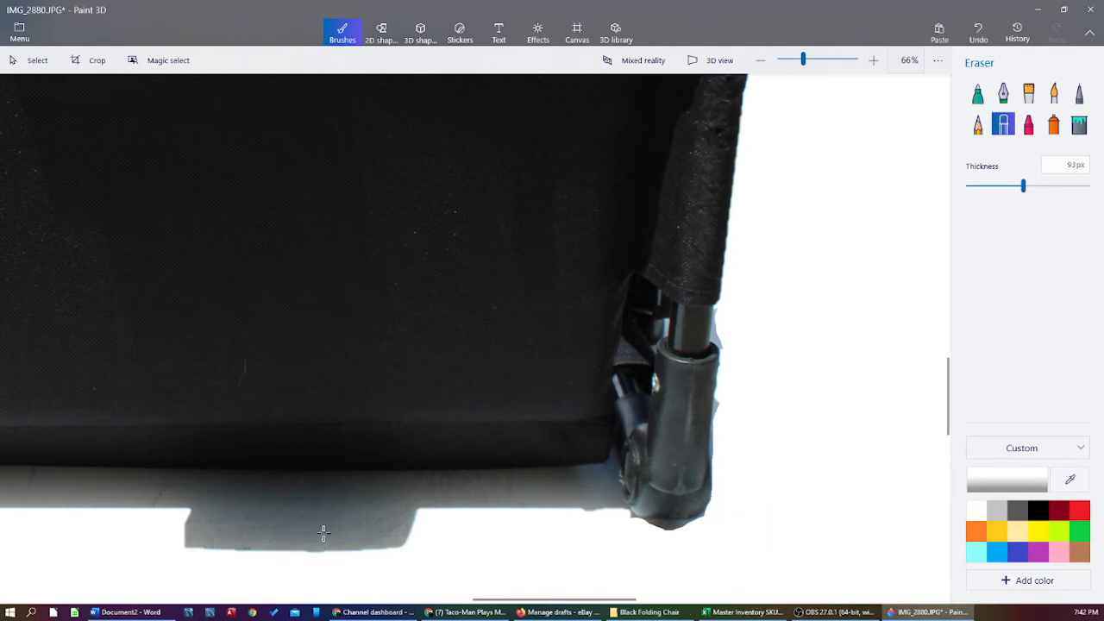
# Erase the shadow strip along the underside of the seat, from the right foot across to the left foot.
pyautogui.moveTo(323, 532)
pyautogui.mouseDown()
pyautogui.moveTo(250, 538)
pyautogui.moveTo(279, 544)
pyautogui.moveTo(197, 537)
pyautogui.moveTo(441, 541)
pyautogui.moveTo(283, 555)
pyautogui.moveTo(72, 502)
pyautogui.moveTo(293, 496)
pyautogui.moveTo(402, 506)
pyautogui.moveTo(520, 491)
pyautogui.moveTo(598, 508)
pyautogui.moveTo(586, 489)
pyautogui.moveTo(377, 528)
pyautogui.moveTo(271, 493)
pyautogui.moveTo(464, 488)
pyautogui.moveTo(144, 486)
pyautogui.mouseUp()
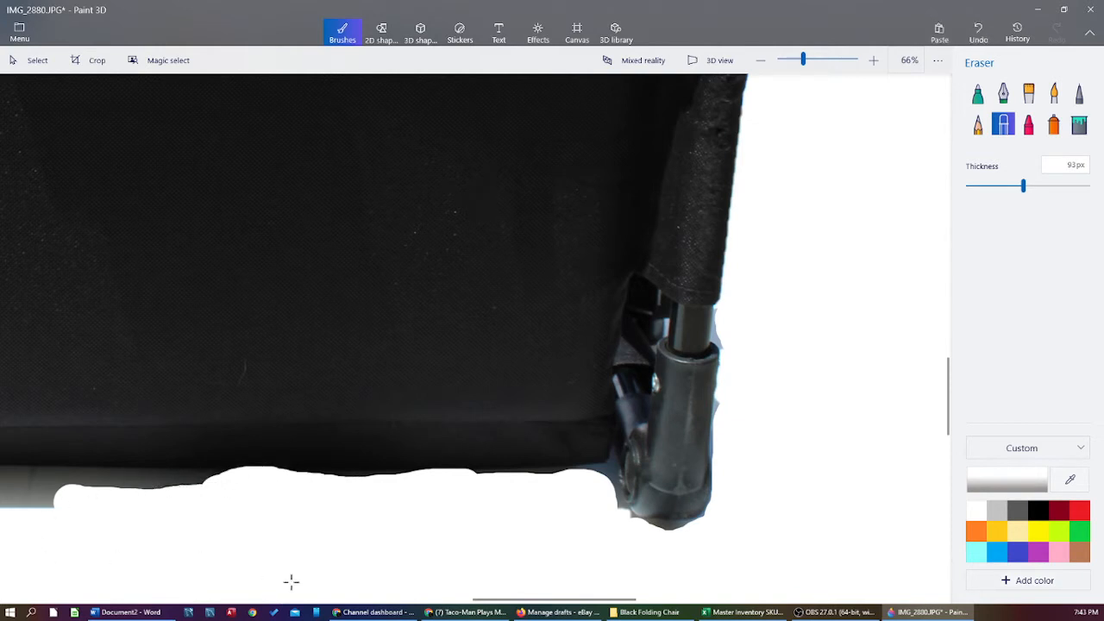
pyautogui.moveTo(486, 600); pyautogui.dragTo(323, 602)
pyautogui.moveTo(292, 527)
pyautogui.mouseDown()
pyautogui.moveTo(234, 537)
pyautogui.moveTo(217, 525)
pyautogui.moveTo(230, 515)
pyautogui.moveTo(313, 525)
pyautogui.moveTo(860, 493)
pyautogui.mouseUp()
pyautogui.moveTo(757, 501)
pyautogui.mouseDown()
pyautogui.moveTo(378, 503)
pyautogui.moveTo(270, 520)
pyautogui.moveTo(305, 514)
pyautogui.moveTo(325, 488)
pyautogui.moveTo(383, 477)
pyautogui.moveTo(933, 503)
pyautogui.mouseUp()
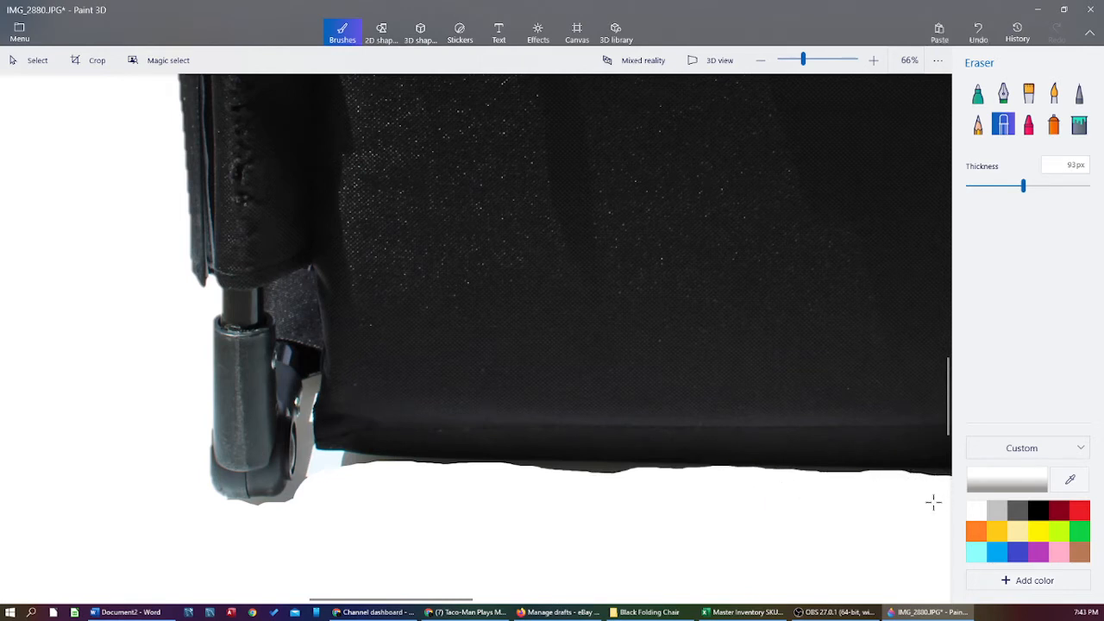
pyautogui.click(323, 467)
pyautogui.scroll(-5, 599, 325)
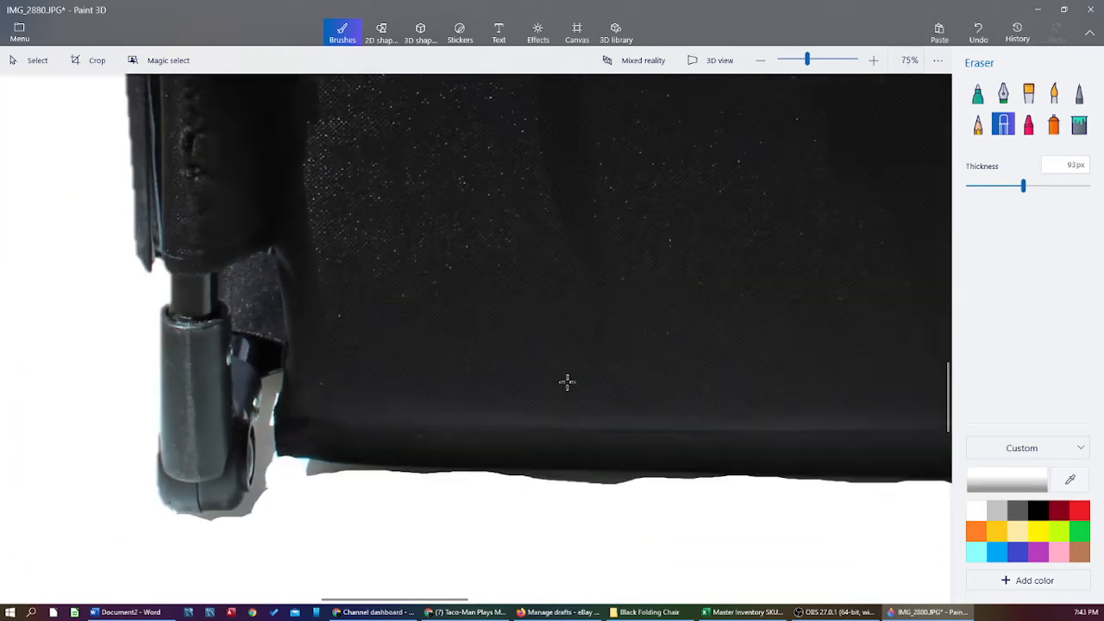
pyautogui.scroll(-3, 561, 312)
pyautogui.scroll(3, 518, 316)
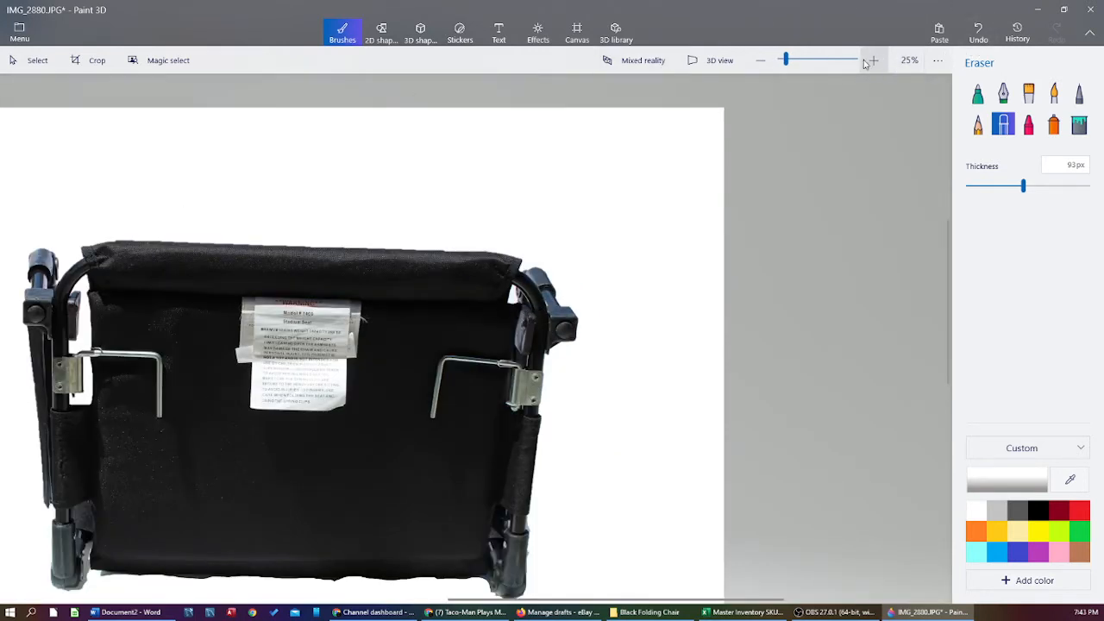
# Set up saving the picture as an image copy in JPEG format.
pyautogui.click(16, 40)
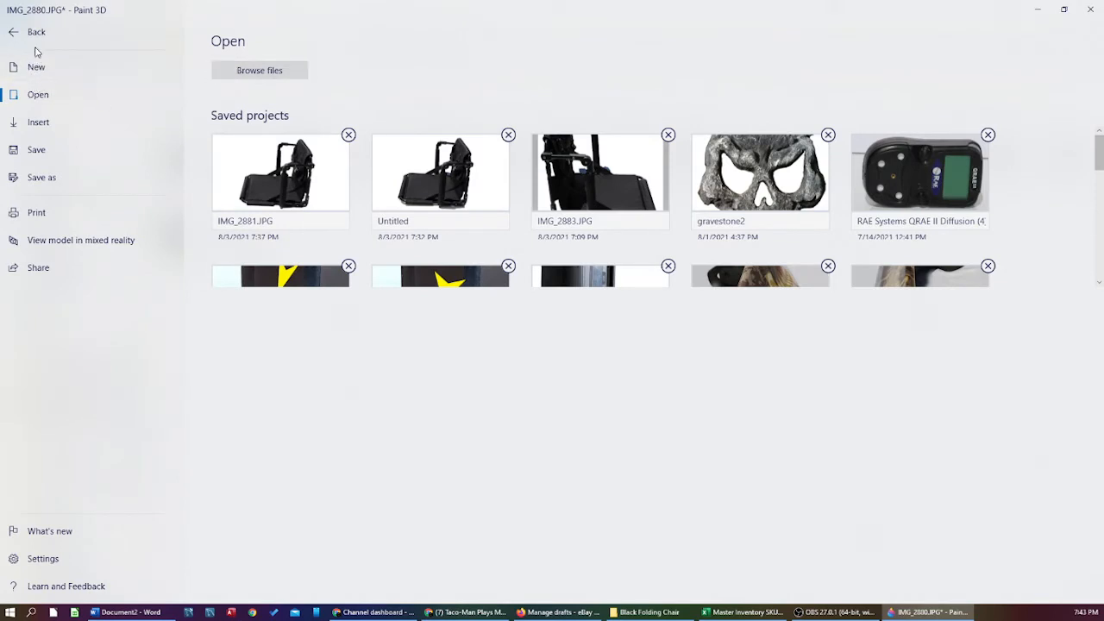
pyautogui.click(41, 177)
pyautogui.click(241, 108)
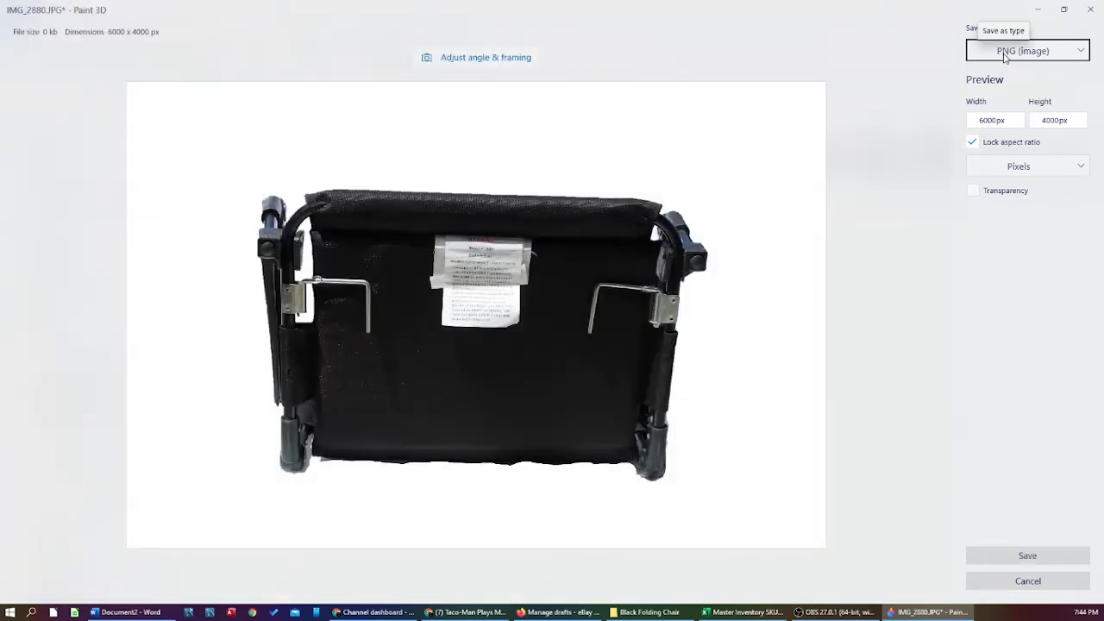
pyautogui.click(1005, 57)
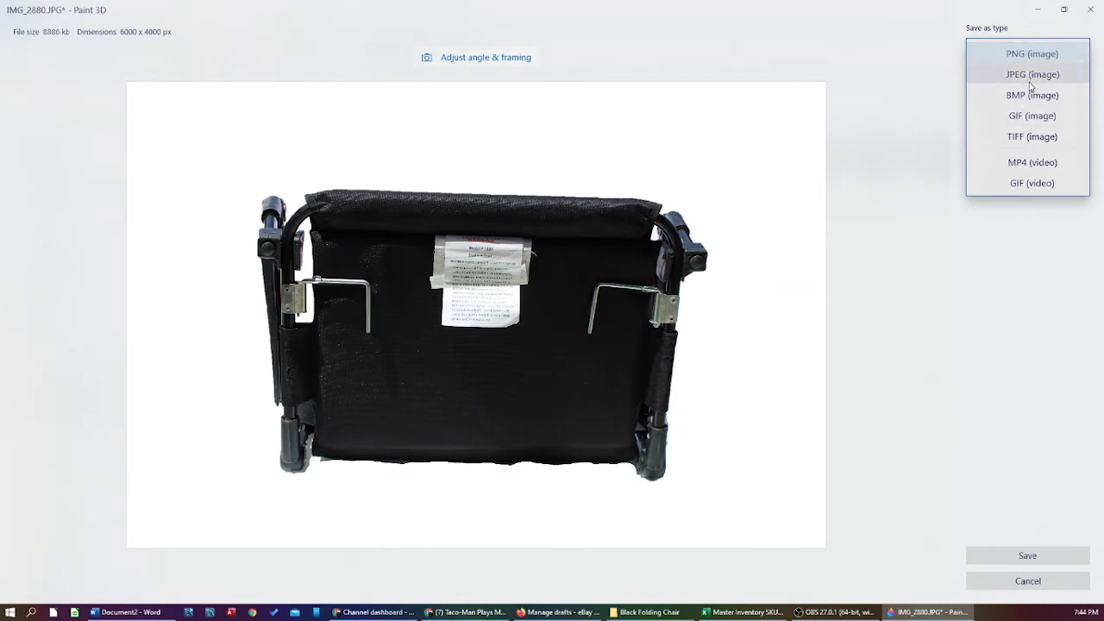
pyautogui.click(1029, 76)
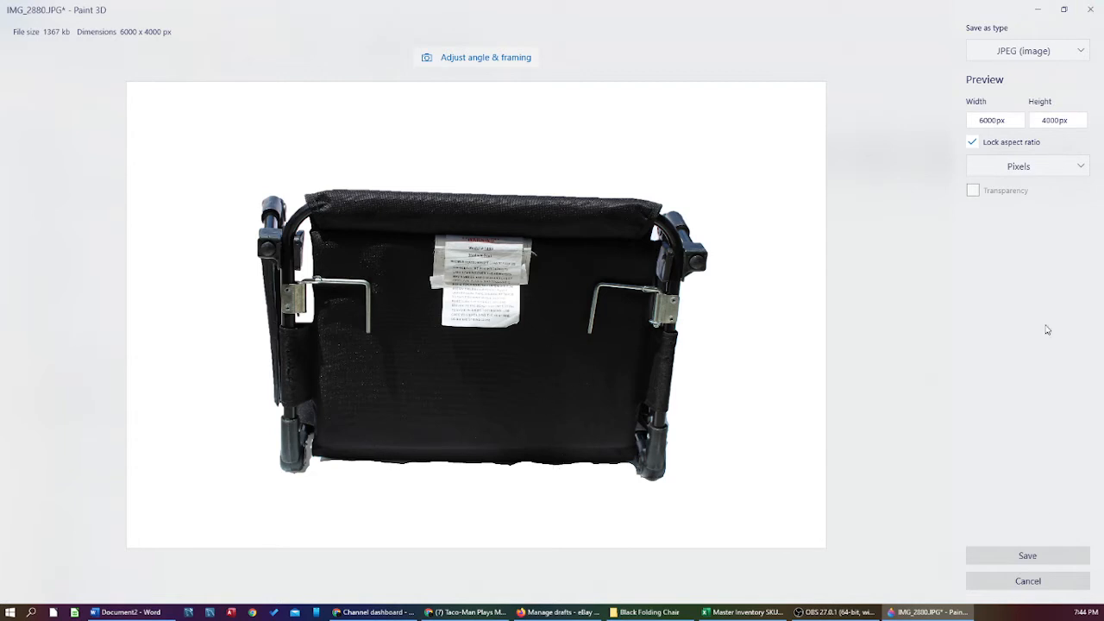
pyautogui.click(1027, 556)
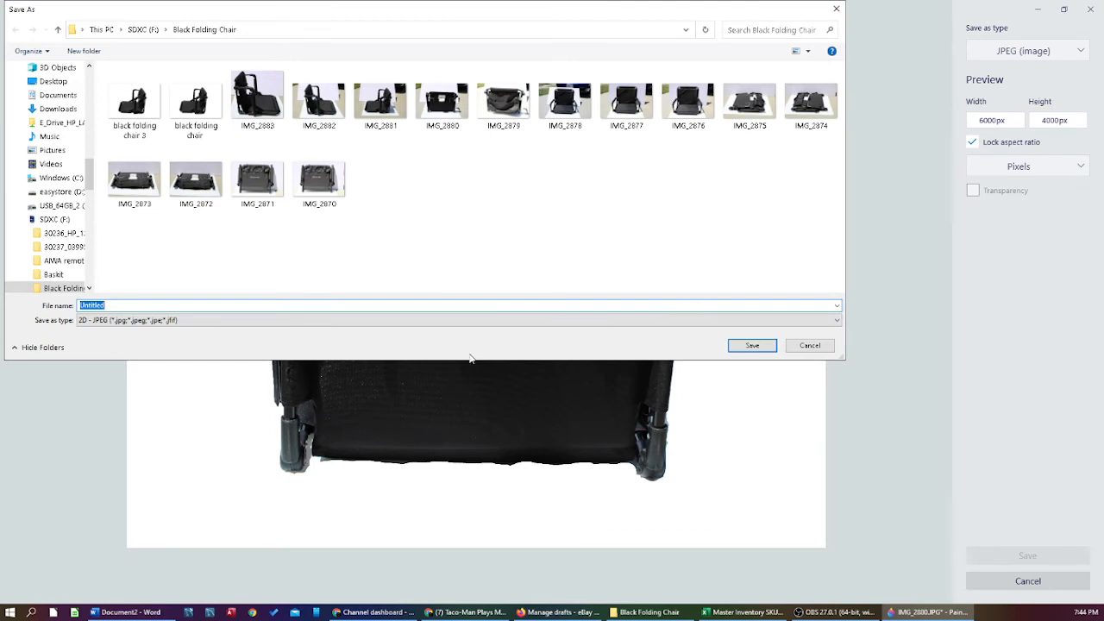
pyautogui.click(204, 136)
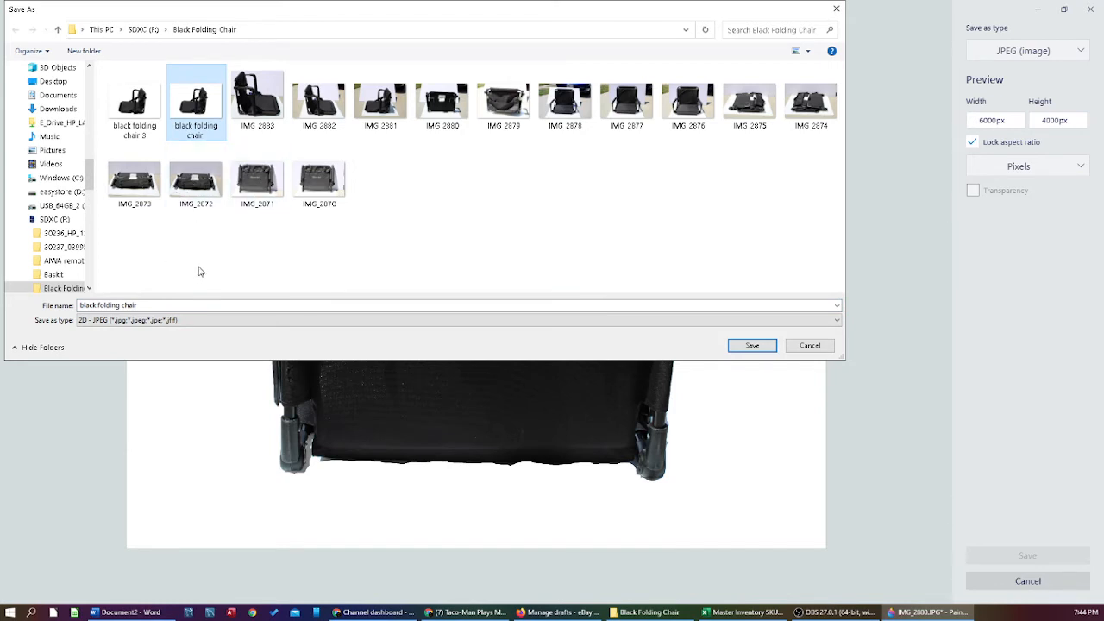
pyautogui.click(830, 346)
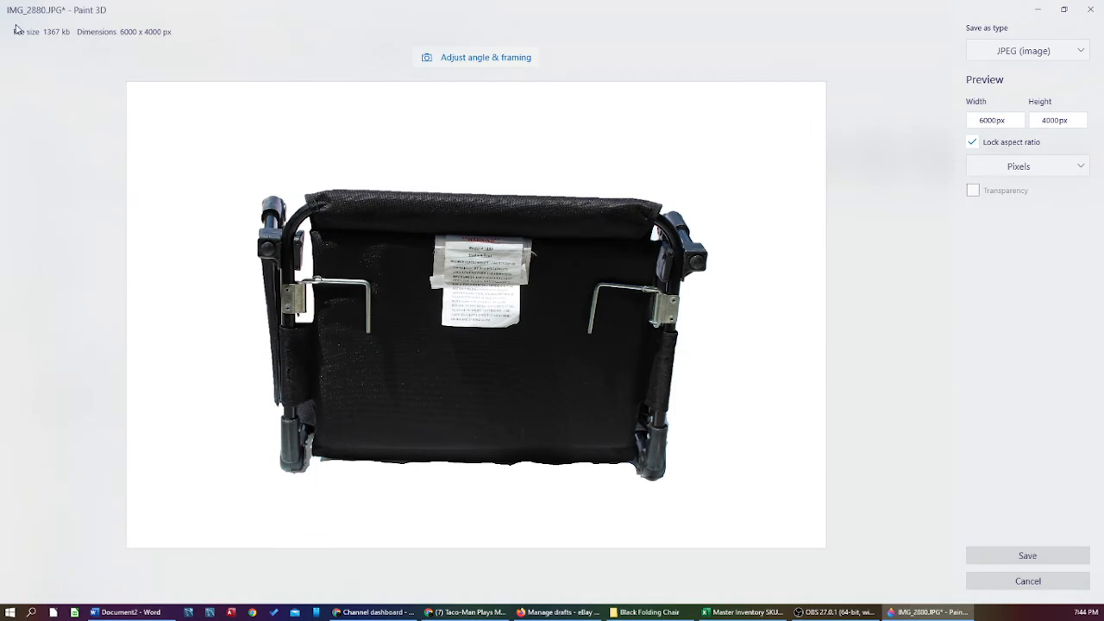
# Save the JPEG as "black folding chair 4" in the Black Folding Chair folder and close the edited project.
pyautogui.click(1025, 554)
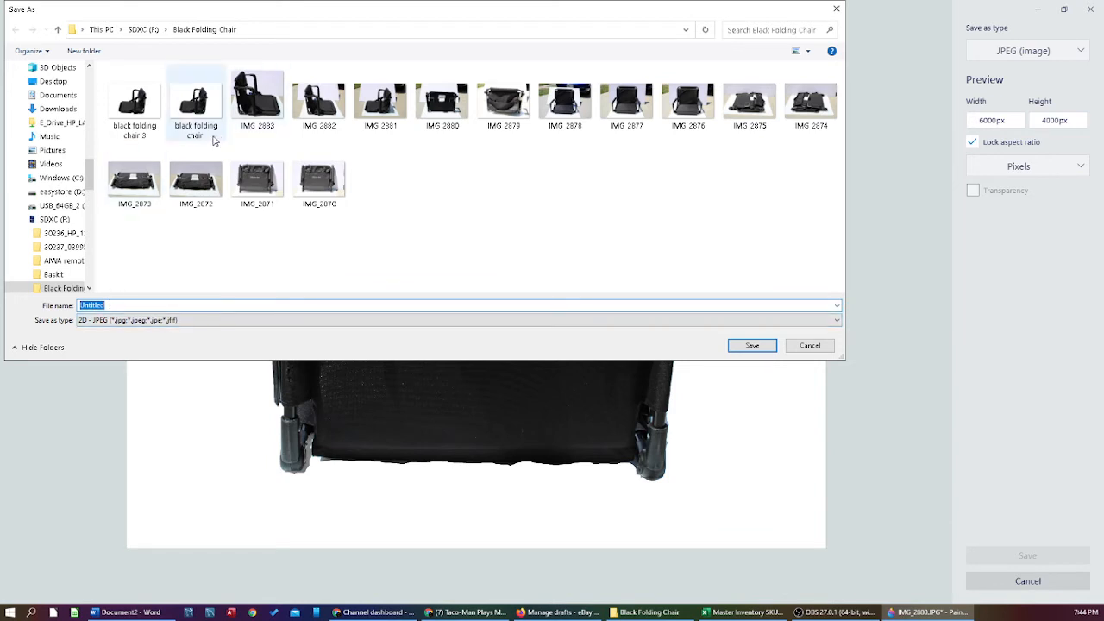
pyautogui.click(143, 131)
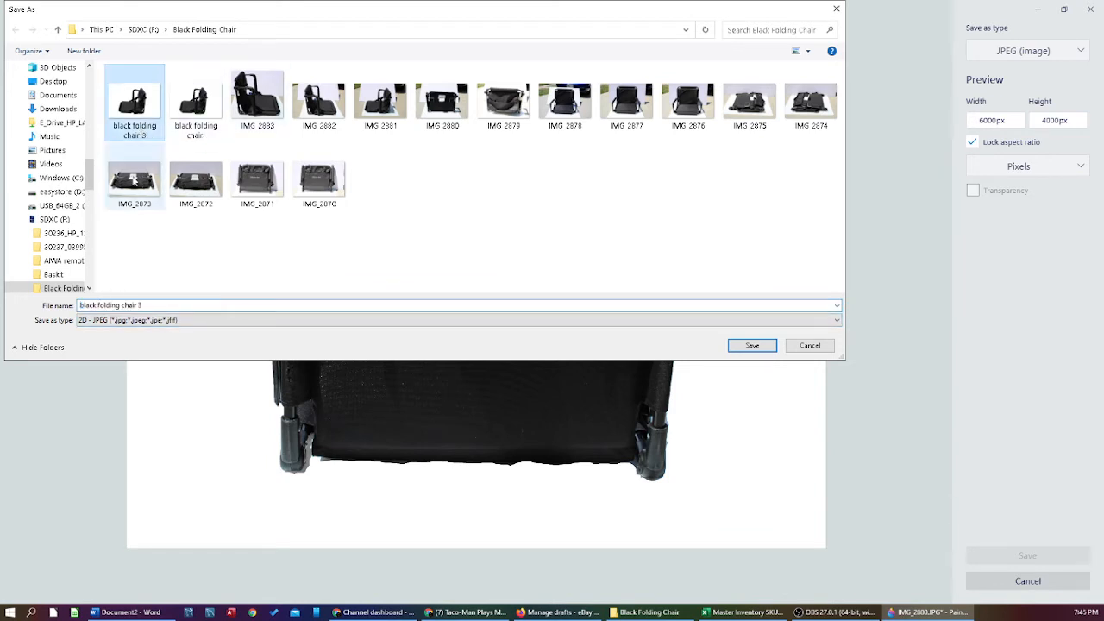
pyautogui.click(157, 304)
pyautogui.press('BackSpace')
pyautogui.write('4')
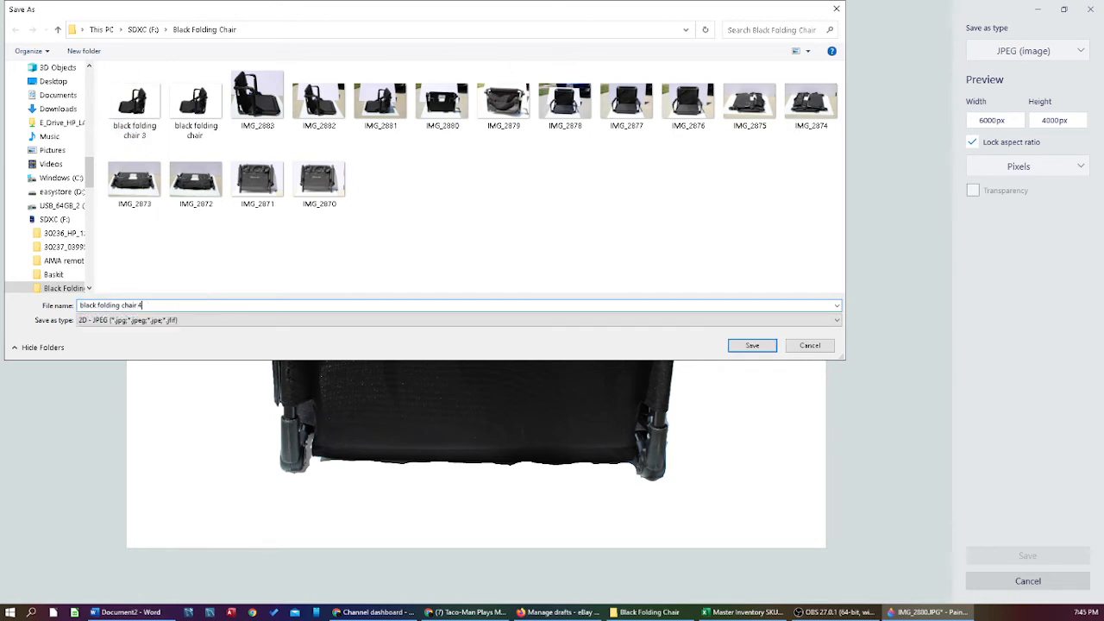
pyautogui.press('Return')
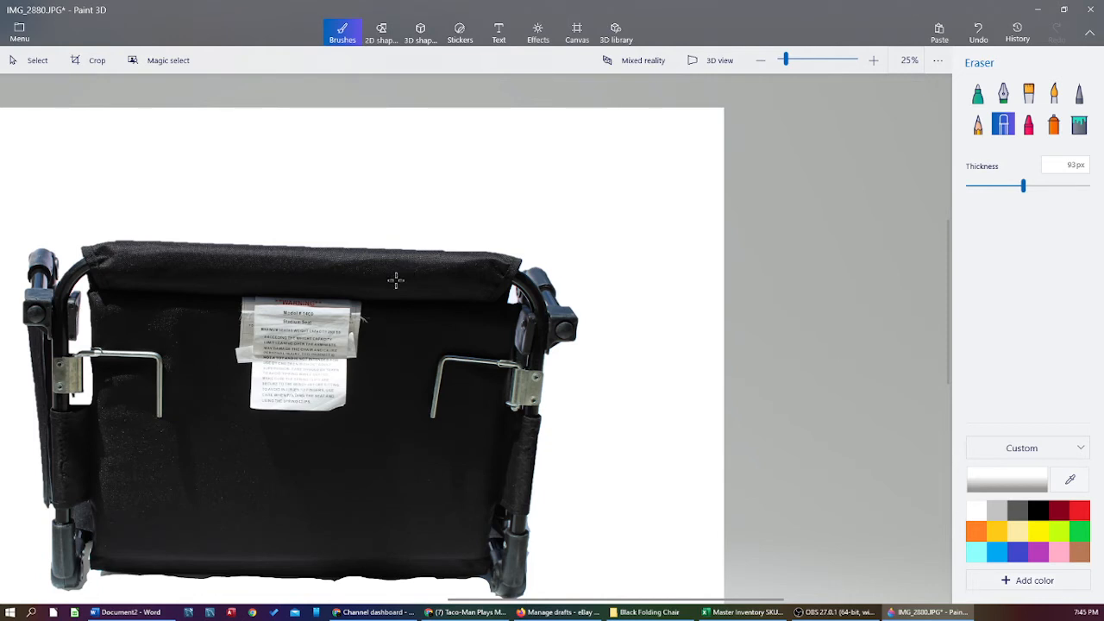
pyautogui.click(1089, 7)
pyautogui.click(543, 338)
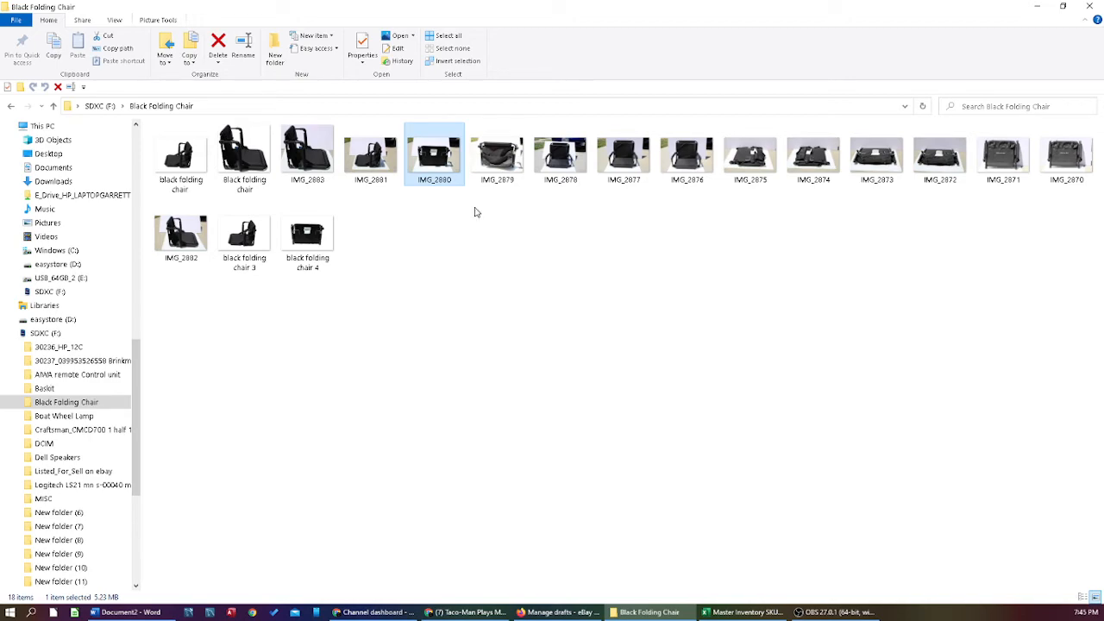
# Open "black folding chair 3" and the original IMG_2881 in two half-screen windows side by side to compare them.
pyautogui.doubleClick(259, 239)
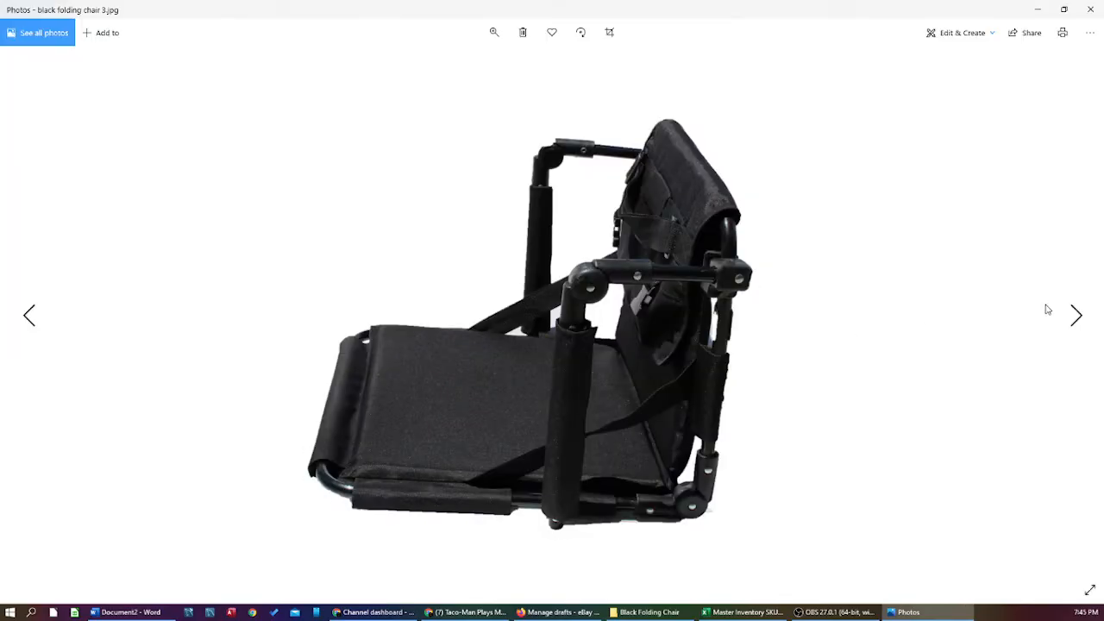
pyautogui.press('super+Left')
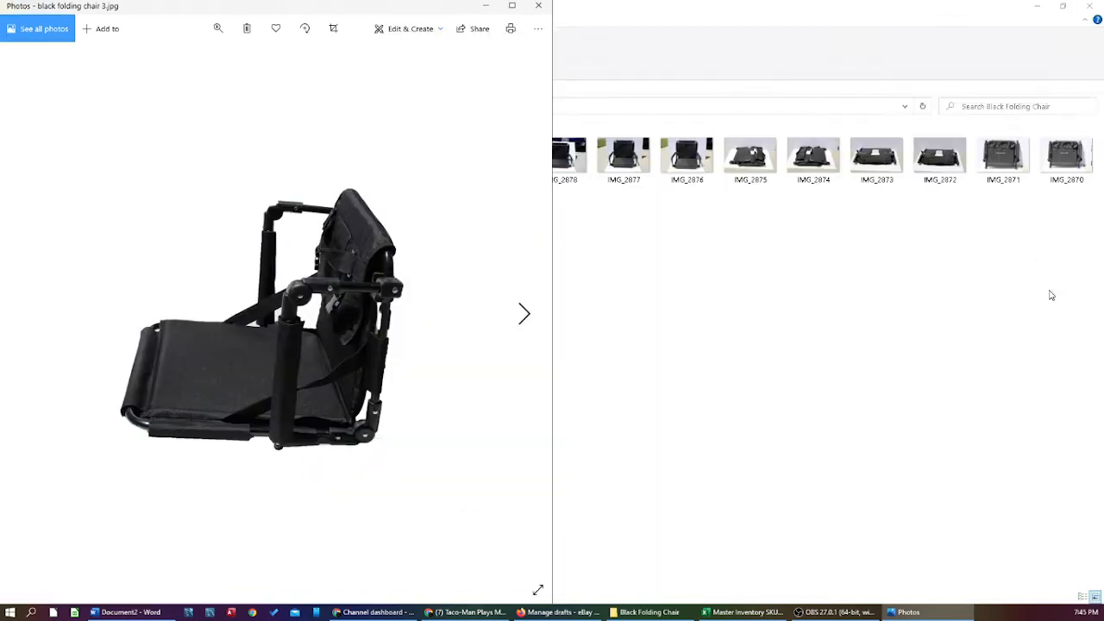
pyautogui.click(733, 296)
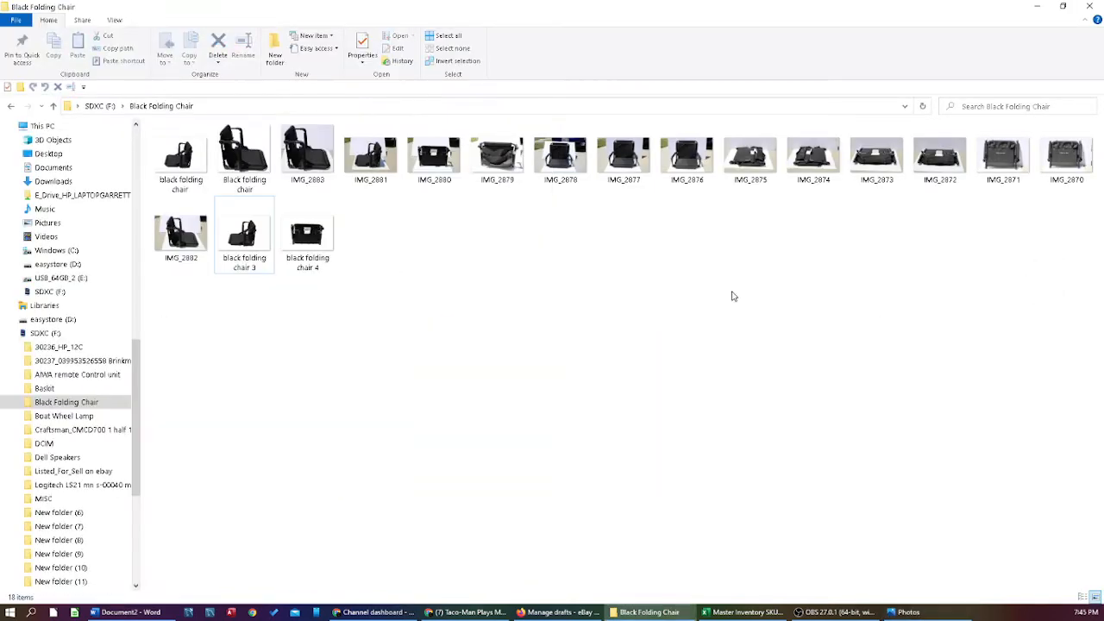
pyautogui.doubleClick(385, 168)
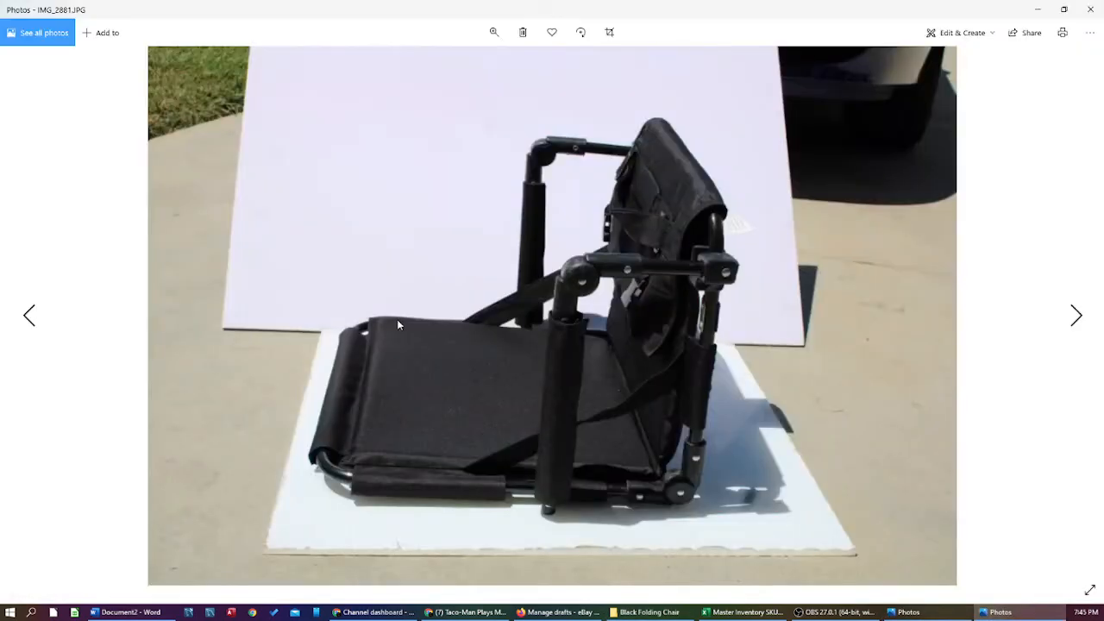
pyautogui.press('super+Right')
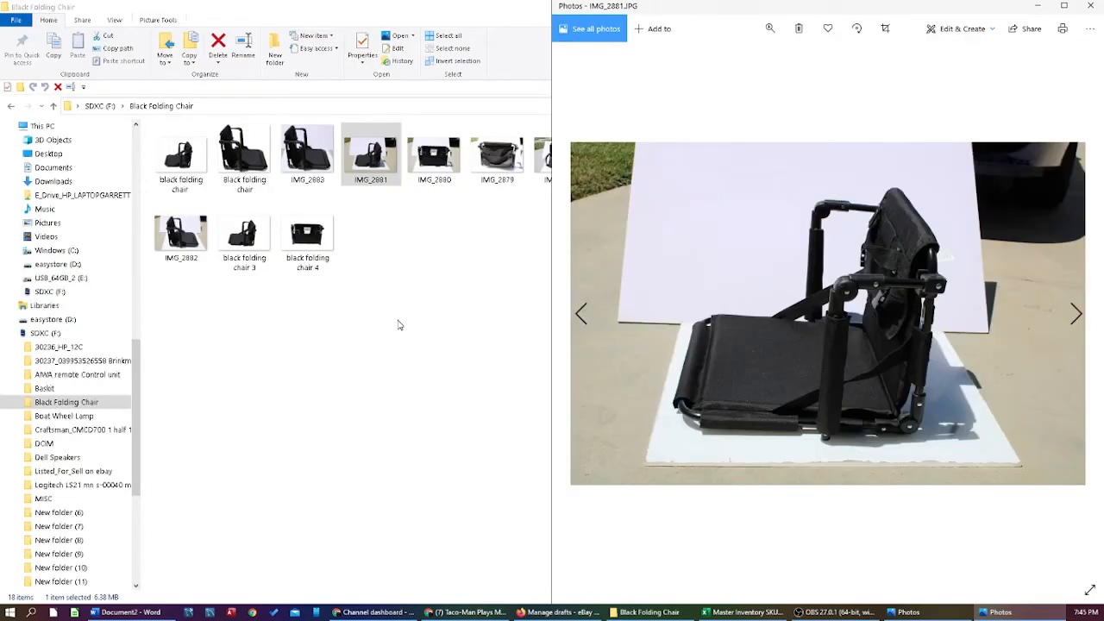
pyautogui.click(893, 615)
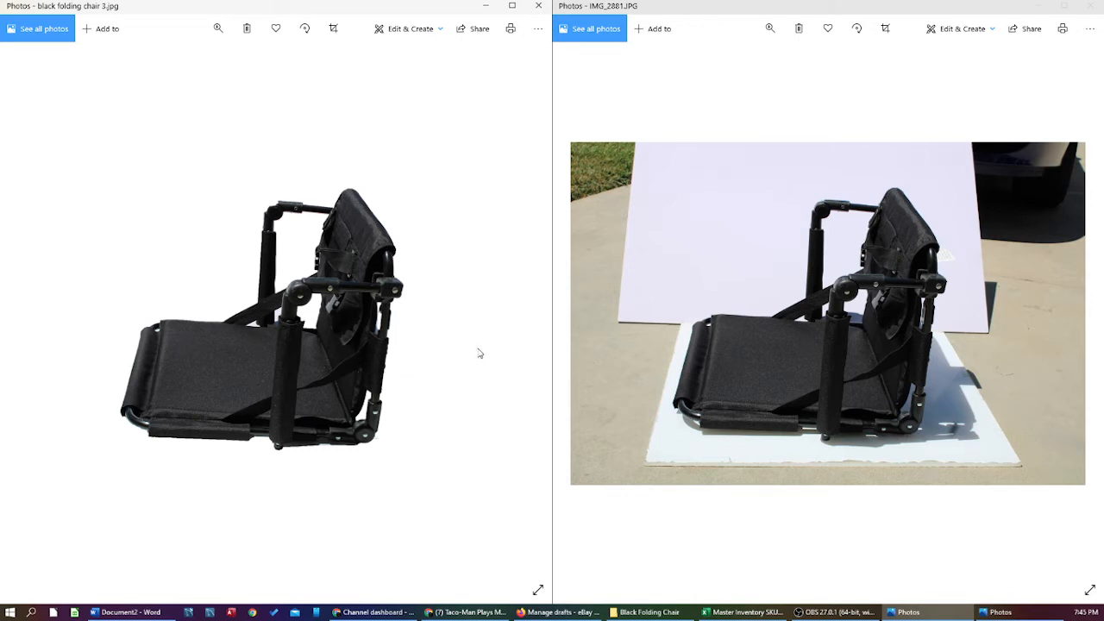
# Browse from "black folding chair 3" and "black folding chair 4" through the other chair pictures to IMG_2882, and close the IMG_2881 window.
pyautogui.press('Right')
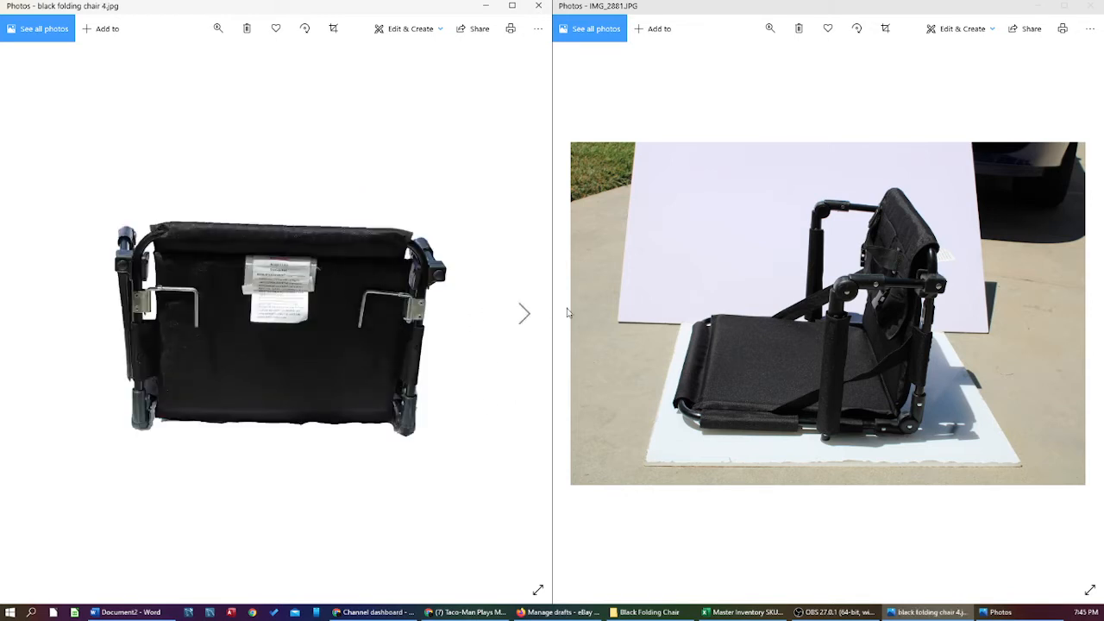
pyautogui.click(514, 327)
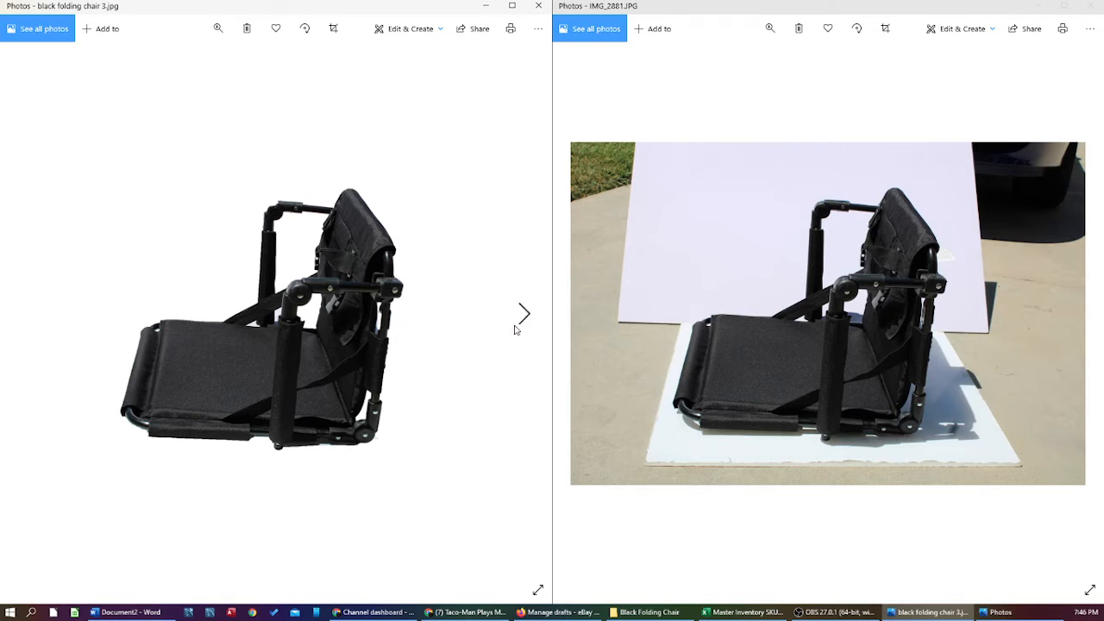
pyautogui.click(523, 314)
pyautogui.click(523, 314)
pyautogui.click(523, 314)
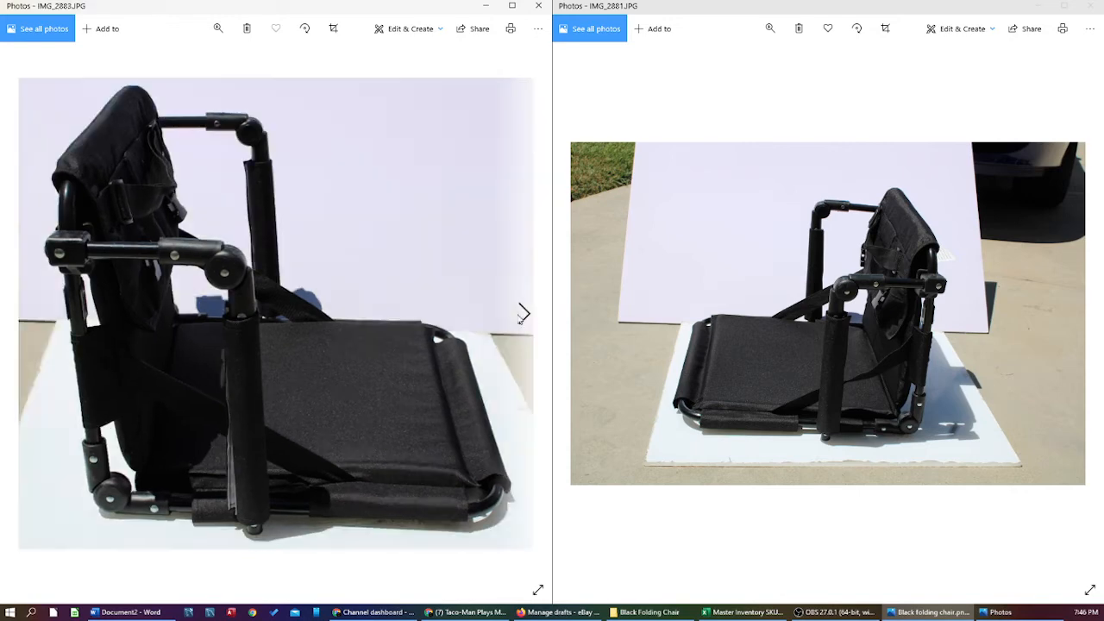
pyautogui.click(523, 314)
pyautogui.click(1098, 8)
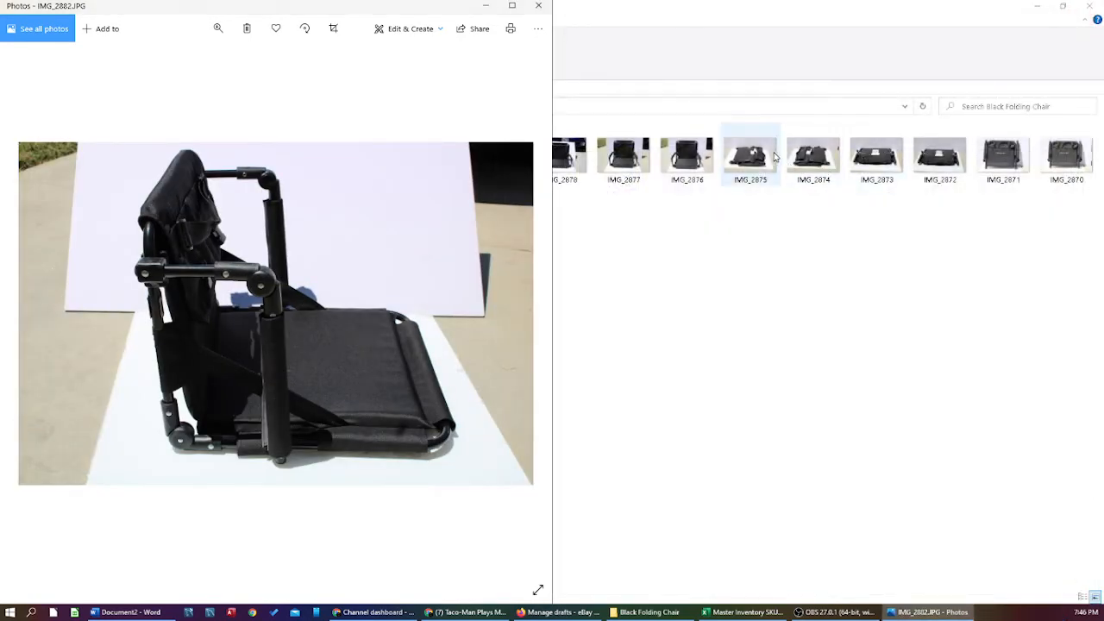
# Open IMG_2880 full-screen from the folder and crop it closely around the folded chair.
pyautogui.click(622, 160)
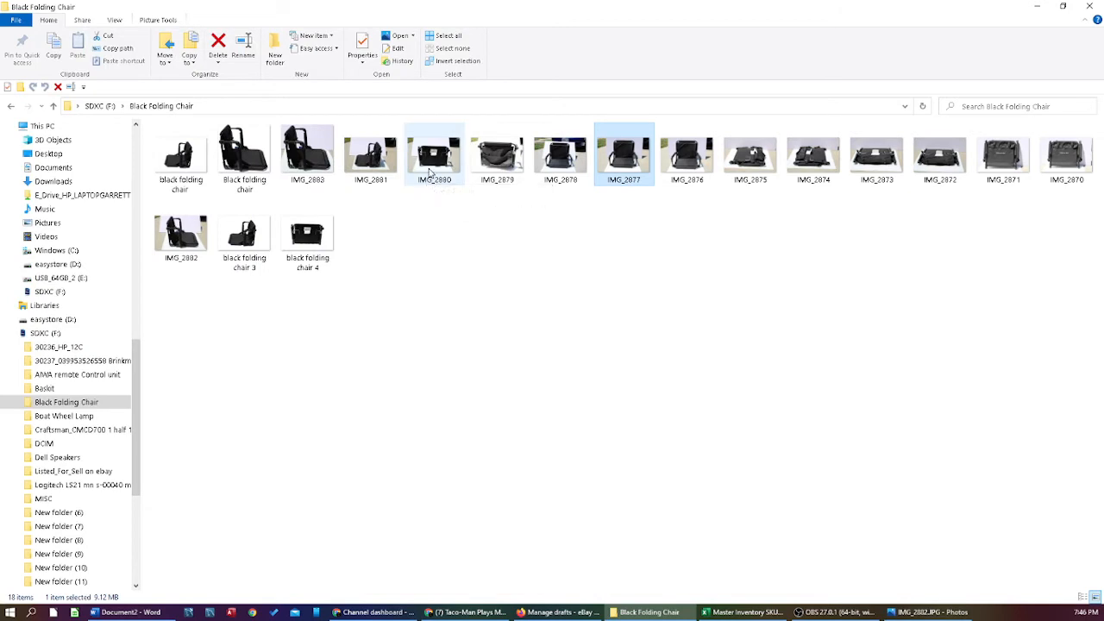
pyautogui.doubleClick(434, 172)
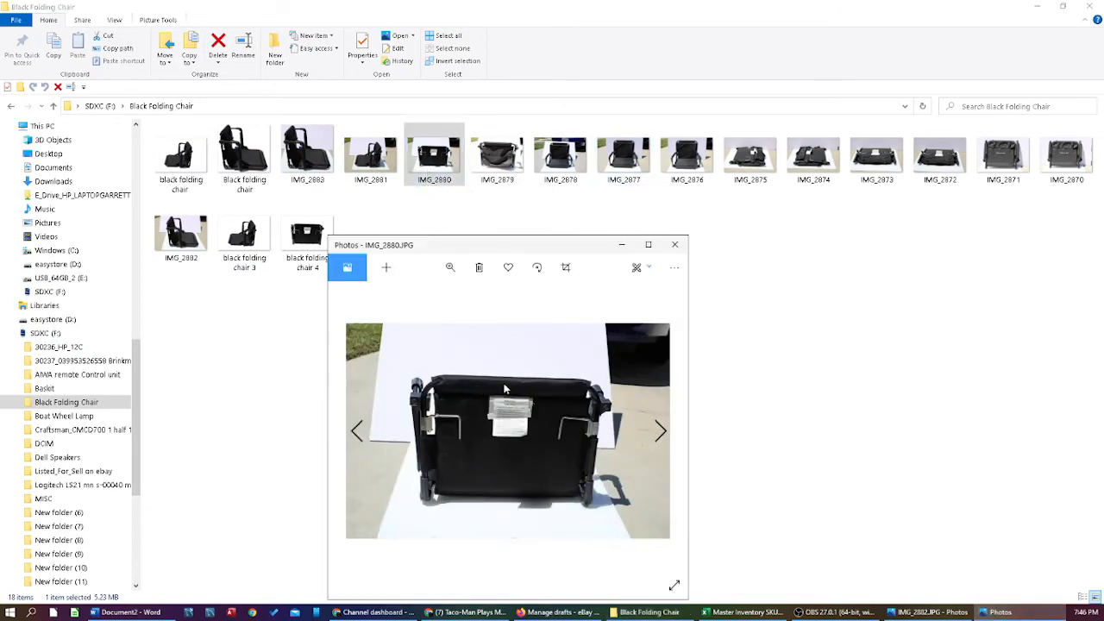
pyautogui.click(648, 244)
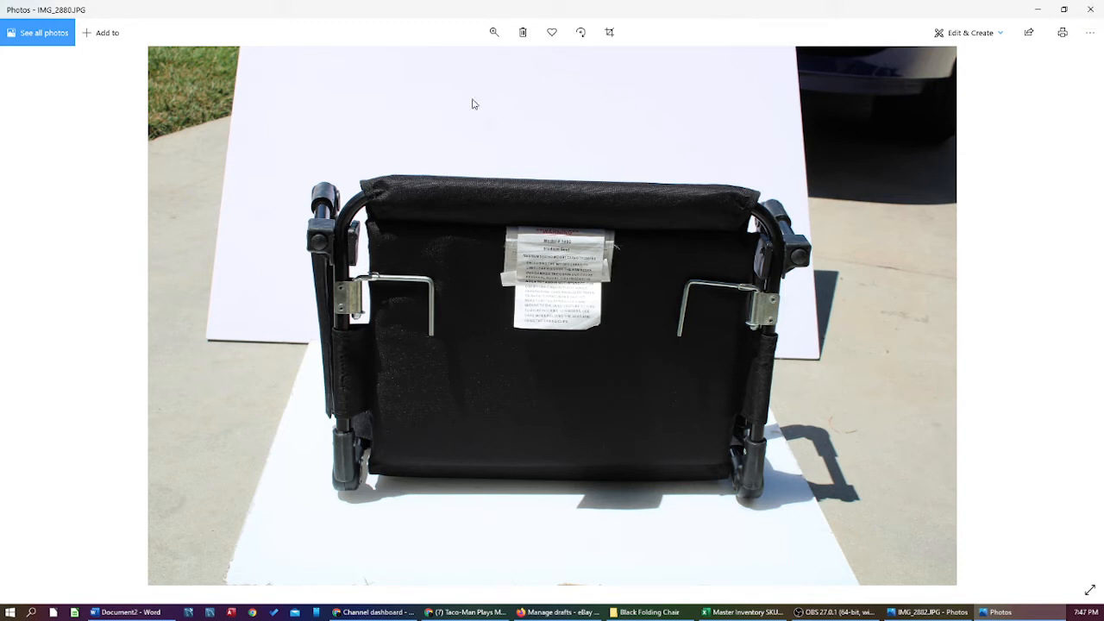
pyautogui.click(601, 40)
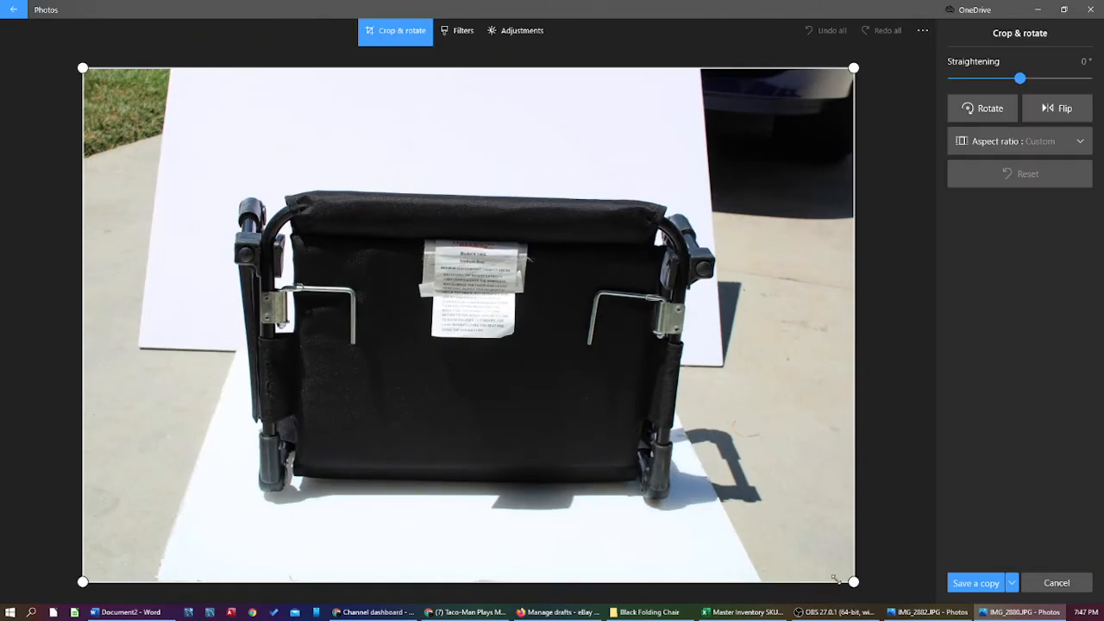
pyautogui.moveTo(853, 581); pyautogui.dragTo(721, 509)
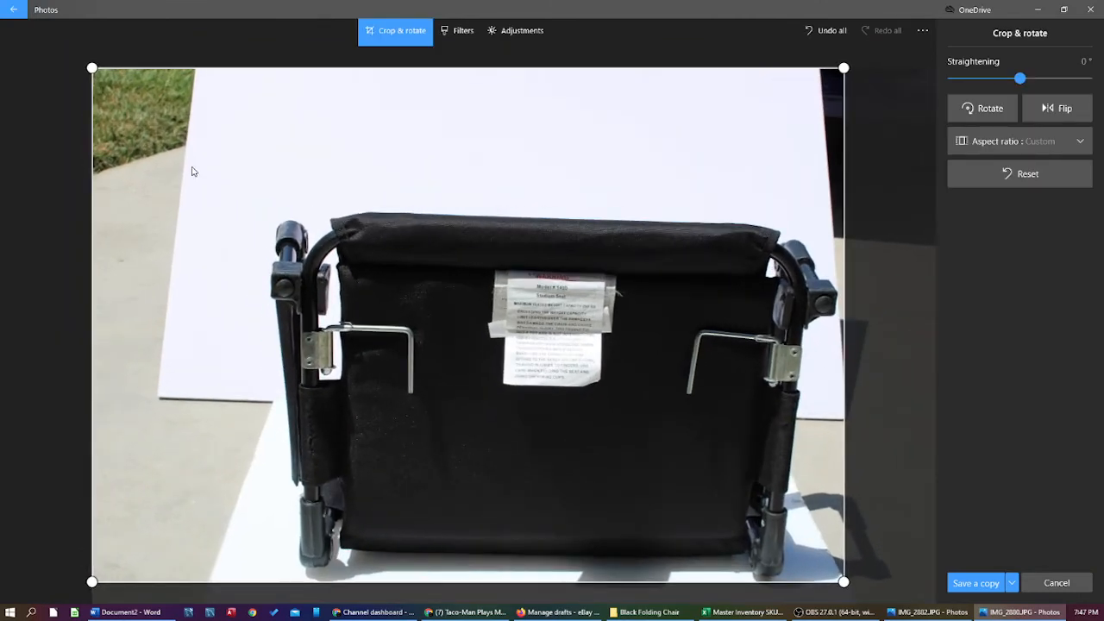
pyautogui.moveTo(94, 69); pyautogui.dragTo(273, 196)
pyautogui.moveTo(92, 71); pyautogui.dragTo(75, 69)
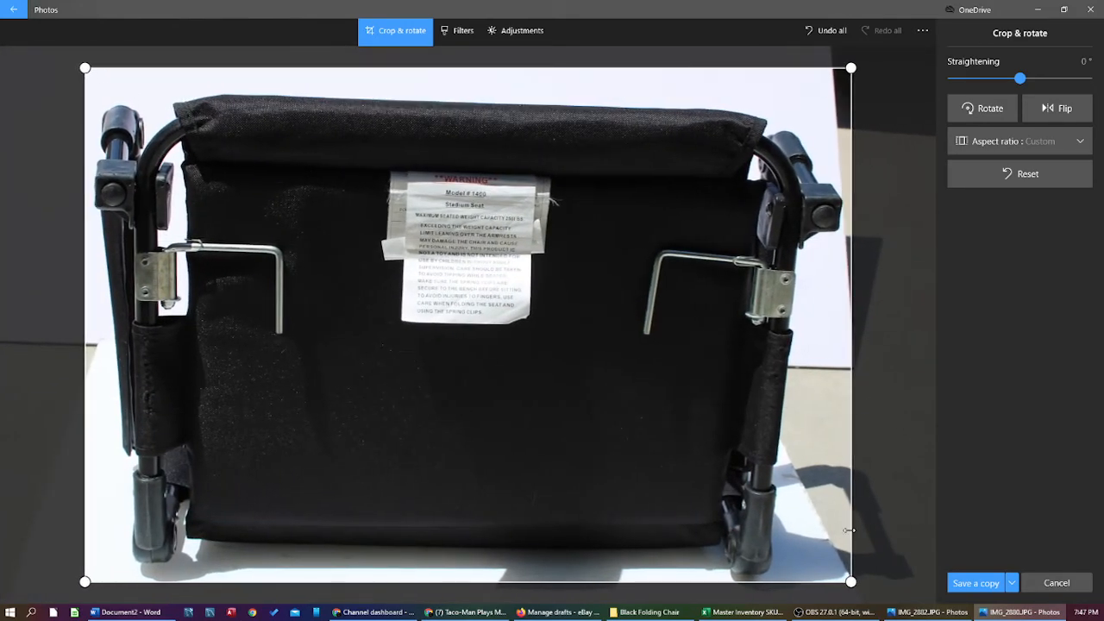
pyautogui.moveTo(852, 581); pyautogui.dragTo(846, 582)
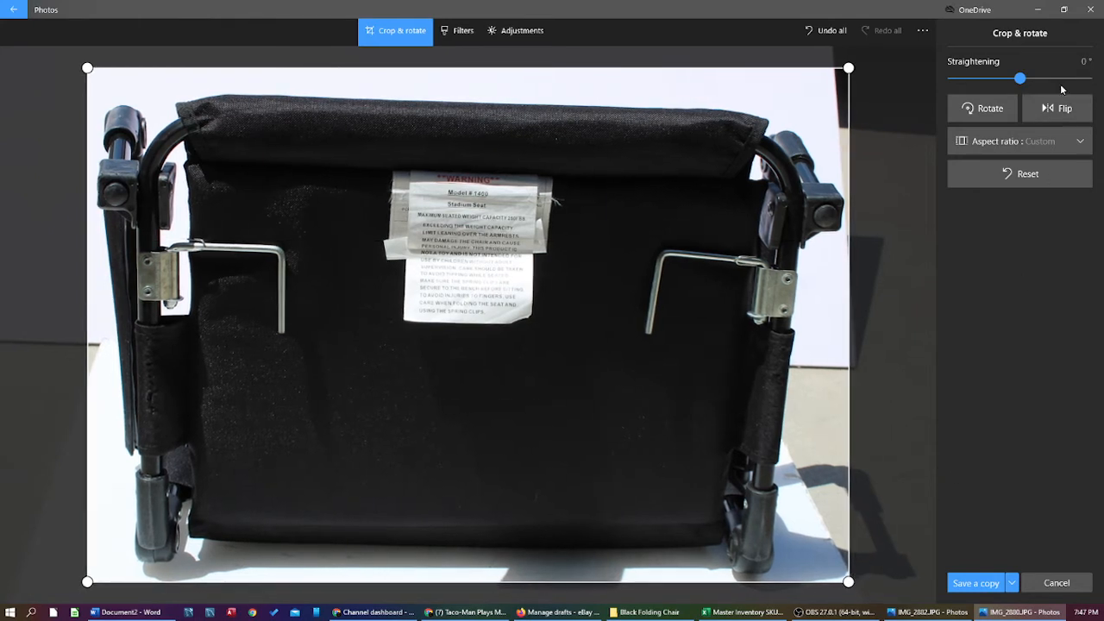
# Set the straightening of the cropped IMG_2880 to -3° and save it over the original file.
pyautogui.moveTo(1022, 79); pyautogui.dragTo(1025, 78)
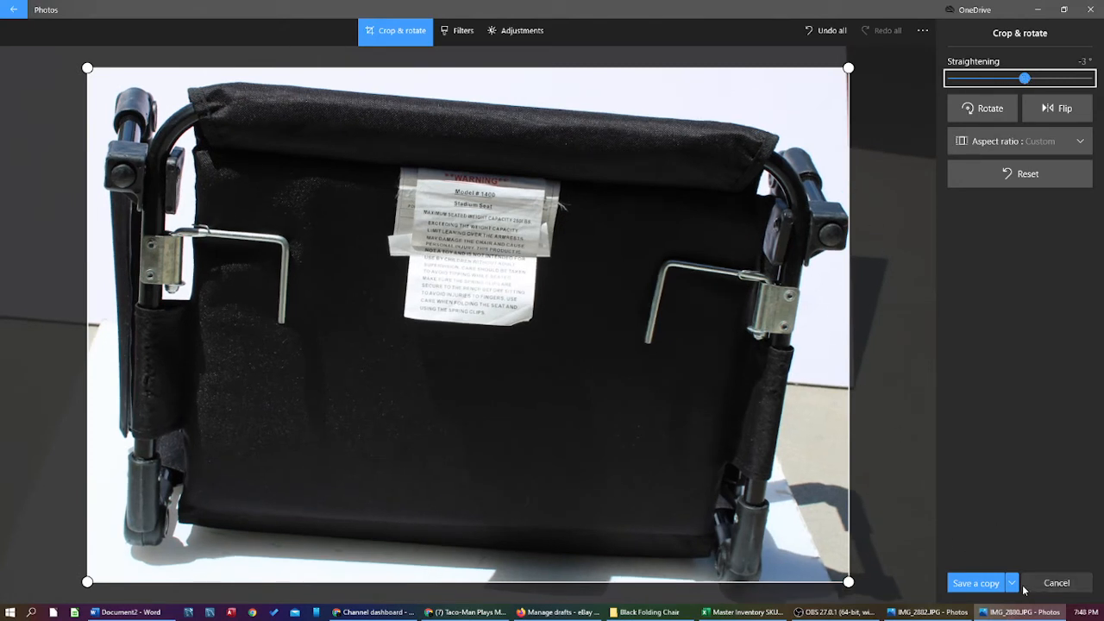
pyautogui.click(1014, 586)
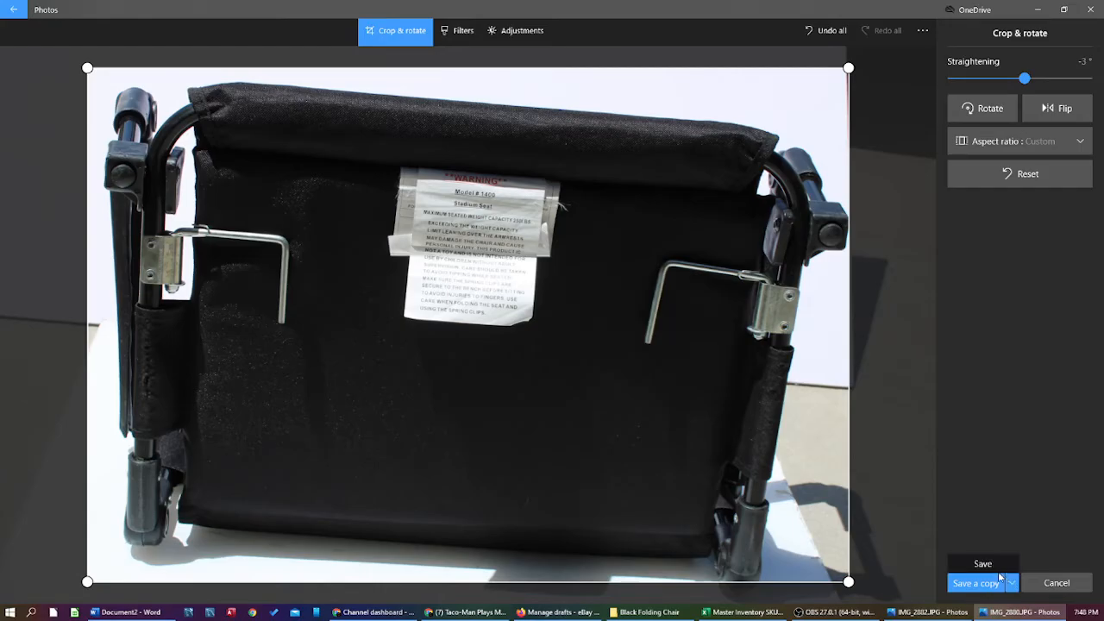
pyautogui.click(998, 575)
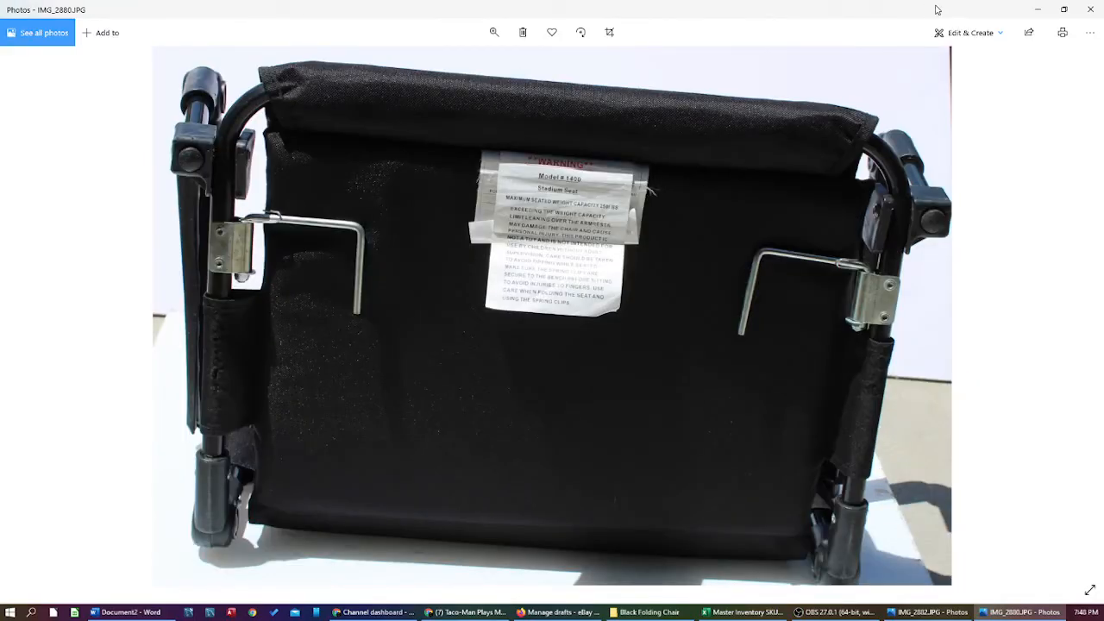
pyautogui.click(608, 35)
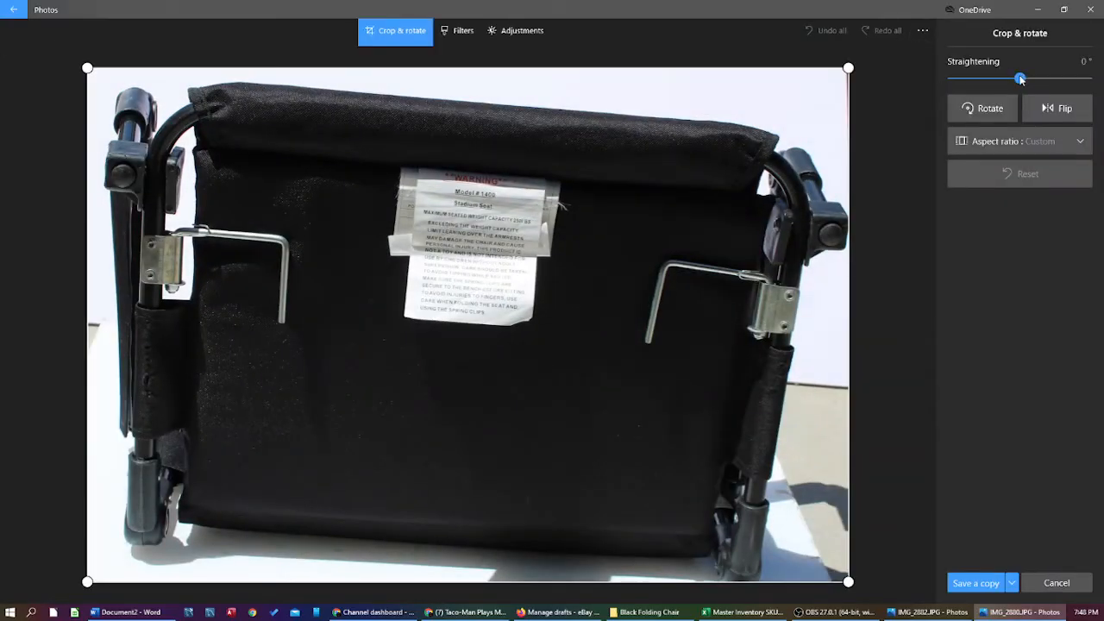
pyautogui.moveTo(1023, 79); pyautogui.dragTo(1021, 79)
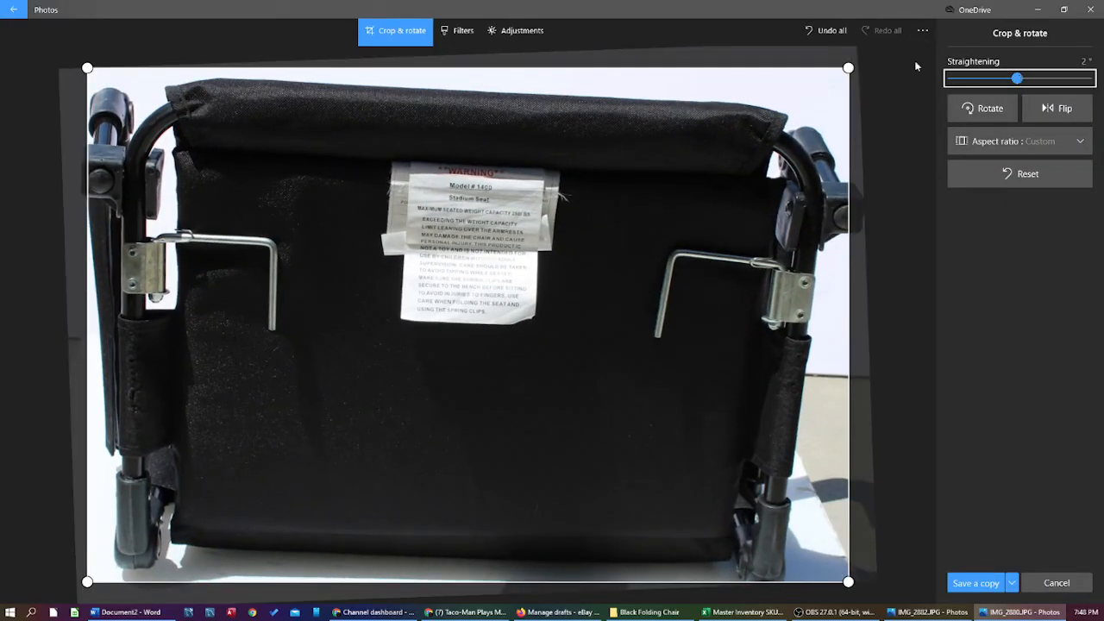
pyautogui.click(434, 351)
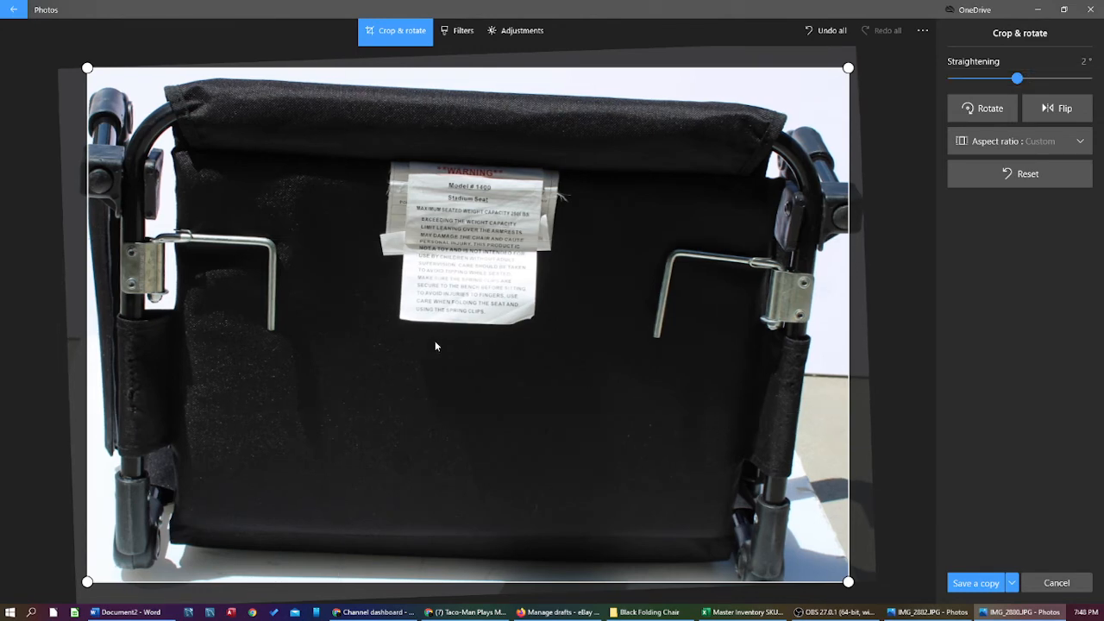
pyautogui.click(1064, 588)
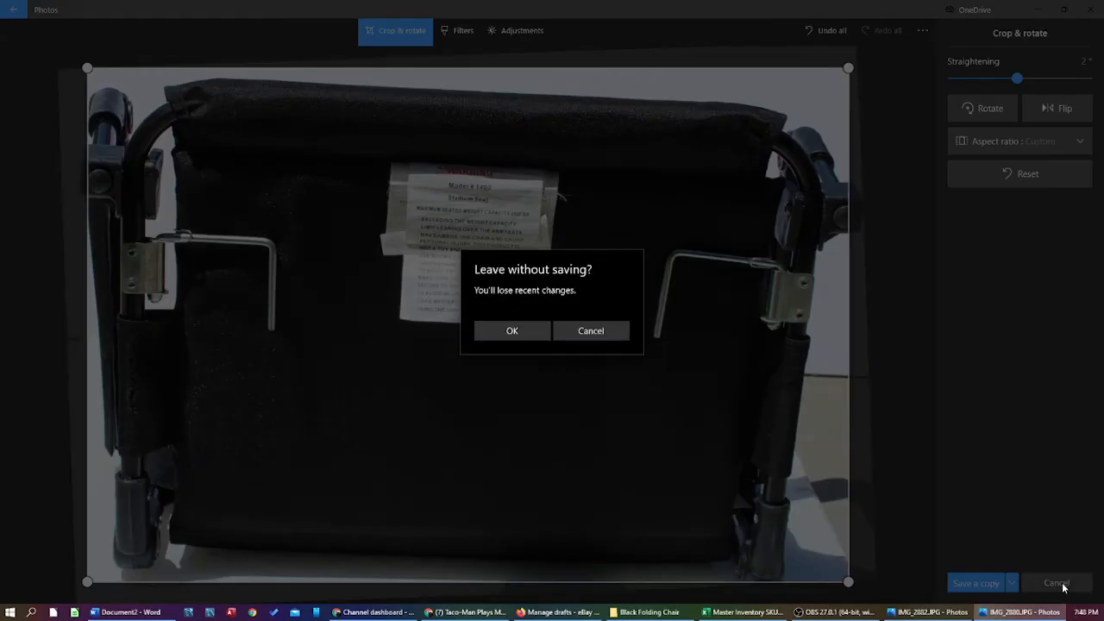
pyautogui.click(590, 336)
pyautogui.click(1055, 583)
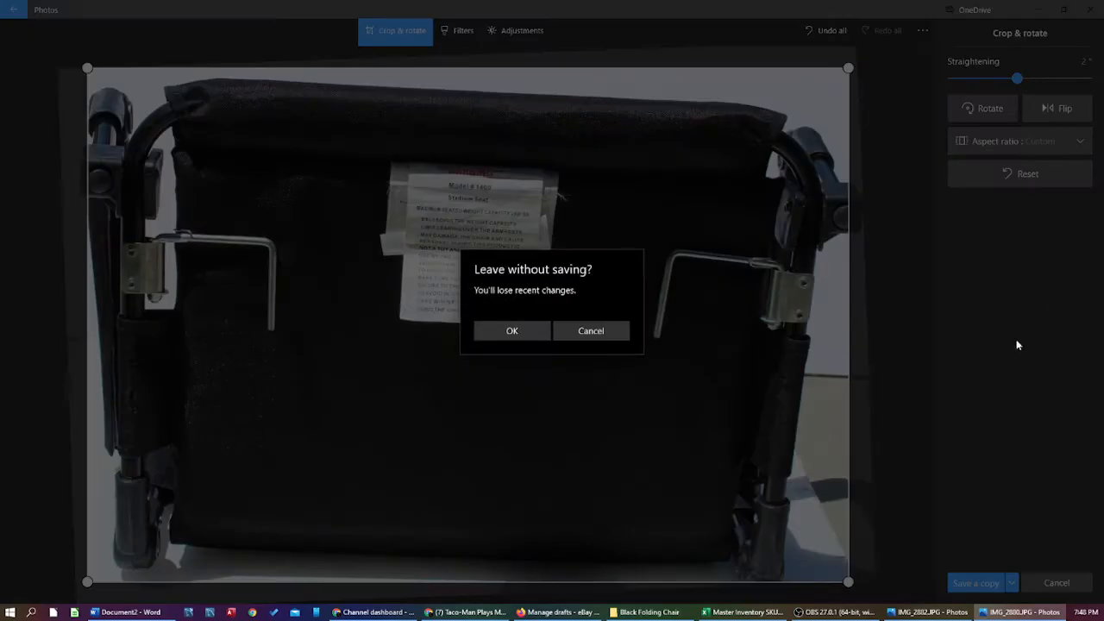
pyautogui.click(507, 341)
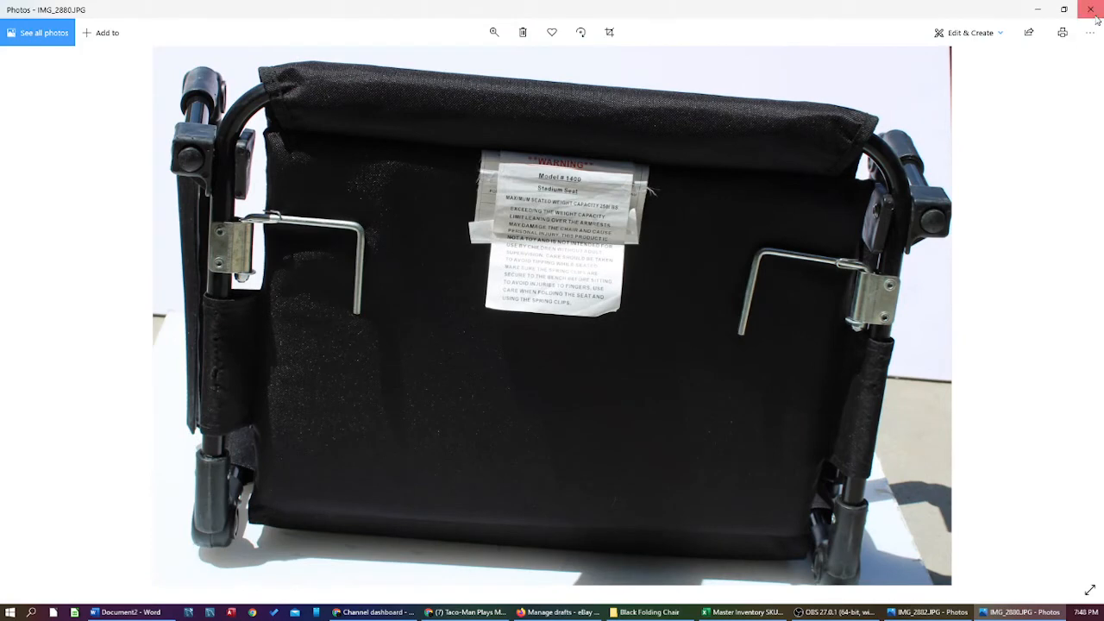
# Close IMG_2880, view IMG_2882 from the folder, and close it again.
pyautogui.click(1090, 7)
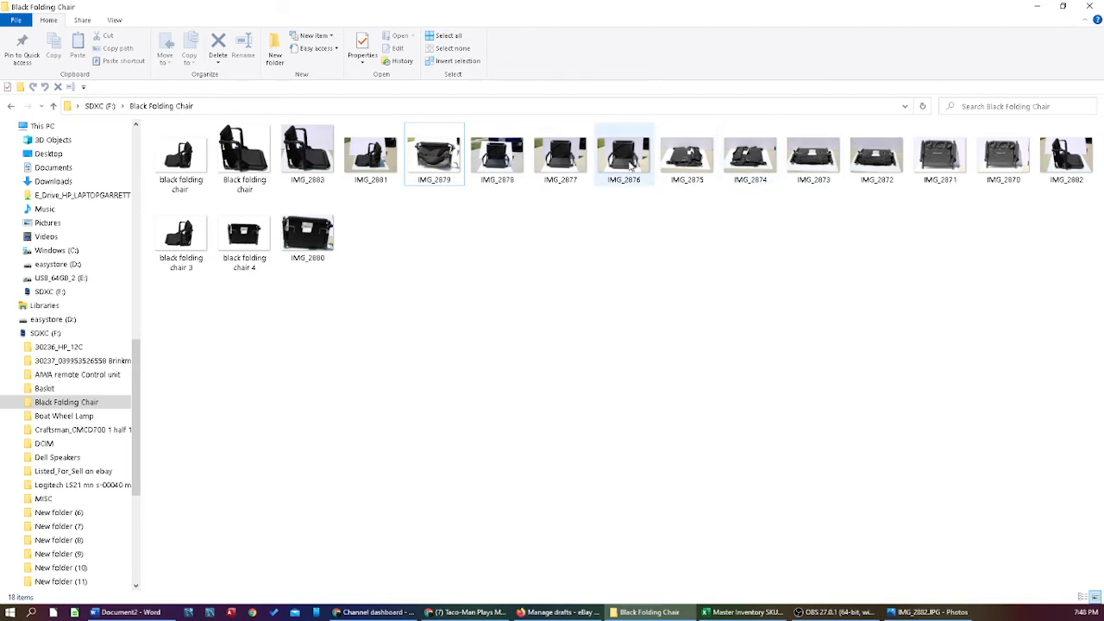
pyautogui.doubleClick(1059, 152)
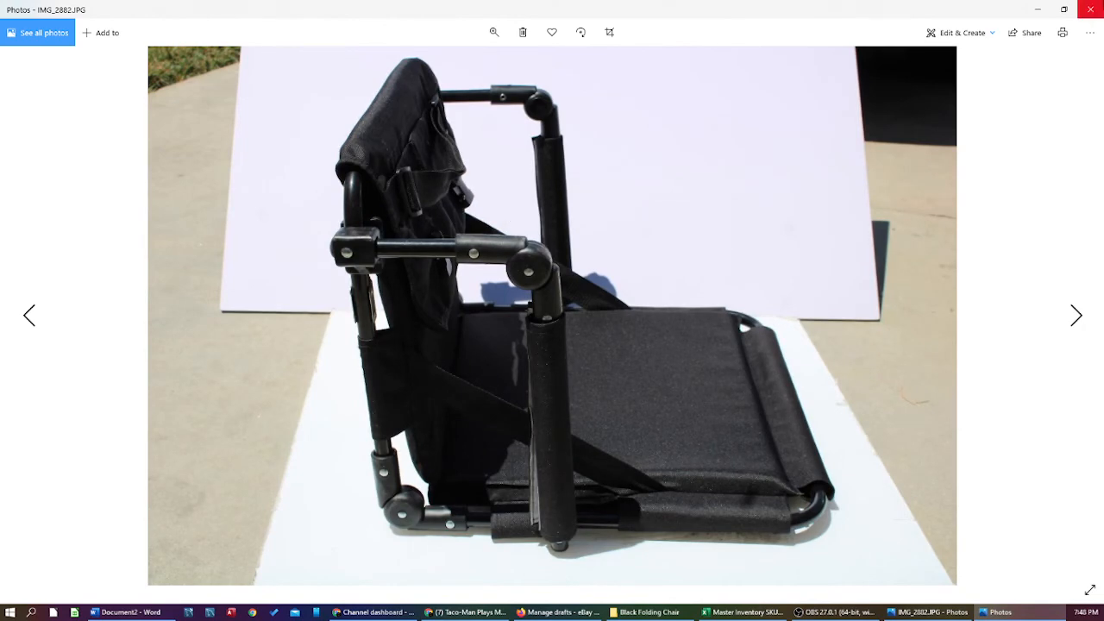
pyautogui.click(1091, 10)
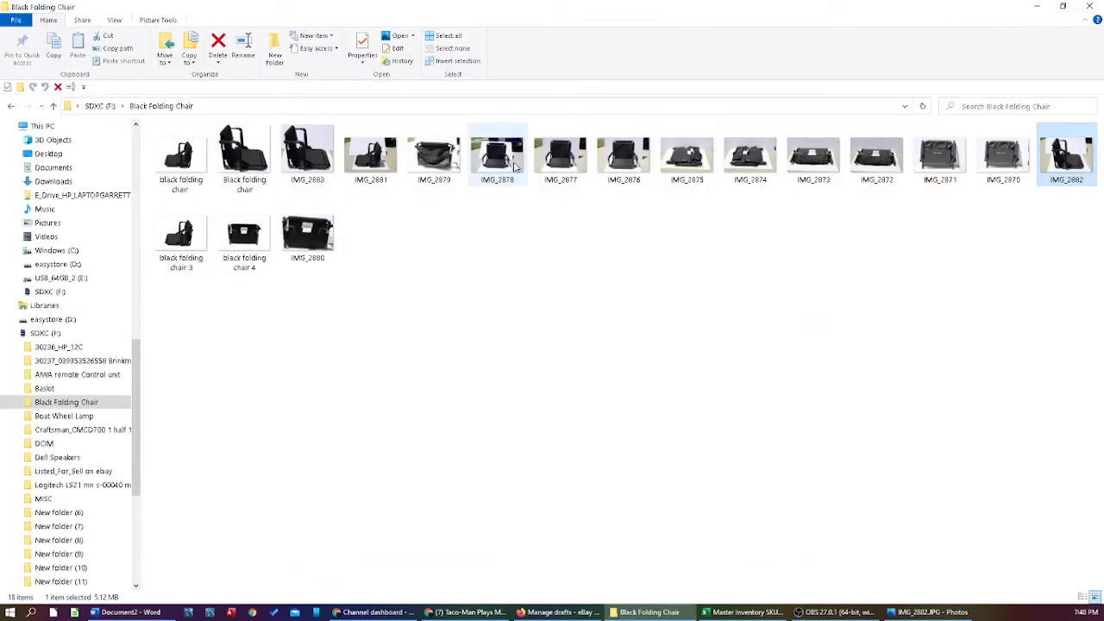
# Open IMG_2881 from the folder and crop it tightly around the unfolded chair.
pyautogui.click(385, 173)
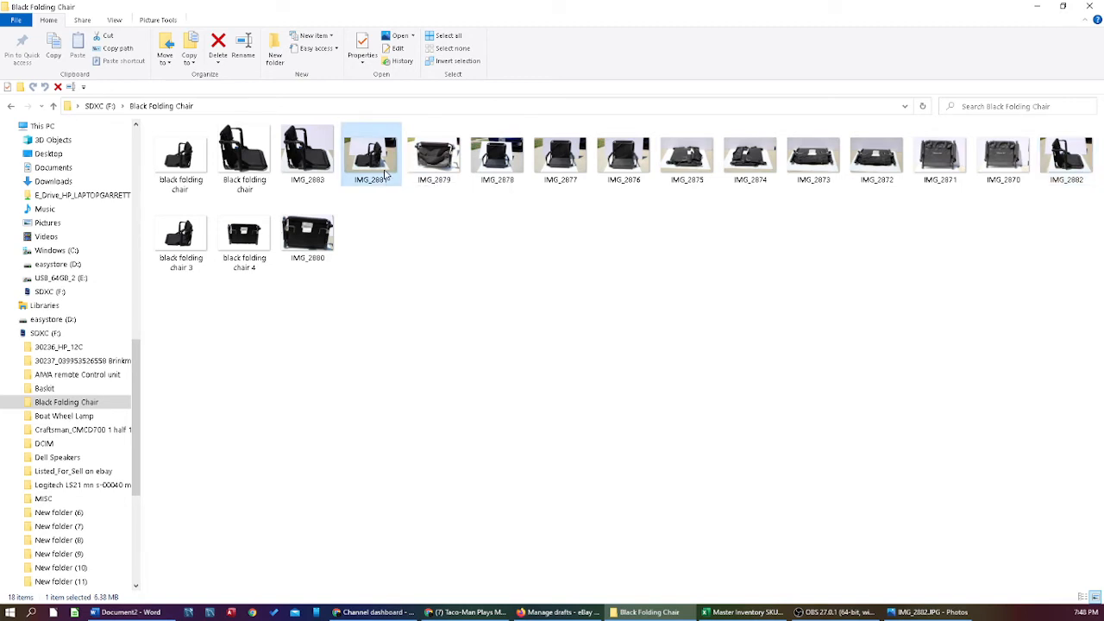
pyautogui.doubleClick(386, 174)
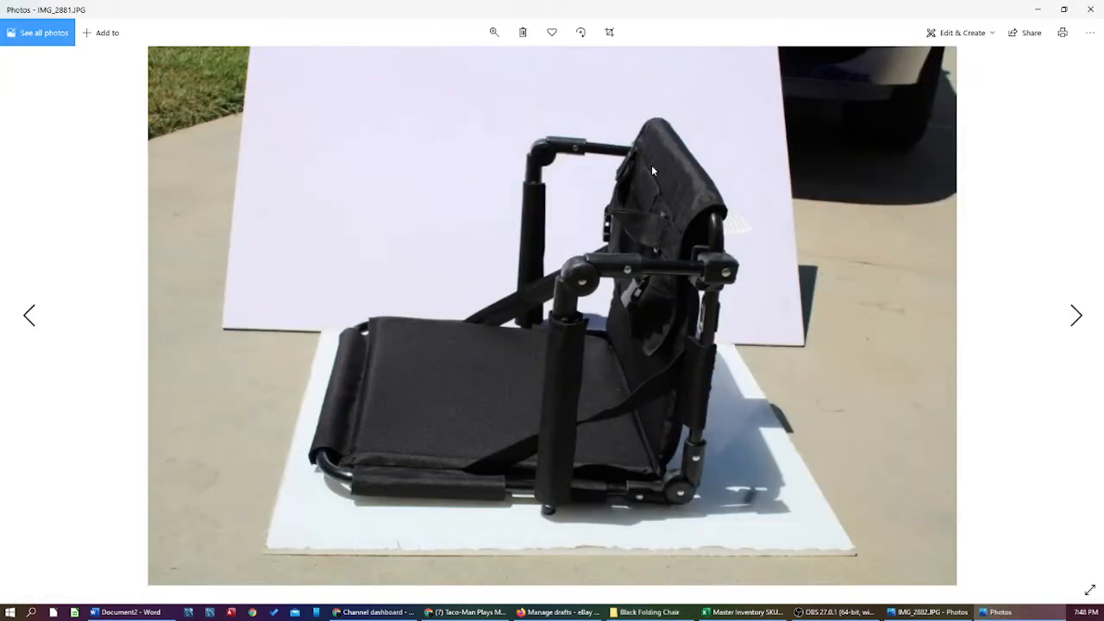
pyautogui.click(610, 32)
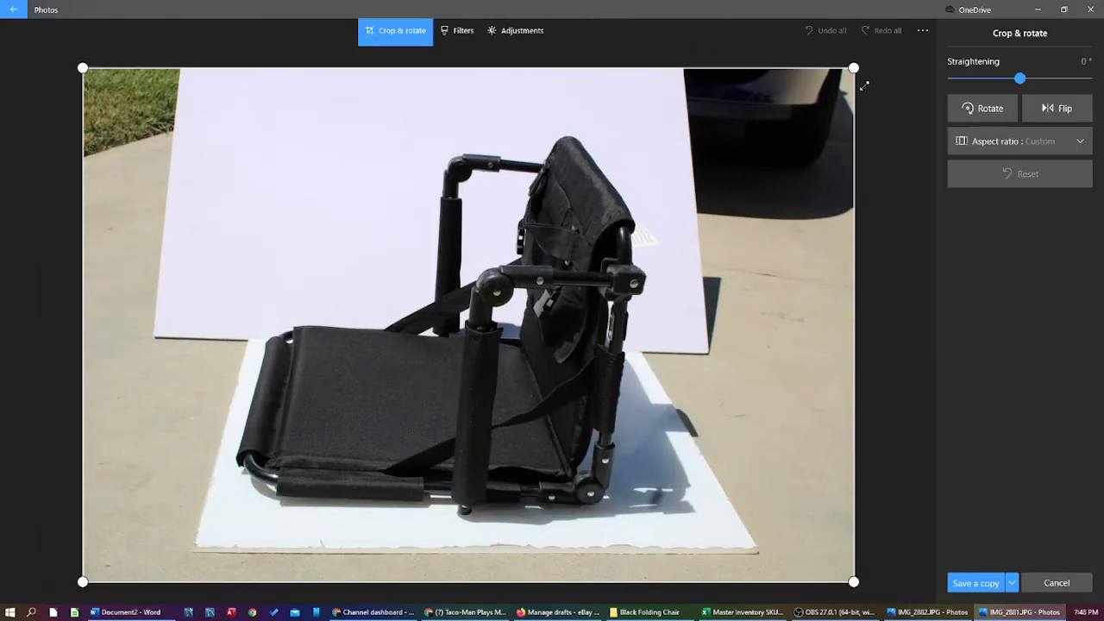
pyautogui.moveTo(853, 68); pyautogui.dragTo(651, 136)
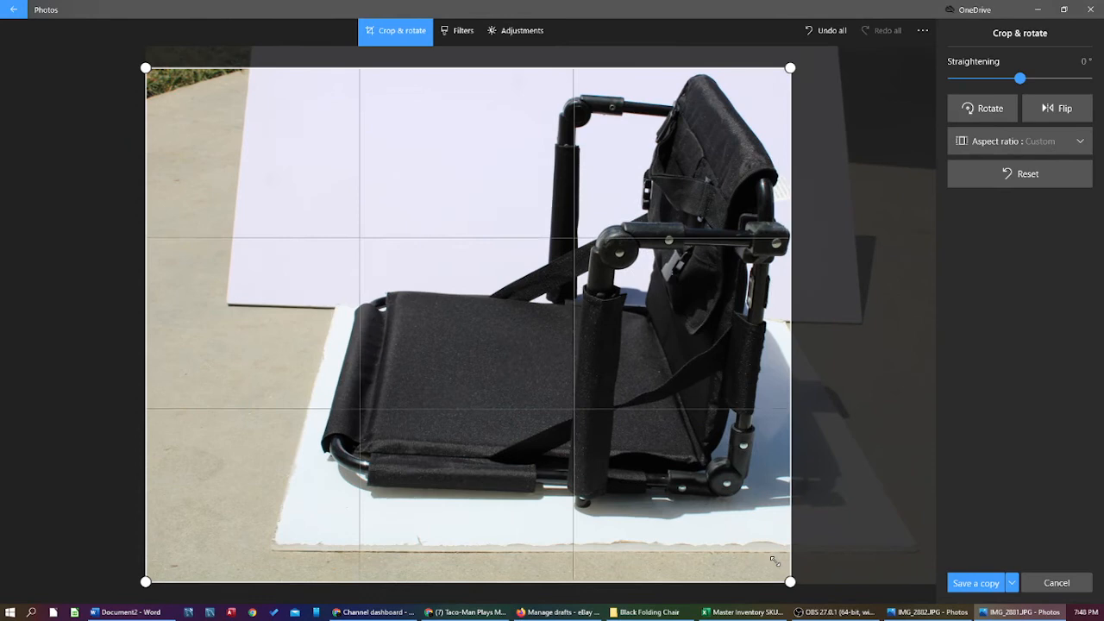
pyautogui.moveTo(774, 562)
pyautogui.mouseDown()
pyautogui.moveTo(787, 582)
pyautogui.moveTo(789, 566)
pyautogui.mouseUp()
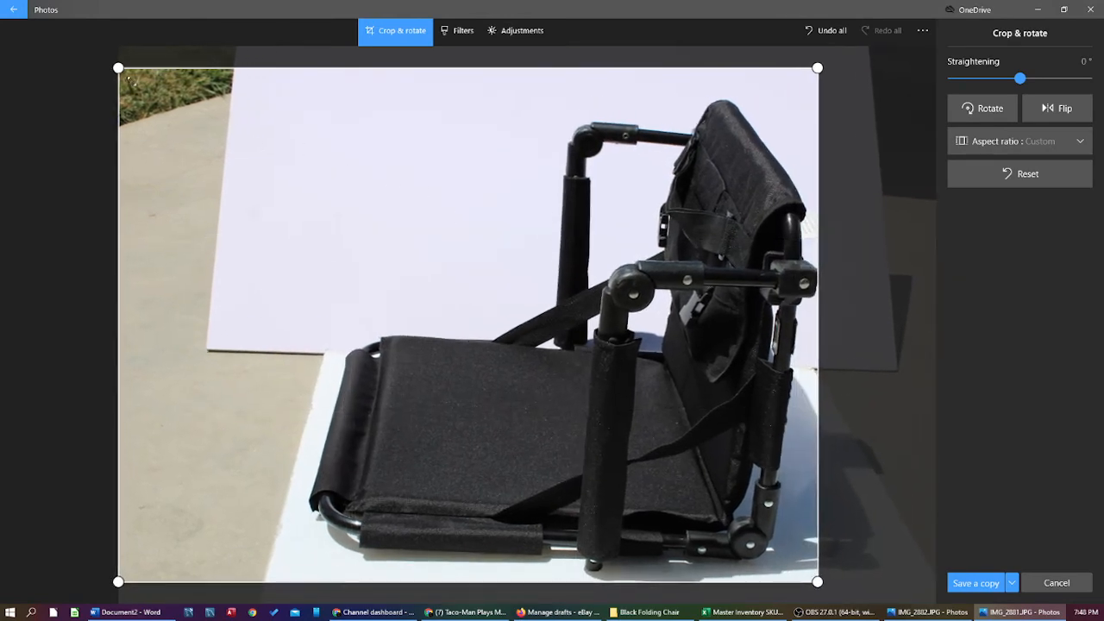
pyautogui.moveTo(127, 77); pyautogui.dragTo(306, 94)
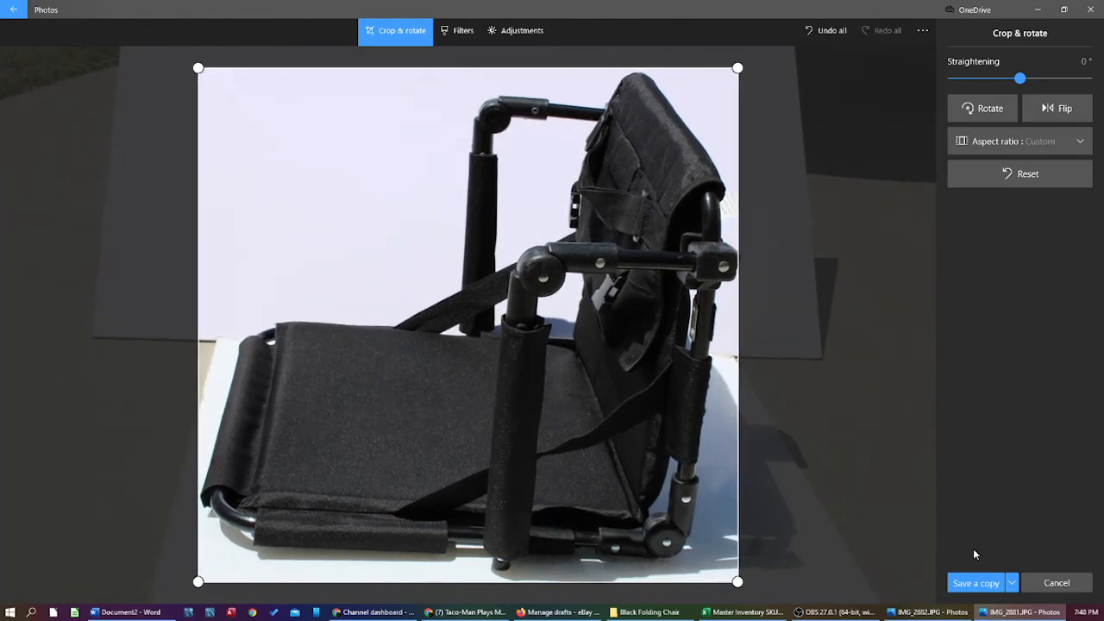
# Save the cropped IMG_2881 over the original file.
pyautogui.click(1011, 584)
pyautogui.click(983, 564)
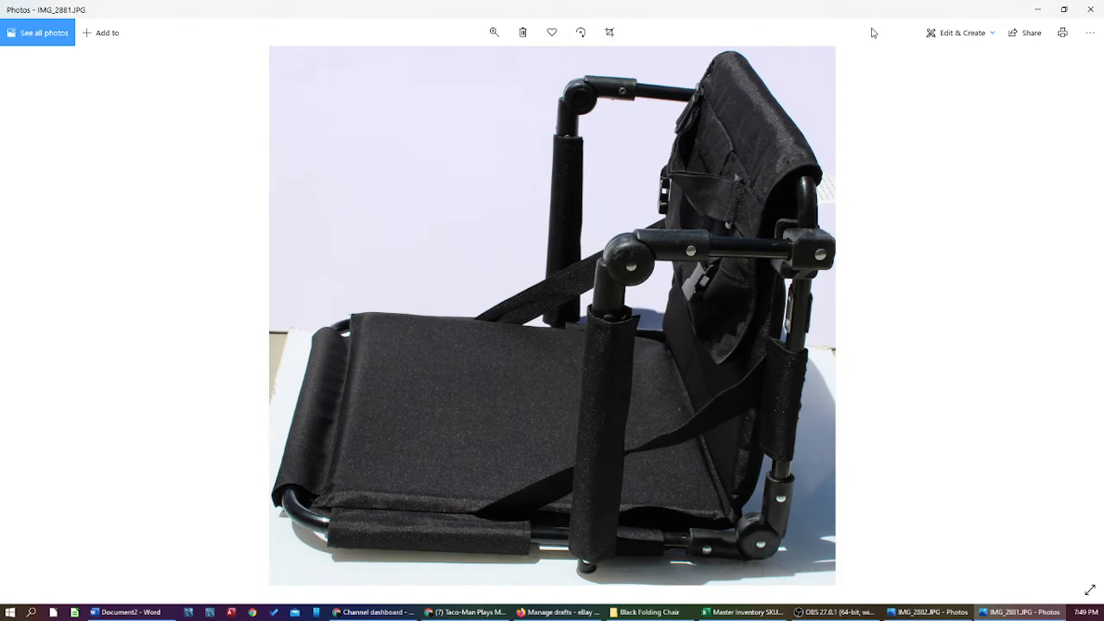
# Start drawing on the cropped IMG_2881 with a white ballpoint pen at its maximum size.
pyautogui.click(934, 36)
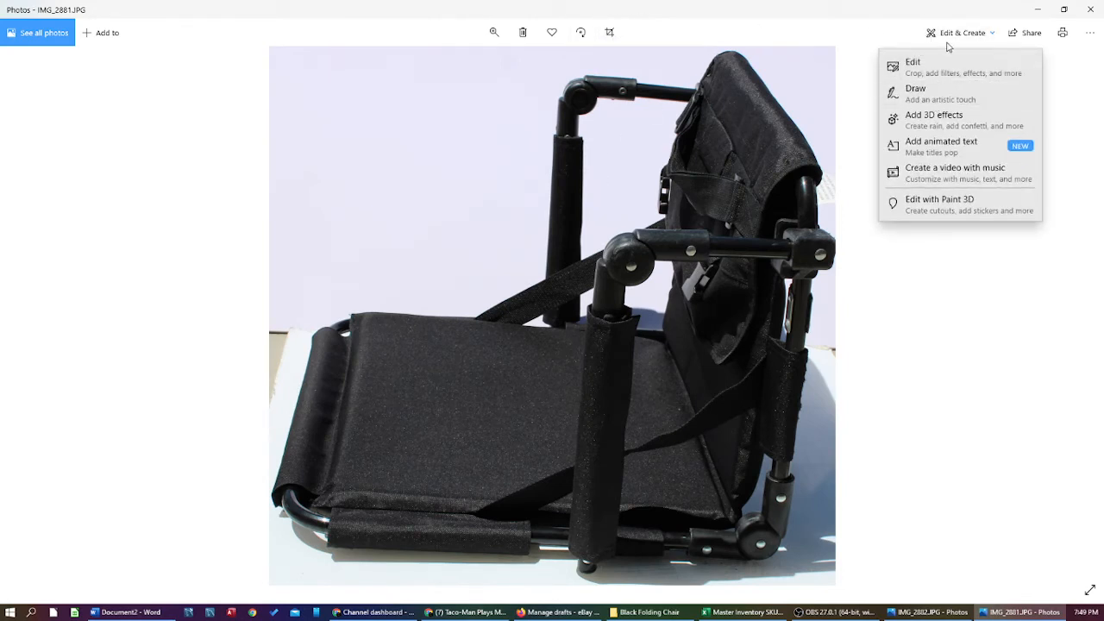
pyautogui.click(936, 95)
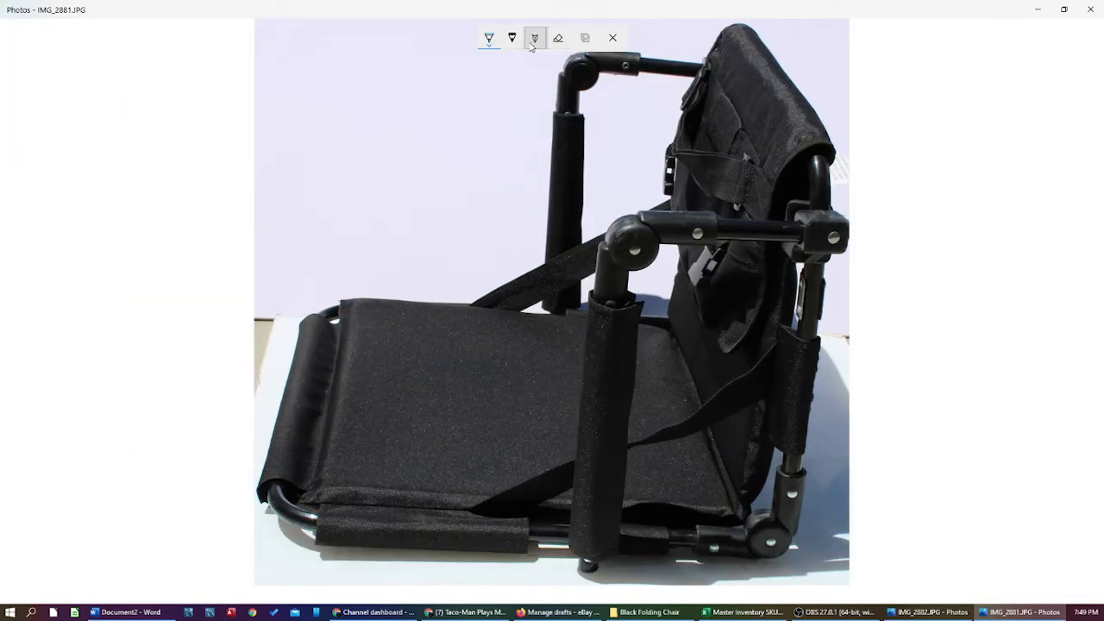
pyautogui.click(488, 37)
pyautogui.click(447, 91)
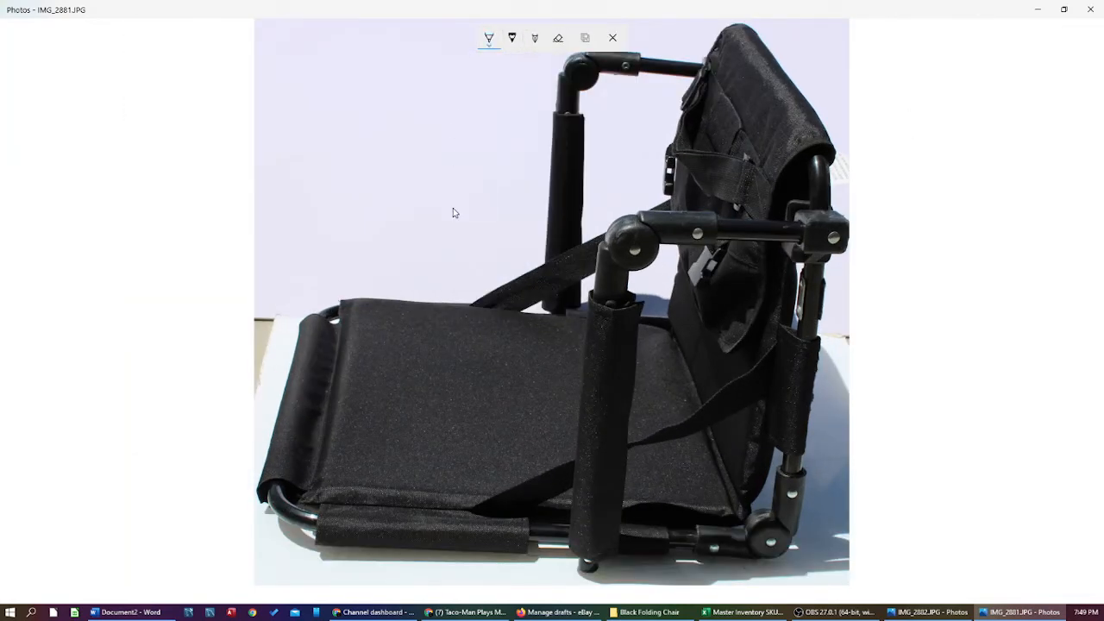
pyautogui.click(489, 37)
pyautogui.moveTo(468, 293); pyautogui.dragTo(571, 294)
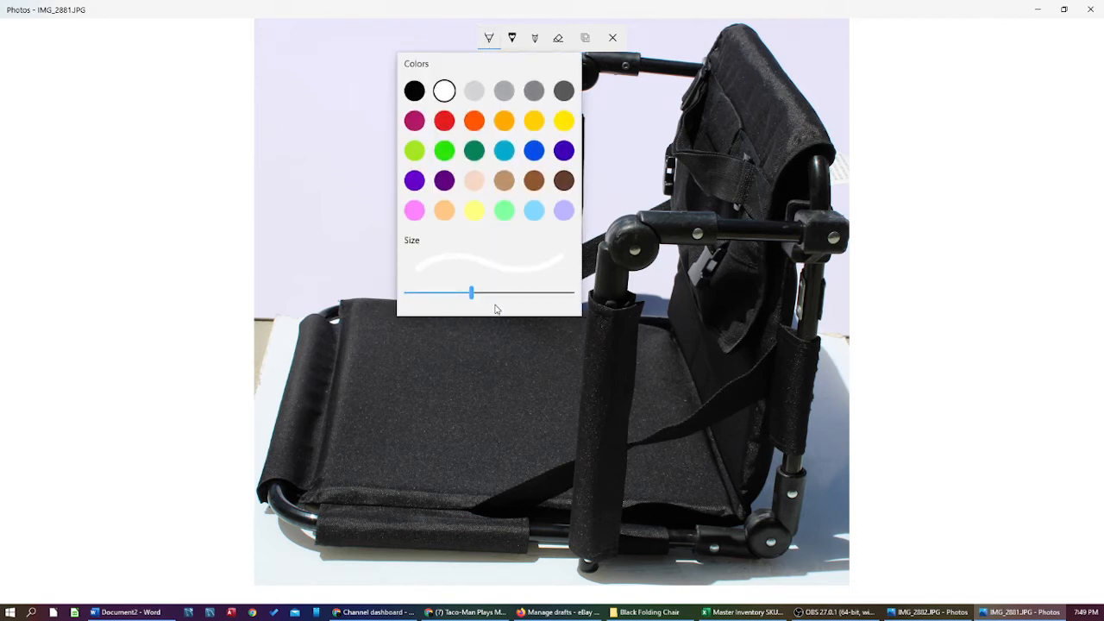
pyautogui.click(622, 305)
# Try to paint the background around the chair in IMG_2881 white with freehand strokes along both sides and the lower right corner.
pyautogui.moveTo(272, 307)
pyautogui.mouseDown()
pyautogui.moveTo(255, 399)
pyautogui.moveTo(256, 320)
pyautogui.mouseUp()
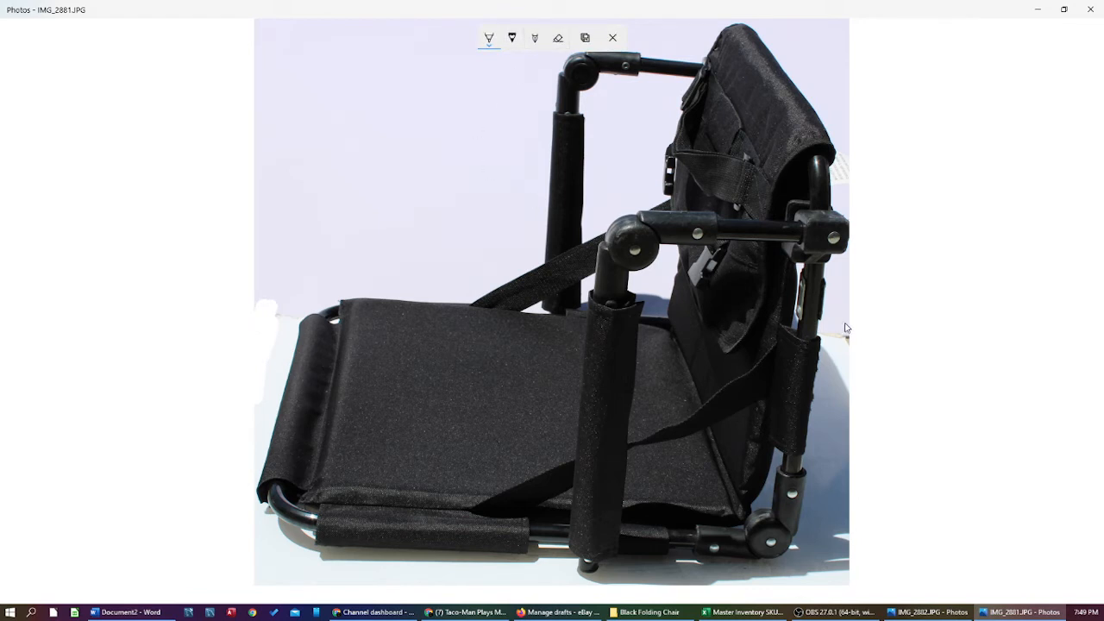
pyautogui.moveTo(846, 332)
pyautogui.mouseDown()
pyautogui.moveTo(826, 572)
pyautogui.moveTo(837, 540)
pyautogui.mouseUp()
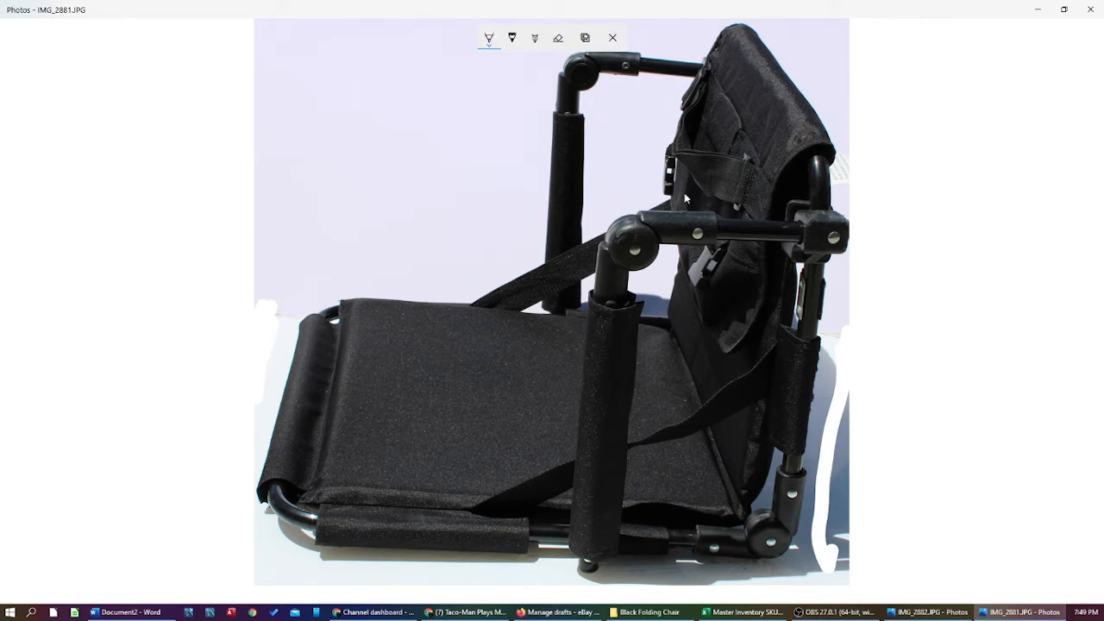
pyautogui.moveTo(851, 536)
pyautogui.mouseDown()
pyautogui.moveTo(845, 587)
pyautogui.moveTo(756, 597)
pyautogui.mouseUp()
pyautogui.moveTo(653, 602)
pyautogui.mouseDown()
pyautogui.moveTo(722, 591)
pyautogui.moveTo(668, 585)
pyautogui.moveTo(829, 573)
pyautogui.moveTo(654, 583)
pyautogui.moveTo(763, 572)
pyautogui.moveTo(814, 554)
pyautogui.moveTo(828, 532)
pyautogui.moveTo(820, 556)
pyautogui.moveTo(789, 580)
pyautogui.moveTo(832, 524)
pyautogui.moveTo(844, 572)
pyautogui.mouseUp()
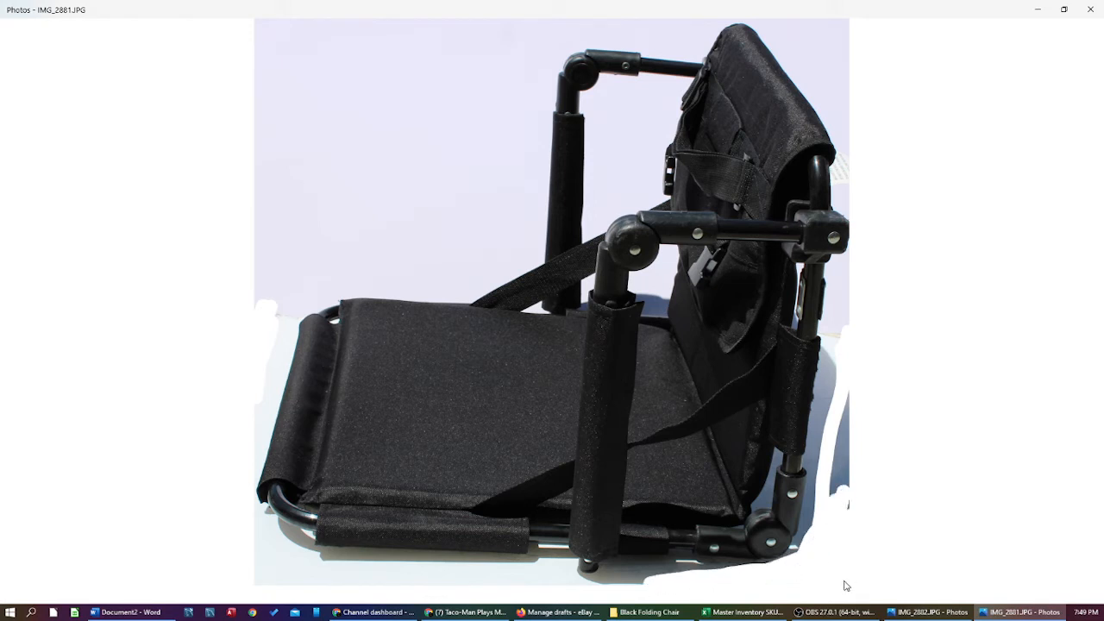
pyautogui.moveTo(871, 408); pyautogui.dragTo(828, 507)
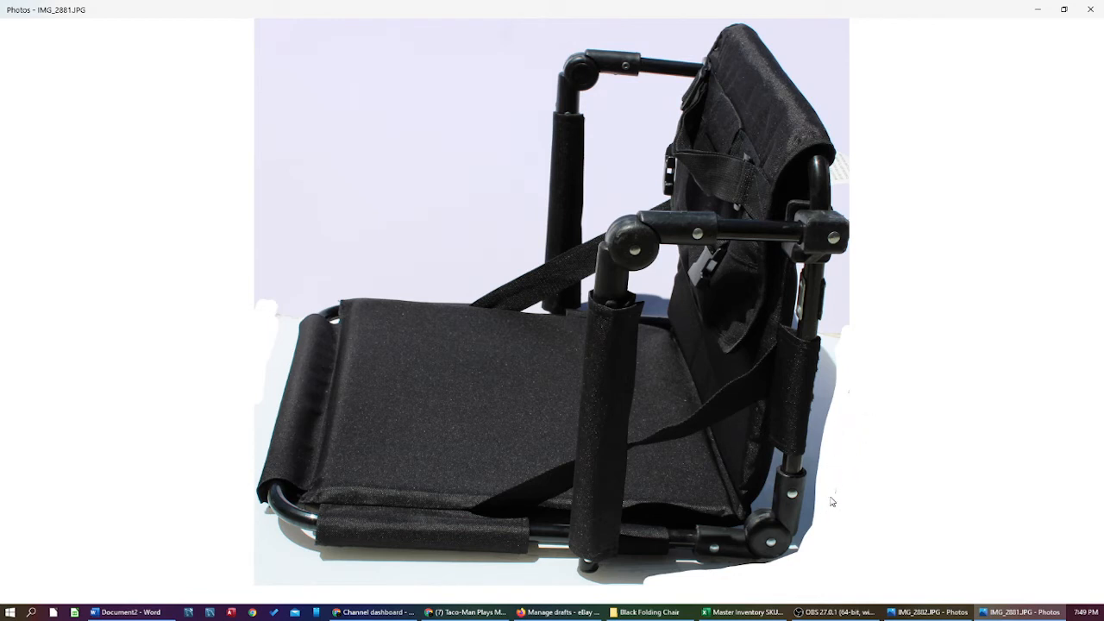
pyautogui.moveTo(860, 317)
pyautogui.mouseDown()
pyautogui.moveTo(844, 346)
pyautogui.moveTo(833, 451)
pyautogui.moveTo(832, 438)
pyautogui.mouseUp()
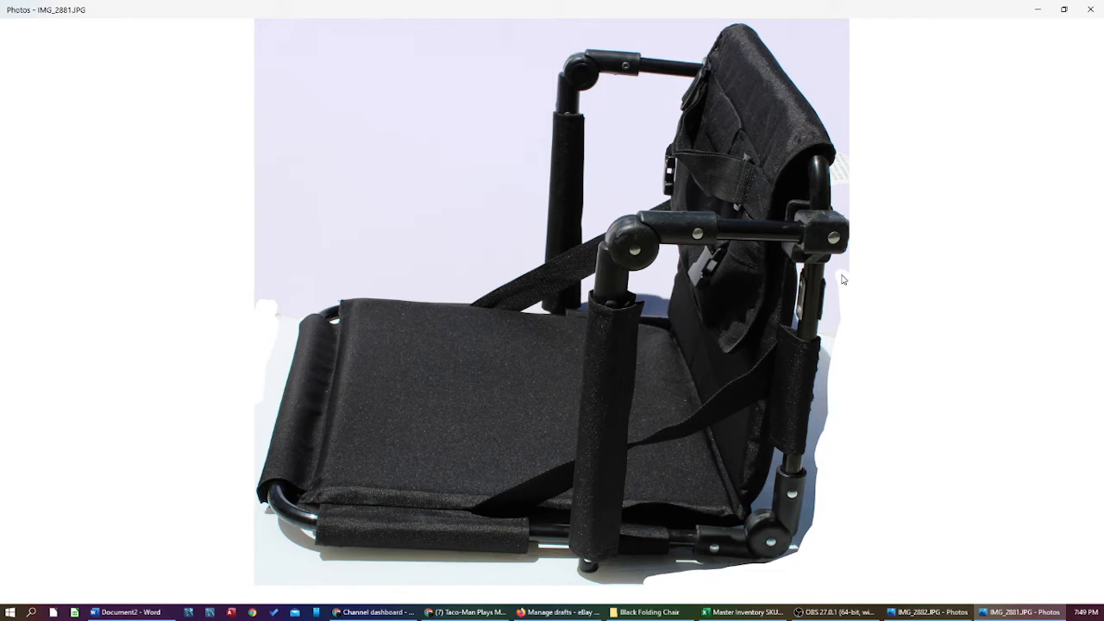
pyautogui.moveTo(302, 294)
pyautogui.mouseDown()
pyautogui.moveTo(274, 329)
pyautogui.moveTo(298, 296)
pyautogui.moveTo(240, 462)
pyautogui.moveTo(273, 180)
pyautogui.moveTo(352, 224)
pyautogui.moveTo(407, 209)
pyautogui.mouseUp()
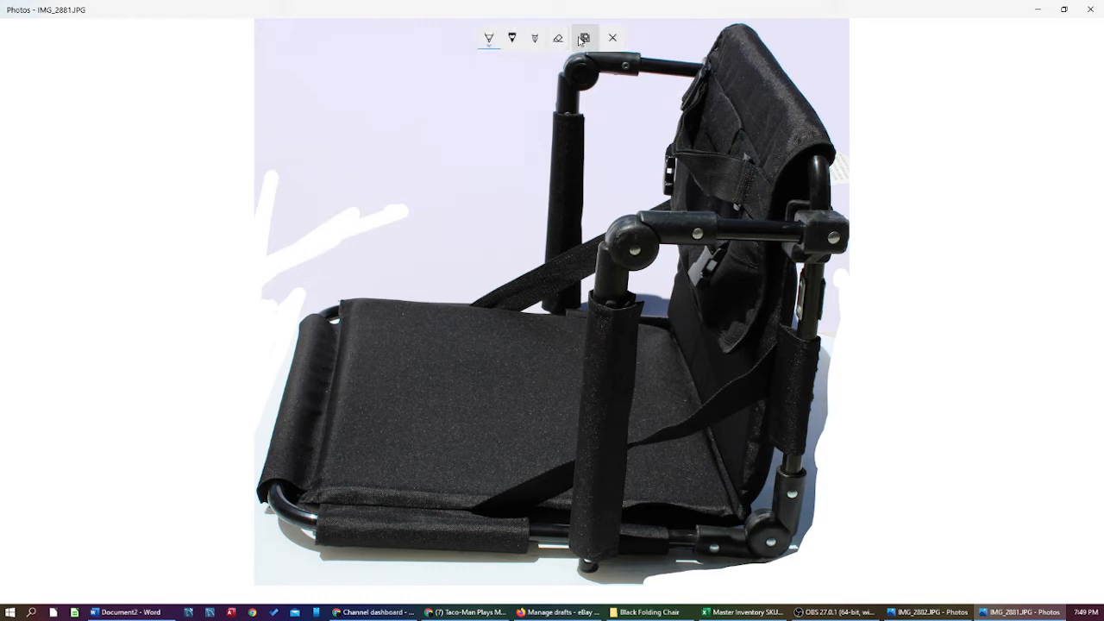
# Check the drawing tools' options and close IMG_2881 without saving the white strokes.
pyautogui.click(488, 47)
pyautogui.click(513, 46)
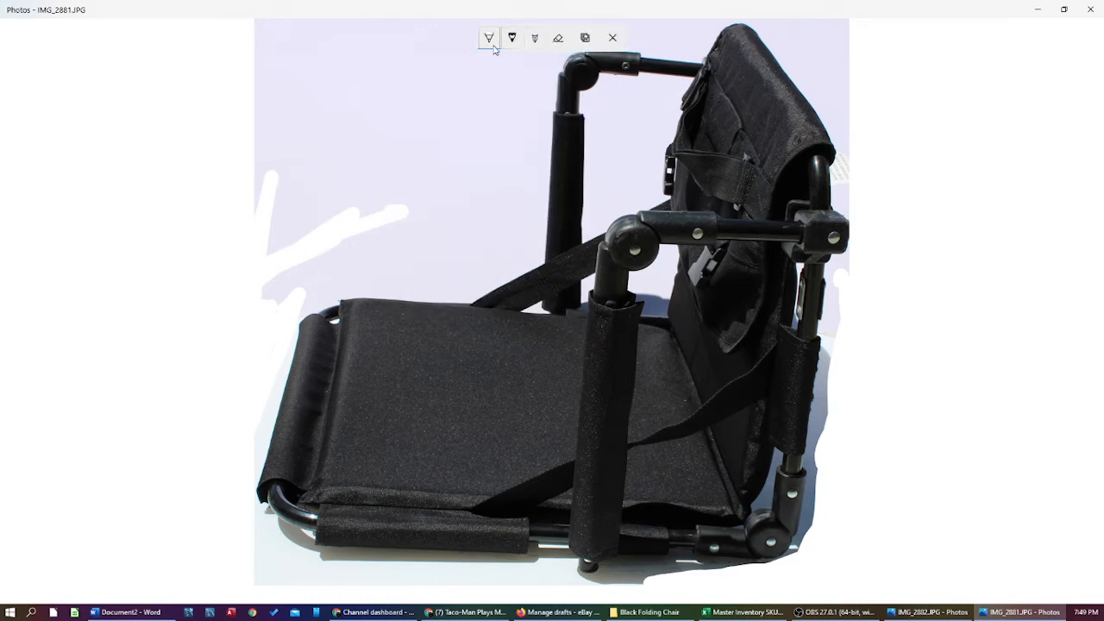
pyautogui.click(492, 45)
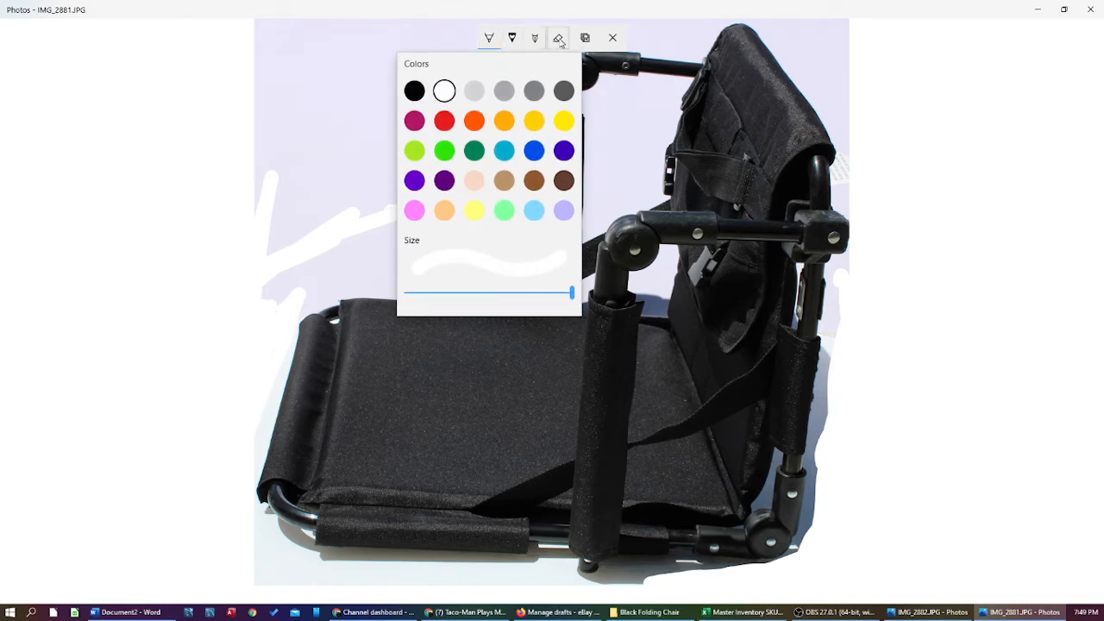
pyautogui.click(560, 43)
pyautogui.click(613, 37)
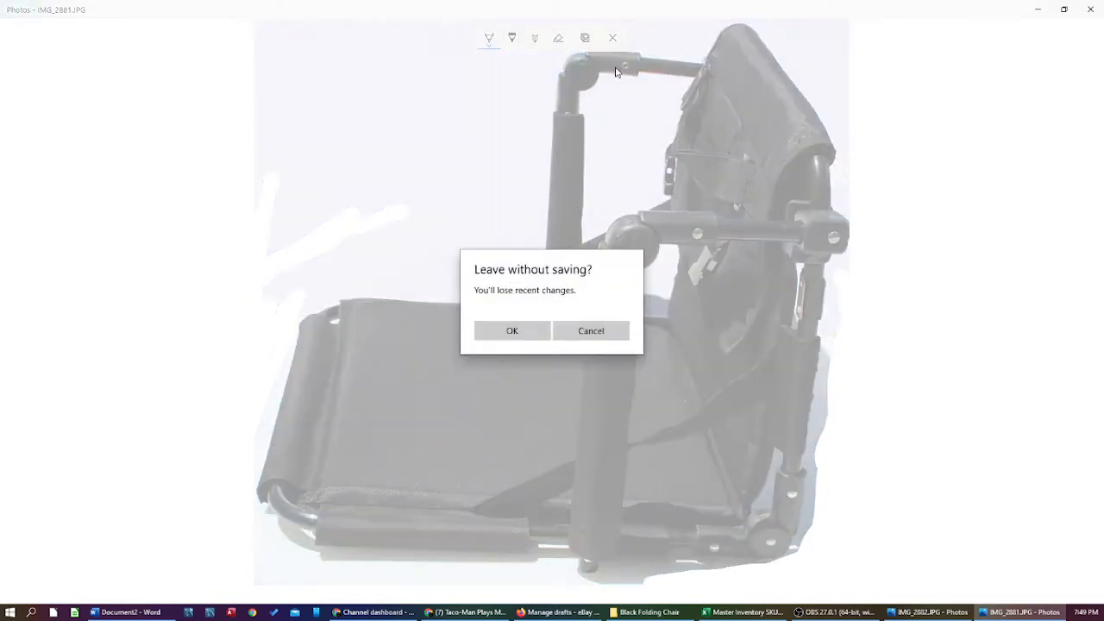
pyautogui.click(565, 329)
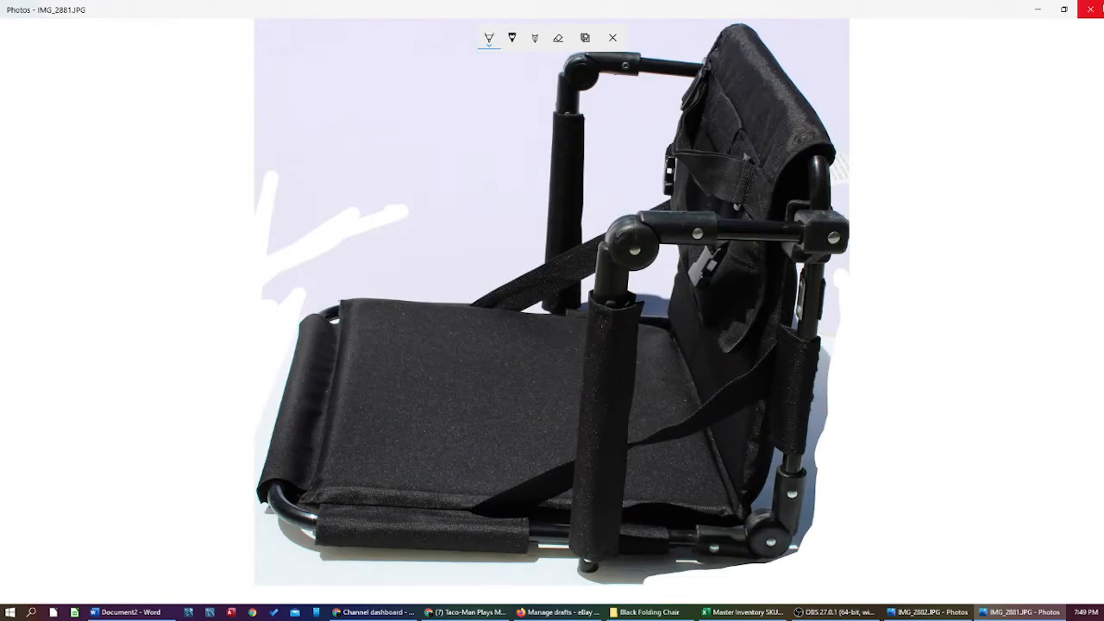
pyautogui.click(1092, 10)
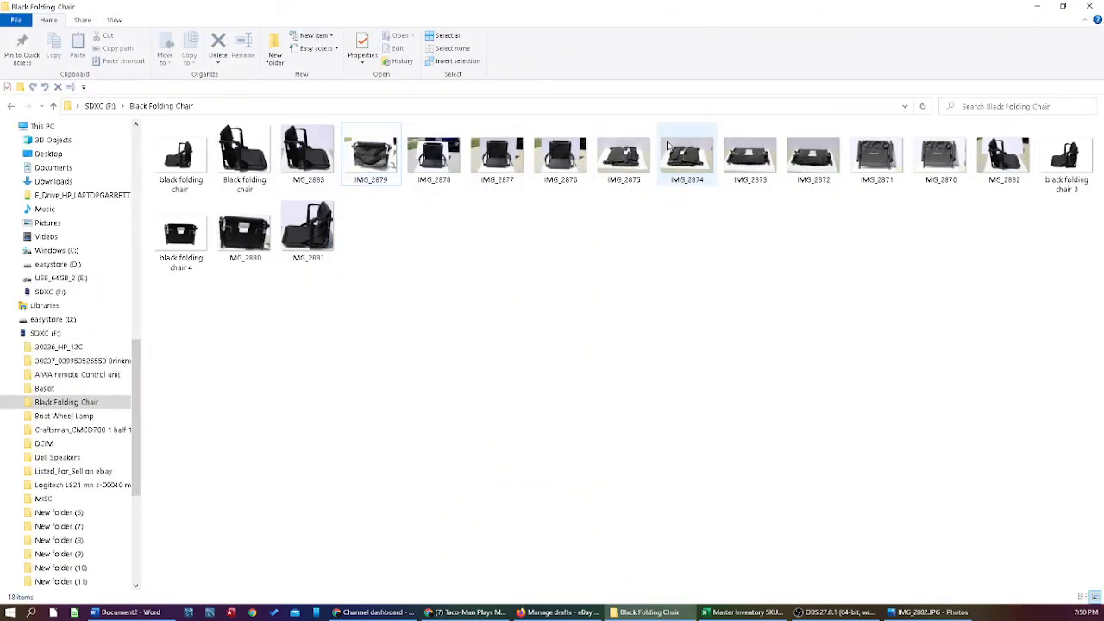
# Open IMG_2882 from the Black Folding Chair folder in Paint and maximize the window.
pyautogui.rightClick(986, 162)
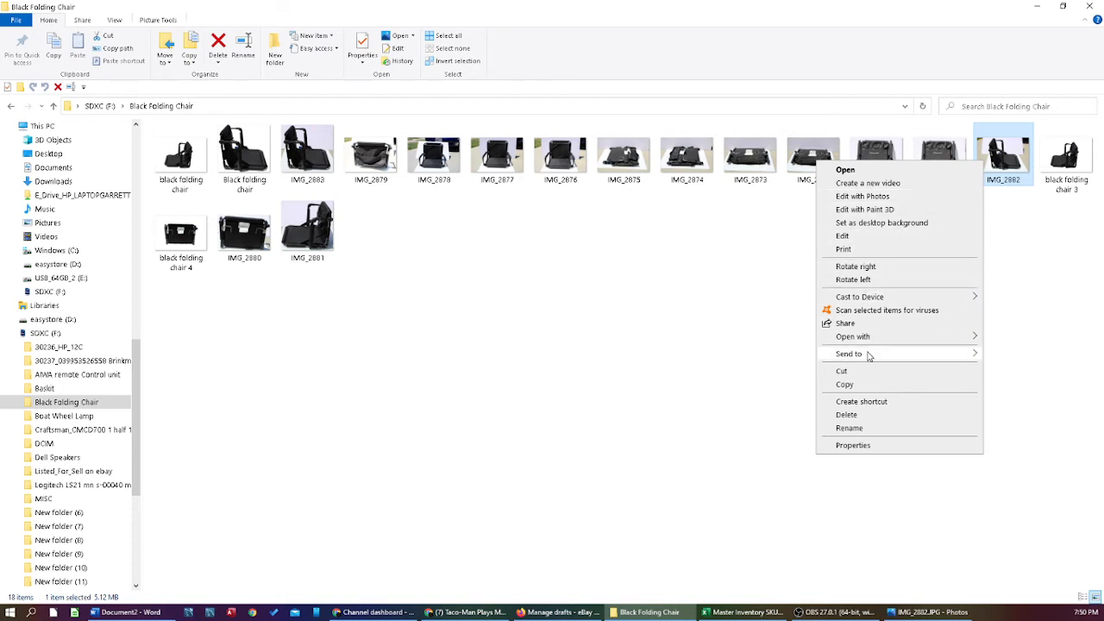
pyautogui.moveTo(867, 339)
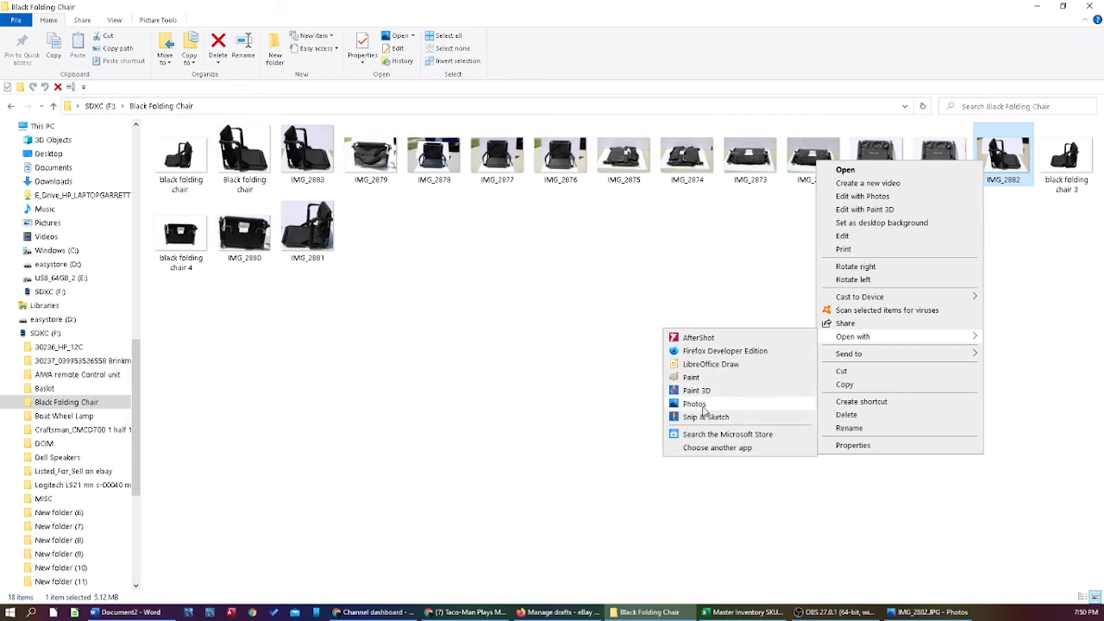
pyautogui.click(694, 379)
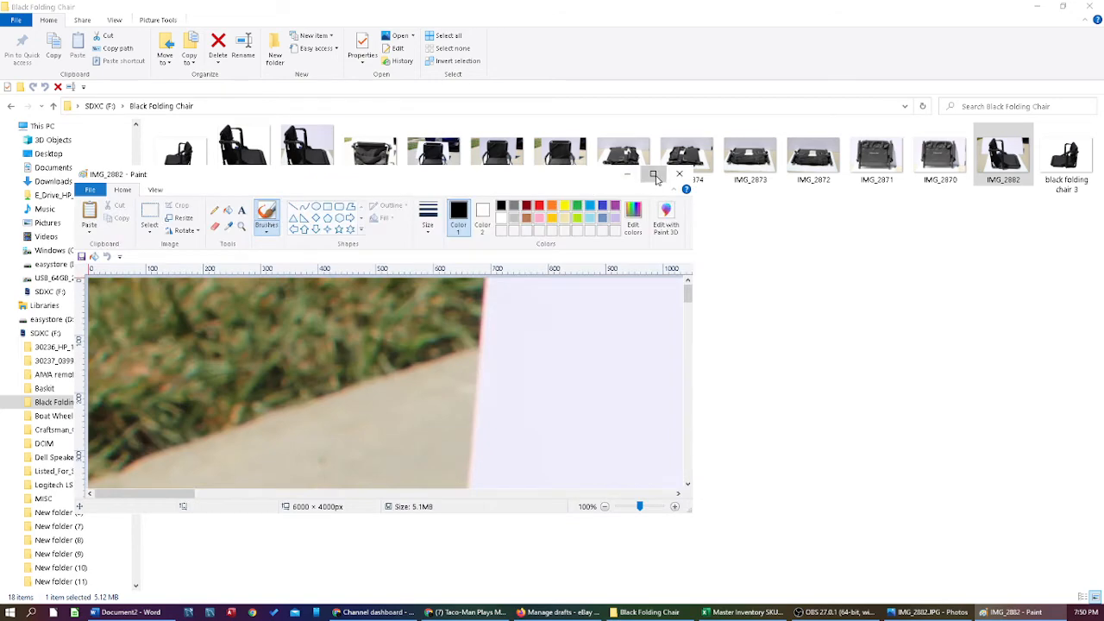
pyautogui.click(655, 176)
# Select a rectangle of about 3900 × 3850 px closely around the whole chair in IMG_2882 and cut it out.
pyautogui.scroll(-10, 688, 329)
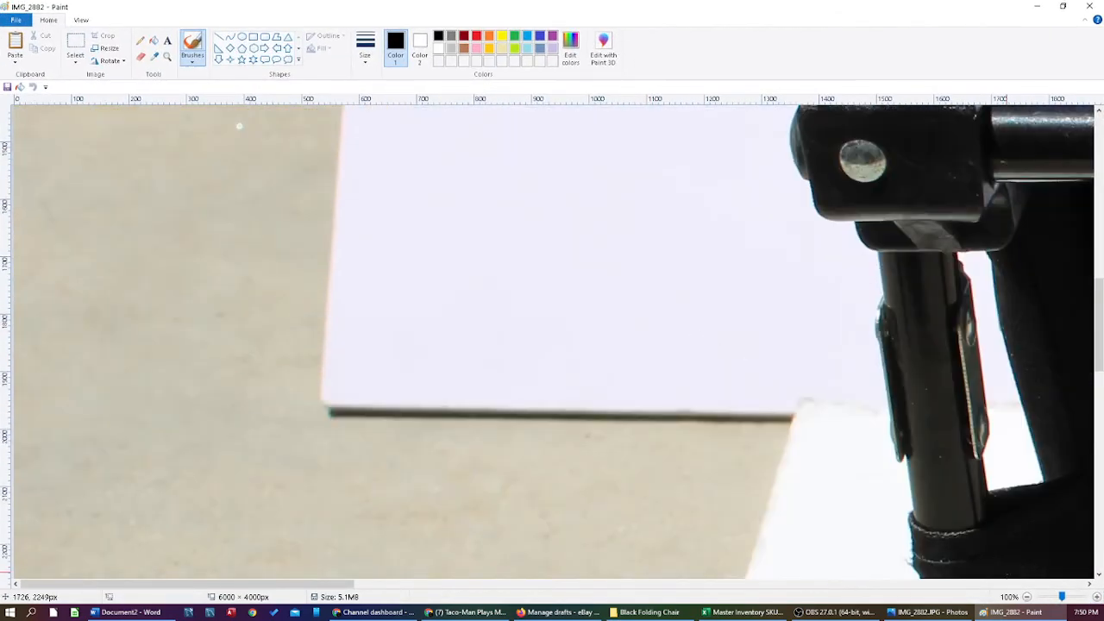
pyautogui.click(1040, 598)
pyautogui.click(1027, 598)
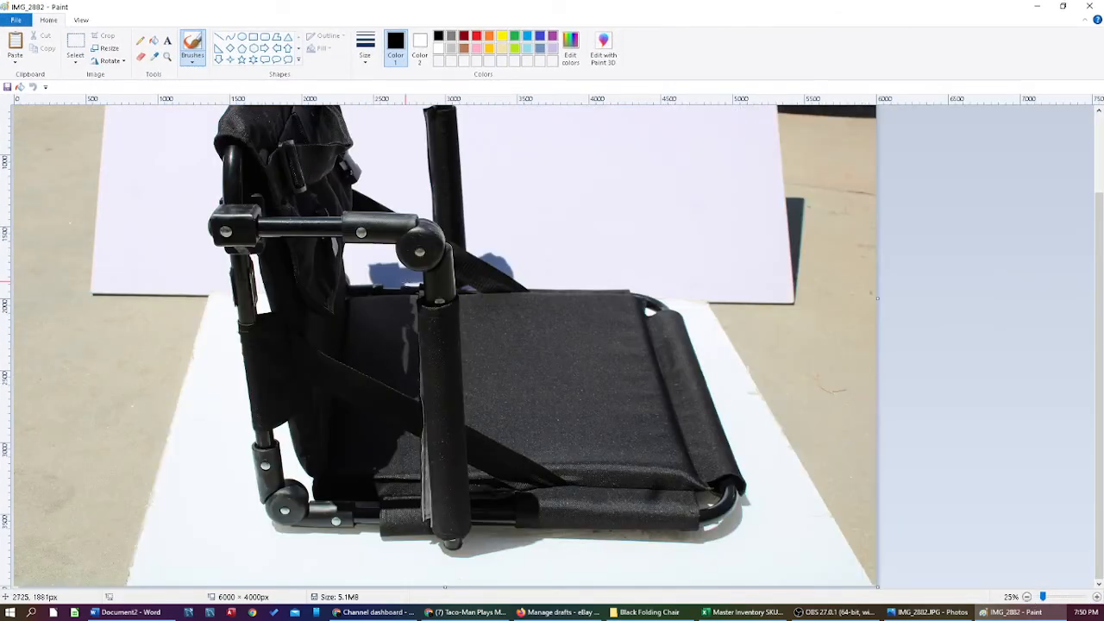
pyautogui.click(1029, 598)
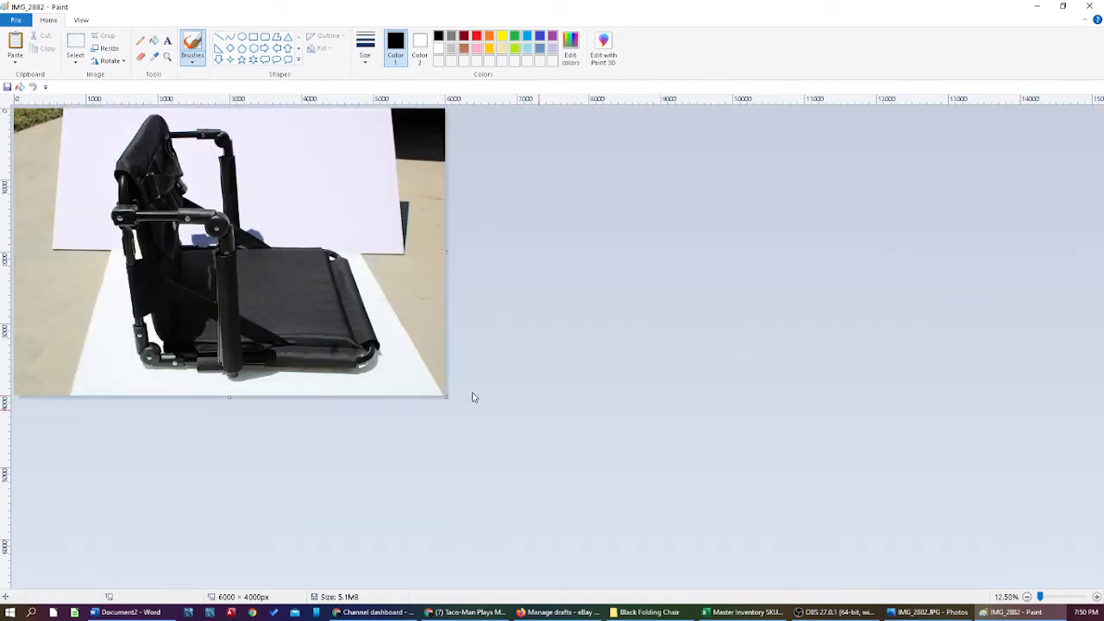
pyautogui.click(72, 52)
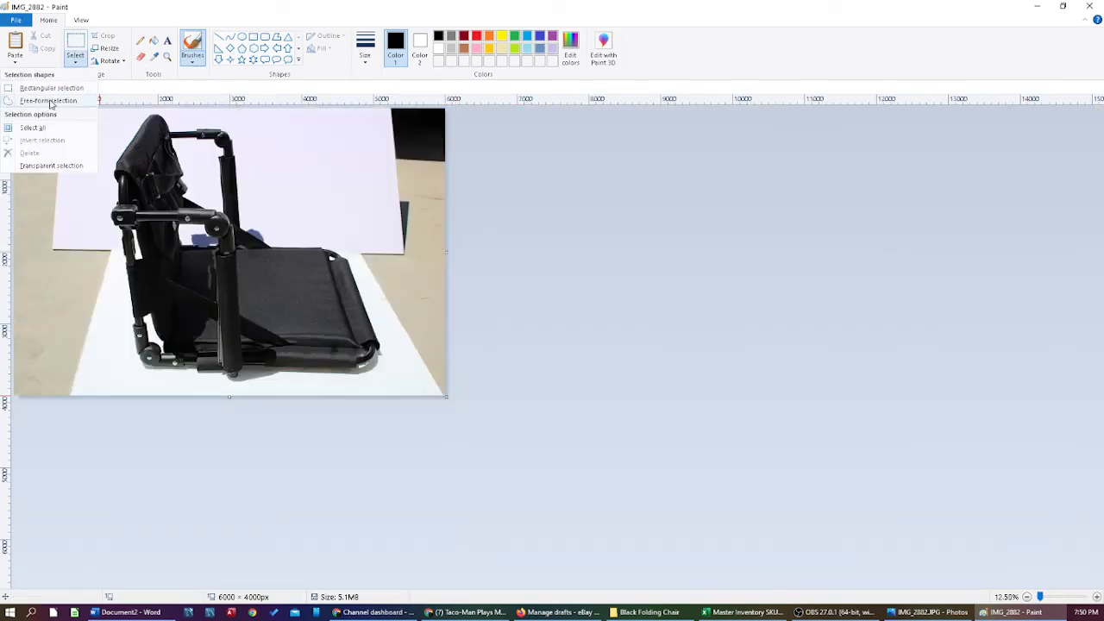
pyautogui.click(52, 87)
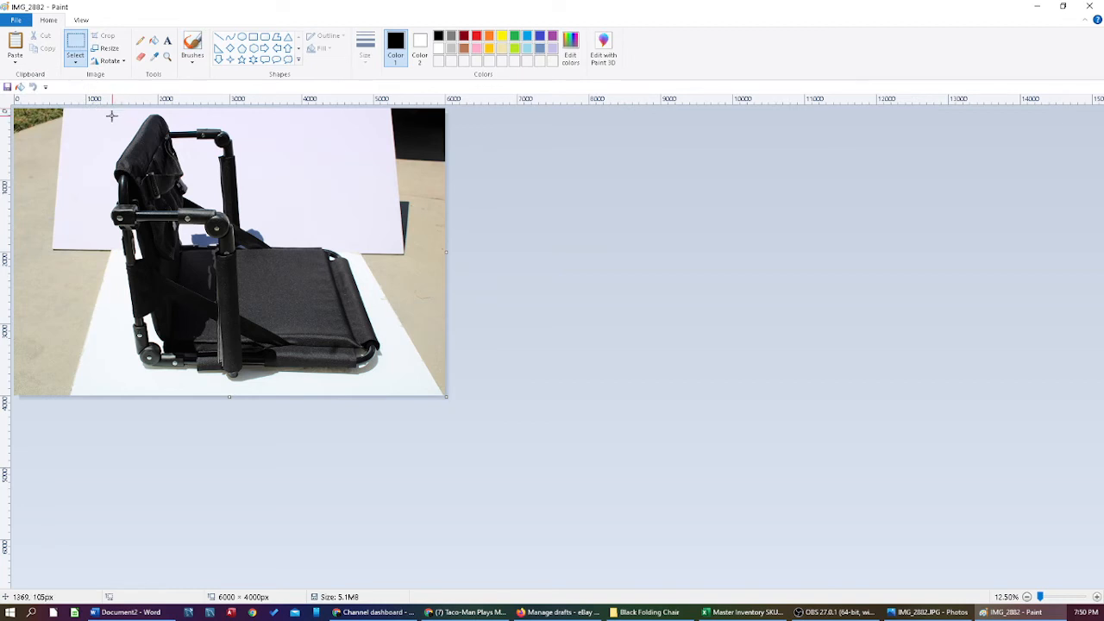
pyautogui.moveTo(102, 111); pyautogui.dragTo(384, 388)
pyautogui.rightClick(204, 174)
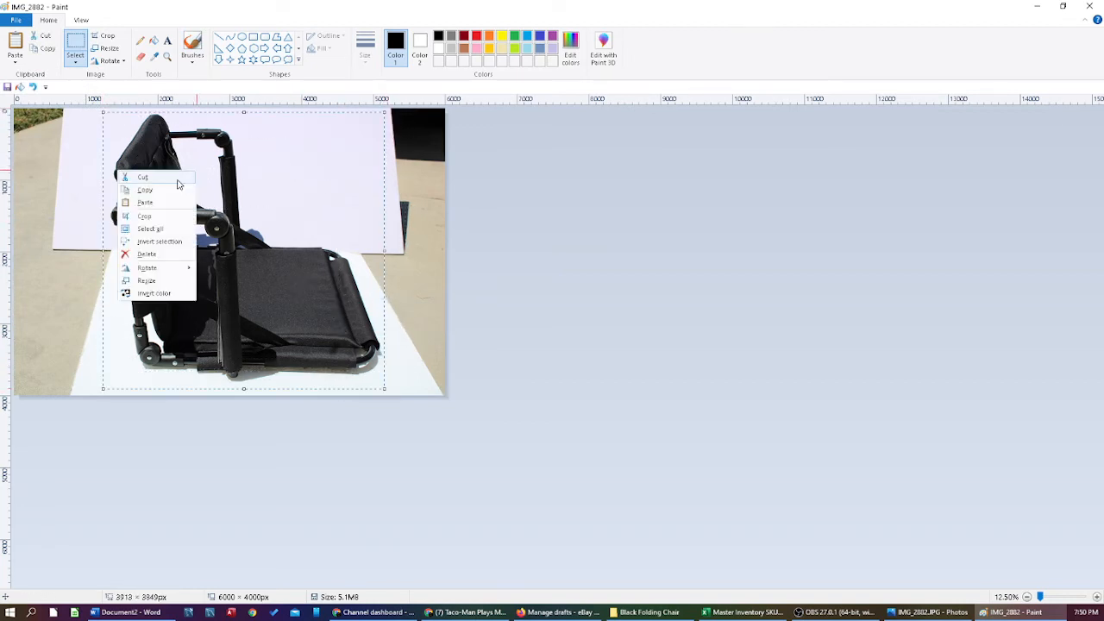
pyautogui.click(178, 184)
# Start a new picture without saving the changes to IMG_2882, and paste the cut-out chair into it.
pyautogui.click(15, 21)
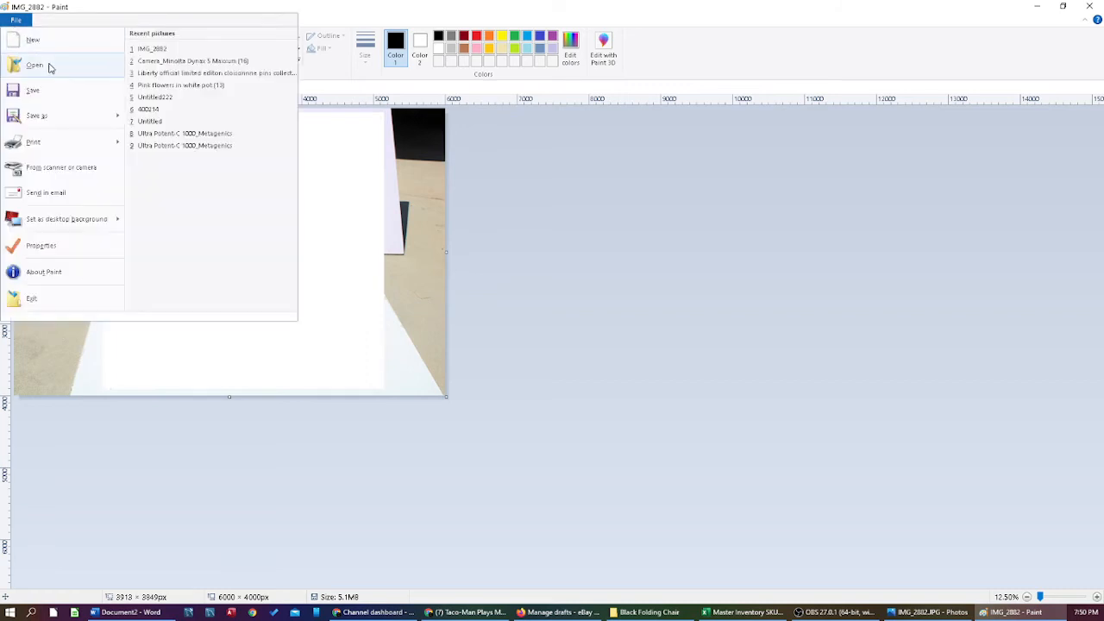
pyautogui.click(45, 45)
pyautogui.click(570, 315)
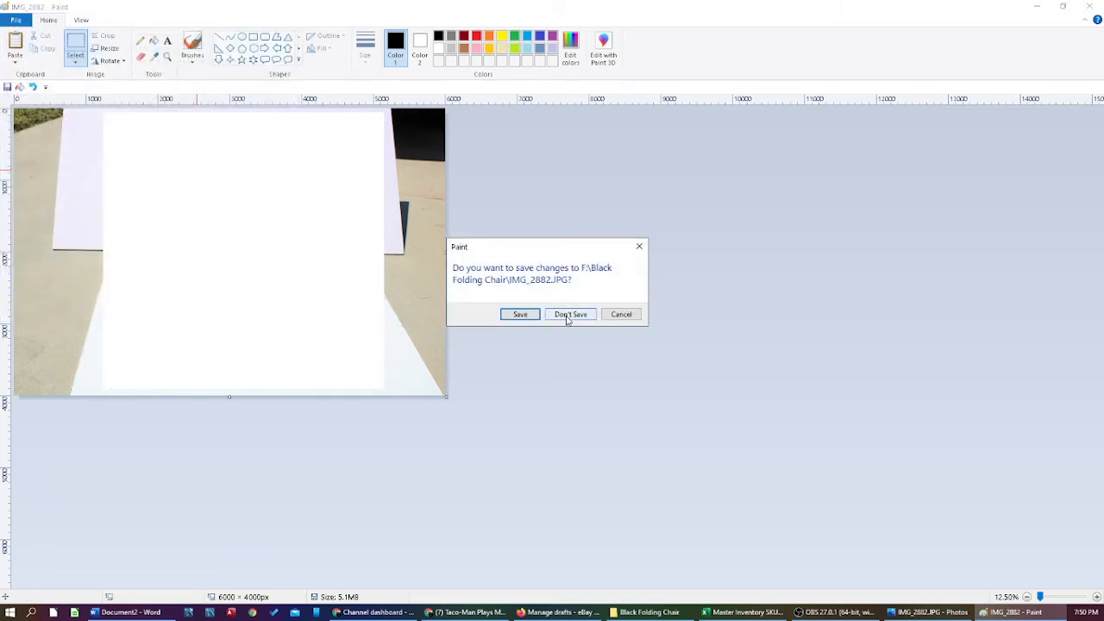
pyautogui.rightClick(131, 208)
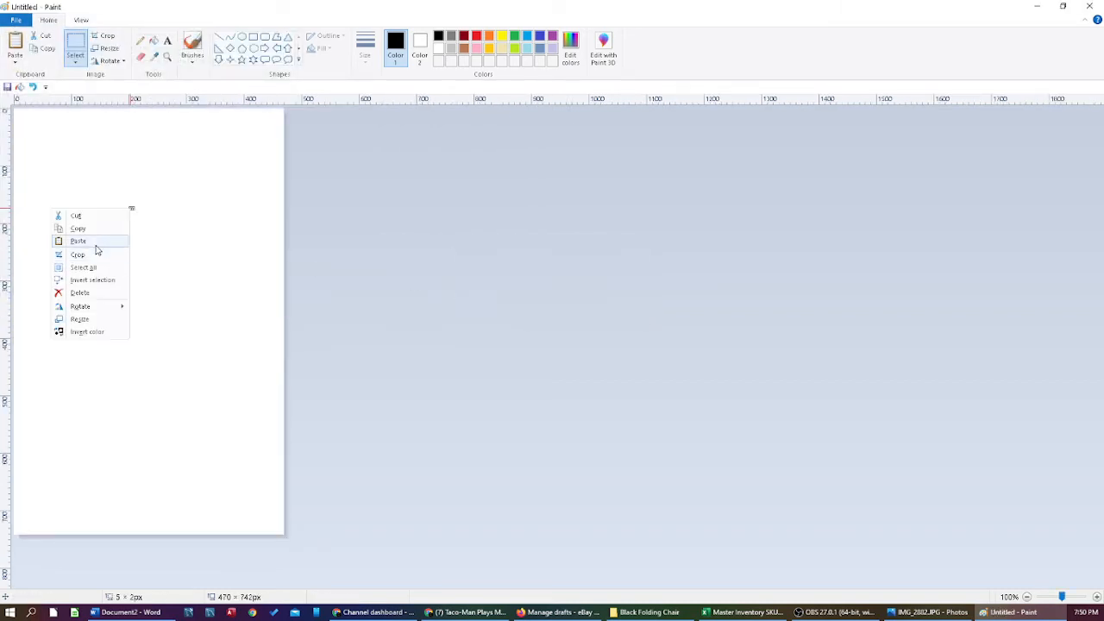
pyautogui.click(92, 242)
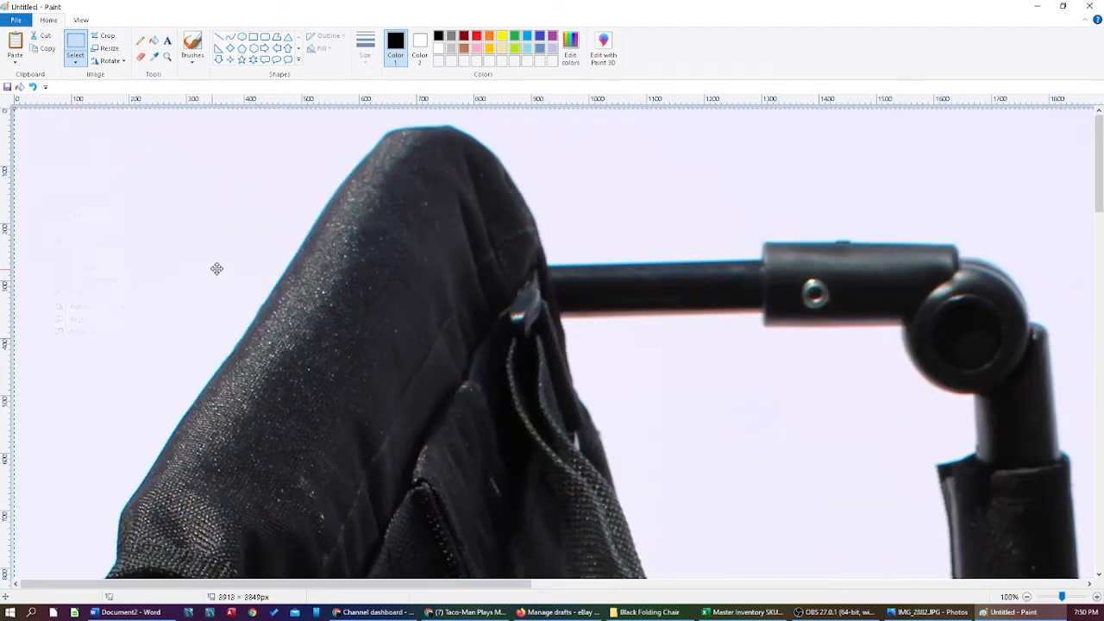
# Sample the lavender backdrop beside the chair as the foreground colour.
pyautogui.click(1027, 596)
pyautogui.click(1026, 596)
pyautogui.click(1026, 596)
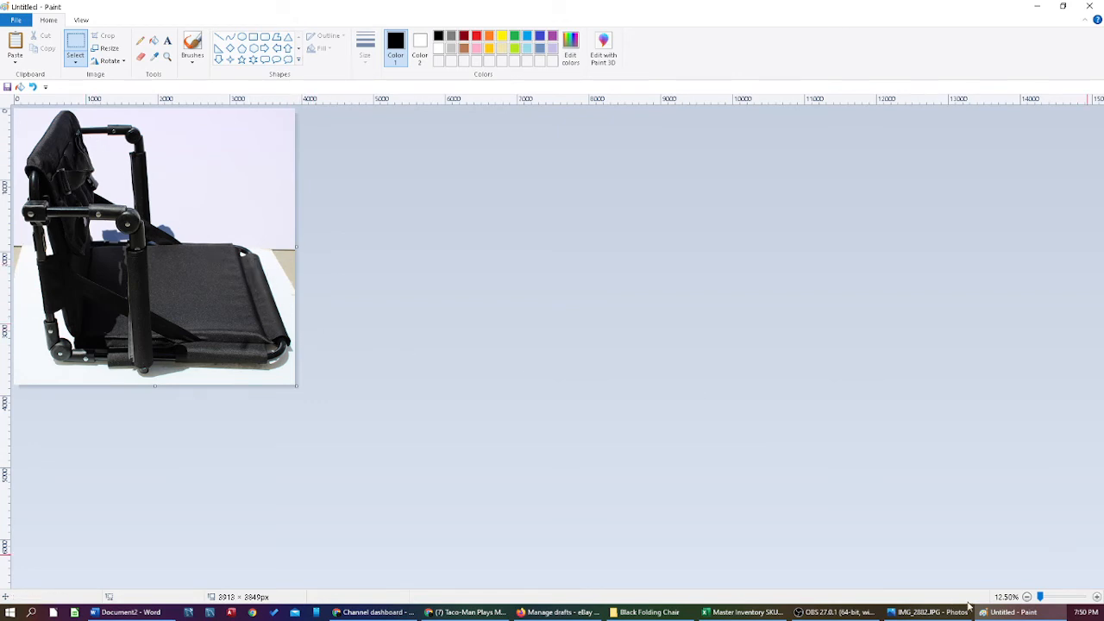
pyautogui.click(1095, 597)
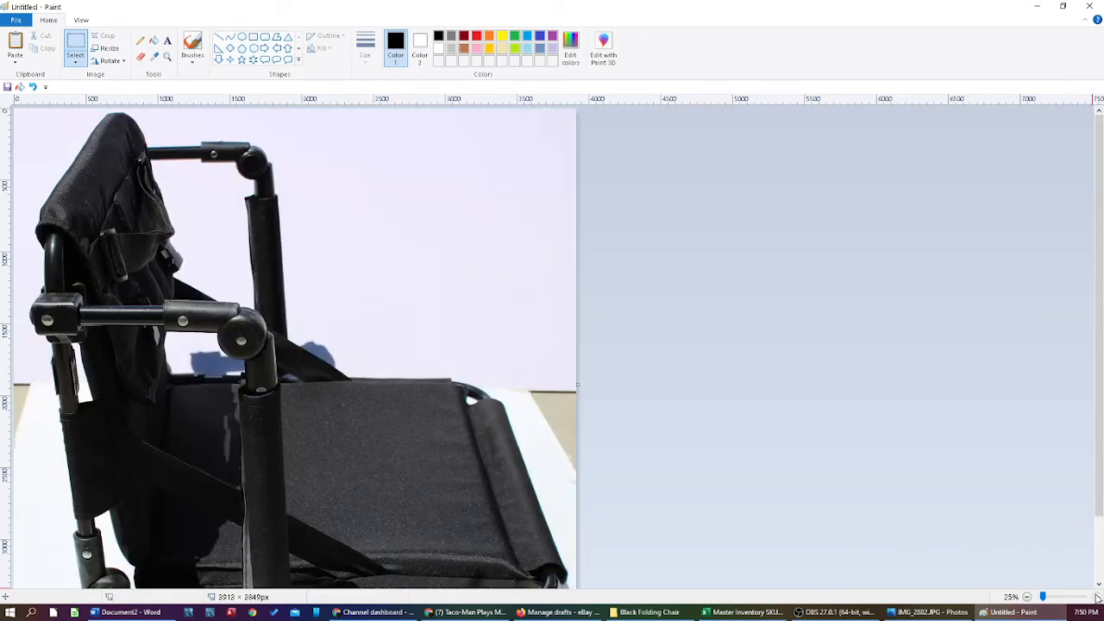
pyautogui.click(1028, 597)
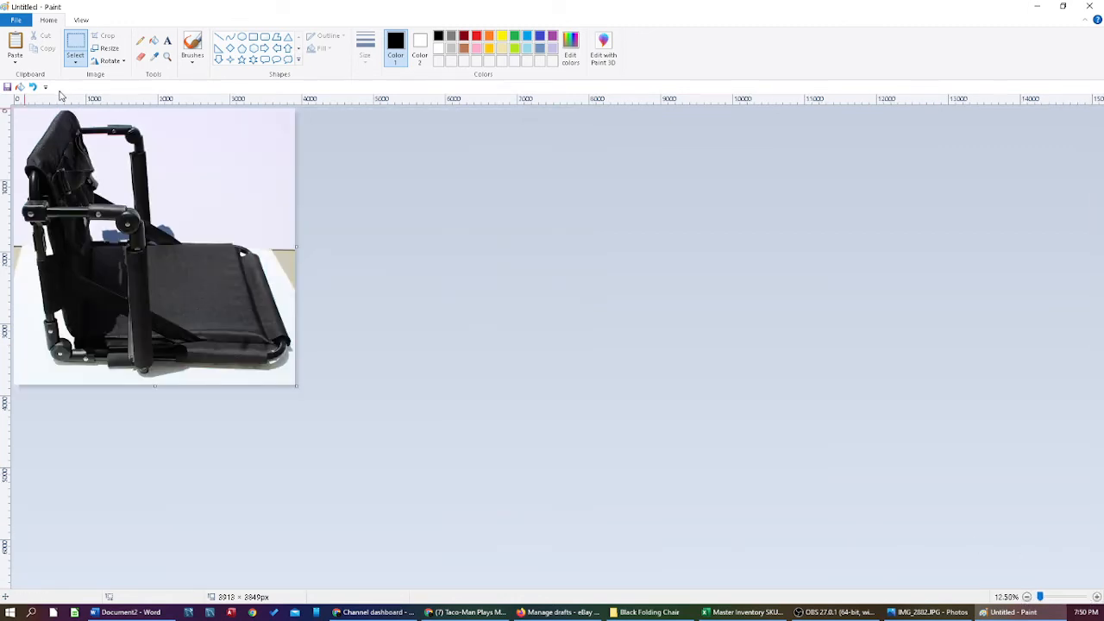
pyautogui.click(85, 49)
pyautogui.click(156, 57)
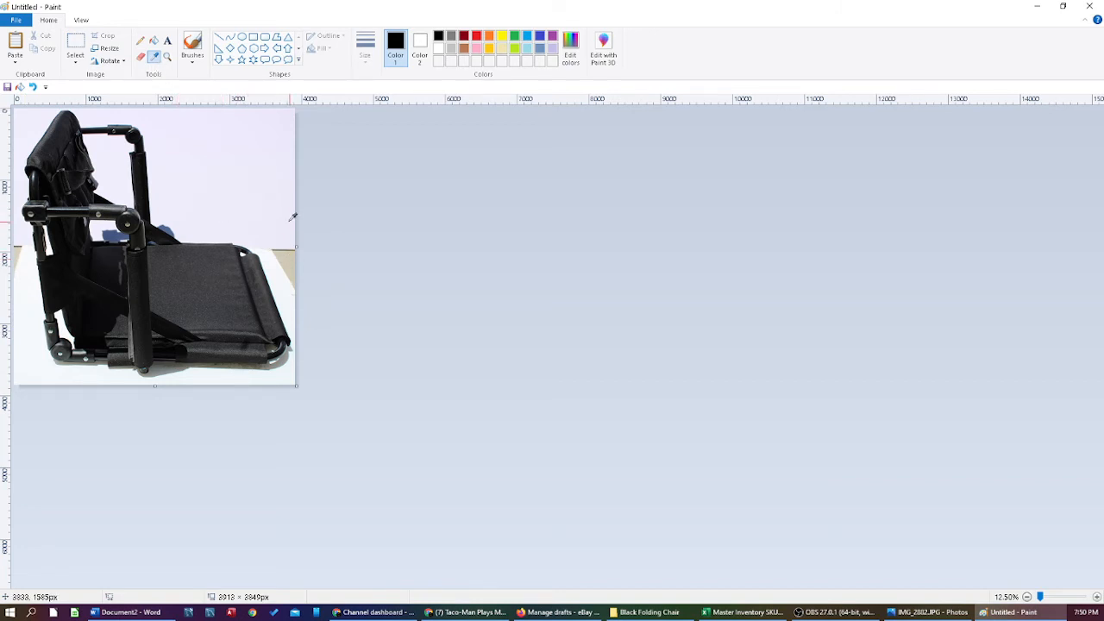
pyautogui.click(262, 195)
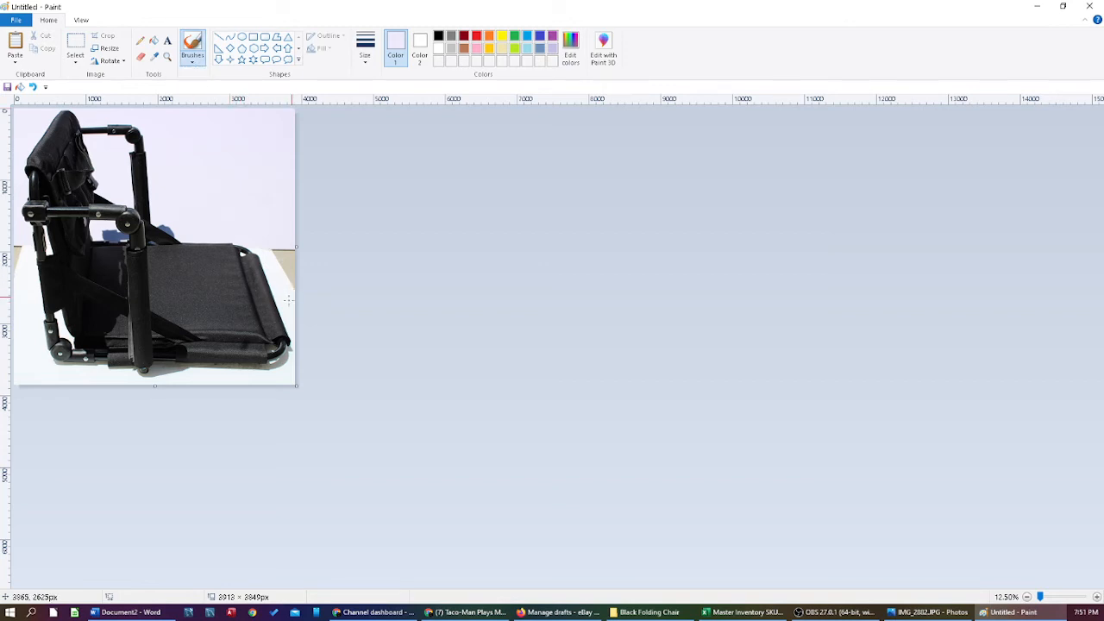
pyautogui.click(156, 58)
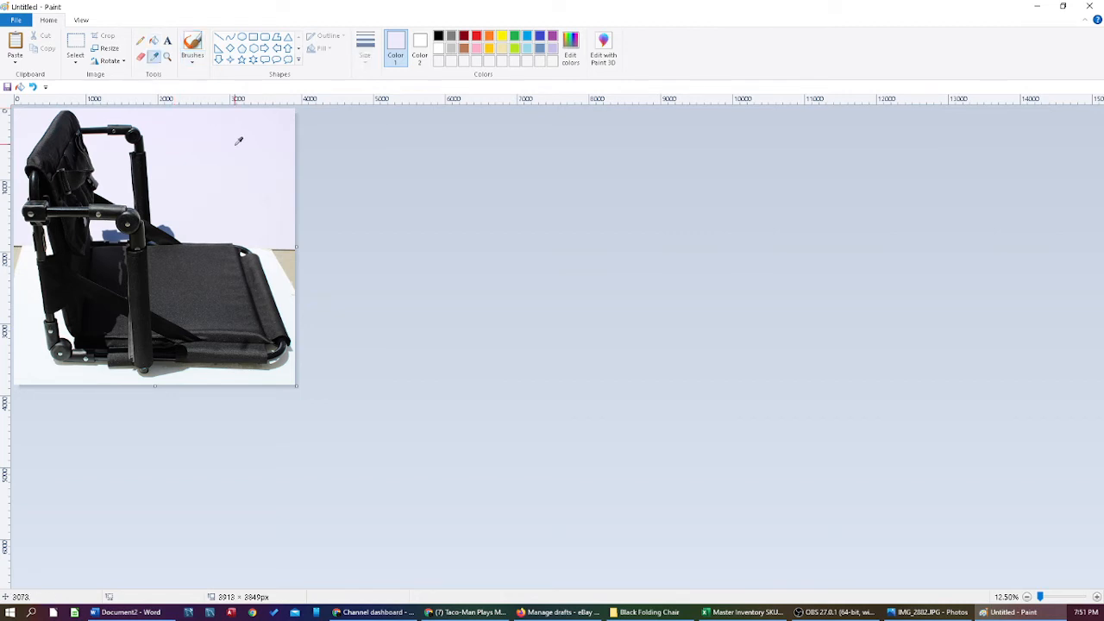
pyautogui.click(239, 143)
# Set the foreground colour to white and brush over the beige patch beside the seat's far right corner.
pyautogui.click(155, 41)
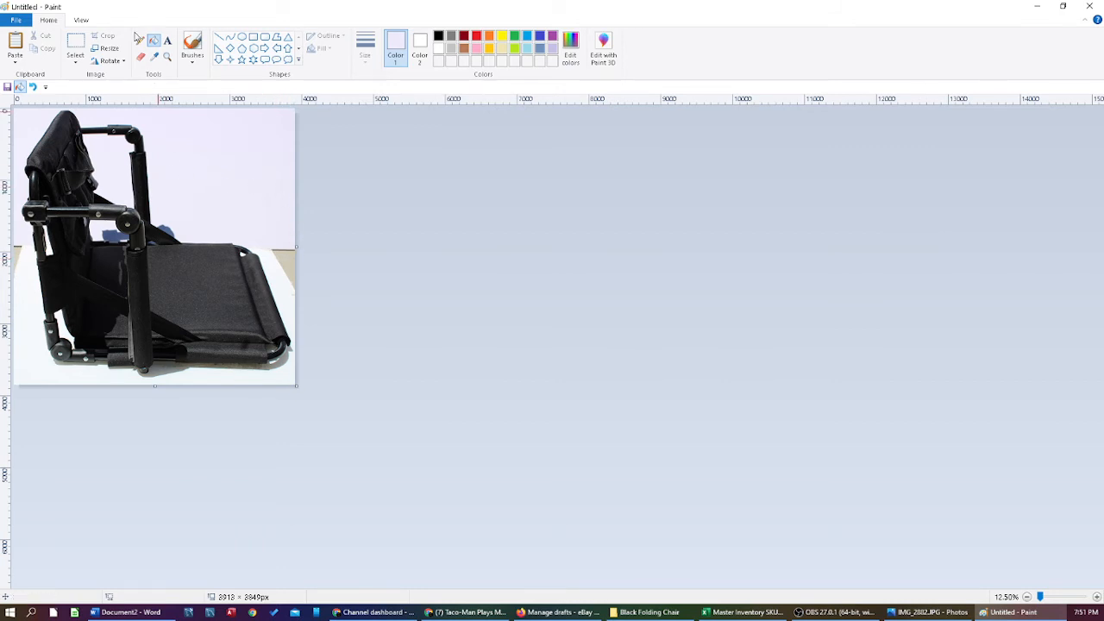
pyautogui.click(193, 60)
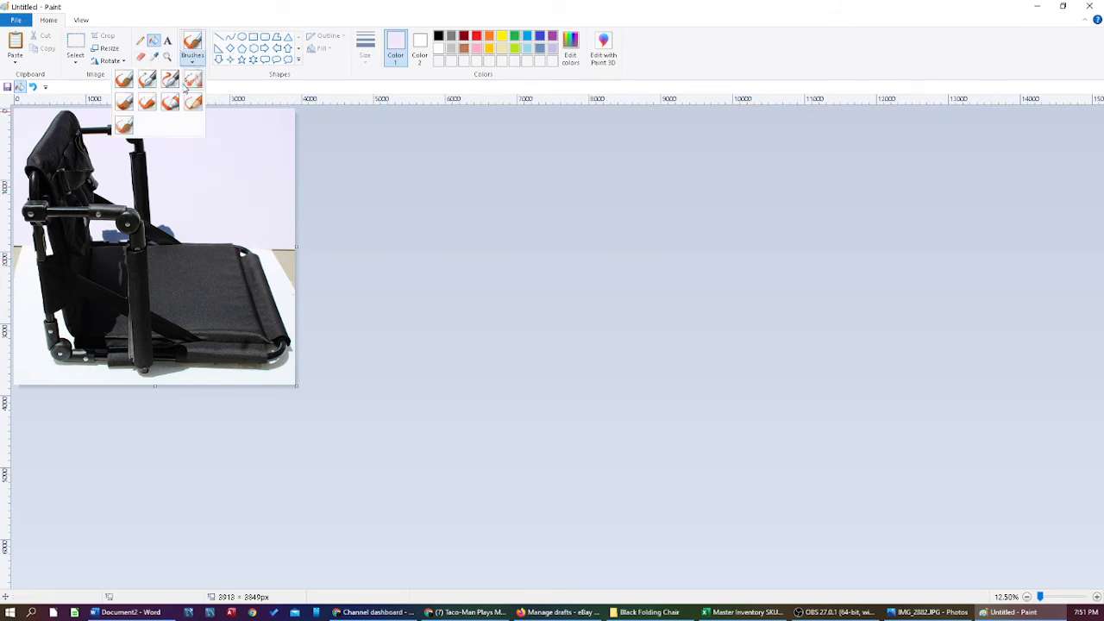
pyautogui.click(124, 80)
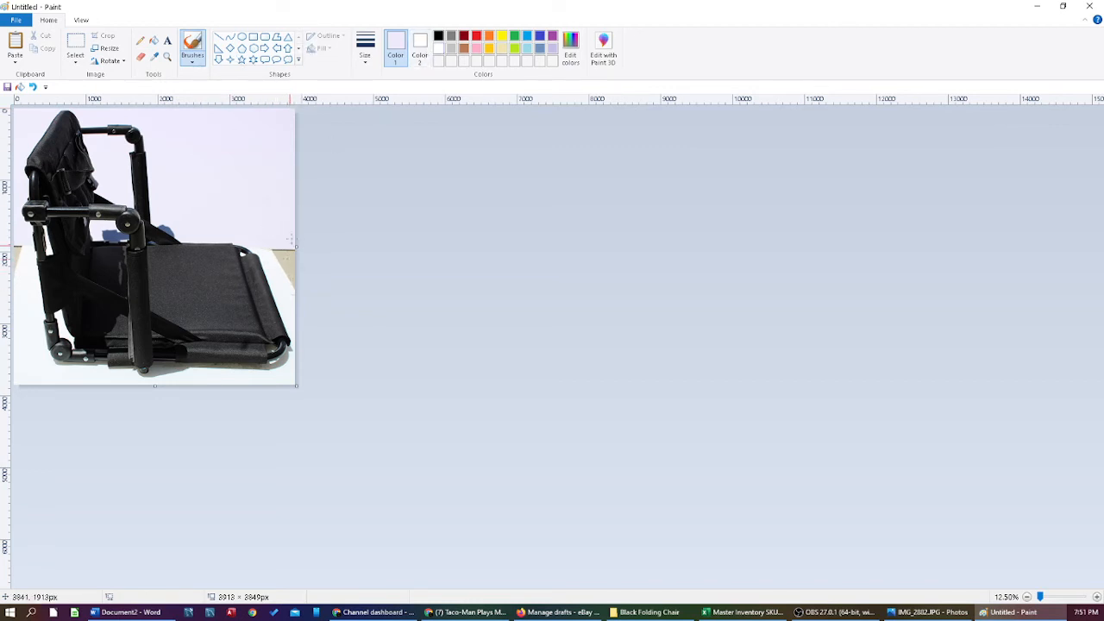
pyautogui.click(192, 60)
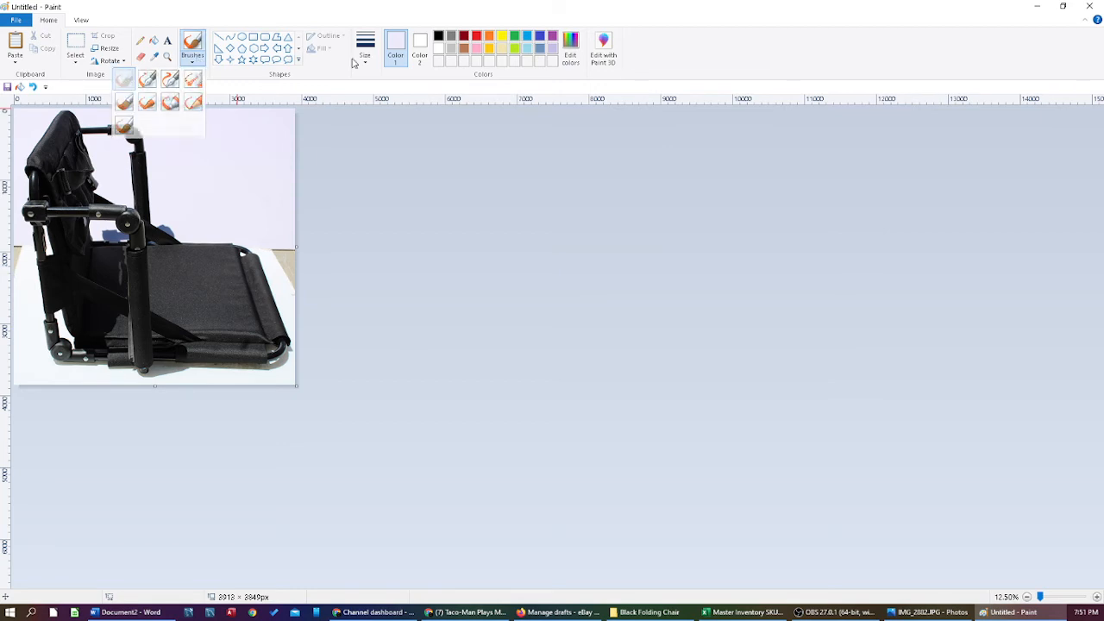
pyautogui.click(438, 49)
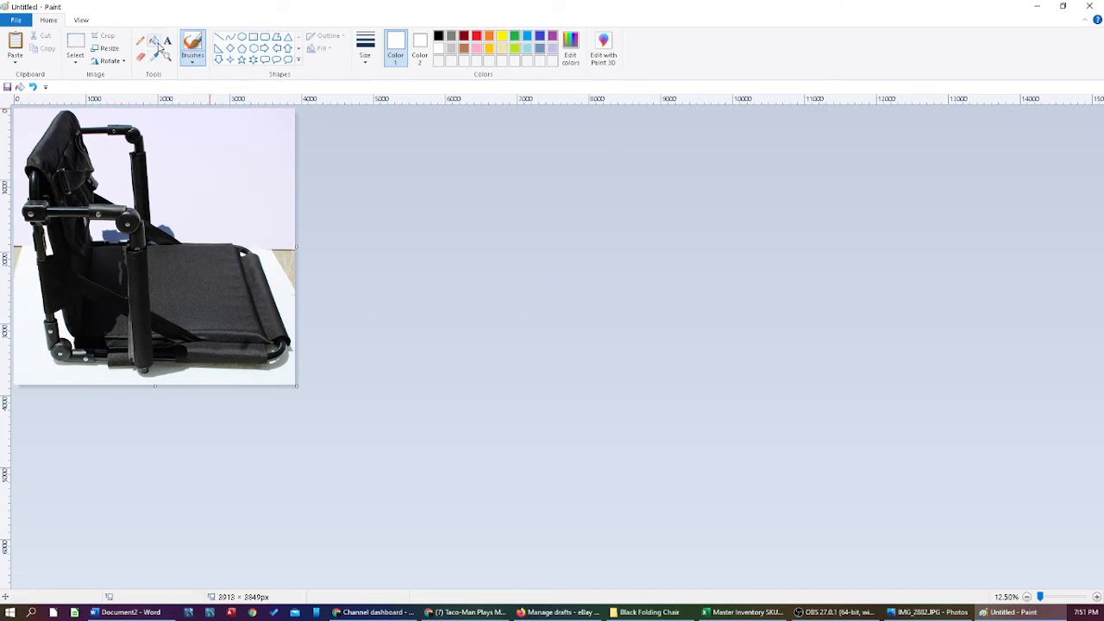
# Paint more white over the beige patch beside the seat's right corner using the Marker brush at the thickest size.
pyautogui.click(192, 60)
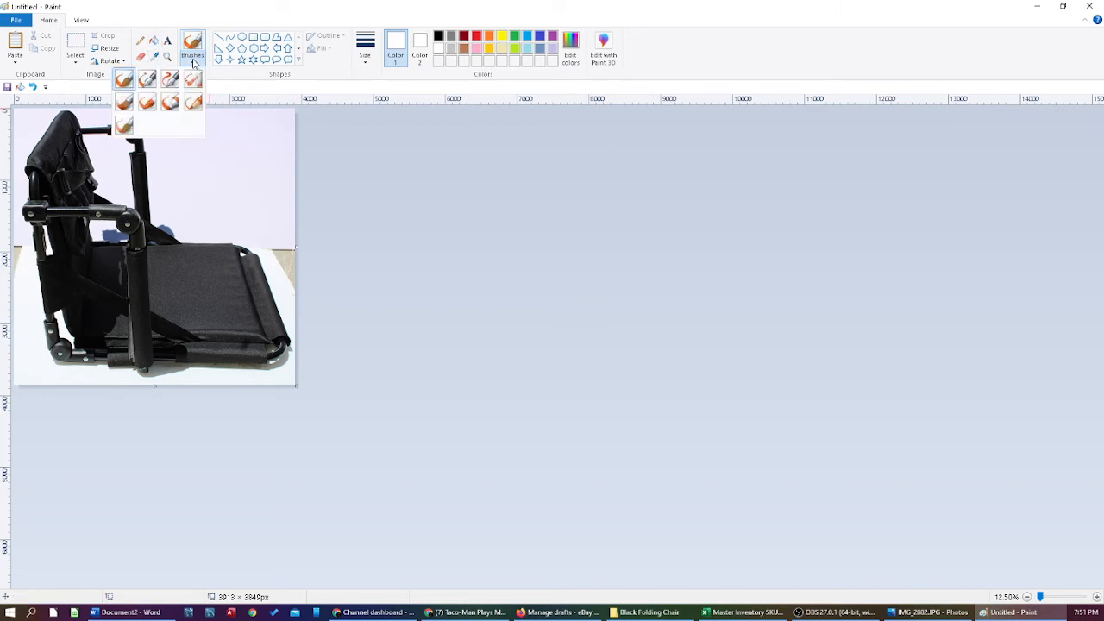
pyautogui.click(172, 103)
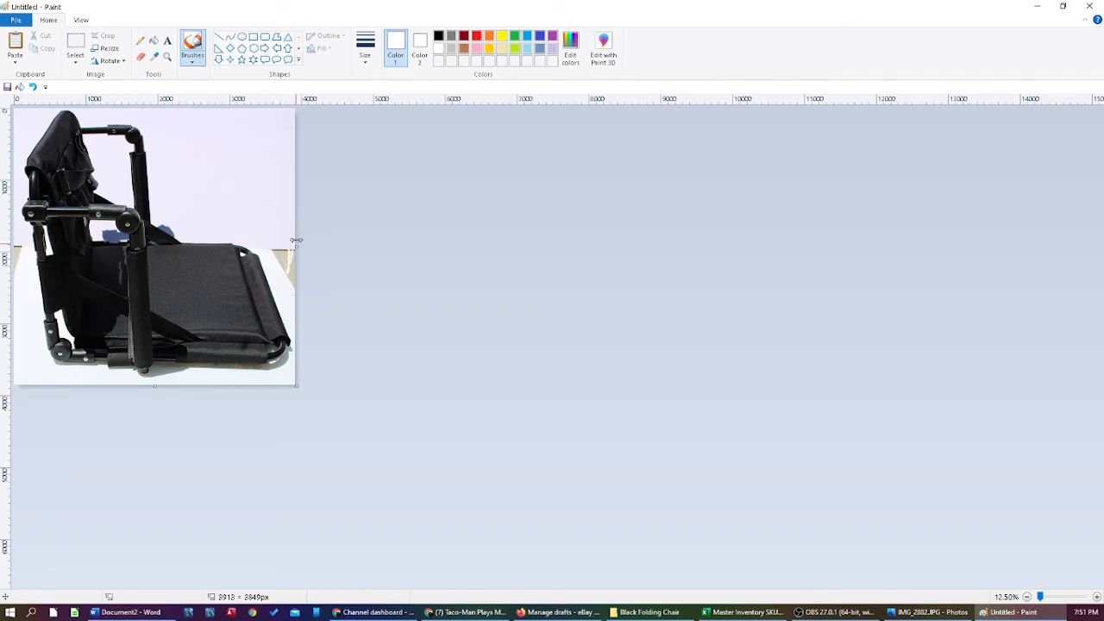
pyautogui.click(193, 60)
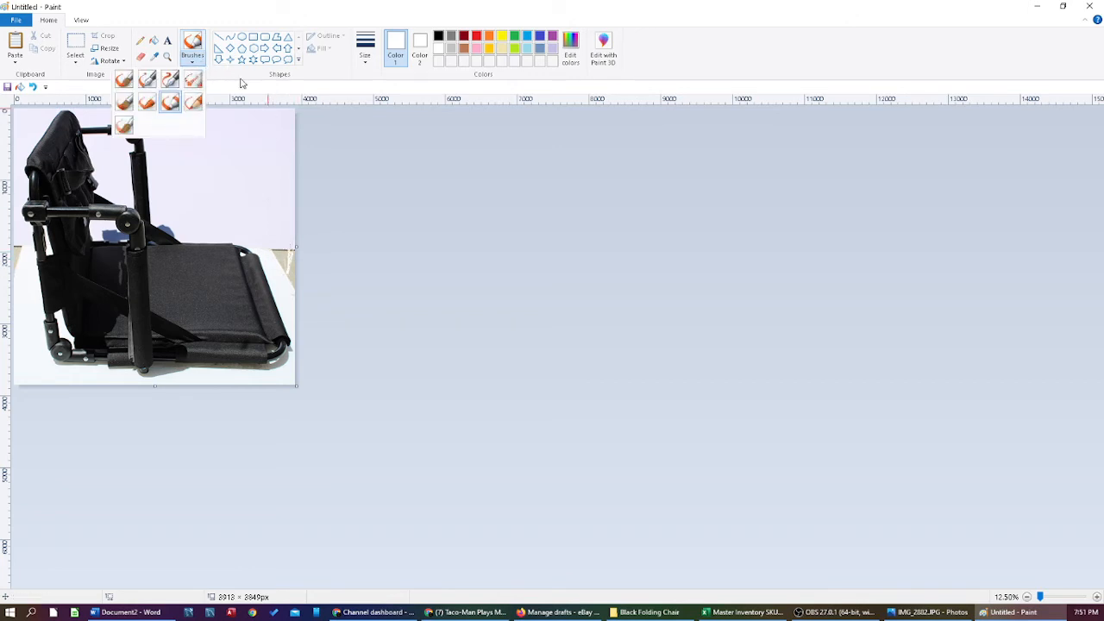
pyautogui.click(365, 59)
pyautogui.click(341, 148)
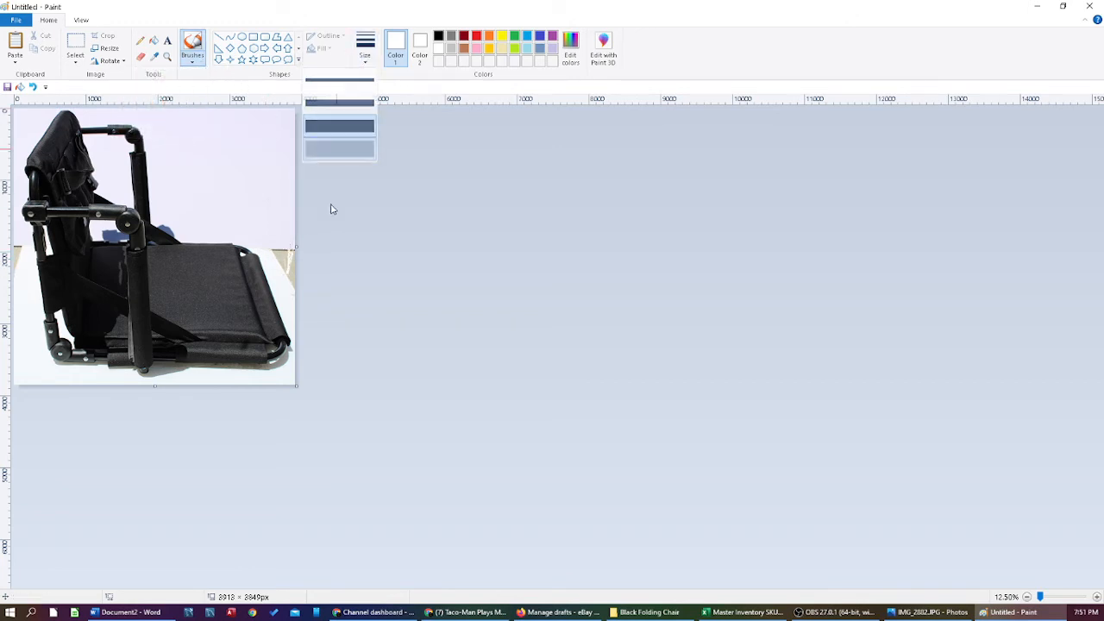
pyautogui.click(365, 52)
pyautogui.click(355, 142)
pyautogui.click(195, 60)
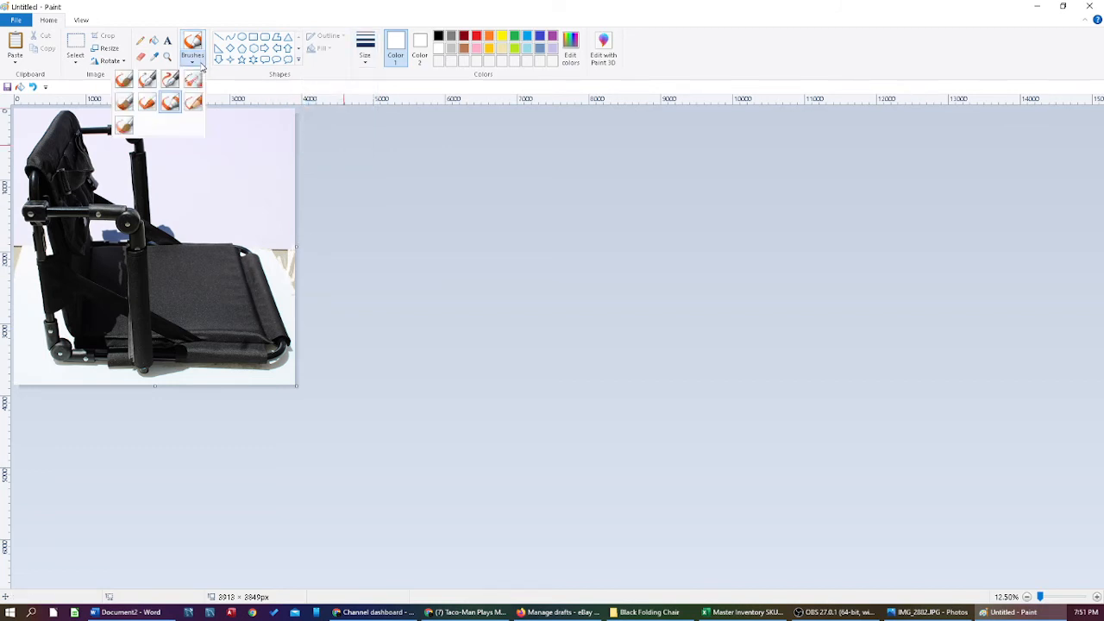
pyautogui.click(1094, 598)
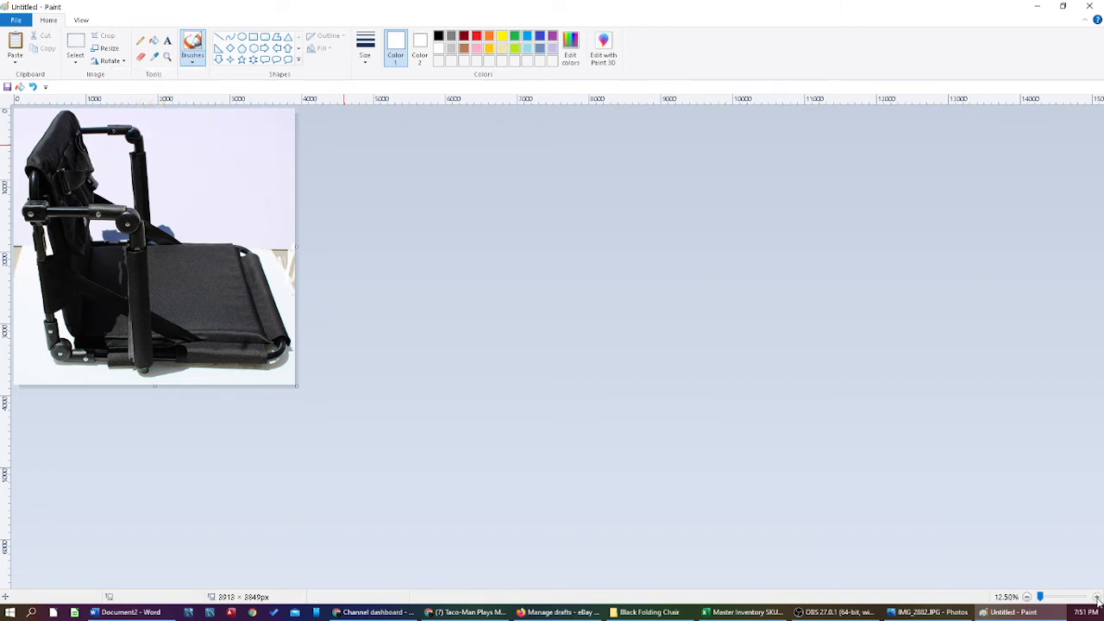
pyautogui.click(1097, 597)
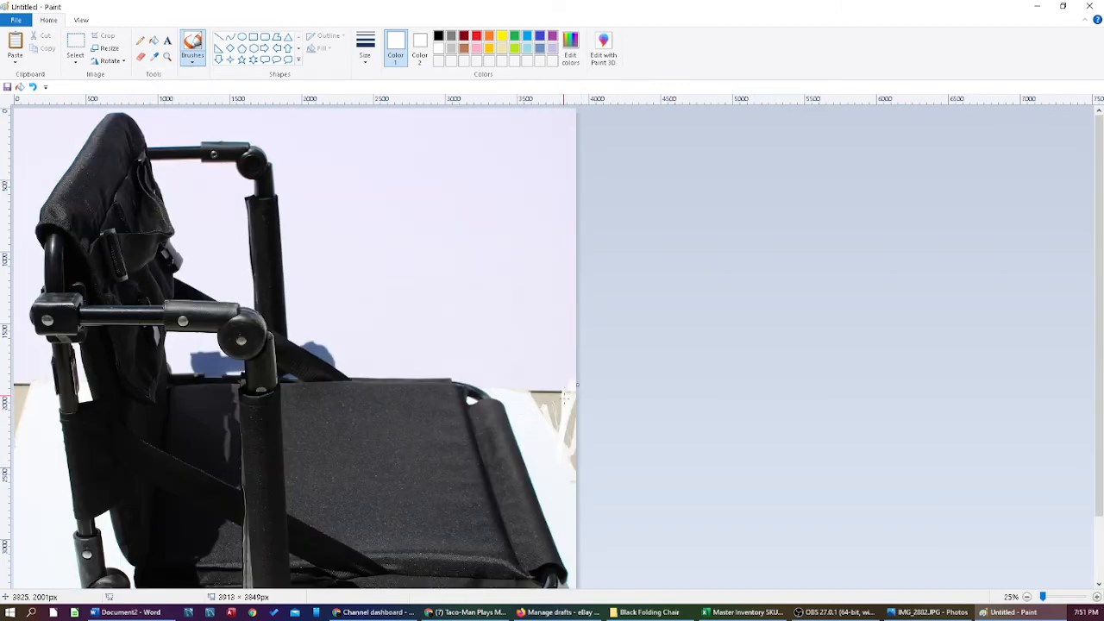
pyautogui.moveTo(565, 397)
pyautogui.mouseDown()
pyautogui.moveTo(568, 449)
pyautogui.moveTo(568, 400)
pyautogui.moveTo(580, 434)
pyautogui.moveTo(574, 480)
pyautogui.moveTo(580, 440)
pyautogui.mouseUp()
# Try the Watercolor brush on the beige patch and a white rectangle outline on the backdrop just above it.
pyautogui.click(192, 61)
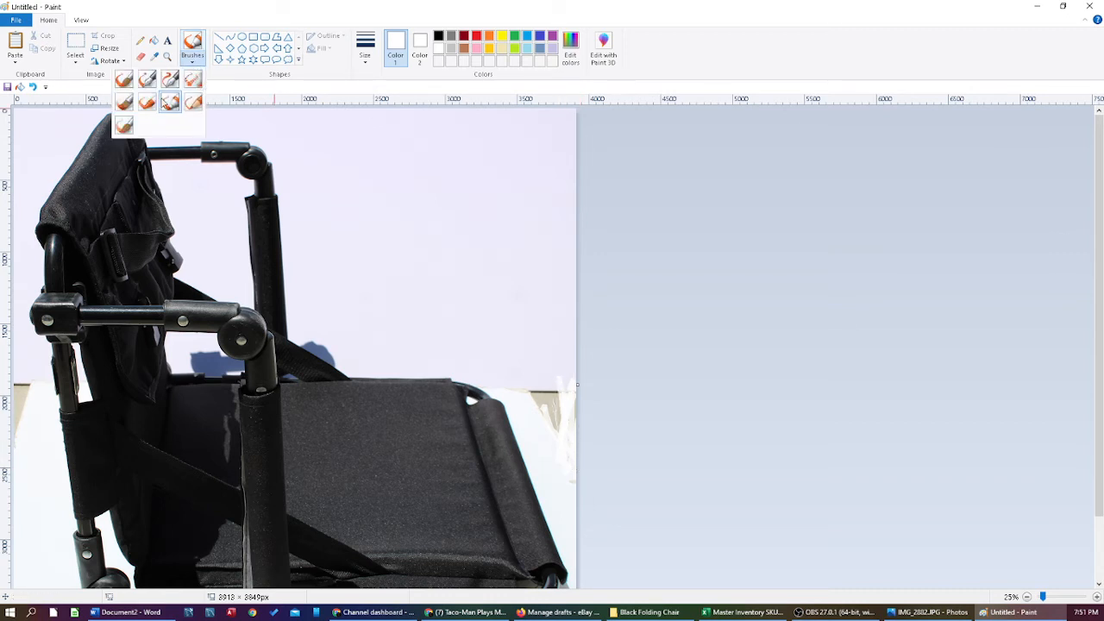
pyautogui.click(126, 125)
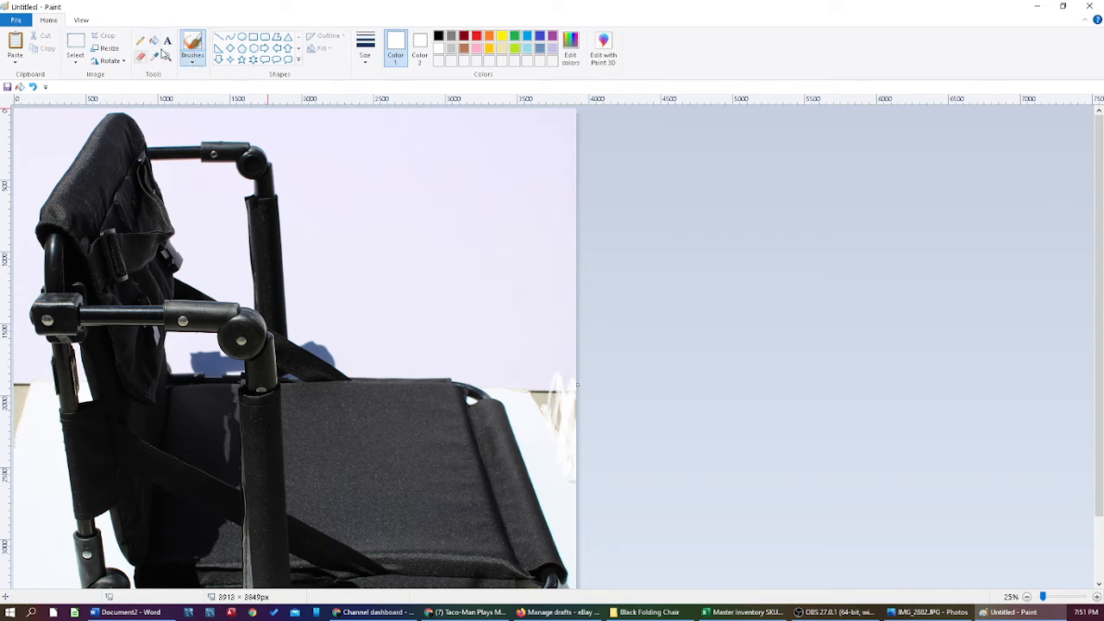
pyautogui.click(253, 37)
pyautogui.moveTo(501, 327); pyautogui.dragTo(611, 370)
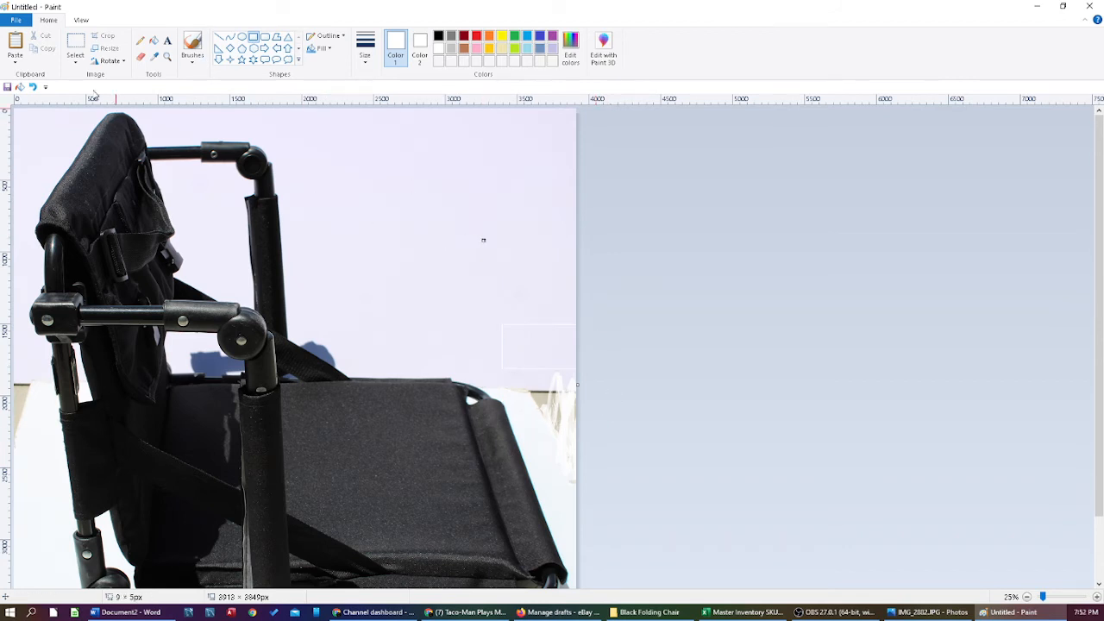
# Select and delete two rectangular areas, about 436 × 313 px and 332 × 685 px, over the beige patch right of the seat.
pyautogui.click(76, 43)
pyautogui.moveTo(515, 375); pyautogui.dragTo(614, 419)
pyautogui.press('Delete')
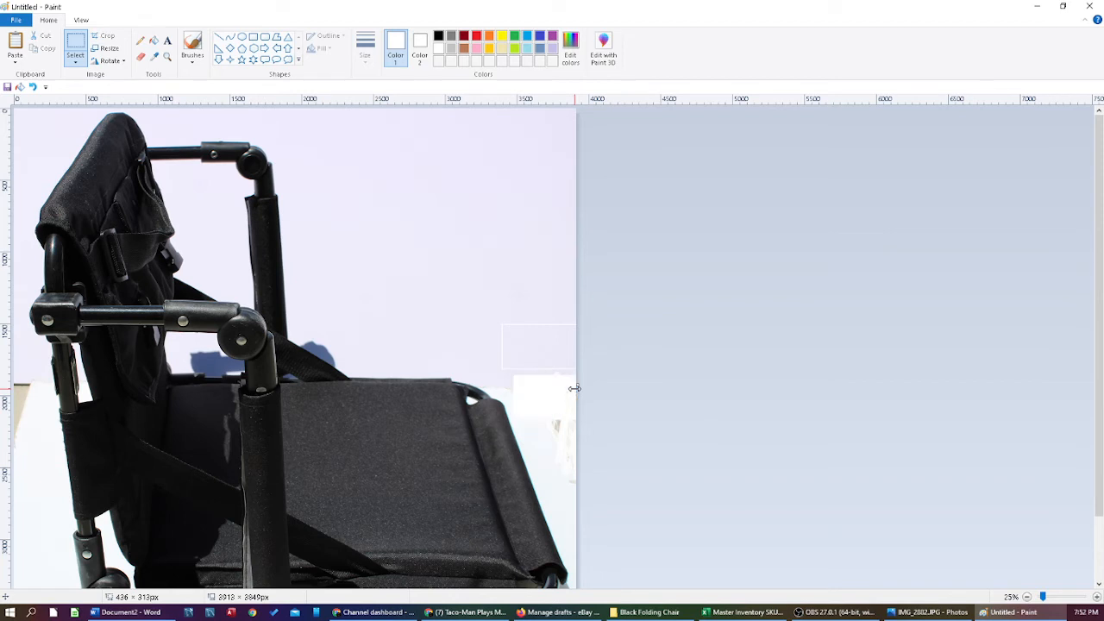
pyautogui.moveTo(528, 337); pyautogui.dragTo(583, 437)
pyautogui.press('Delete')
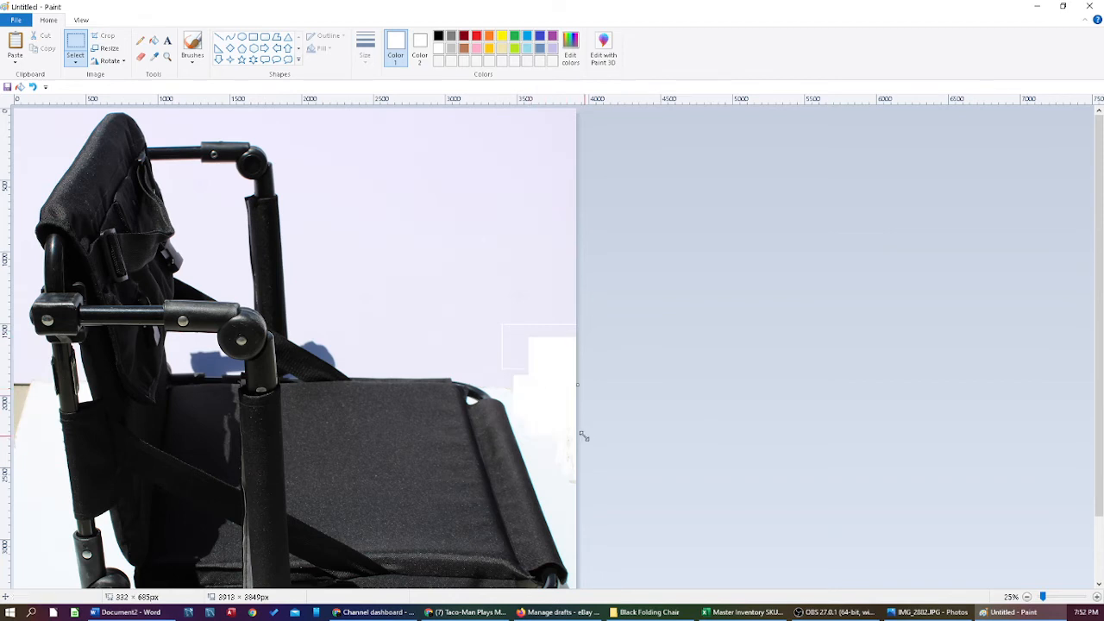
# Clear two large rectangles of the backdrop right of the chair back, about 856 × 1373 px and 1968 × 1093 px.
pyautogui.moveTo(455, 138); pyautogui.dragTo(629, 331)
pyautogui.press('Delete')
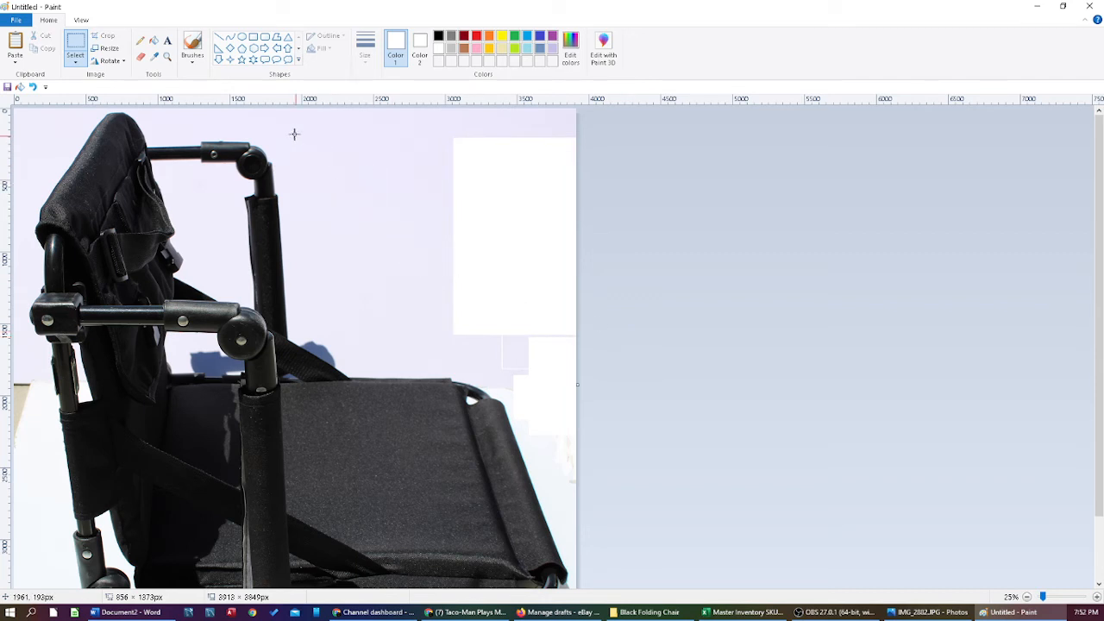
pyautogui.moveTo(293, 133); pyautogui.dragTo(579, 291)
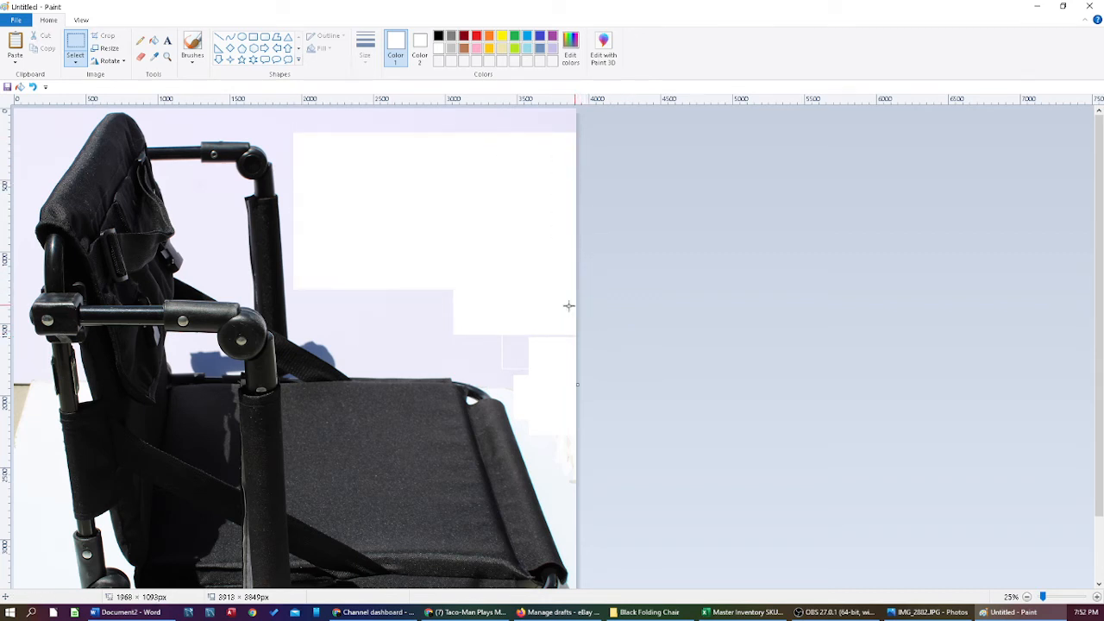
# Try to clear a 1633 × 557 px backdrop area overlapping the strap's shadow, and undo that deletion.
pyautogui.moveTo(319, 282); pyautogui.dragTo(553, 362)
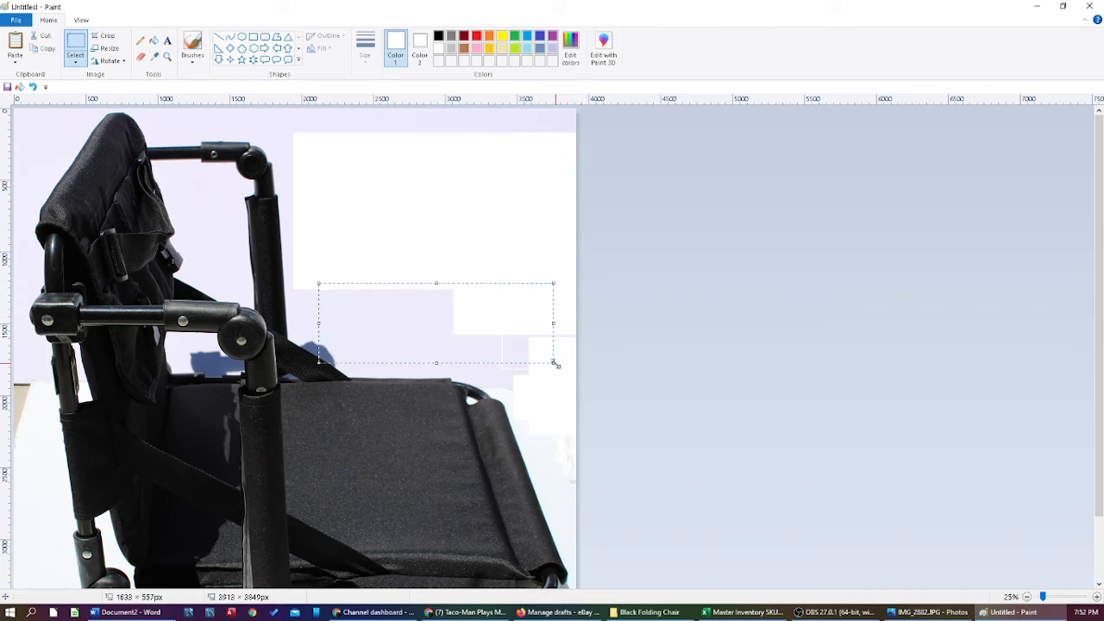
pyautogui.press('Delete')
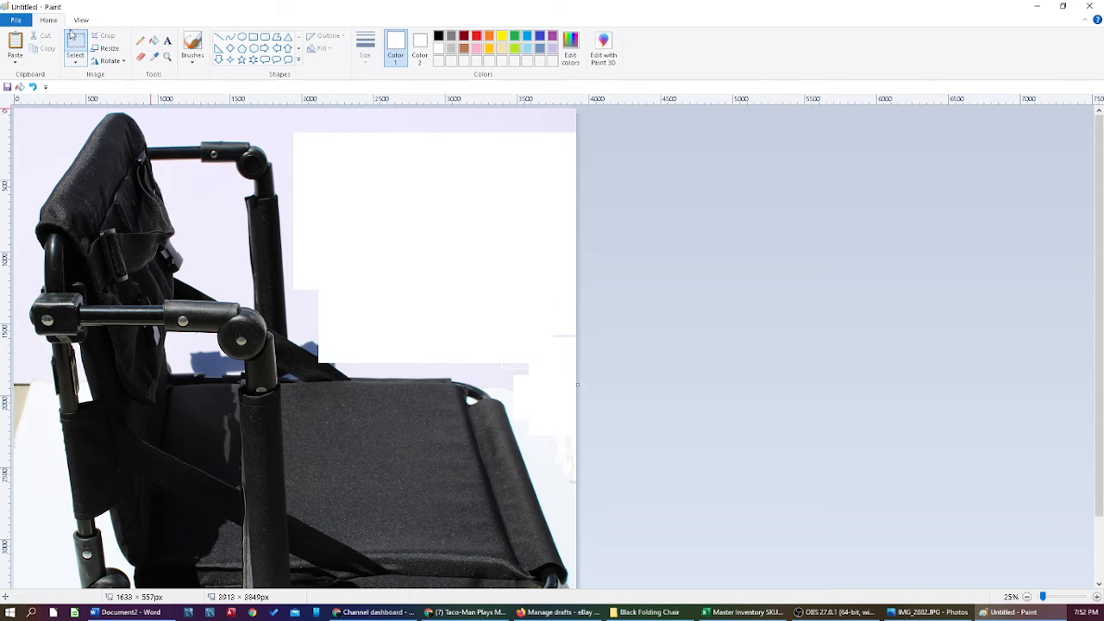
pyautogui.click(33, 86)
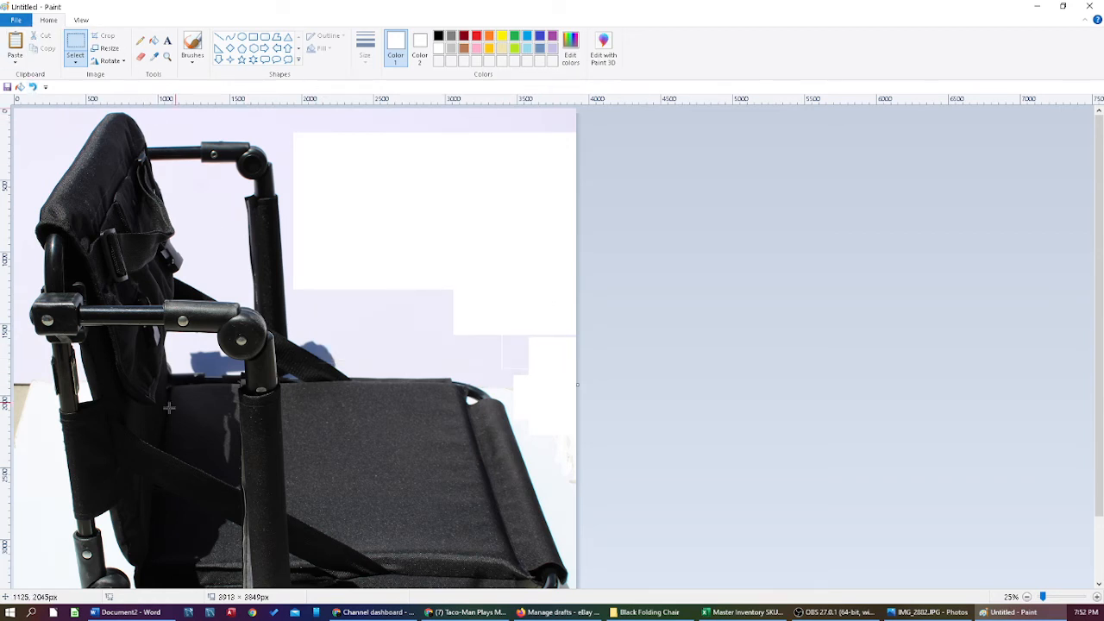
# Clear the beige patch left of the chair frame and two backdrop rectangles above the seat, about 1297 × 417 px and 665 × 309 px.
pyautogui.moveTo(34, 433); pyautogui.dragTo(3, 359)
pyautogui.press('Delete')
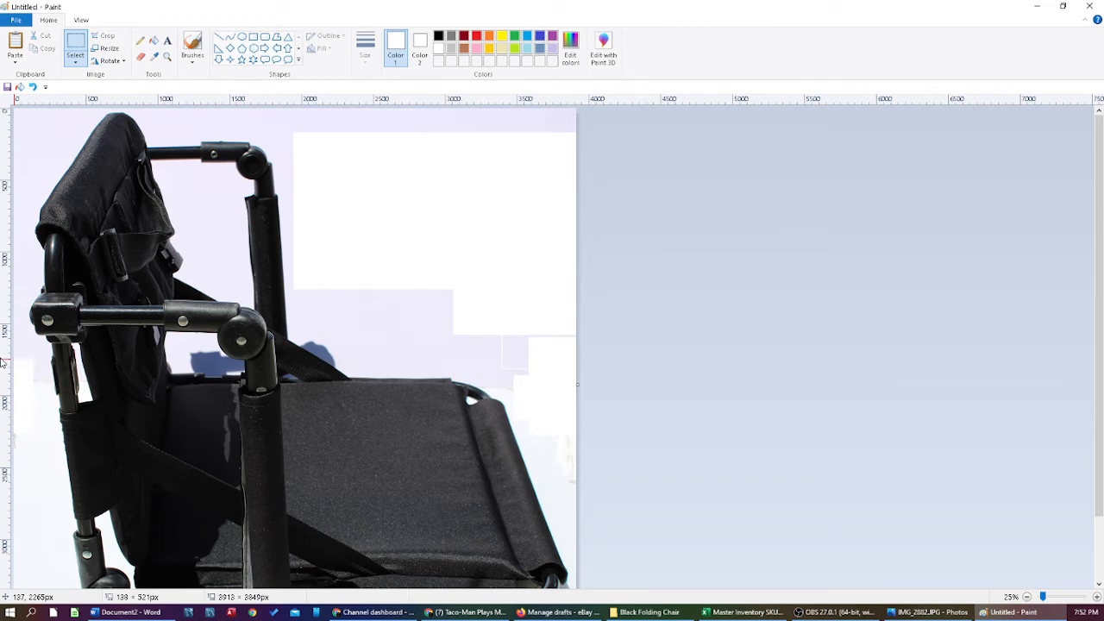
pyautogui.scroll(-2, 54, 530)
pyautogui.moveTo(358, 231); pyautogui.dragTo(541, 291)
pyautogui.press('Delete')
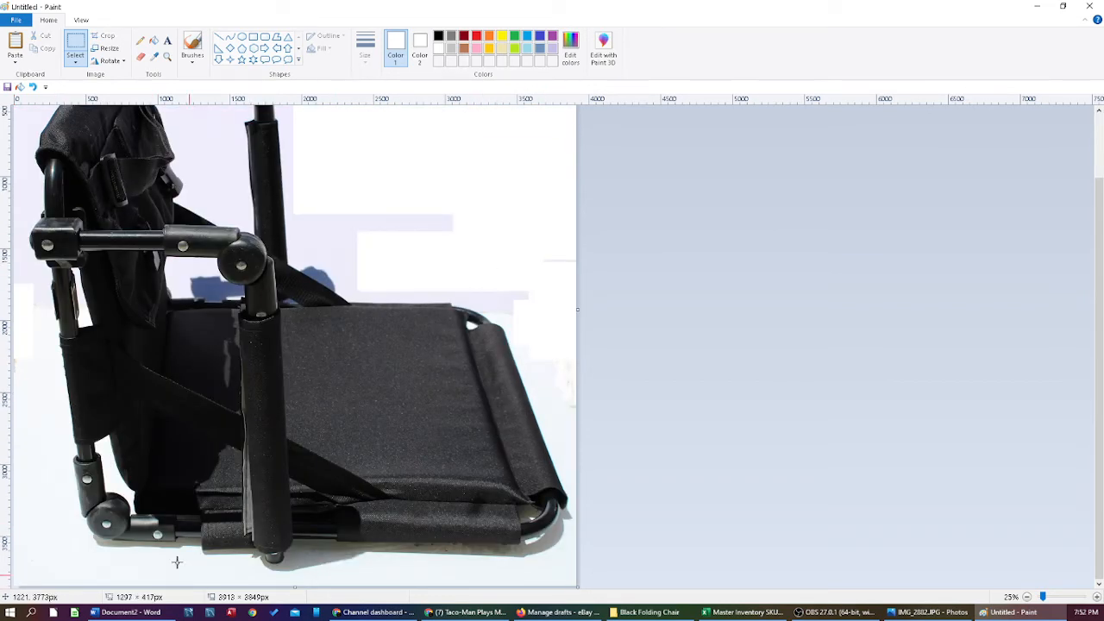
pyautogui.scroll(2, 176, 563)
pyautogui.moveTo(364, 262); pyautogui.dragTo(458, 308)
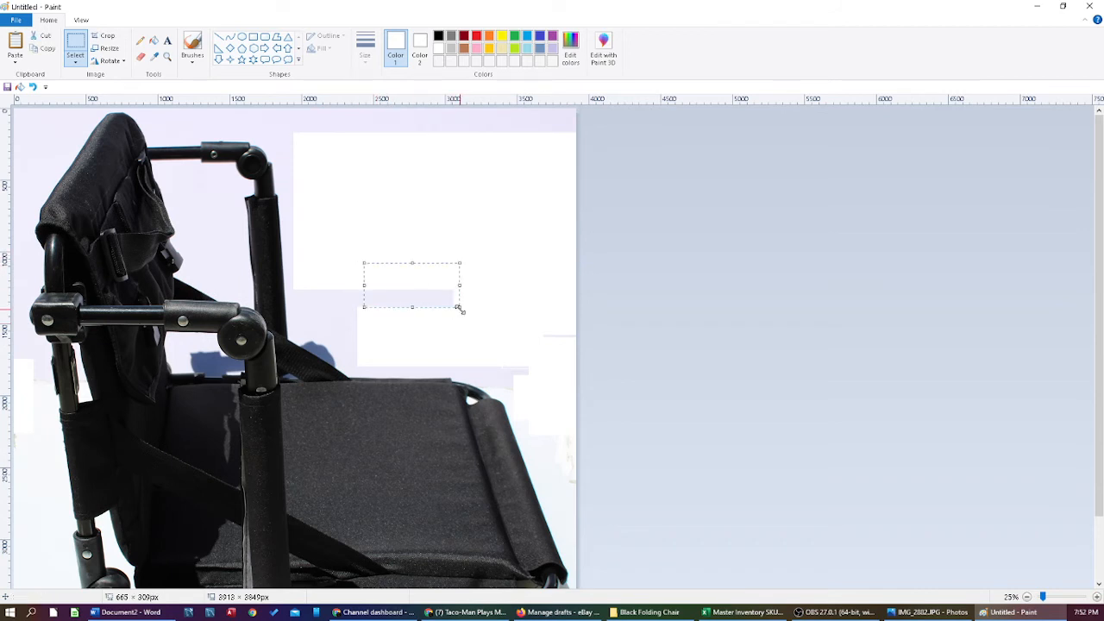
pyautogui.press('Delete')
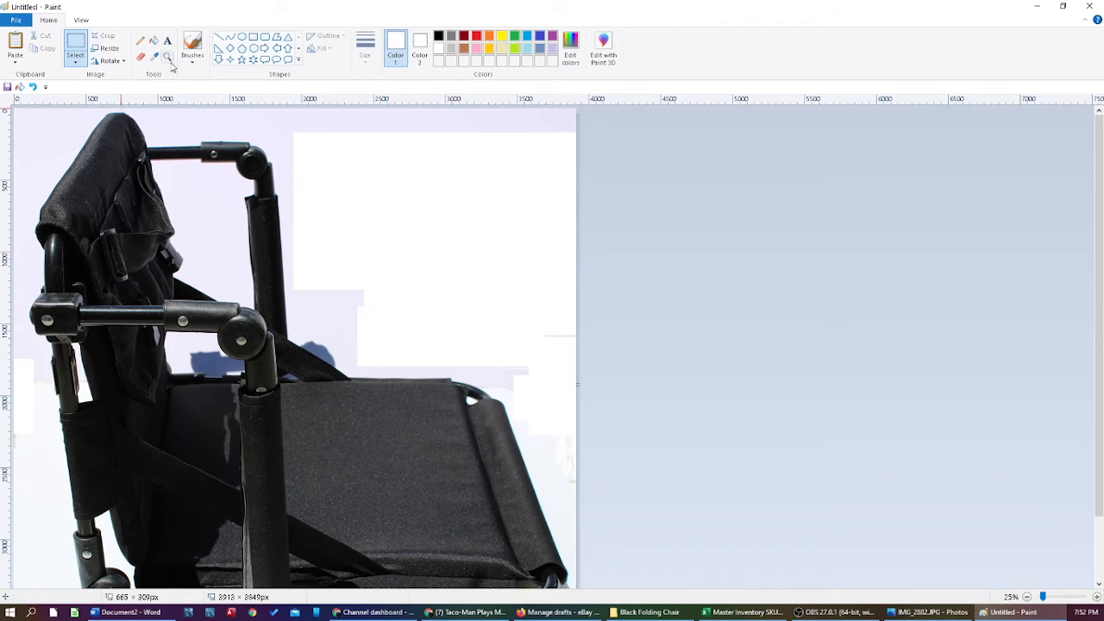
# Sample the lavender backdrop above the chair's armrest and fill the cleared white area with it.
pyautogui.click(153, 40)
pyautogui.click(419, 57)
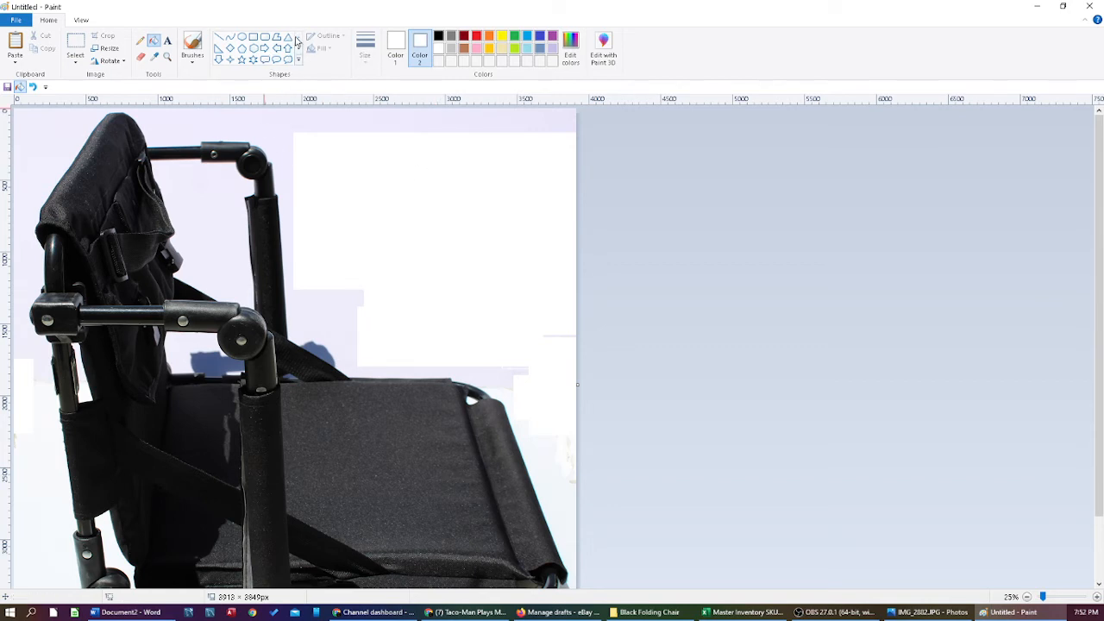
pyautogui.click(154, 56)
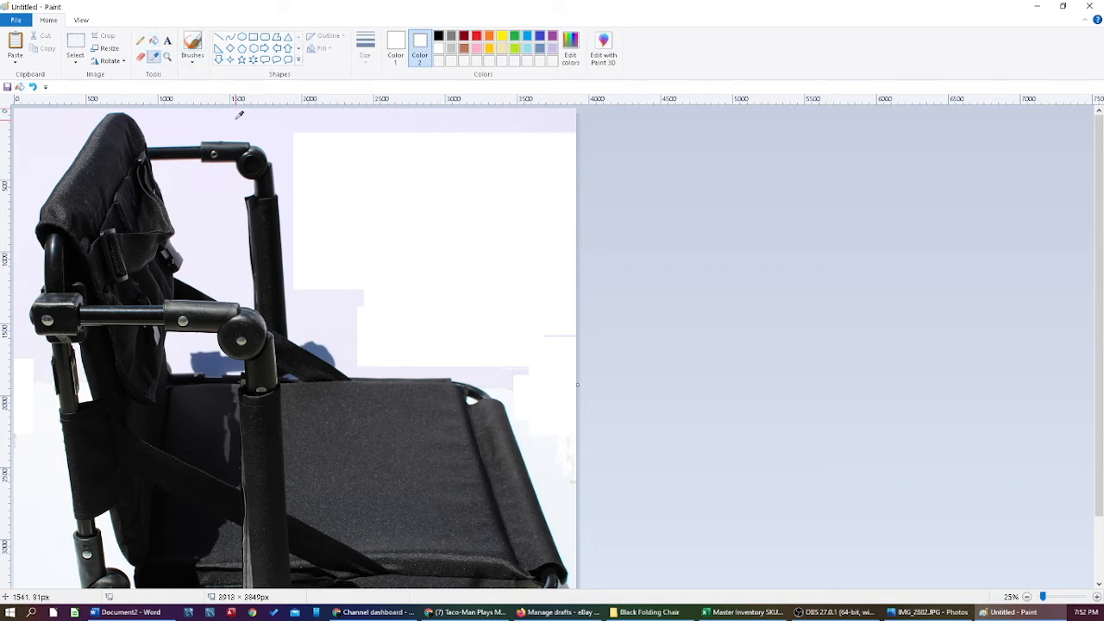
pyautogui.click(240, 113)
pyautogui.click(454, 191)
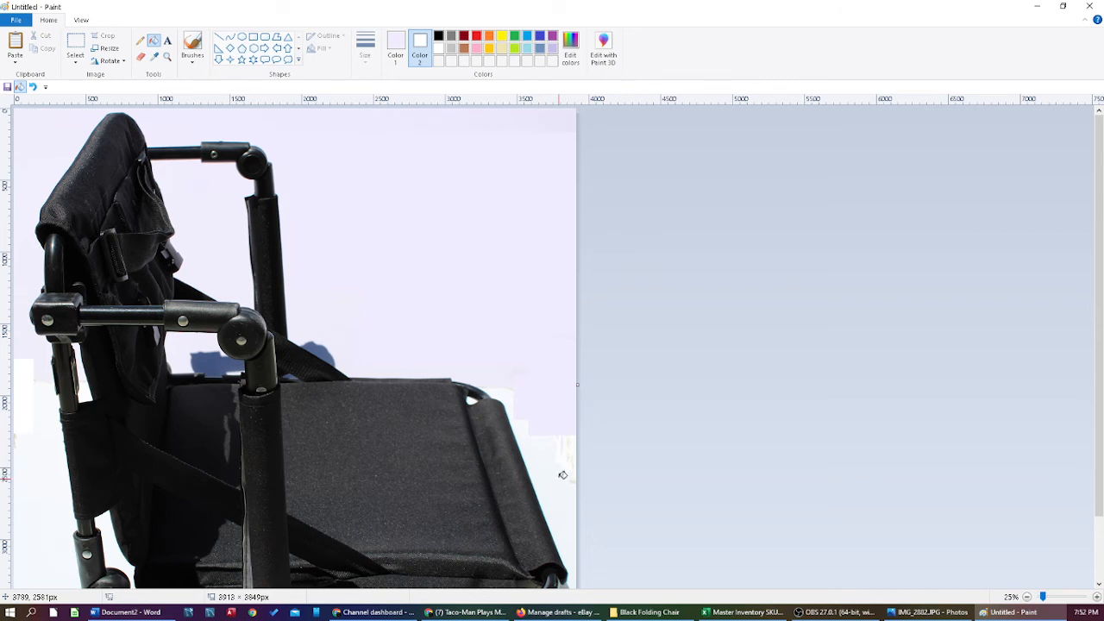
# Fill the cleared patch left of the chair frame with lavender and clear a 228 × 537 px backdrop area beside the seat's right edge.
pyautogui.scroll(-1, 405, 121)
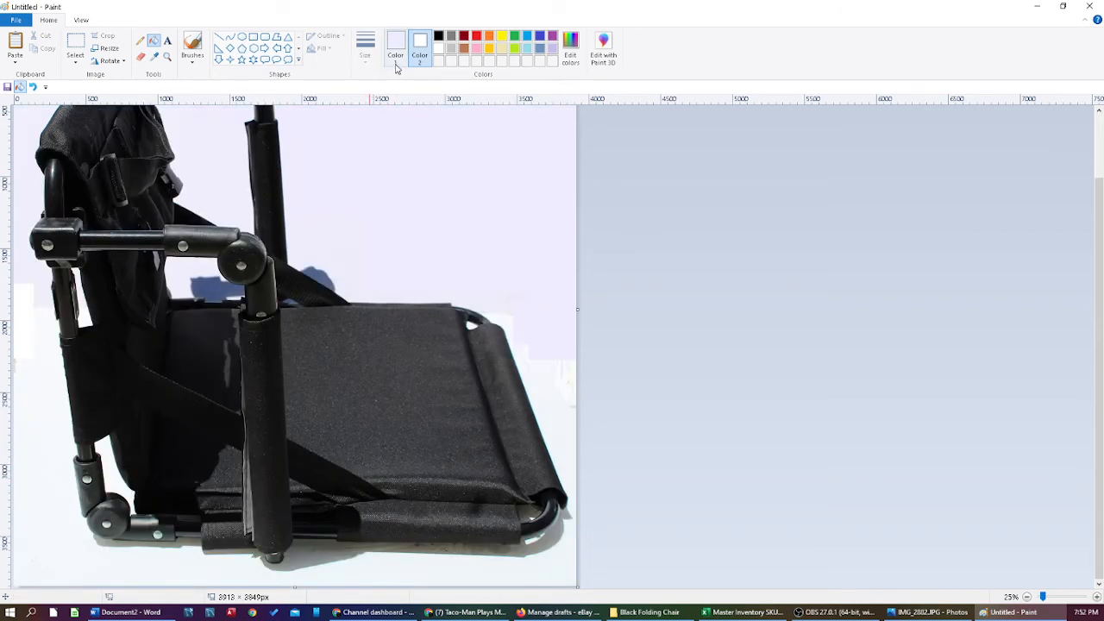
pyautogui.click(35, 318)
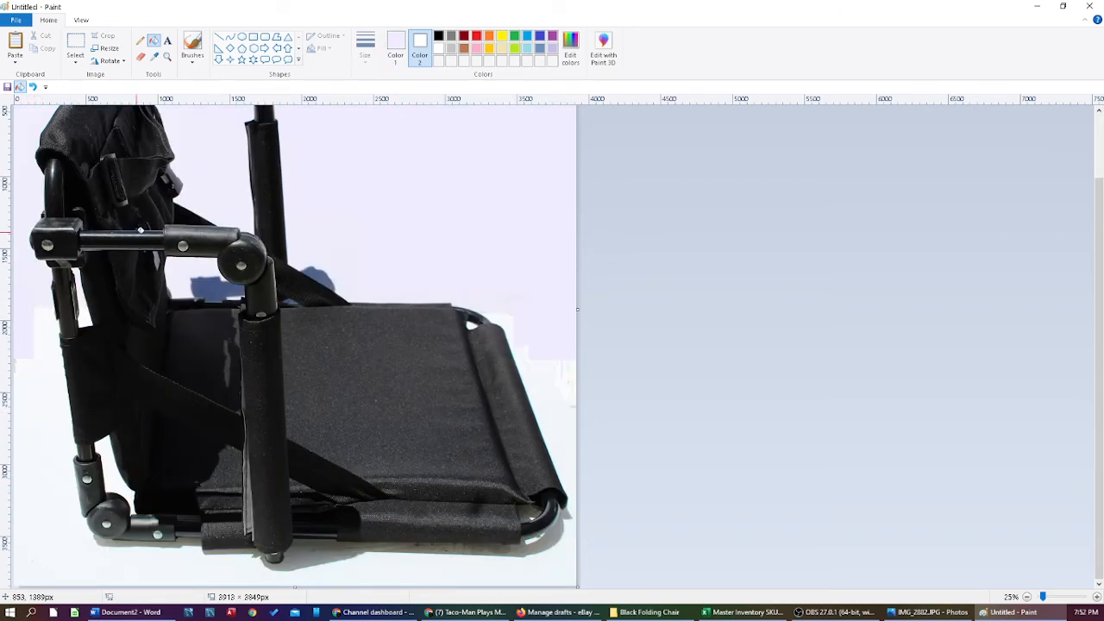
pyautogui.click(75, 47)
pyautogui.moveTo(543, 341); pyautogui.dragTo(601, 419)
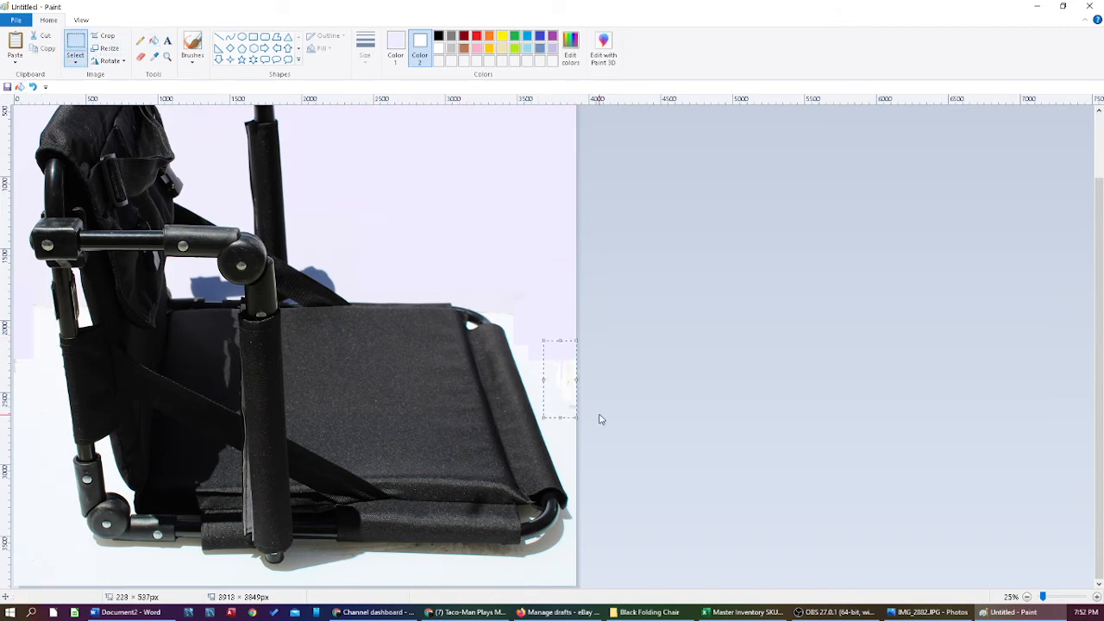
pyautogui.press('Delete')
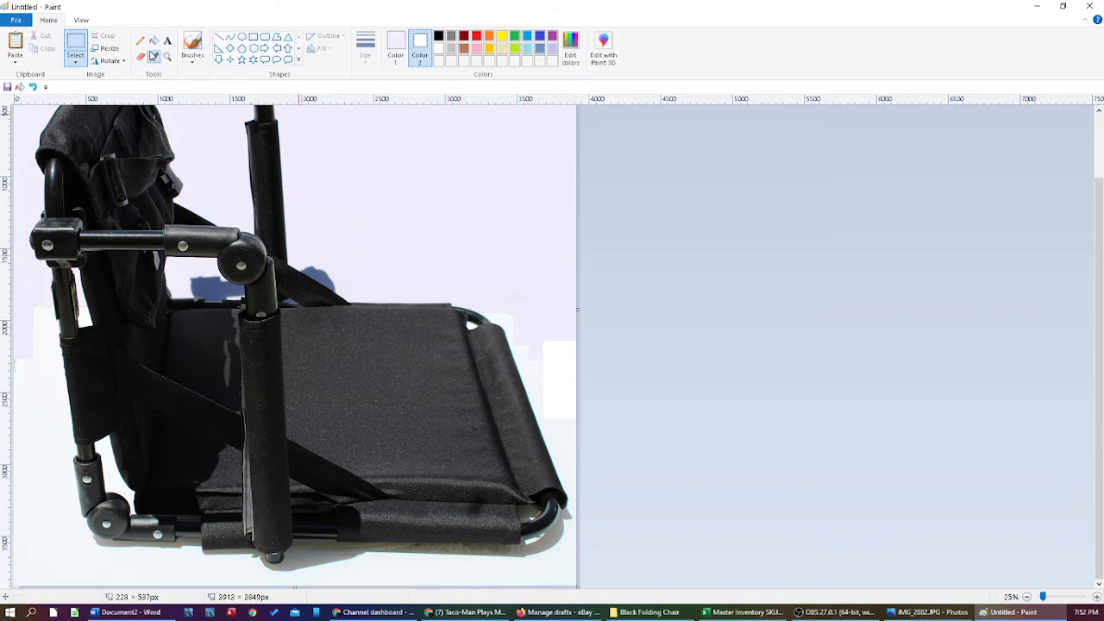
# Sample the lavender backdrop and fill the cleared area beside the seat's right edge with it.
pyautogui.click(154, 56)
pyautogui.click(464, 219)
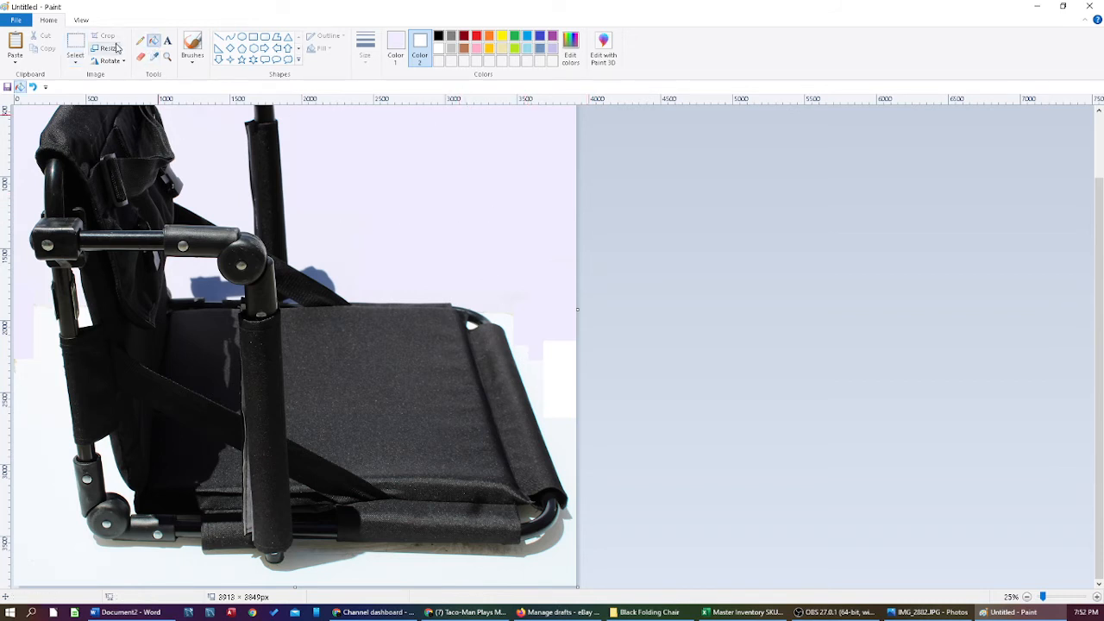
pyautogui.click(572, 372)
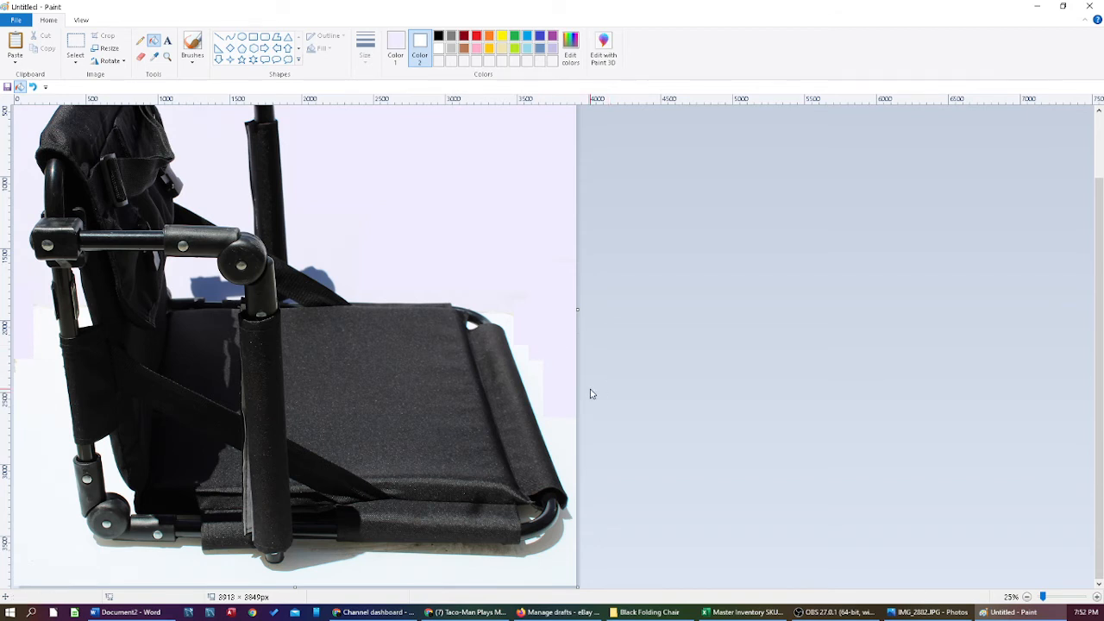
# Try to paint over the blue shadow above the seat with a lavender brush, adjusting the brush size between strokes.
pyautogui.scroll(2, 561, 313)
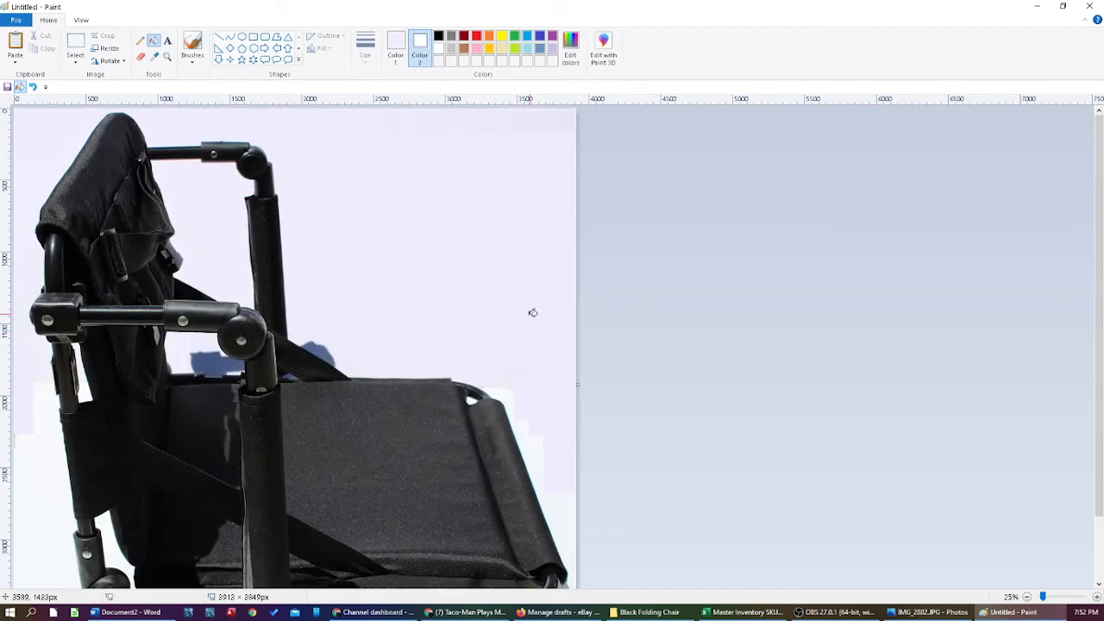
pyautogui.click(191, 66)
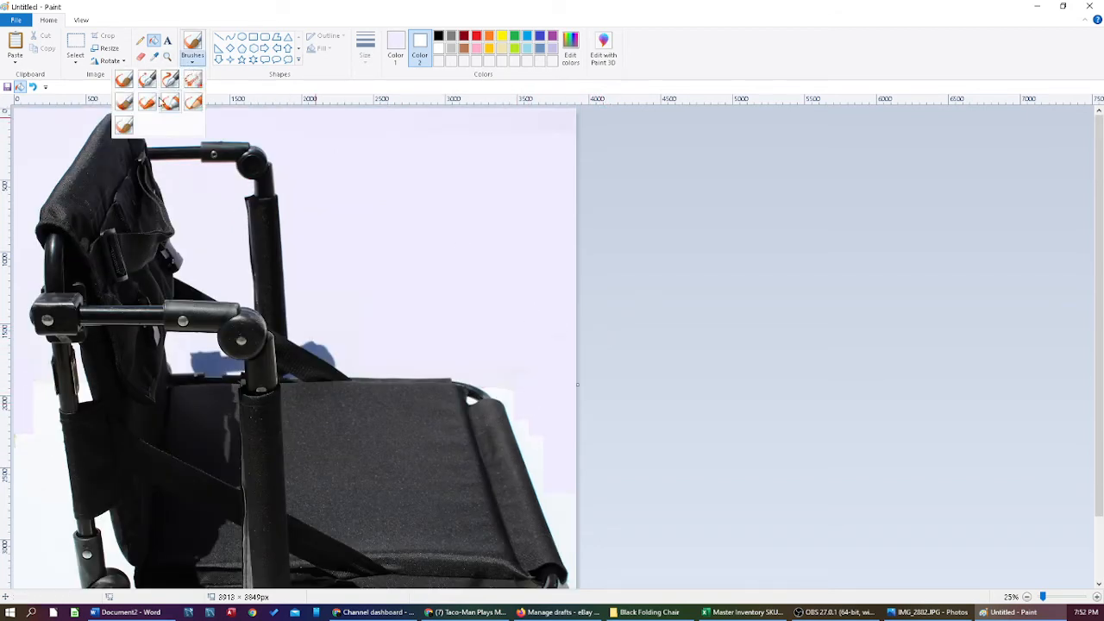
pyautogui.click(124, 125)
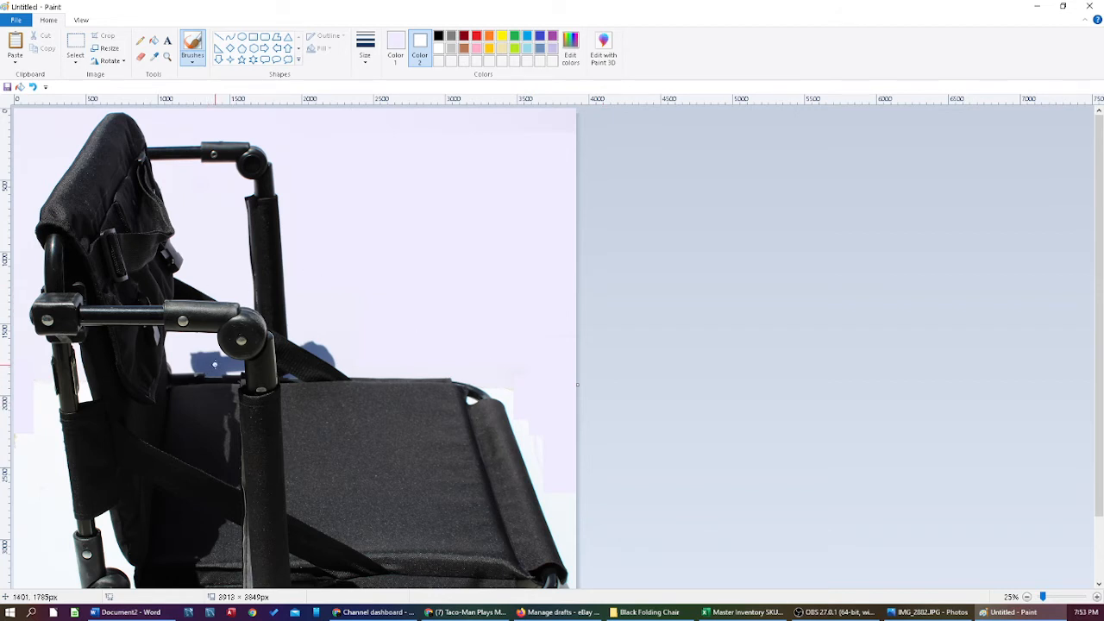
pyautogui.moveTo(205, 365); pyautogui.dragTo(197, 354)
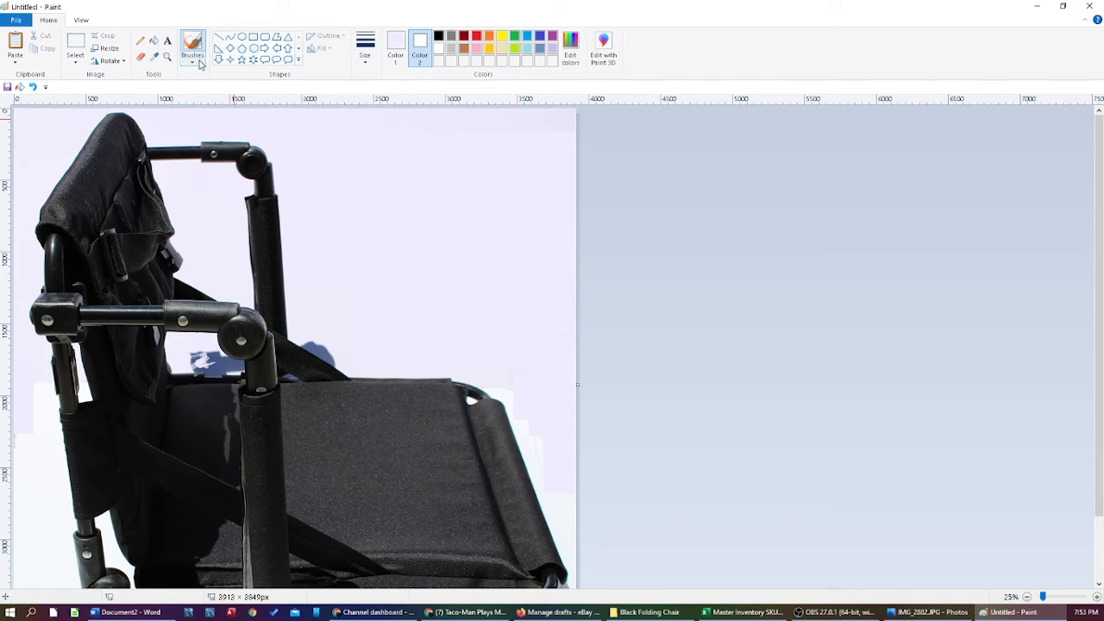
pyautogui.click(365, 47)
pyautogui.click(341, 148)
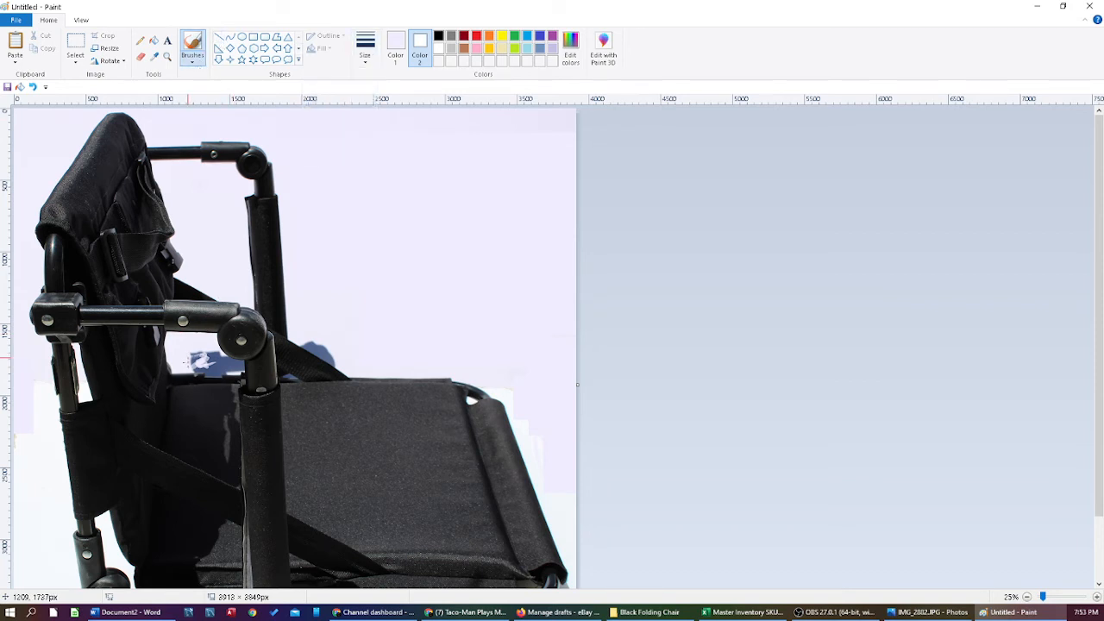
pyautogui.moveTo(198, 355); pyautogui.dragTo(196, 353)
# Close the edited picture without saving and open IMG_2882 from the Black Folding Chair folder in Paint 3D.
pyautogui.click(1090, 6)
pyautogui.click(568, 307)
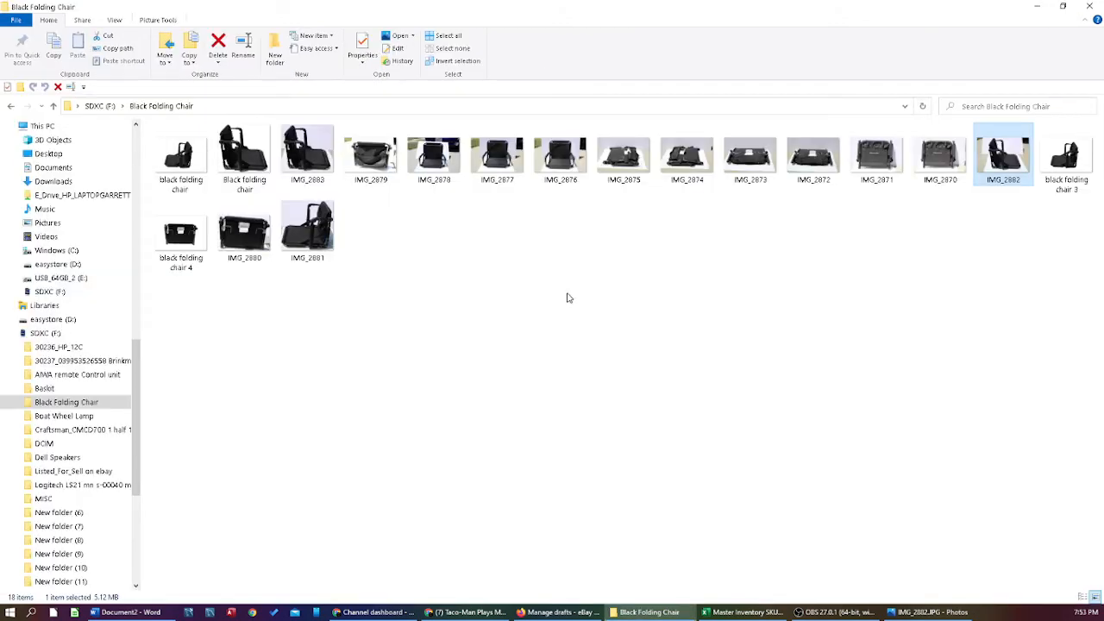
pyautogui.rightClick(1014, 155)
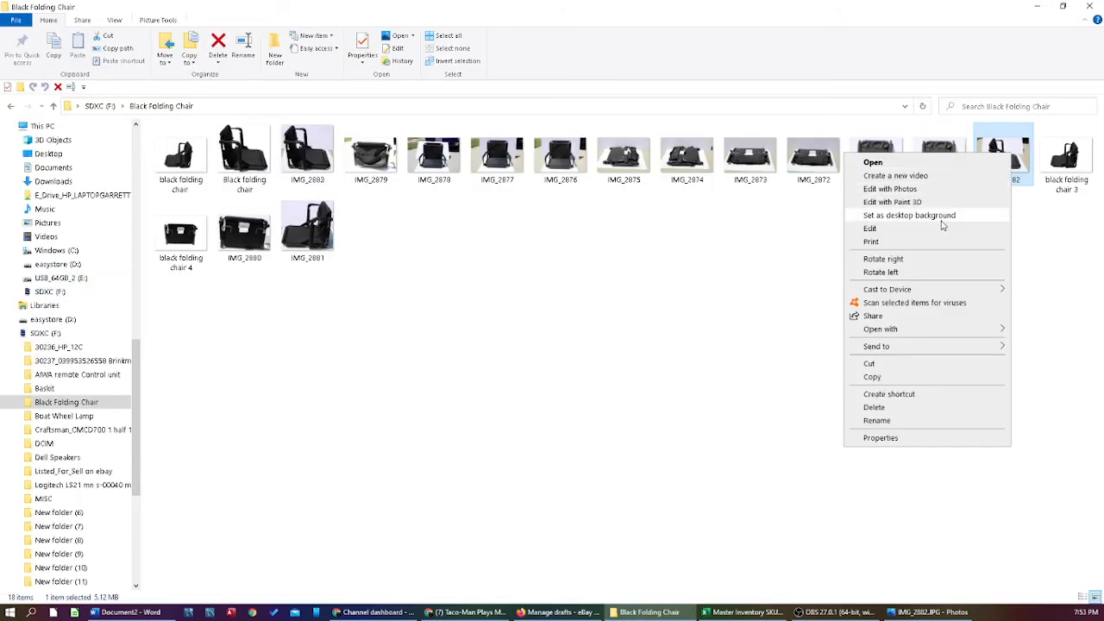
pyautogui.click(924, 202)
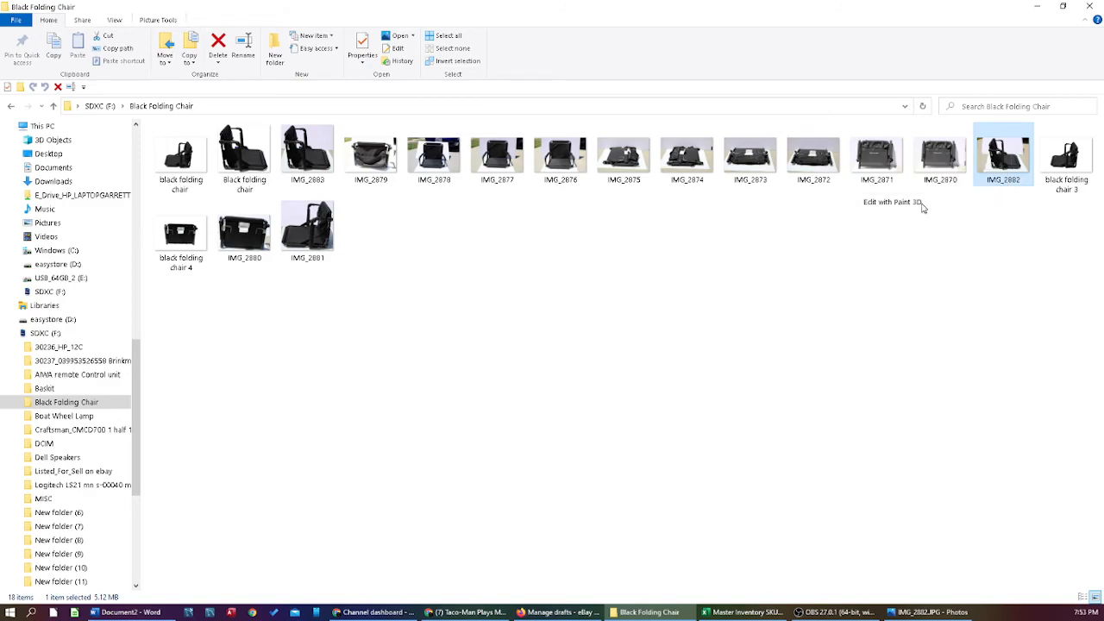
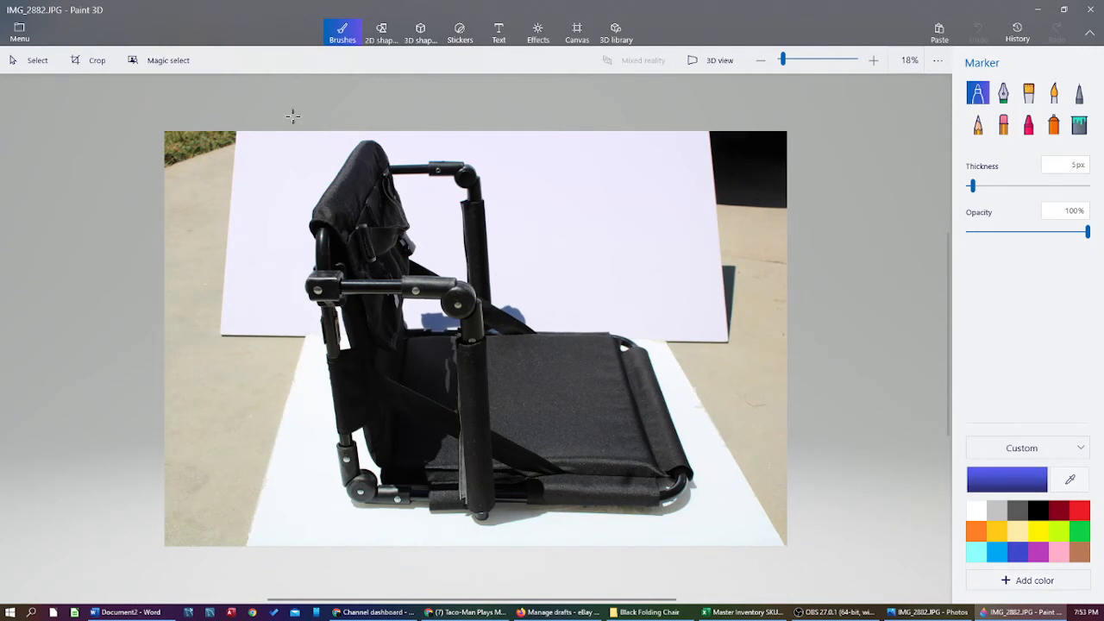
# Cut out the chair with Magic select, narrowing the focus area around it and keeping Autofill background on.
pyautogui.click(136, 64)
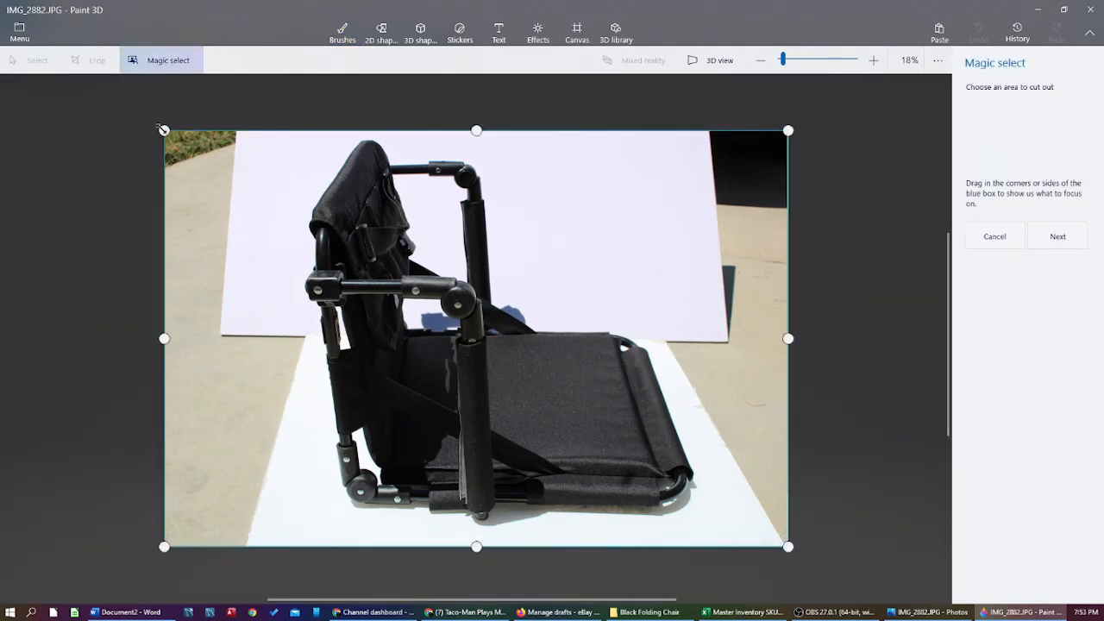
pyautogui.moveTo(163, 129); pyautogui.dragTo(296, 137)
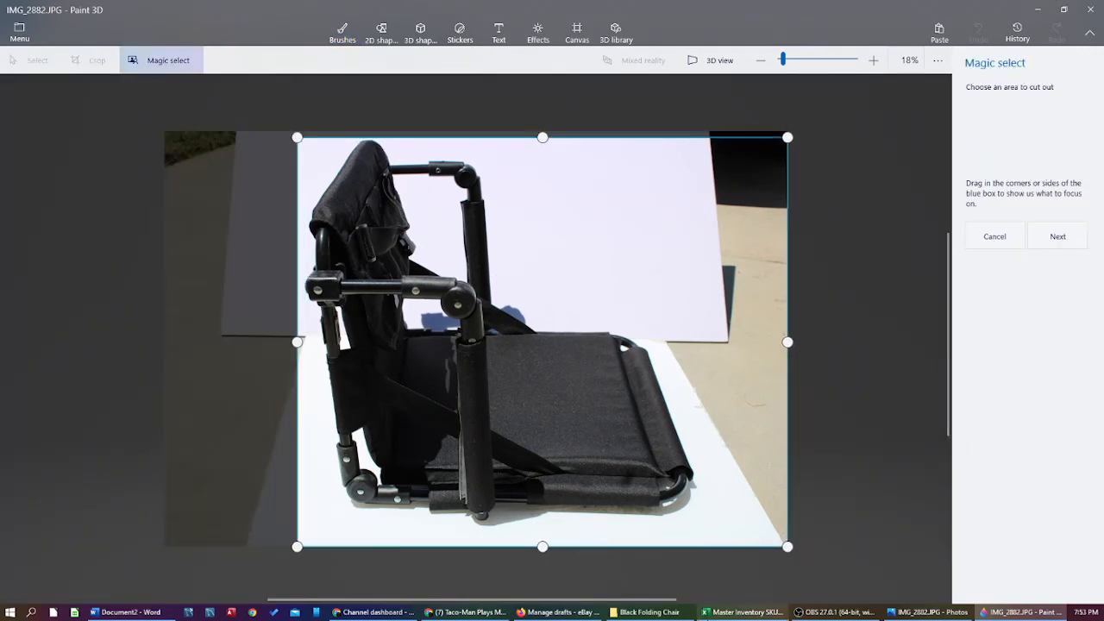
pyautogui.moveTo(787, 546); pyautogui.dragTo(706, 545)
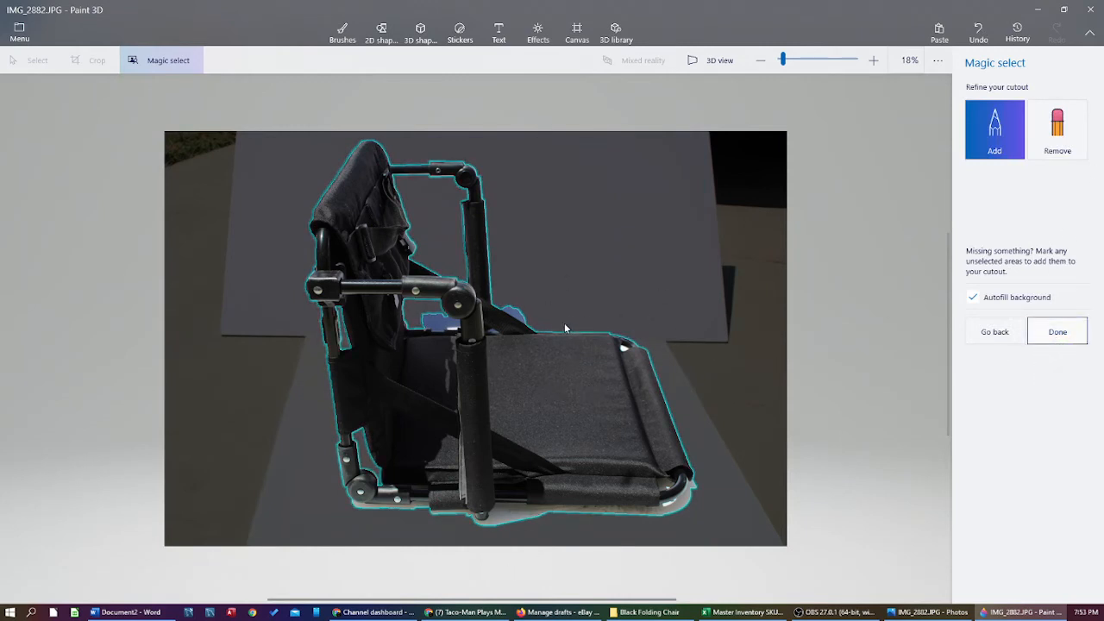
pyautogui.click(1066, 340)
pyautogui.click(1075, 340)
# Cut the selected chair cutout off the canvas to the clipboard.
pyautogui.rightClick(475, 275)
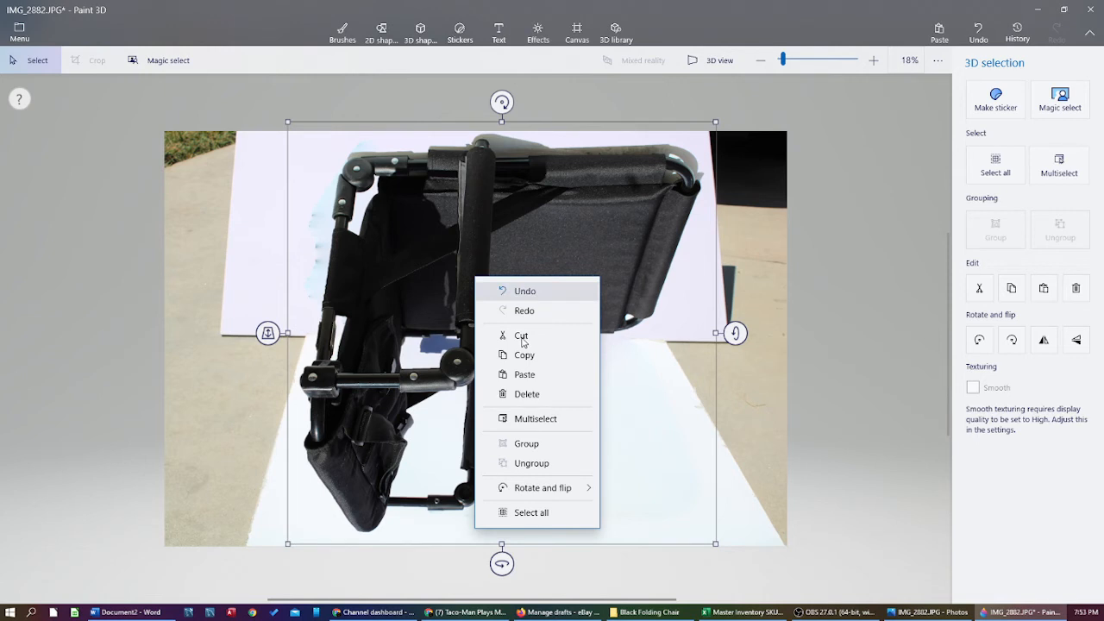
pyautogui.press('Escape')
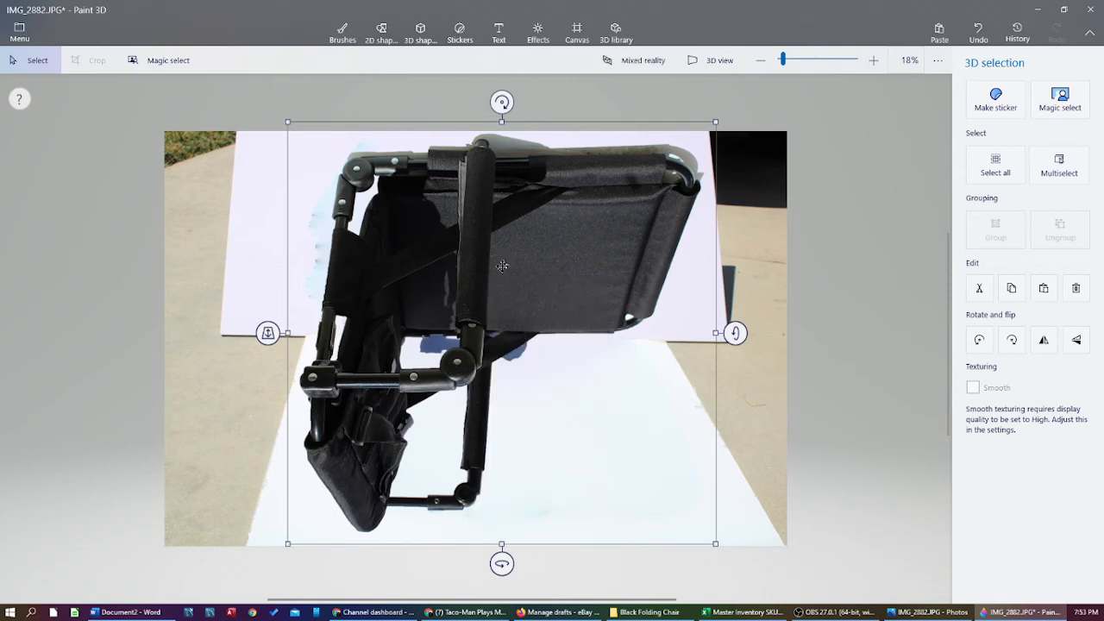
pyautogui.rightClick(502, 264)
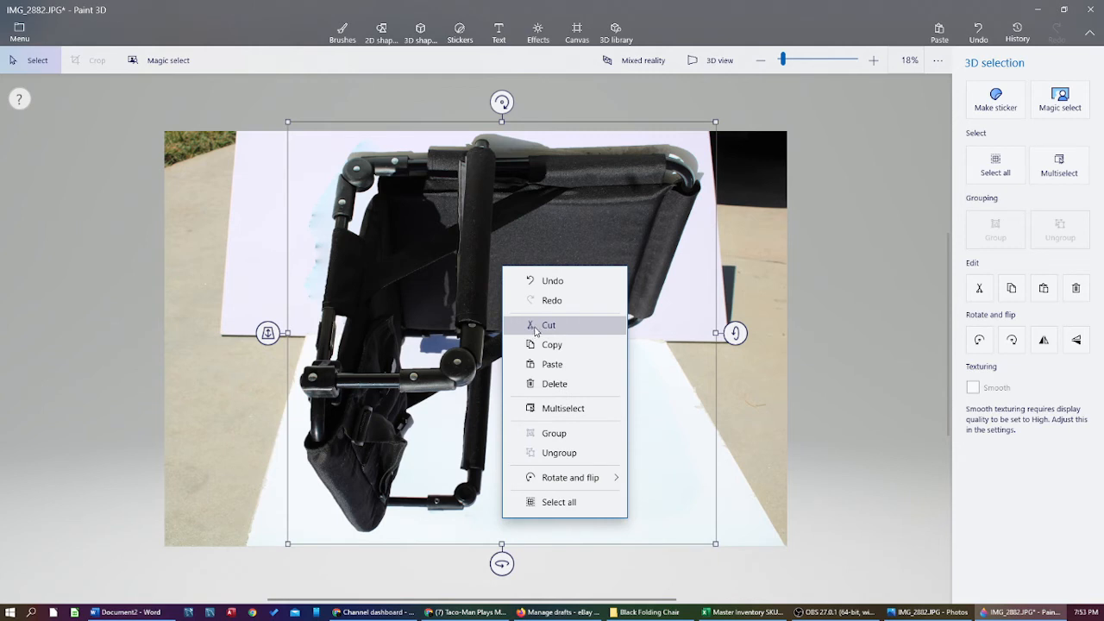
pyautogui.click(547, 326)
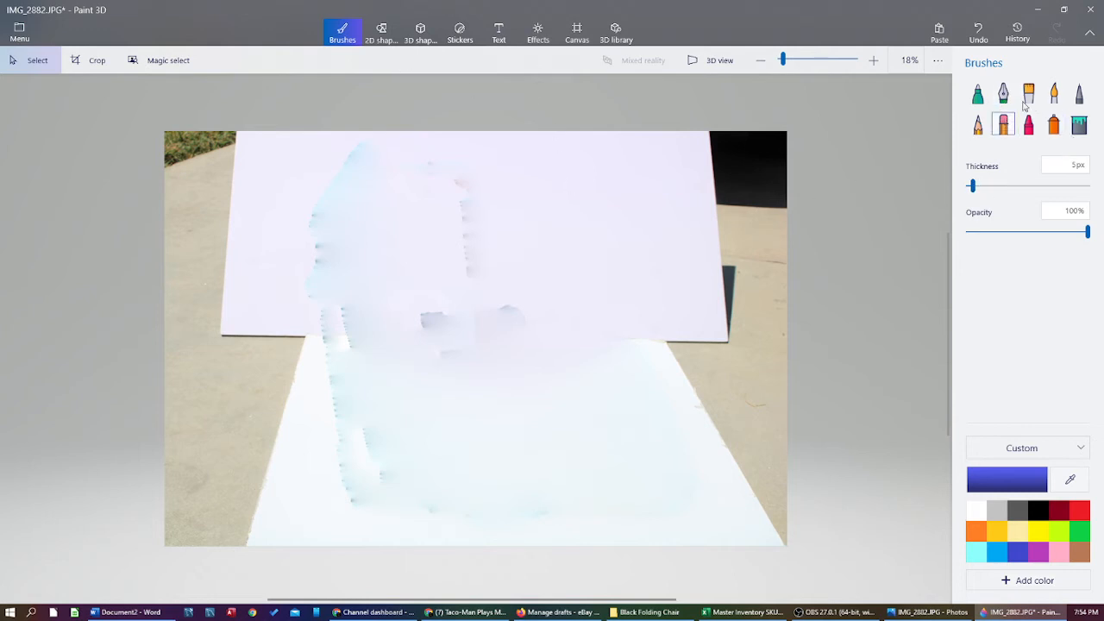
# Fill the entire remaining background with white, using a fill tolerance of 100%.
pyautogui.click(1080, 125)
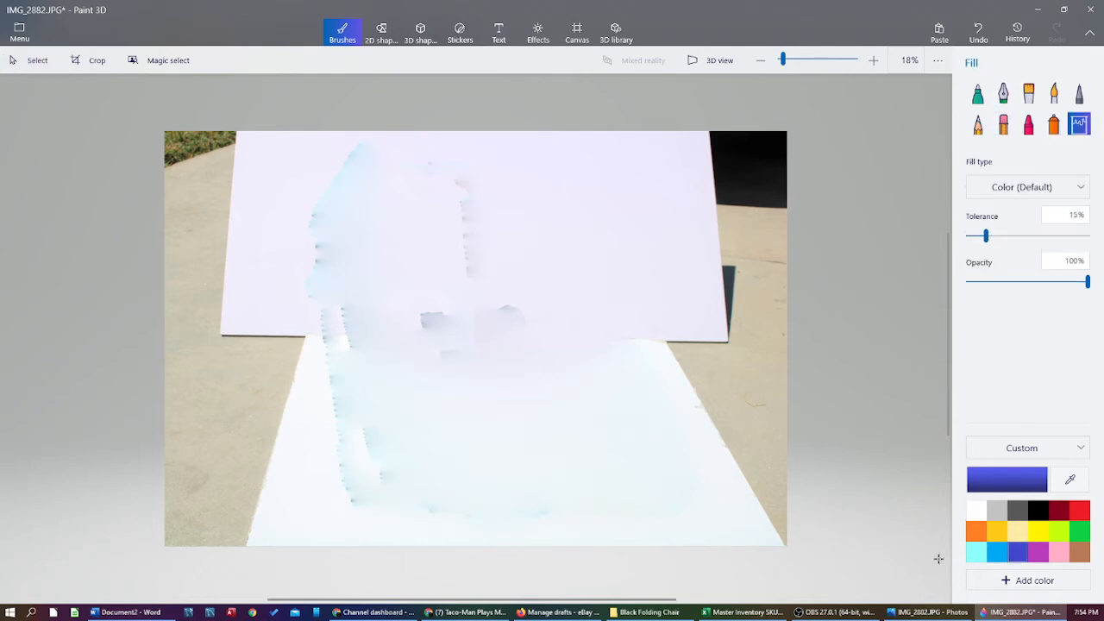
pyautogui.click(977, 511)
pyautogui.moveTo(982, 235); pyautogui.dragTo(1088, 235)
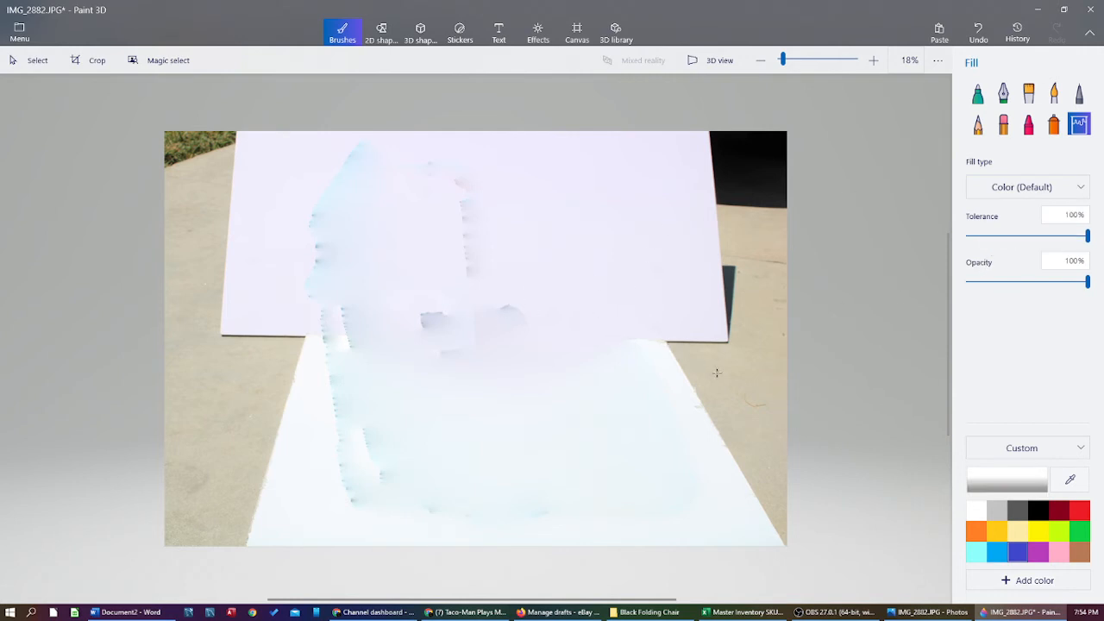
pyautogui.click(717, 373)
# Paste the chair cutout onto the white canvas and rotate it about a quarter turn counterclockwise.
pyautogui.rightClick(211, 211)
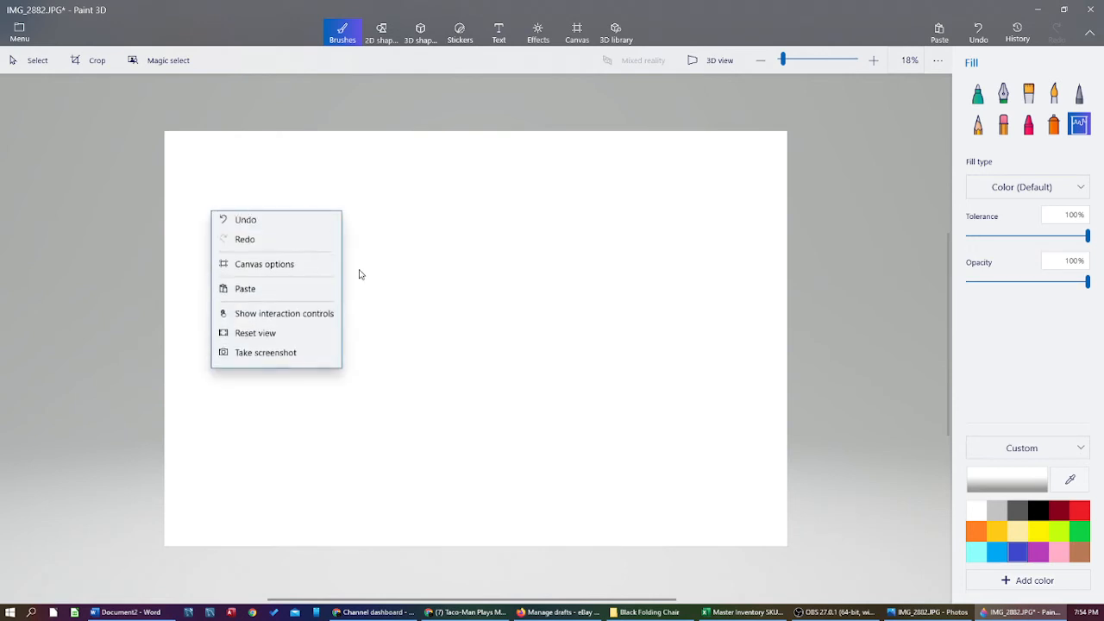
pyautogui.click(270, 298)
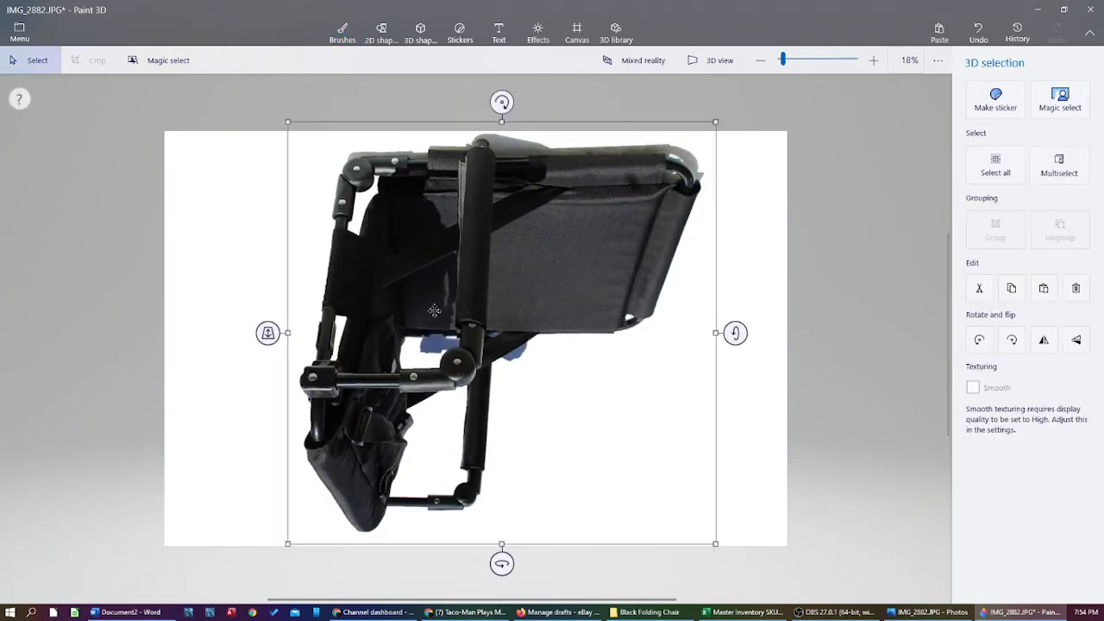
pyautogui.moveTo(501, 102); pyautogui.dragTo(271, 348)
# Scale the chair cutout down slightly and position it so it fits centred within the white canvas.
pyautogui.moveTo(338, 356); pyautogui.dragTo(337, 349)
pyautogui.moveTo(389, 289); pyautogui.dragTo(395, 293)
pyautogui.moveTo(713, 546); pyautogui.dragTo(690, 522)
pyautogui.moveTo(498, 366); pyautogui.dragTo(505, 374)
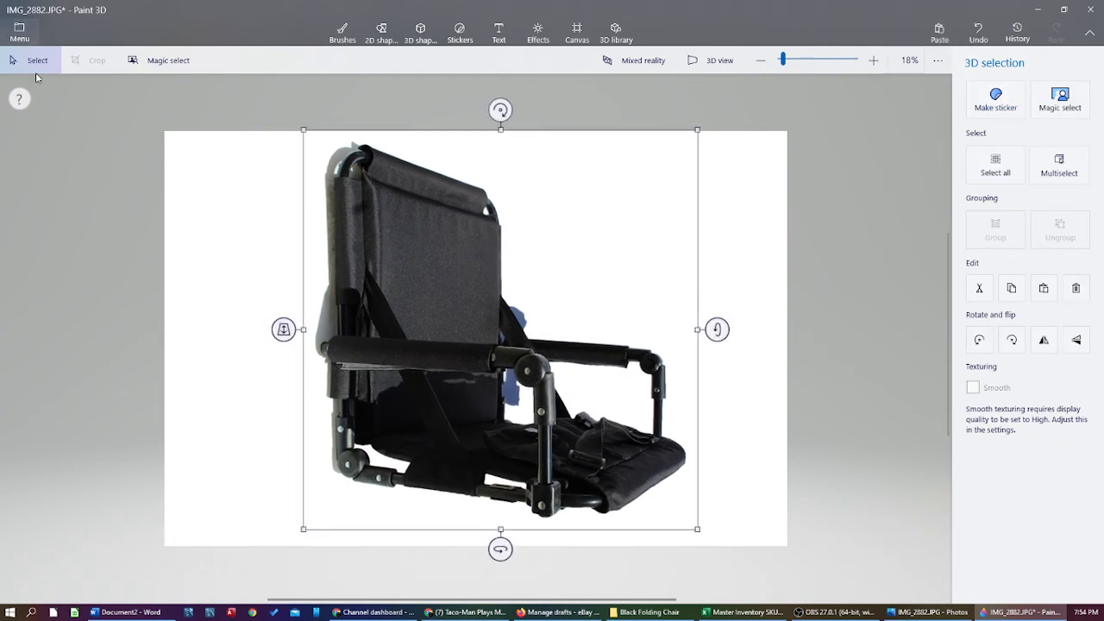
# Prepare an image copy of the picture for saving in JPEG format.
pyautogui.click(19, 31)
pyautogui.click(42, 177)
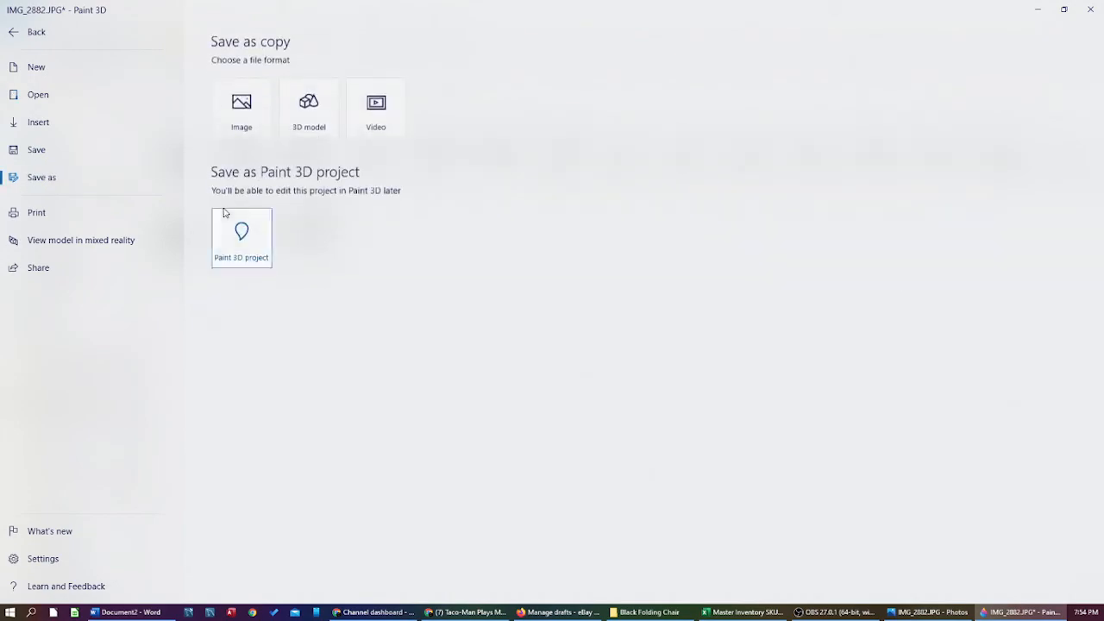
pyautogui.click(242, 107)
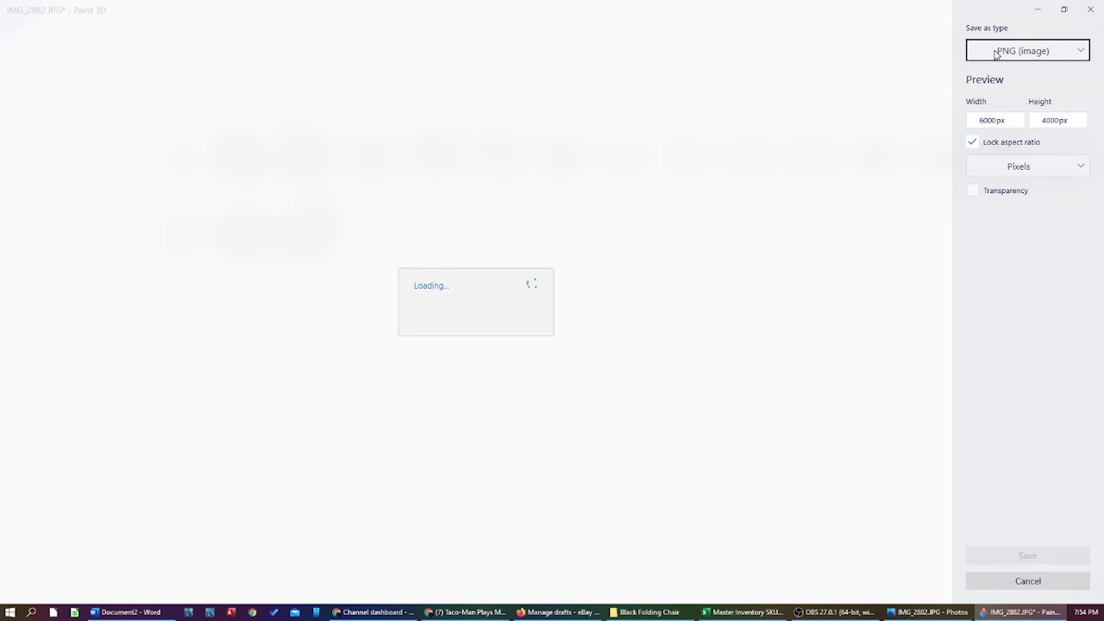
pyautogui.click(991, 47)
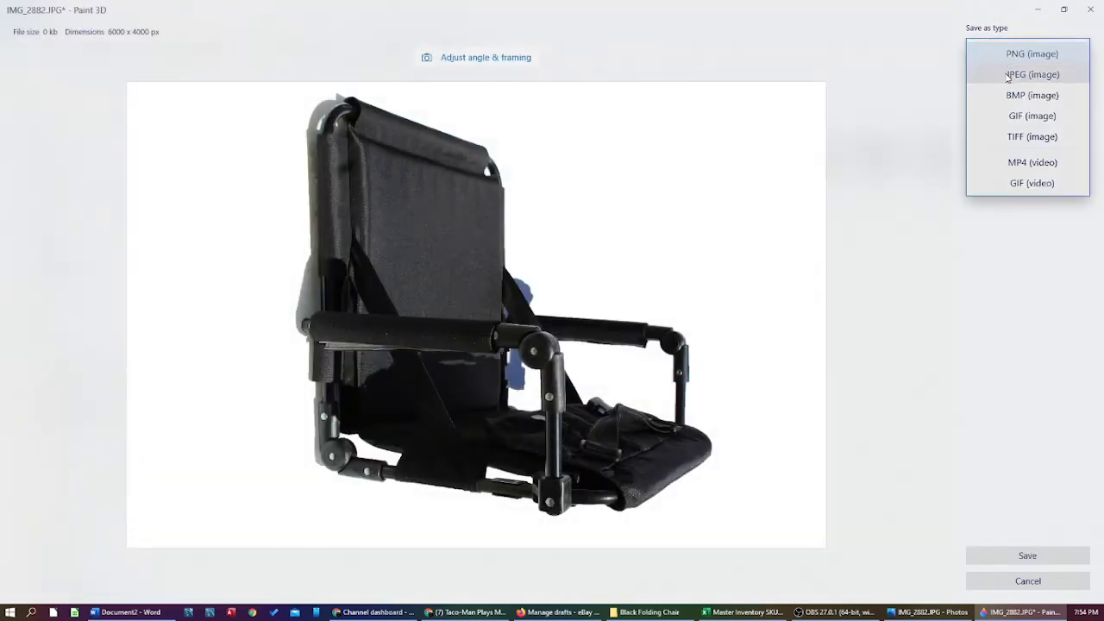
pyautogui.click(1010, 75)
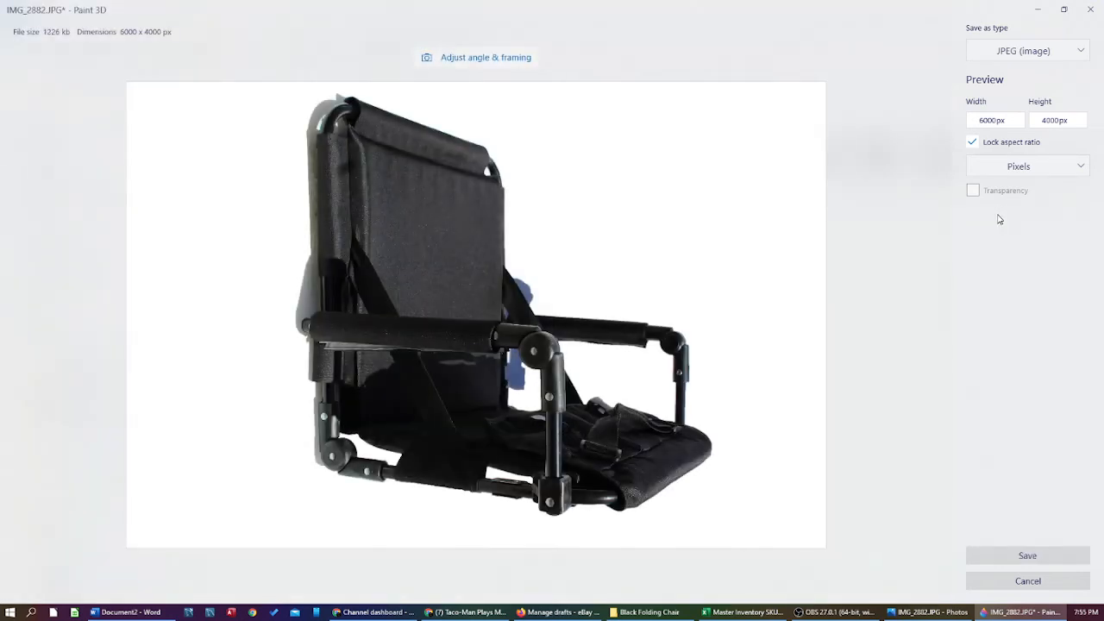
# Save the JPEG copy in the Black Folding Chair folder under the name black folding chair.
pyautogui.click(1040, 556)
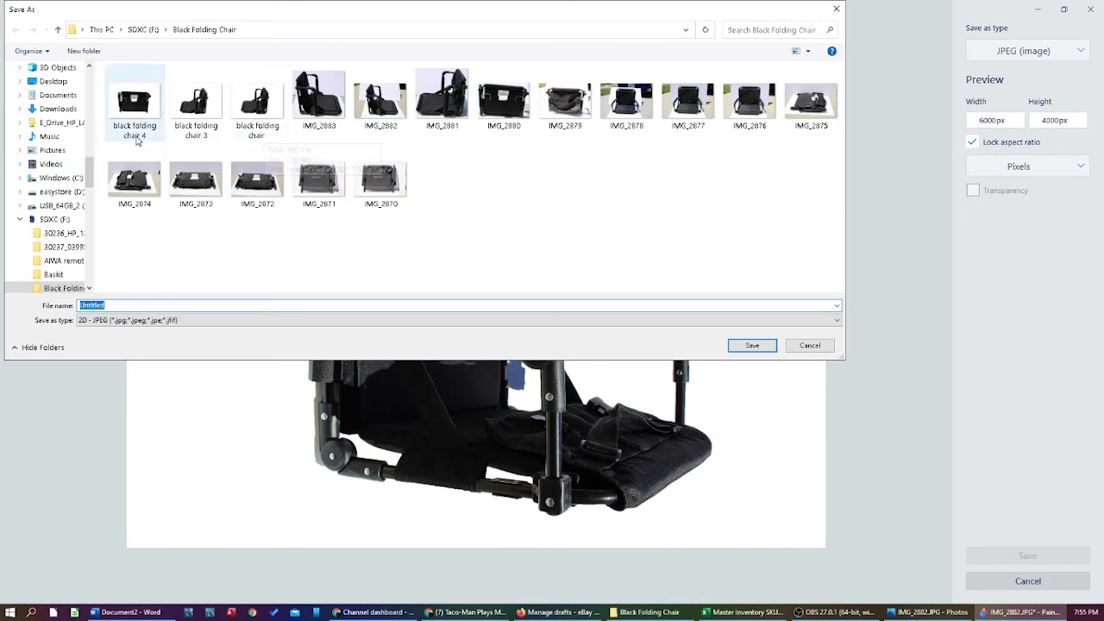
pyautogui.click(276, 130)
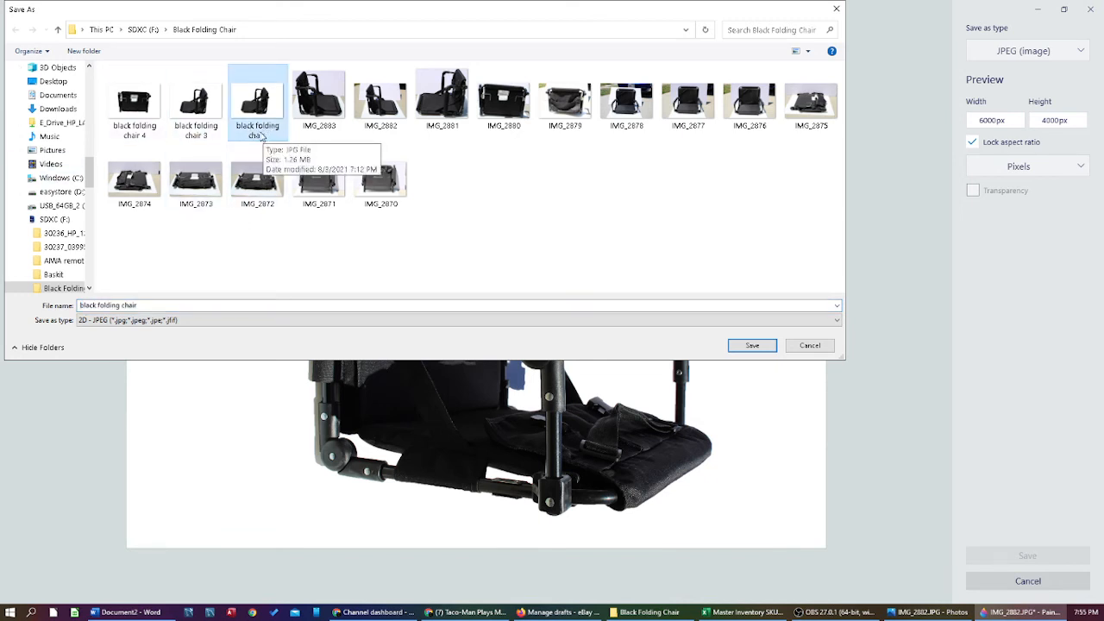
pyautogui.click(162, 306)
pyautogui.click(162, 305)
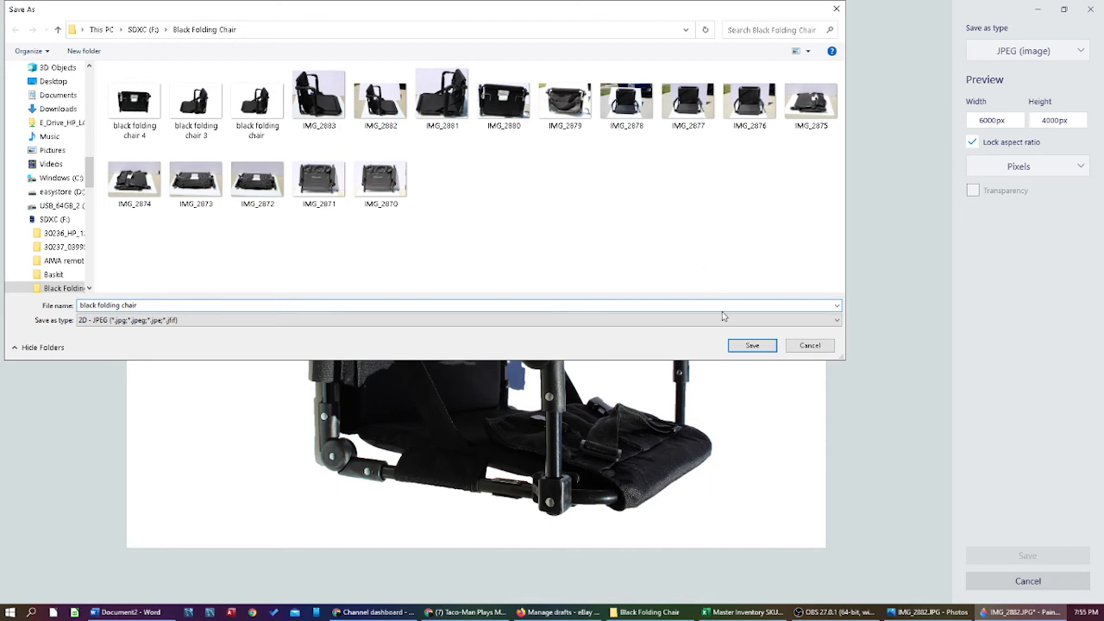
pyautogui.click(752, 345)
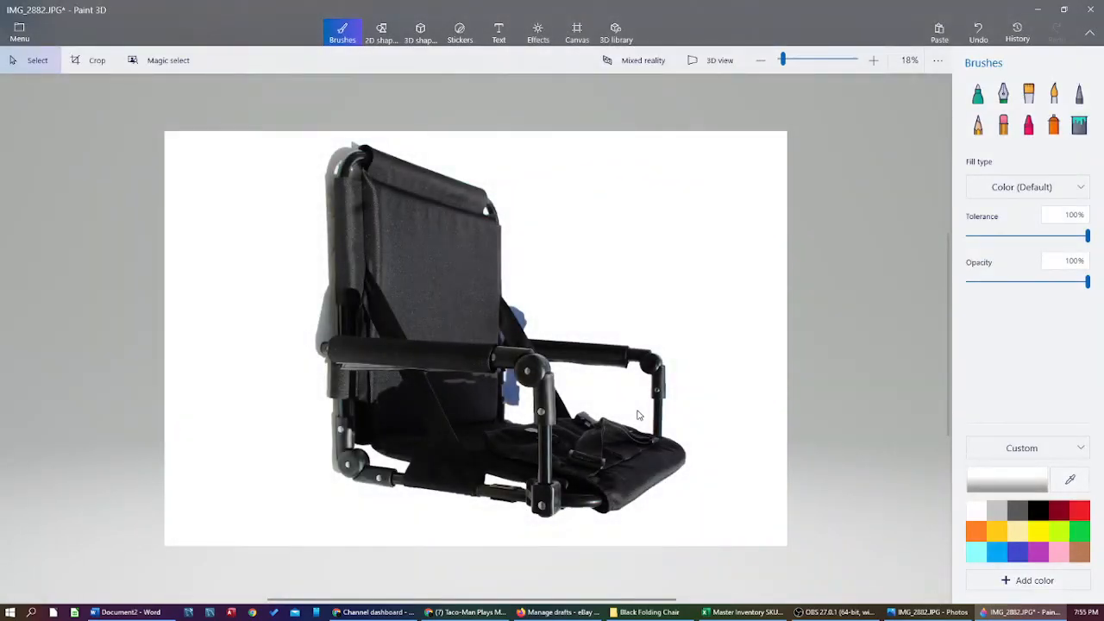
# Switch to the Black Folding Chair folder in File Explorer.
pyautogui.click(647, 612)
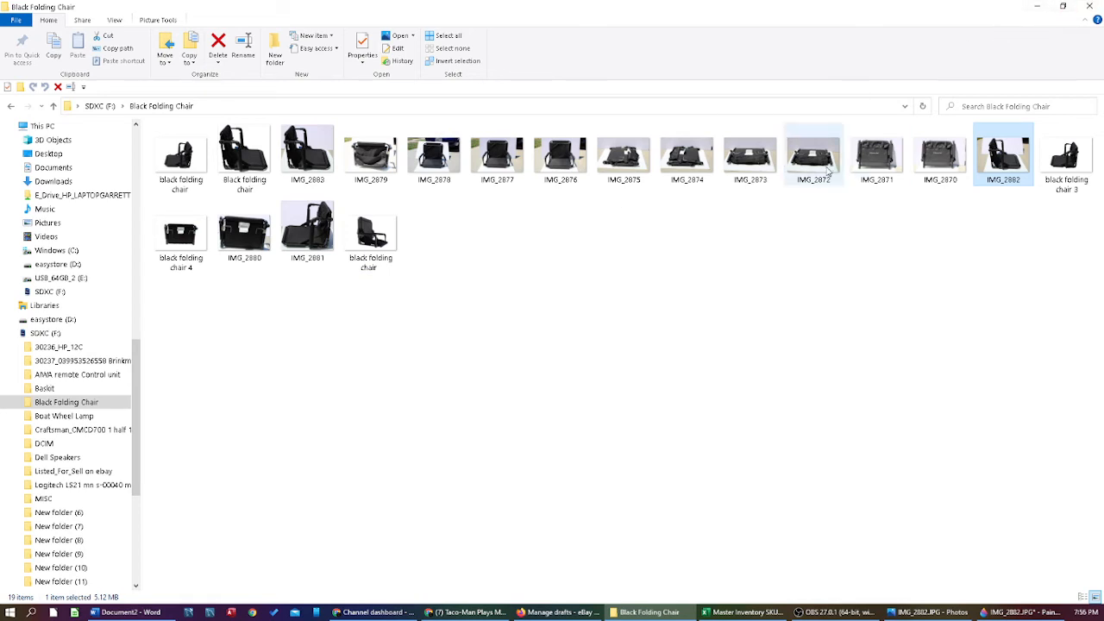
pyautogui.rightClick(441, 159)
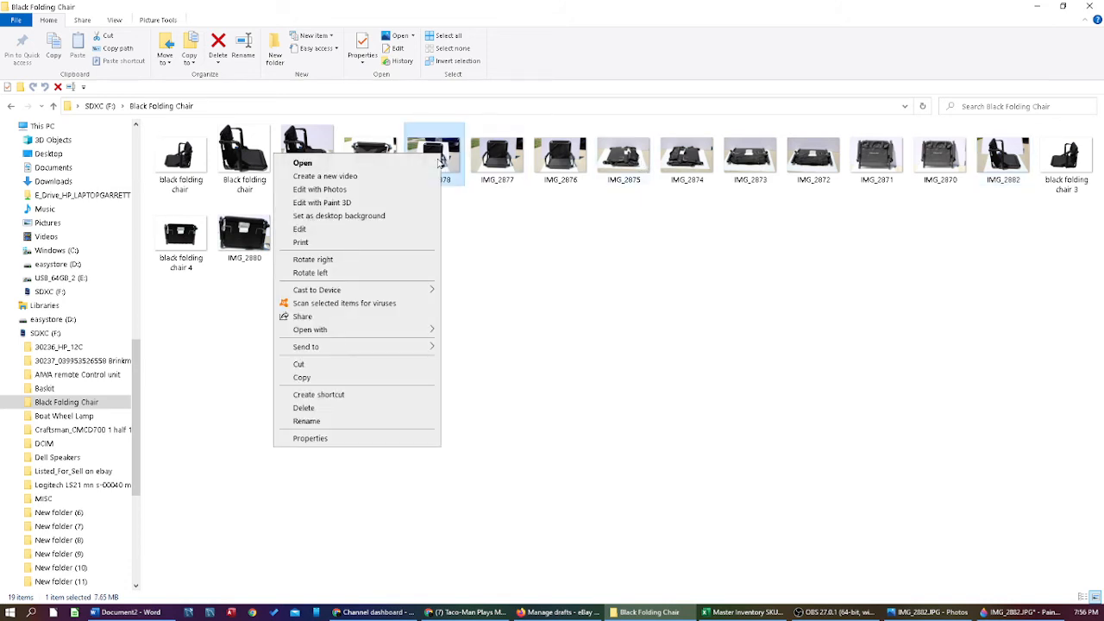
pyautogui.click(389, 189)
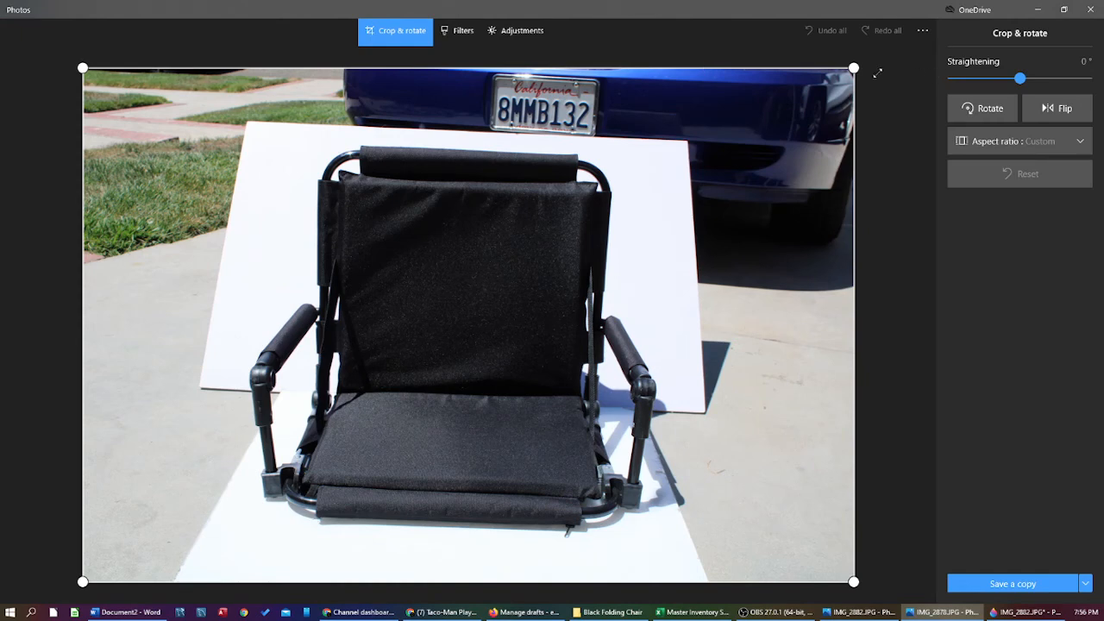
pyautogui.moveTo(854, 67); pyautogui.dragTo(854, 121)
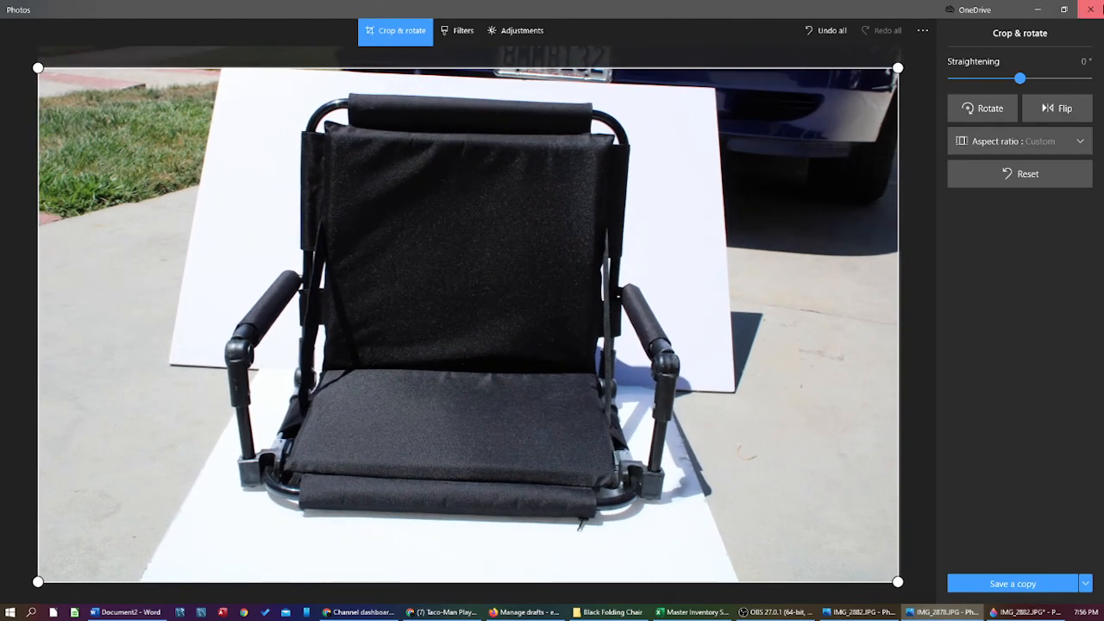
pyautogui.click(1090, 9)
pyautogui.click(488, 175)
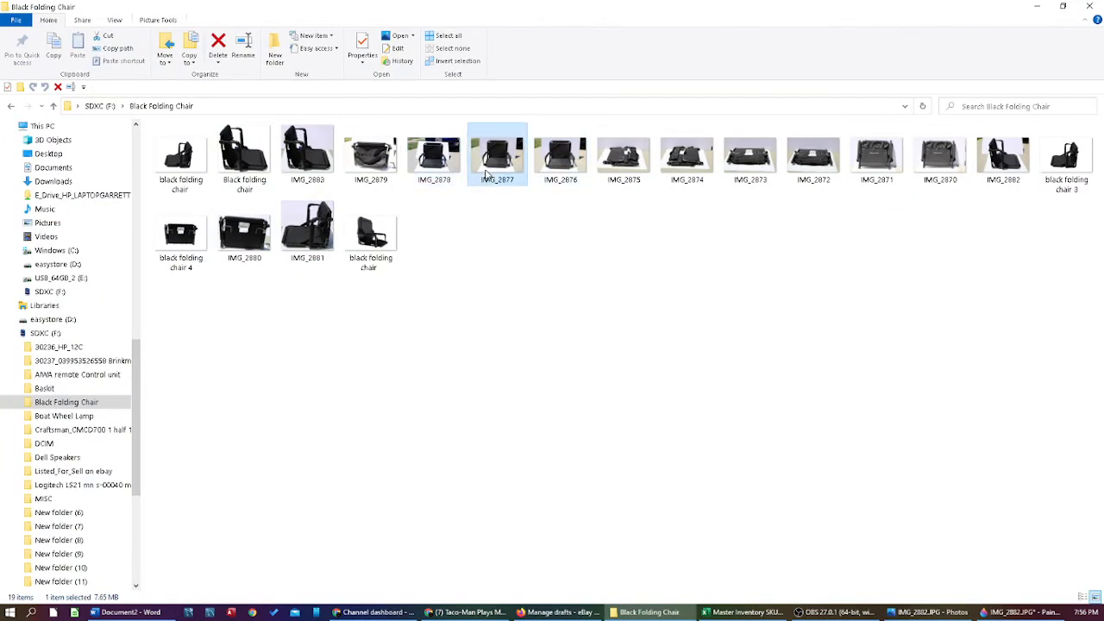
pyautogui.rightClick(487, 176)
pyautogui.click(423, 208)
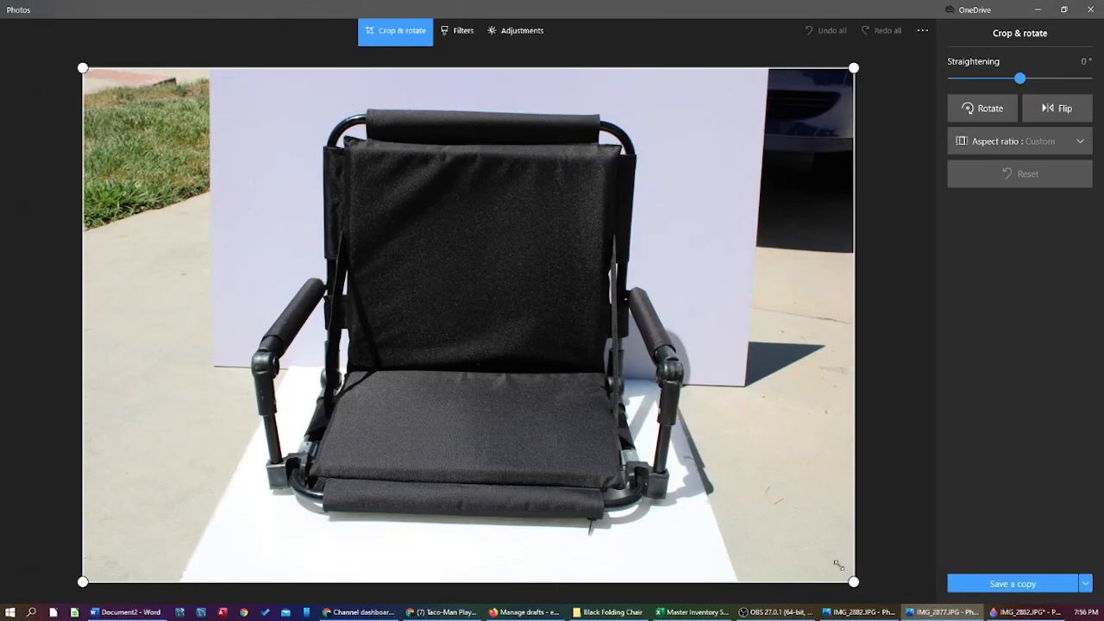
pyautogui.moveTo(837, 565)
pyautogui.mouseDown()
pyautogui.moveTo(814, 572)
pyautogui.moveTo(829, 573)
pyautogui.mouseUp()
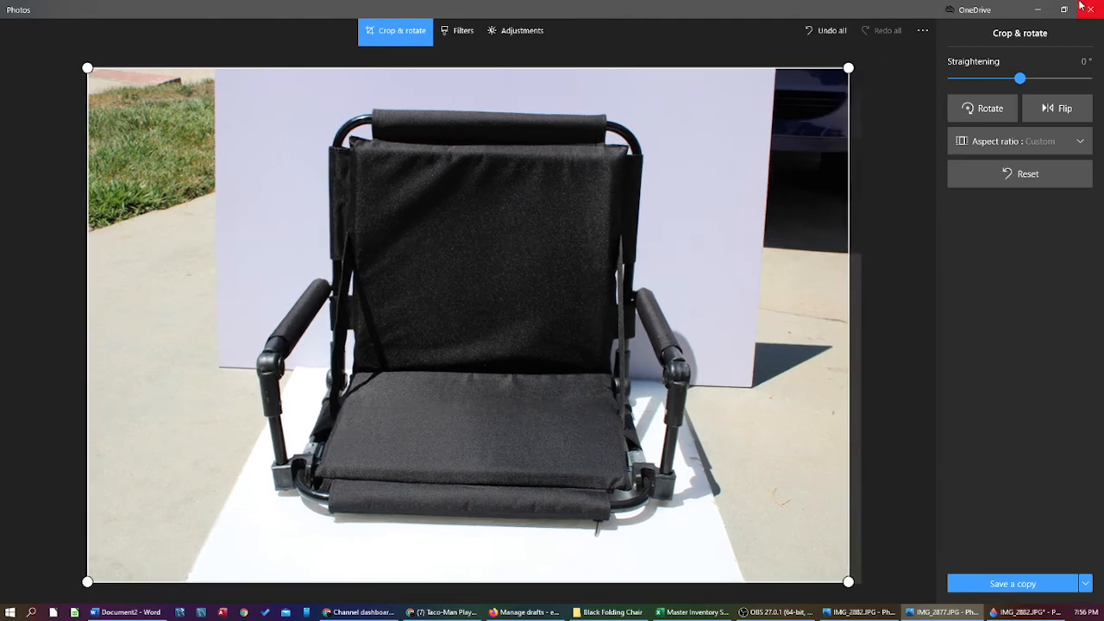
pyautogui.click(1081, 6)
# Open IMG_2877 in Paint 3D and generate a Magic select cutout from an area framed closely around the chair.
pyautogui.rightClick(503, 162)
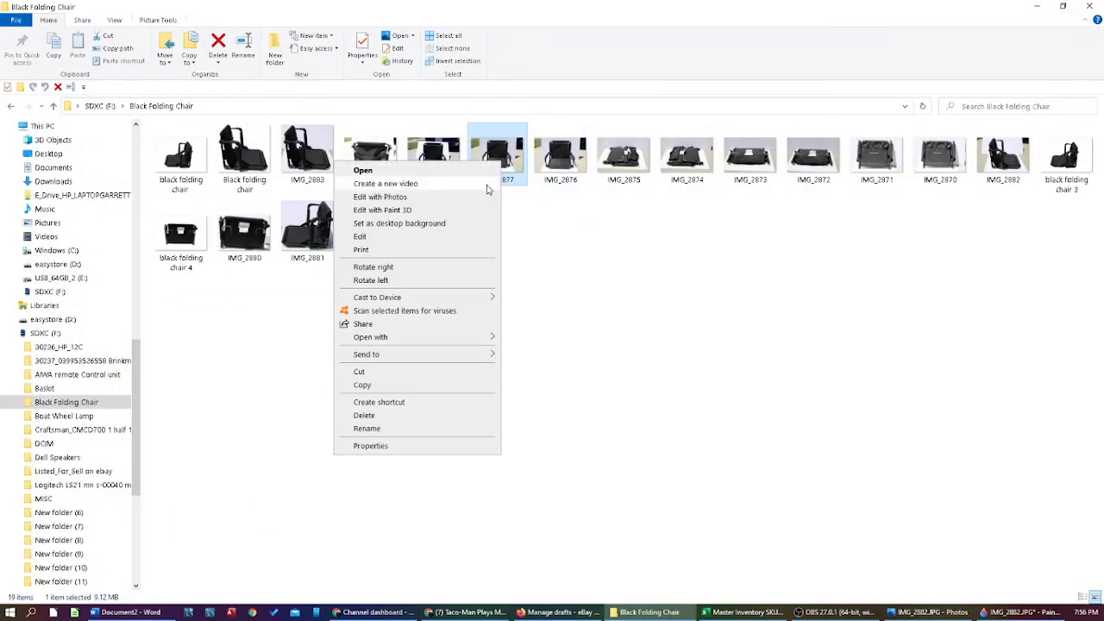
pyautogui.click(425, 211)
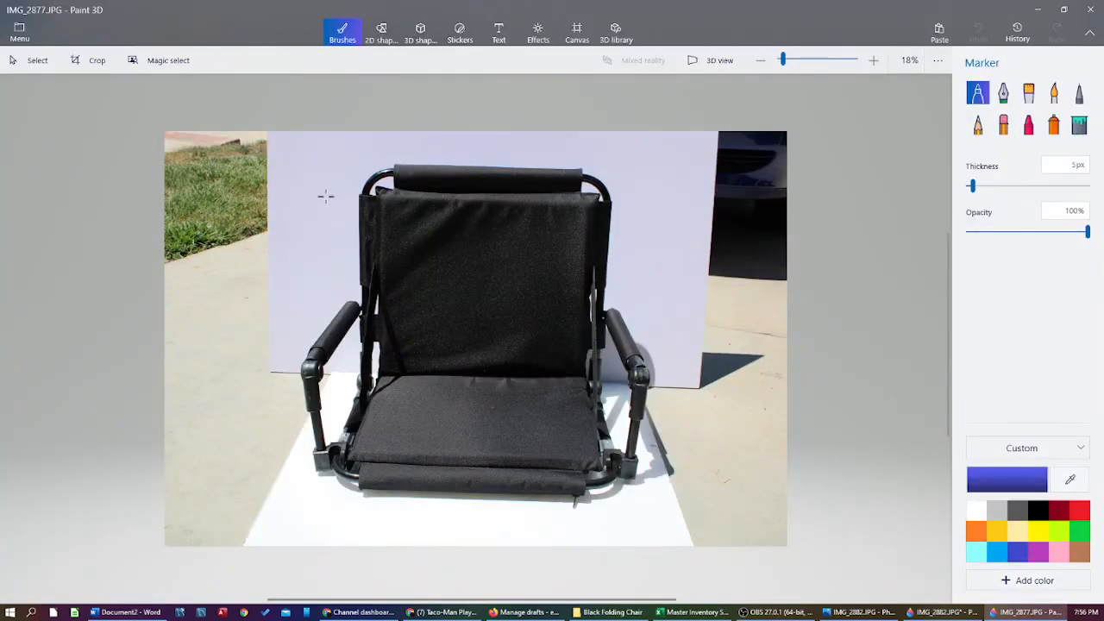
pyautogui.click(166, 62)
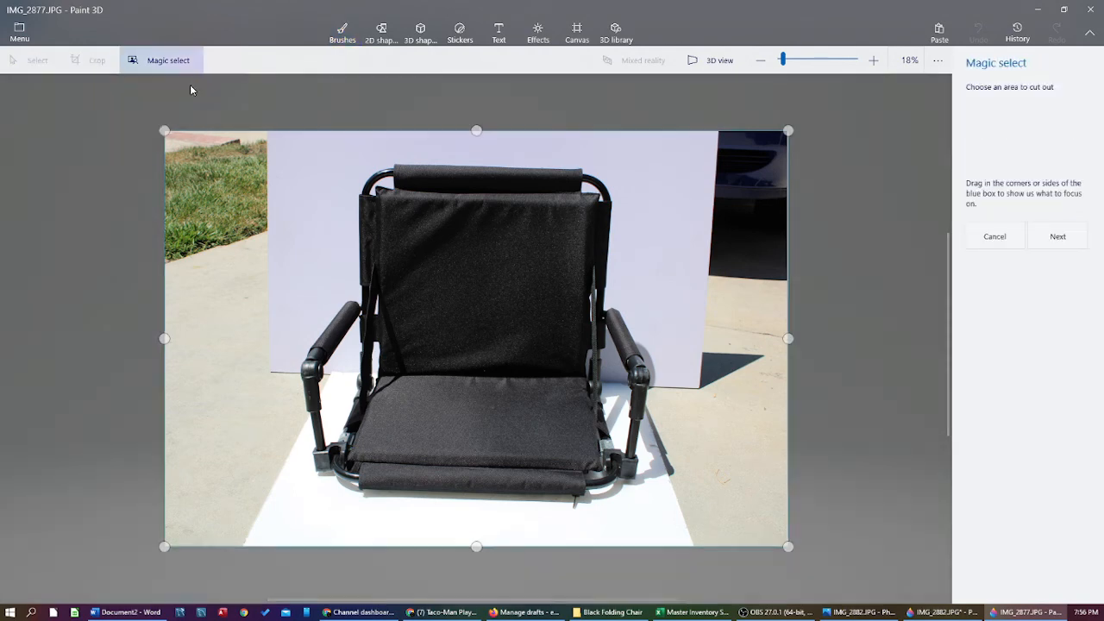
pyautogui.moveTo(165, 131); pyautogui.dragTo(288, 148)
pyautogui.moveTo(779, 545); pyautogui.dragTo(661, 531)
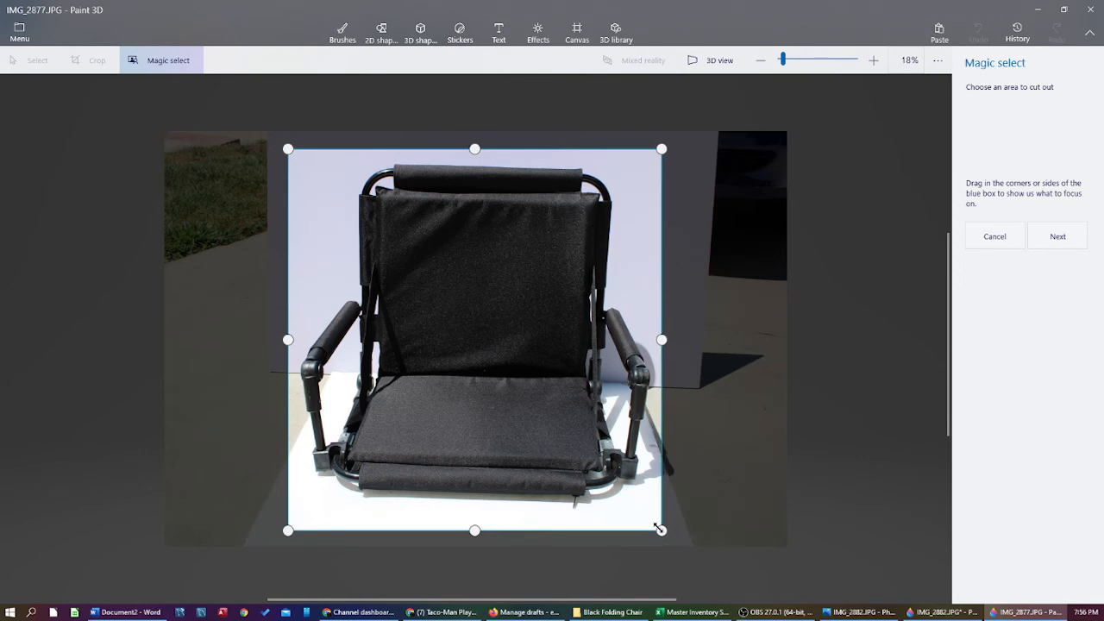
pyautogui.click(1066, 245)
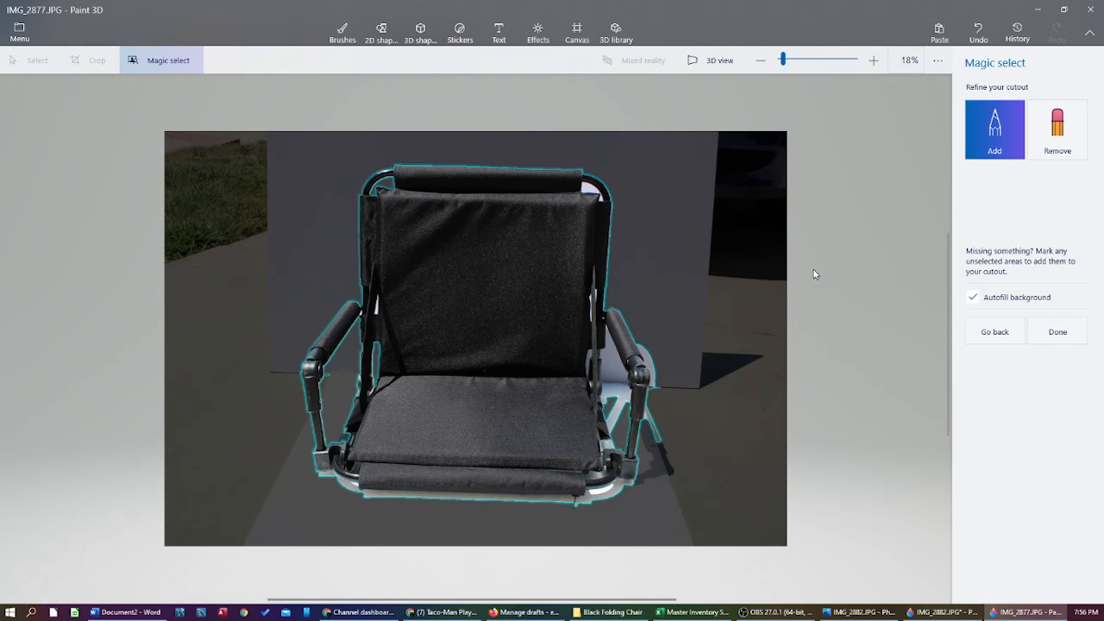
# Remove the white background patches behind the right armrest and along the seat's front bottom edge from the cutout.
pyautogui.click(1058, 138)
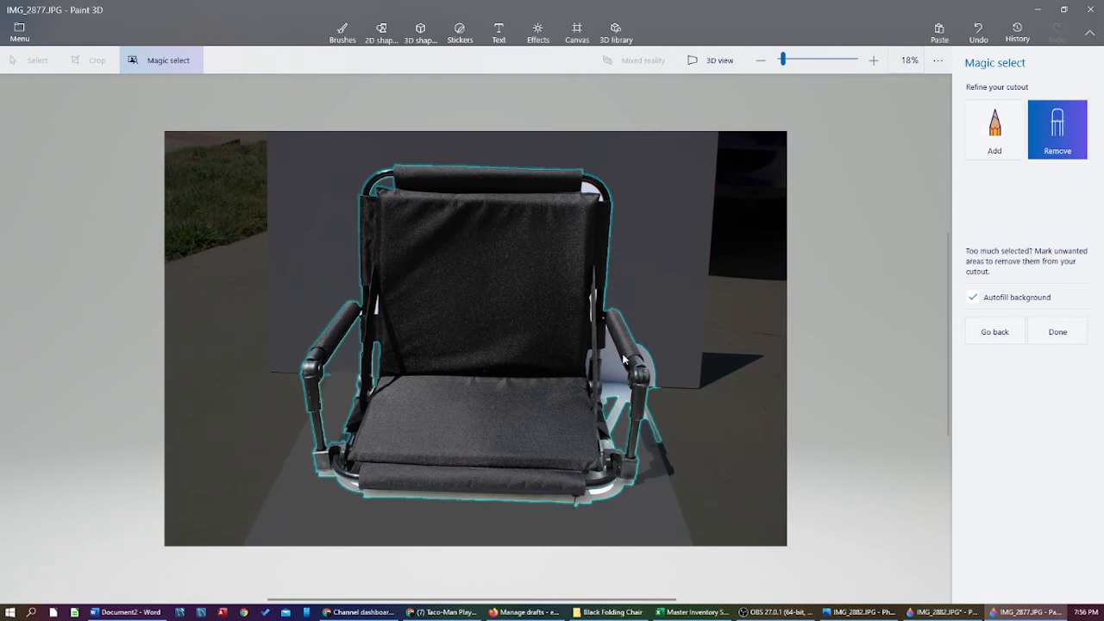
pyautogui.moveTo(623, 359); pyautogui.dragTo(621, 400)
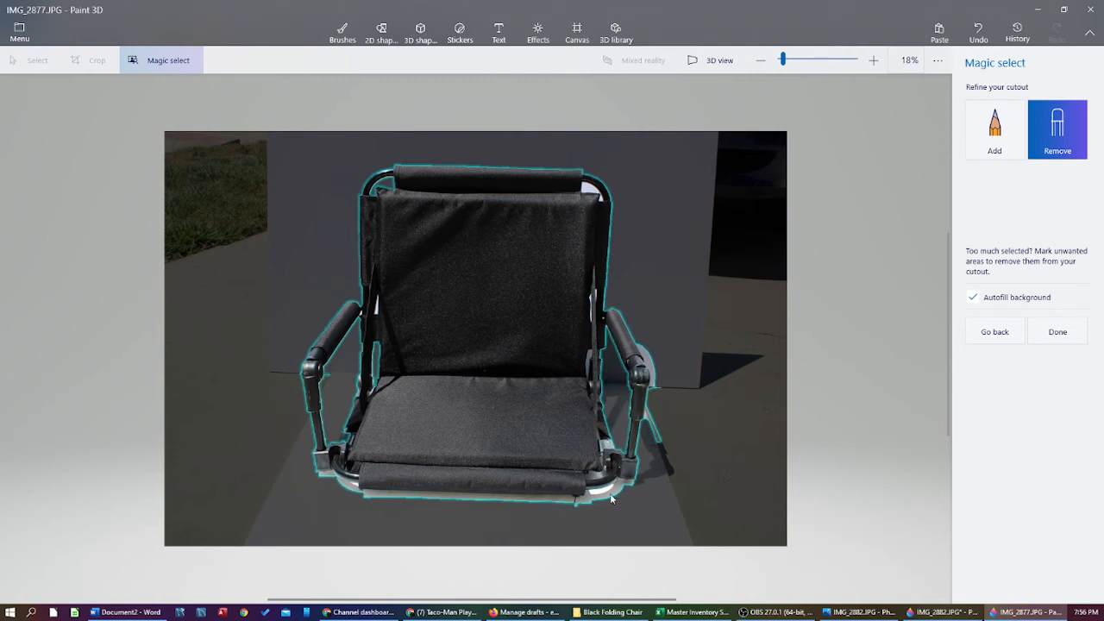
pyautogui.moveTo(611, 497); pyautogui.dragTo(572, 511)
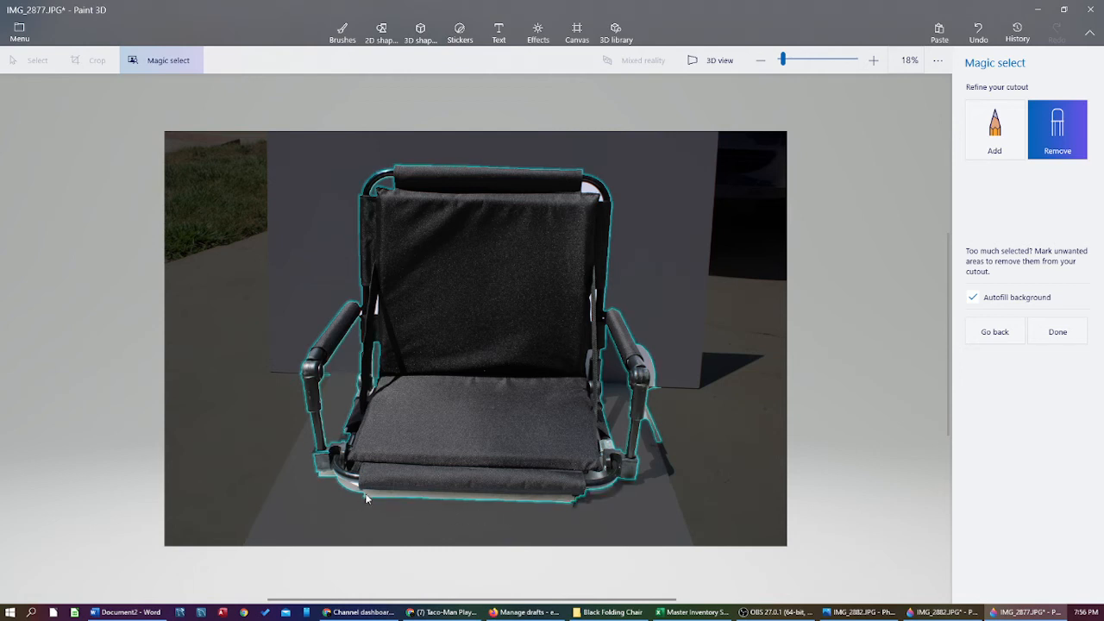
pyautogui.moveTo(361, 498); pyautogui.dragTo(462, 497)
pyautogui.click(977, 35)
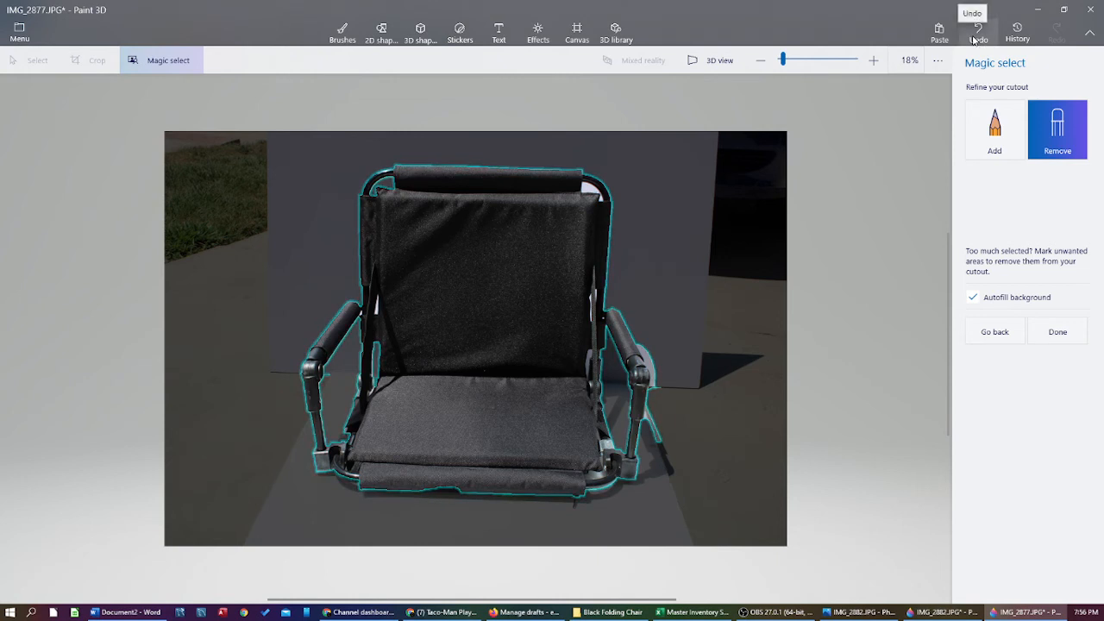
pyautogui.hotkey('ctrl', 'z')
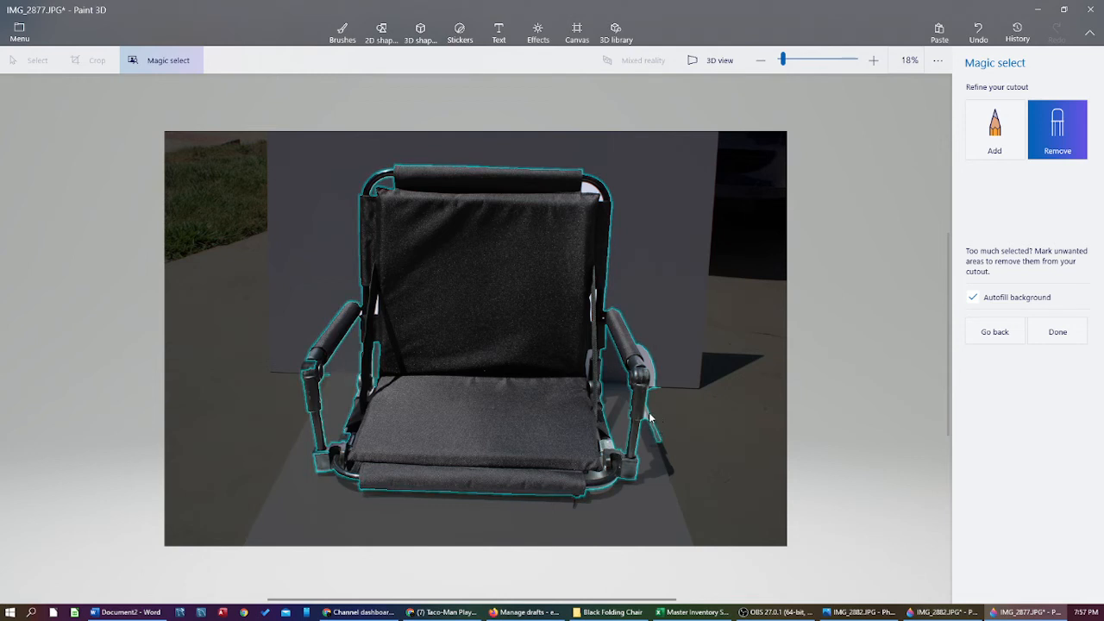
# Remove the shadow beside the right leg and the white patch at the backrest's upper right corner, and finish the cutout.
pyautogui.moveTo(655, 413); pyautogui.dragTo(648, 446)
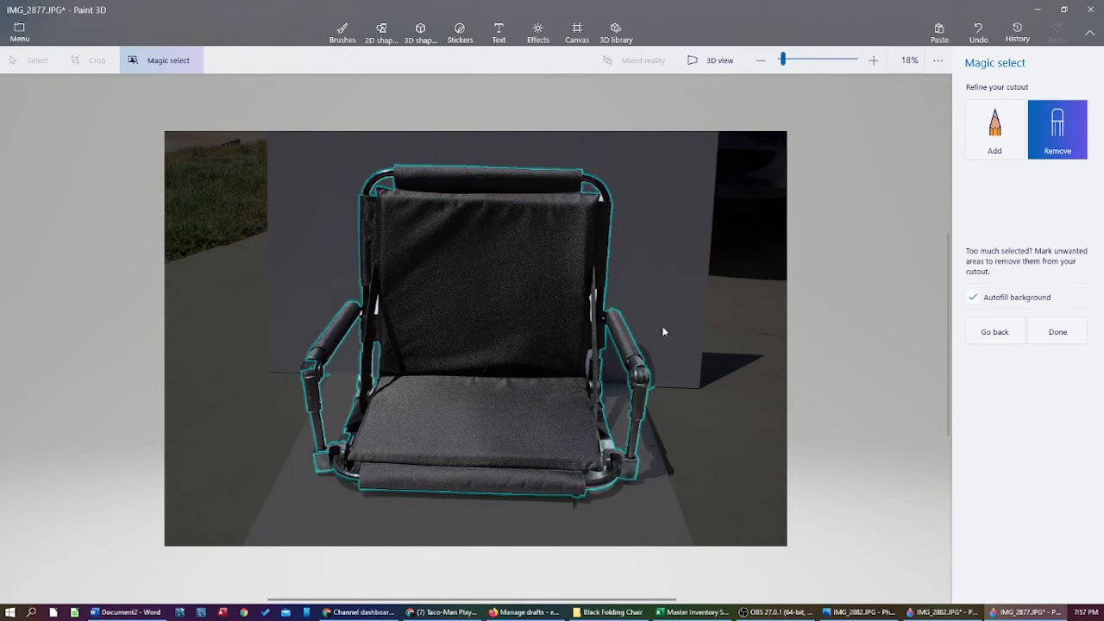
pyautogui.click(603, 199)
pyautogui.click(1059, 336)
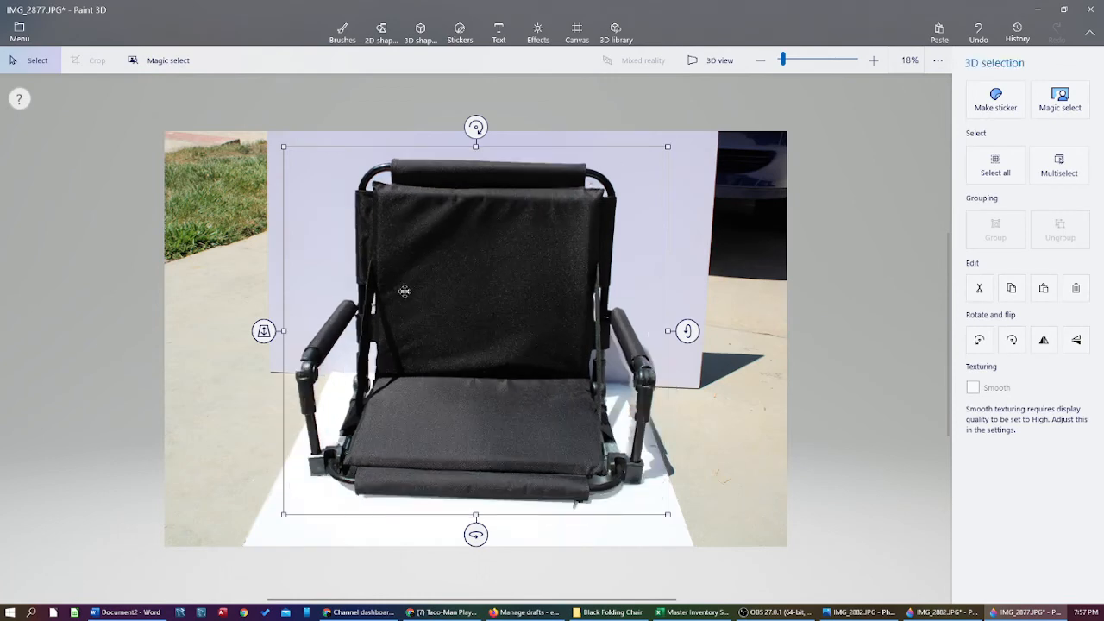
# Cut the chair out of the photo and fill the remaining background with white at 100% tolerance.
pyautogui.rightClick(397, 300)
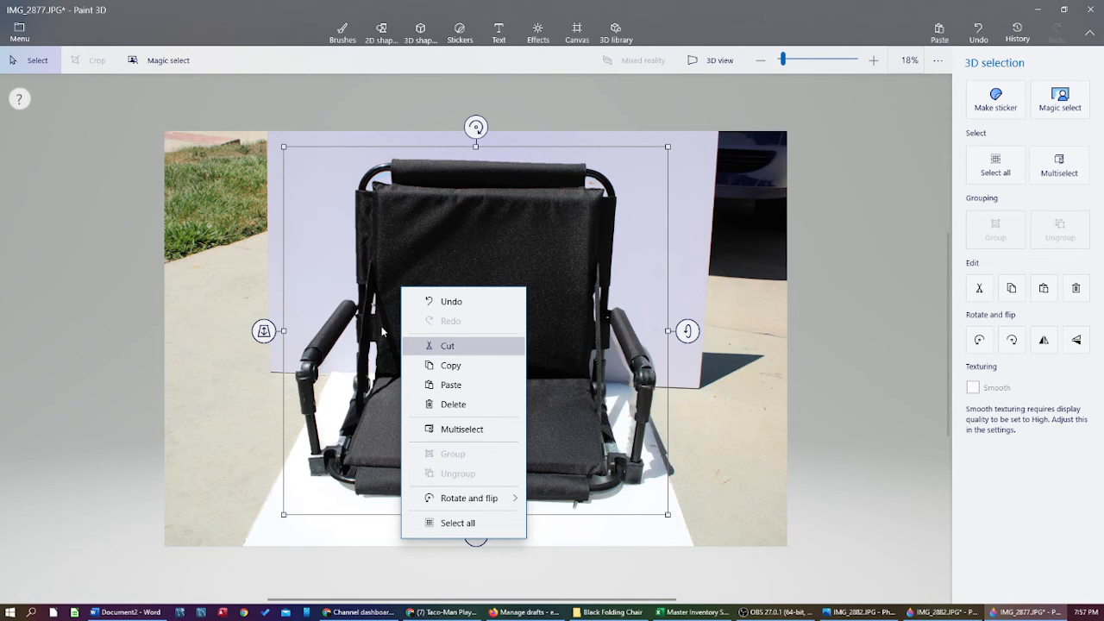
pyautogui.click(448, 345)
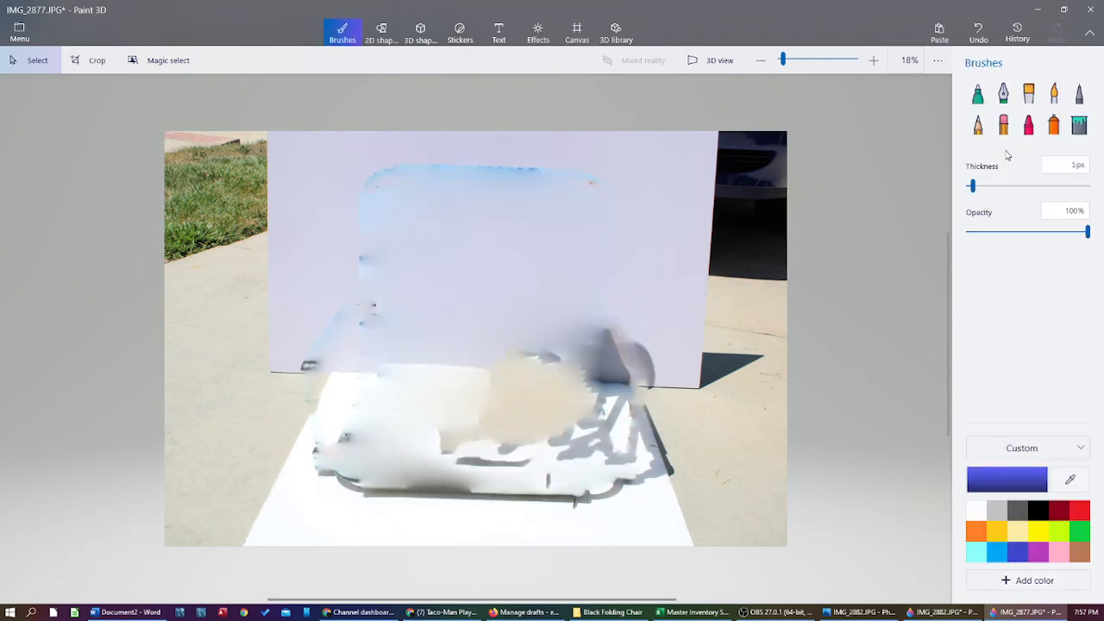
pyautogui.click(1080, 126)
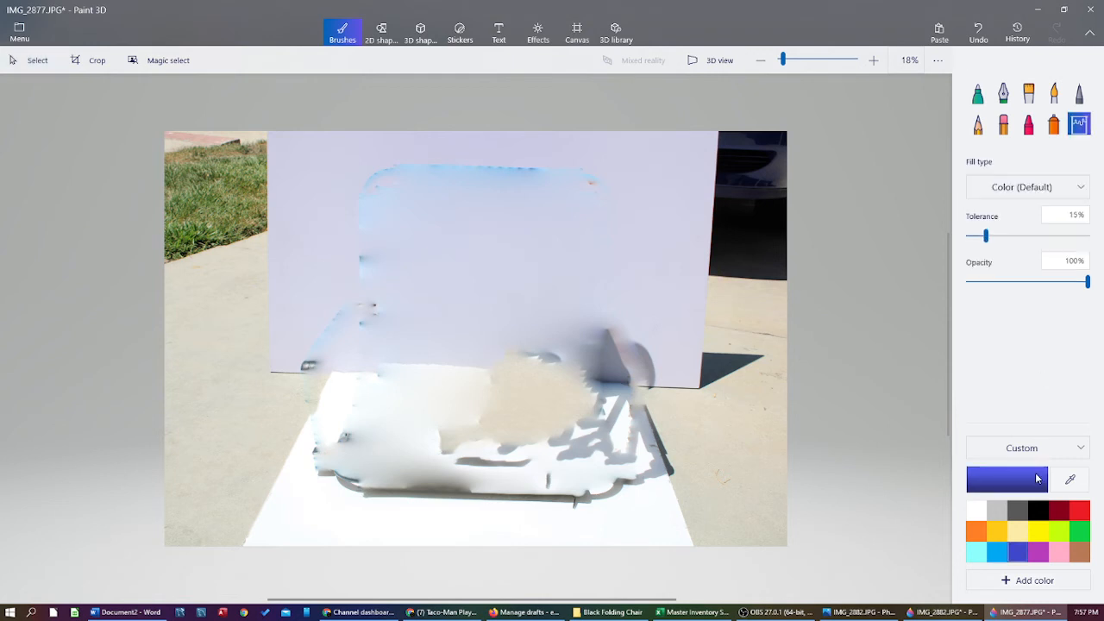
pyautogui.click(976, 511)
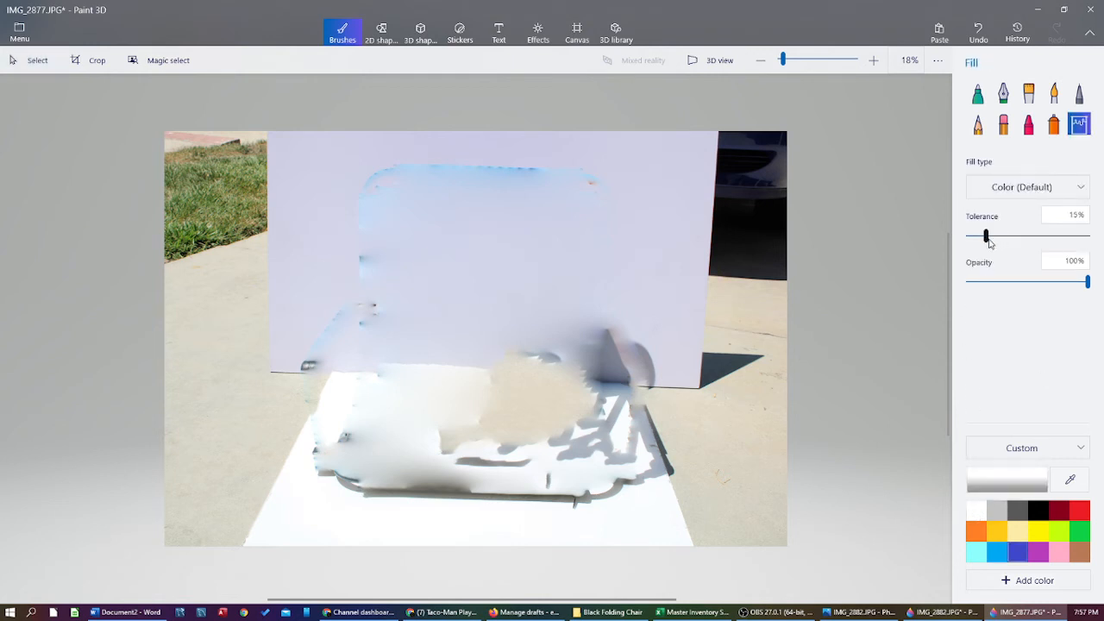
pyautogui.moveTo(989, 239); pyautogui.dragTo(1098, 244)
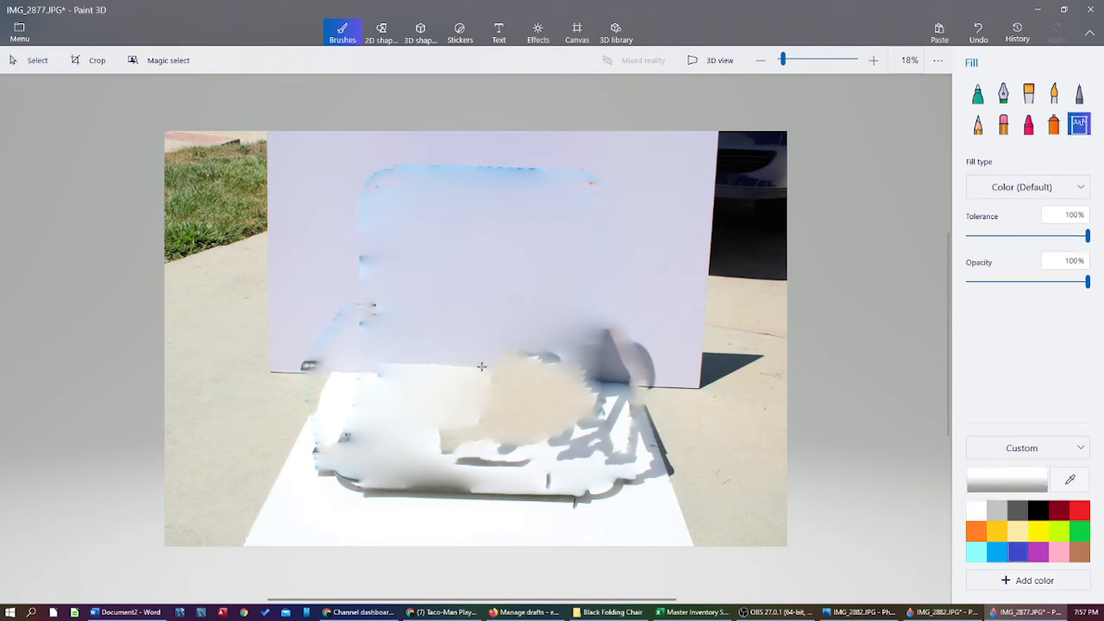
pyautogui.click(423, 389)
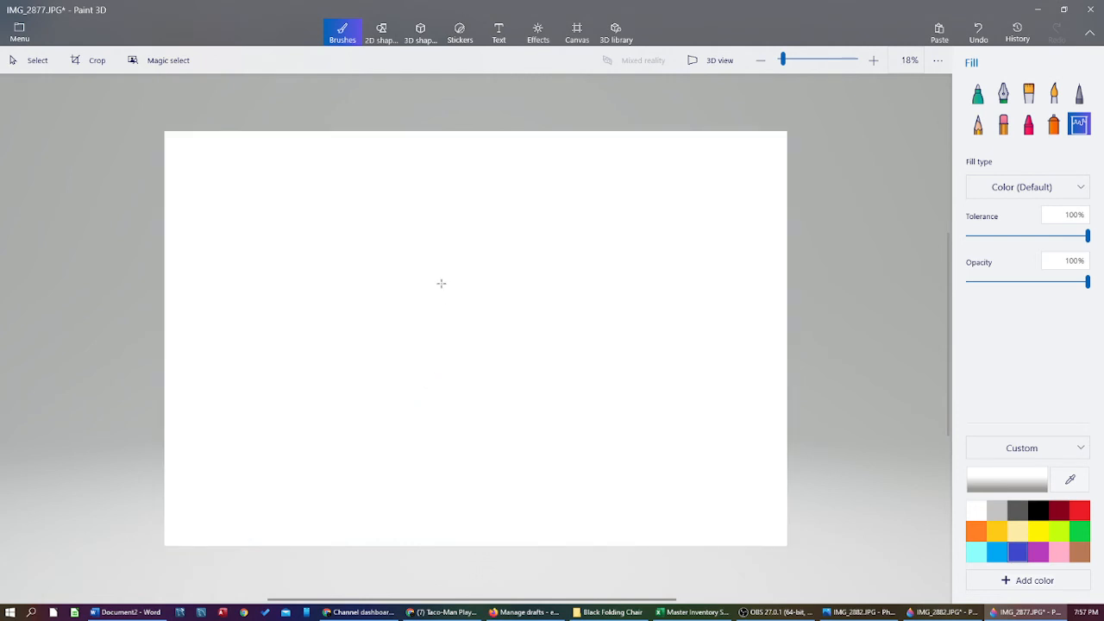
# Paste the chair cutout onto the white canvas.
pyautogui.hotkey('ctrl', 'v')
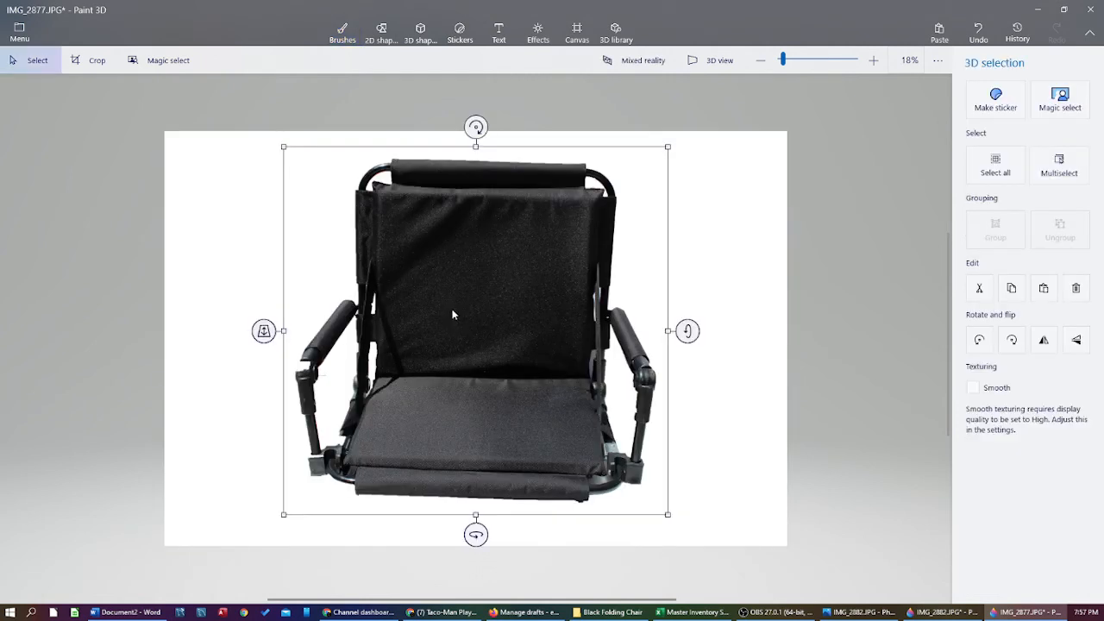
pyautogui.rightClick(745, 257)
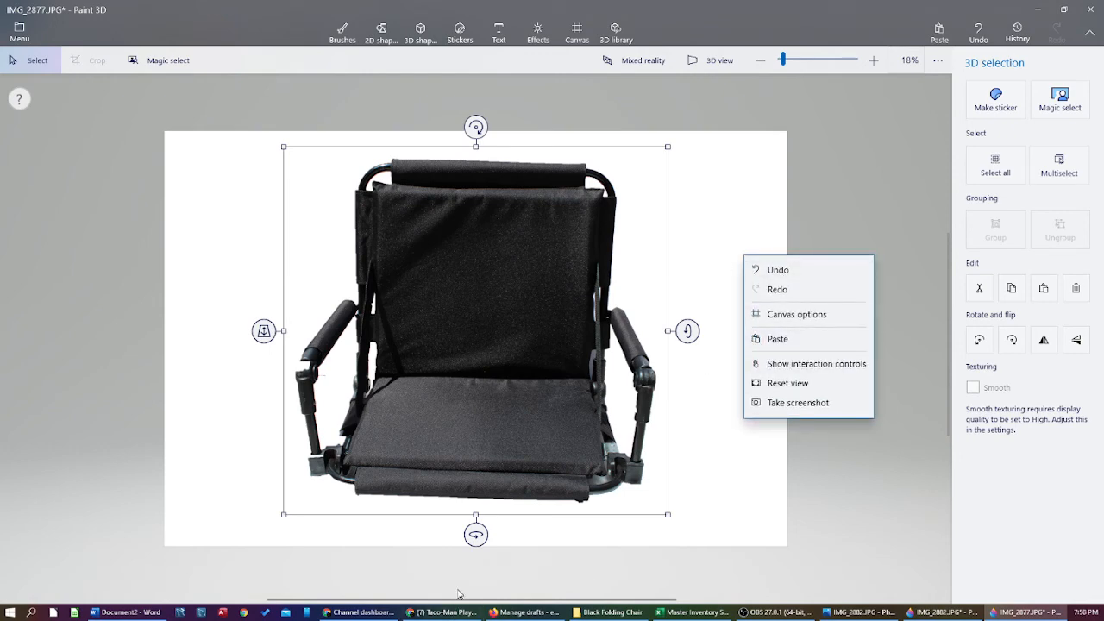
pyautogui.click(691, 441)
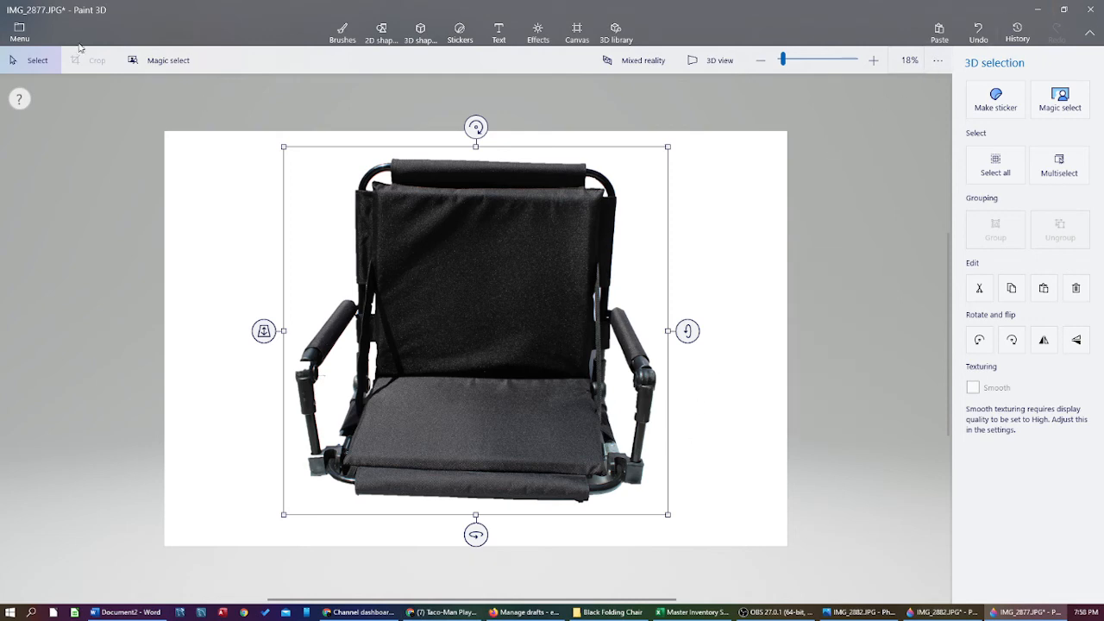
# Prepare an image copy of the front-view chair picture with JPEG as the file type.
pyautogui.click(19, 39)
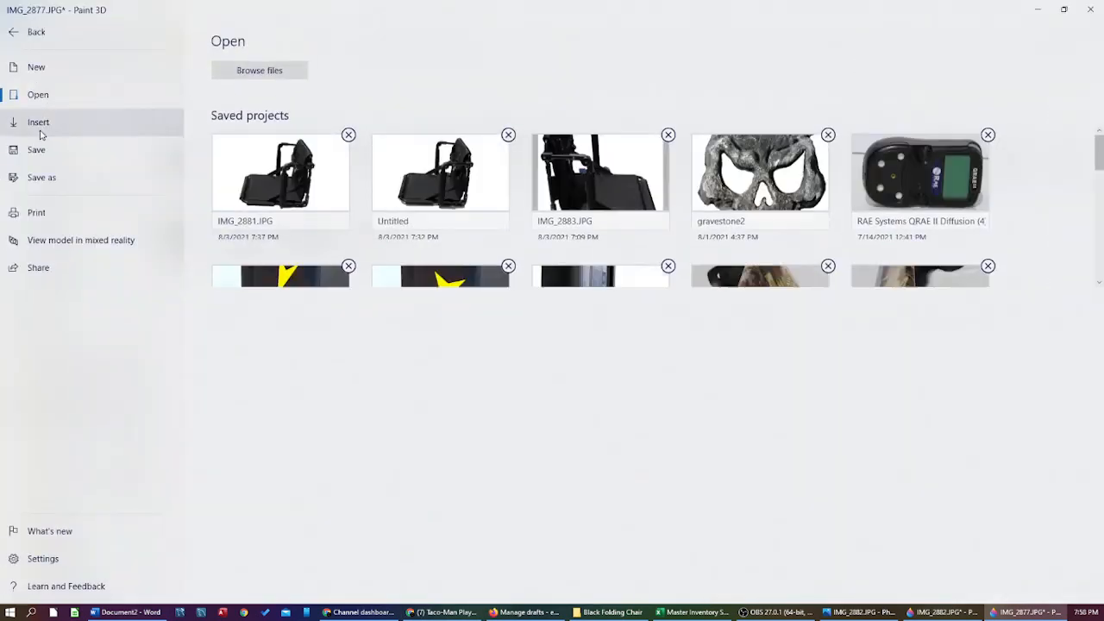
pyautogui.click(43, 176)
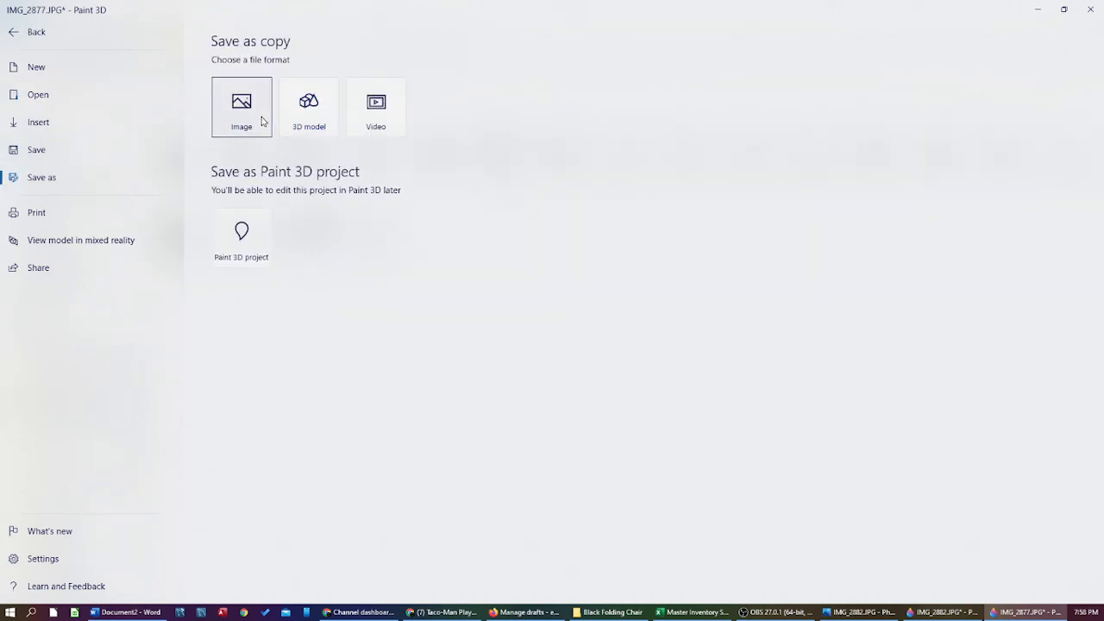
pyautogui.click(262, 114)
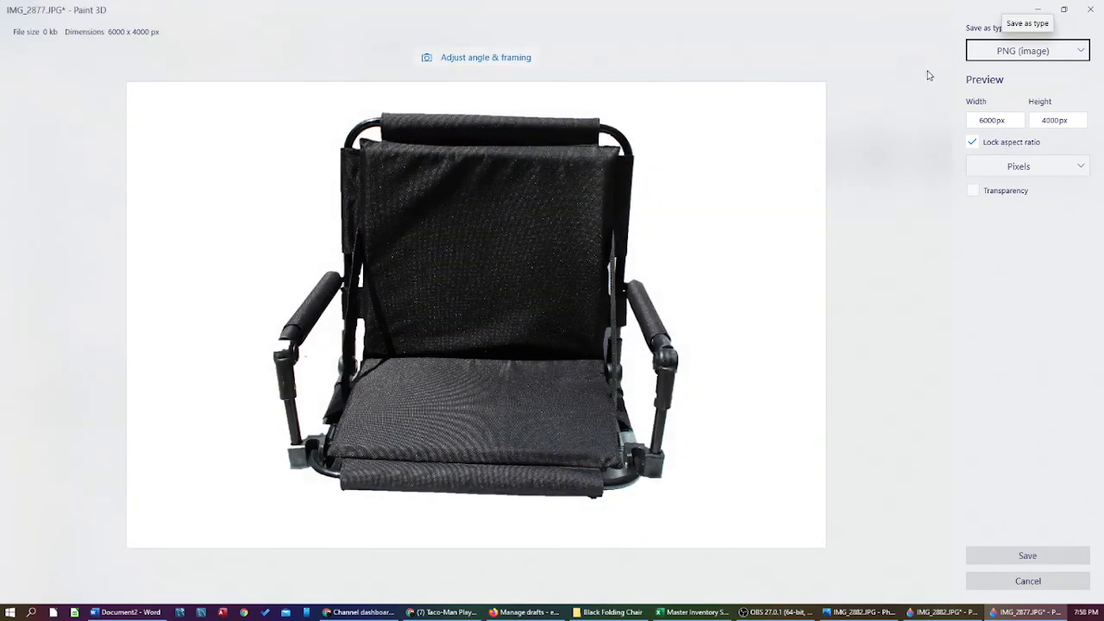
pyautogui.click(1027, 56)
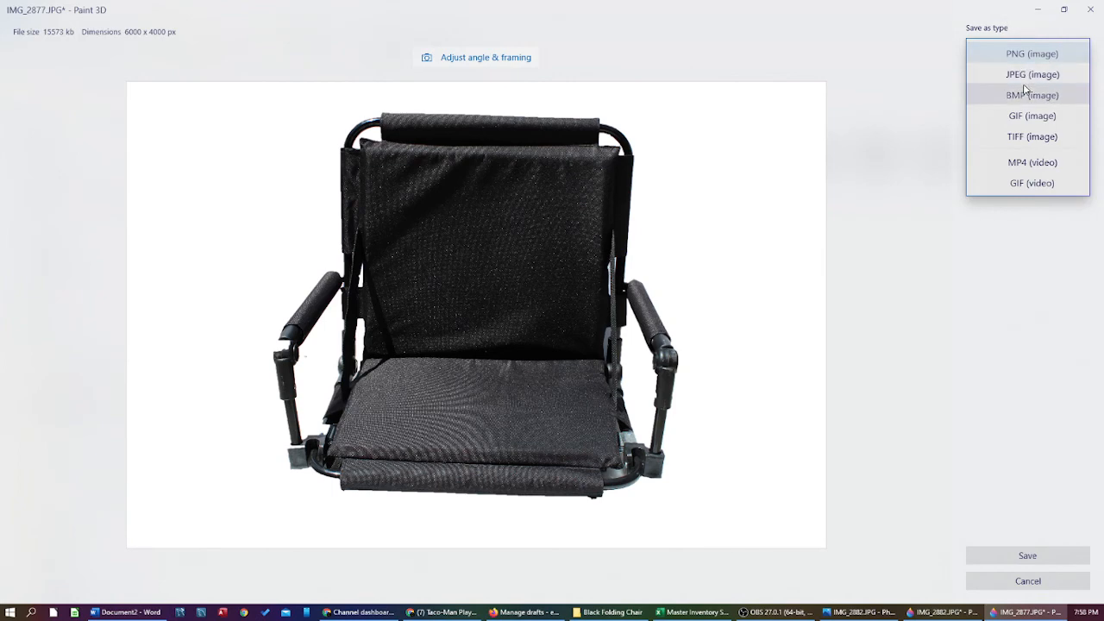
pyautogui.click(1022, 73)
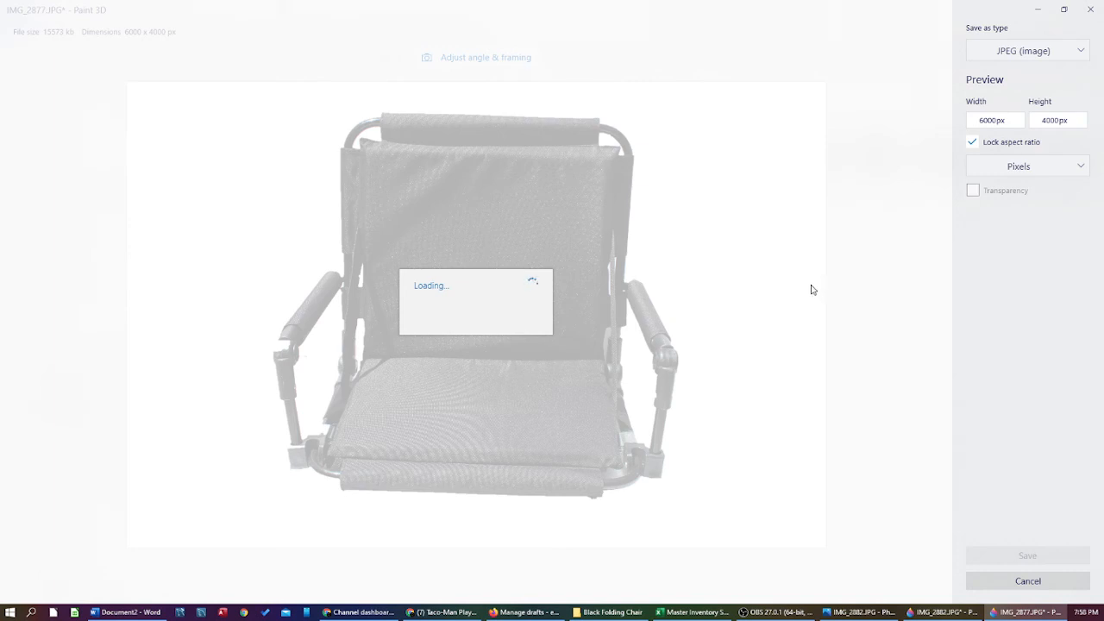
# Close the Photos window showing IMG_2882.
pyautogui.click(840, 612)
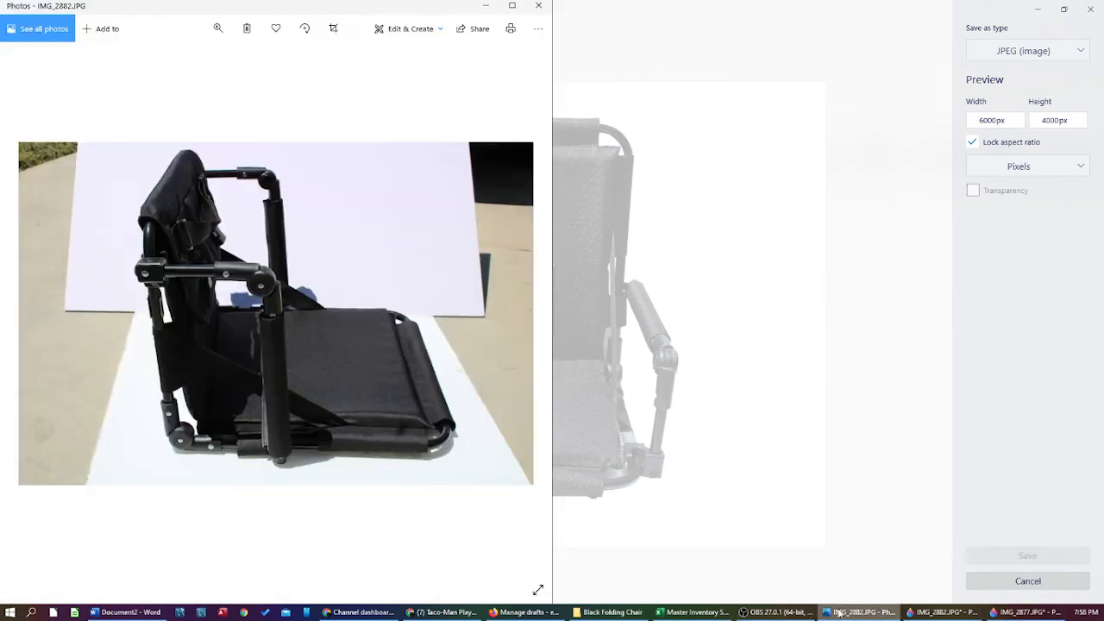
pyautogui.click(539, 7)
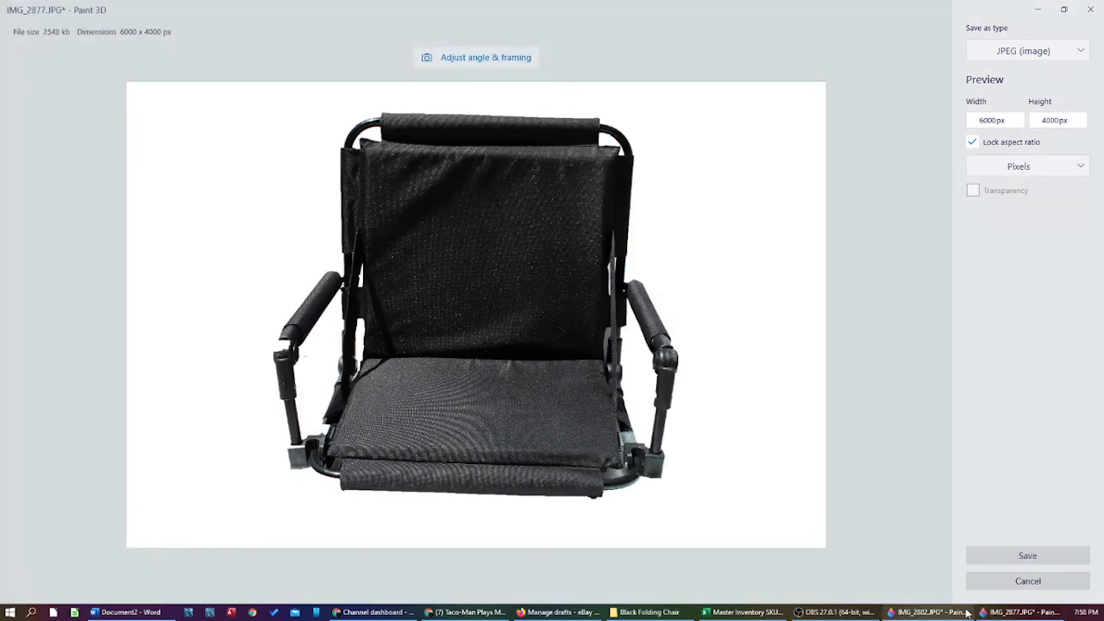
# Close the side-view chair picture and save it as a Paint 3D project named Untitled.
pyautogui.click(968, 613)
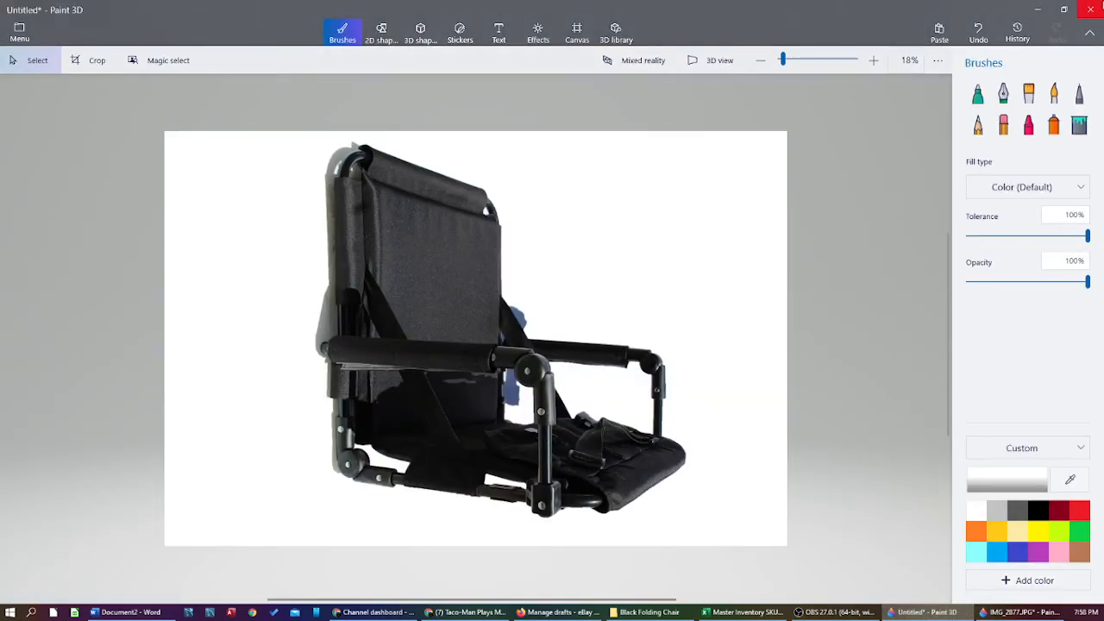
pyautogui.click(1091, 9)
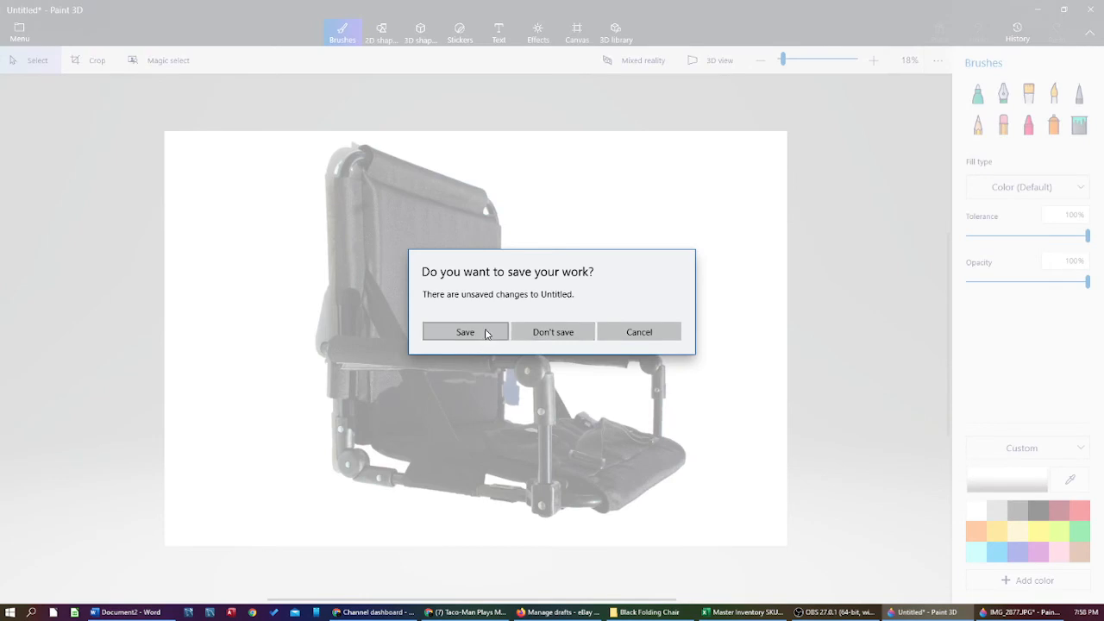
pyautogui.click(486, 334)
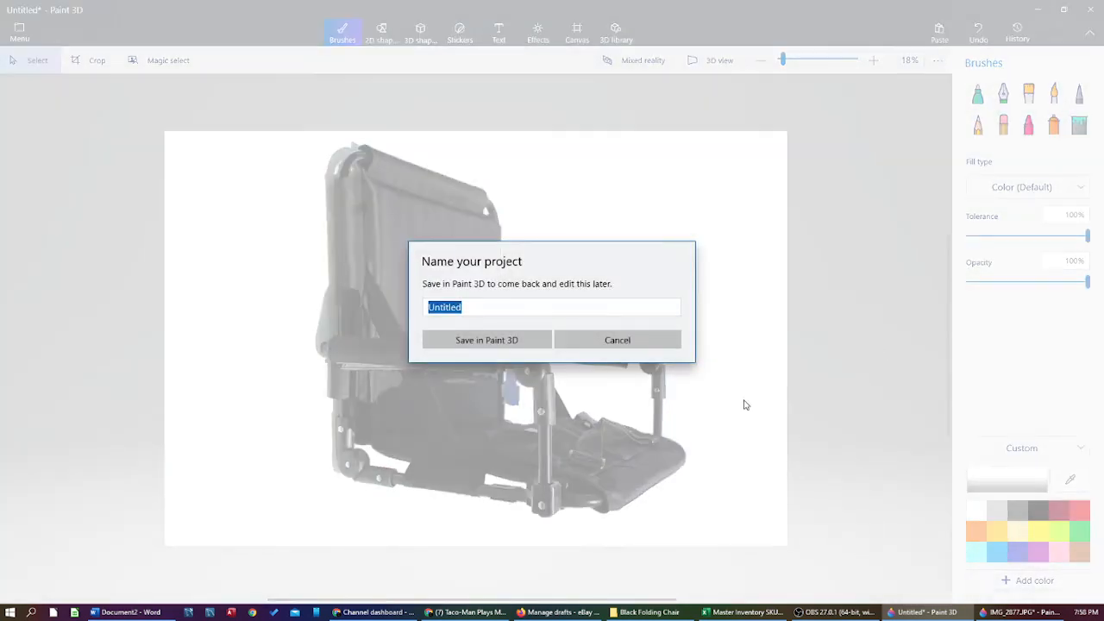
pyautogui.click(501, 341)
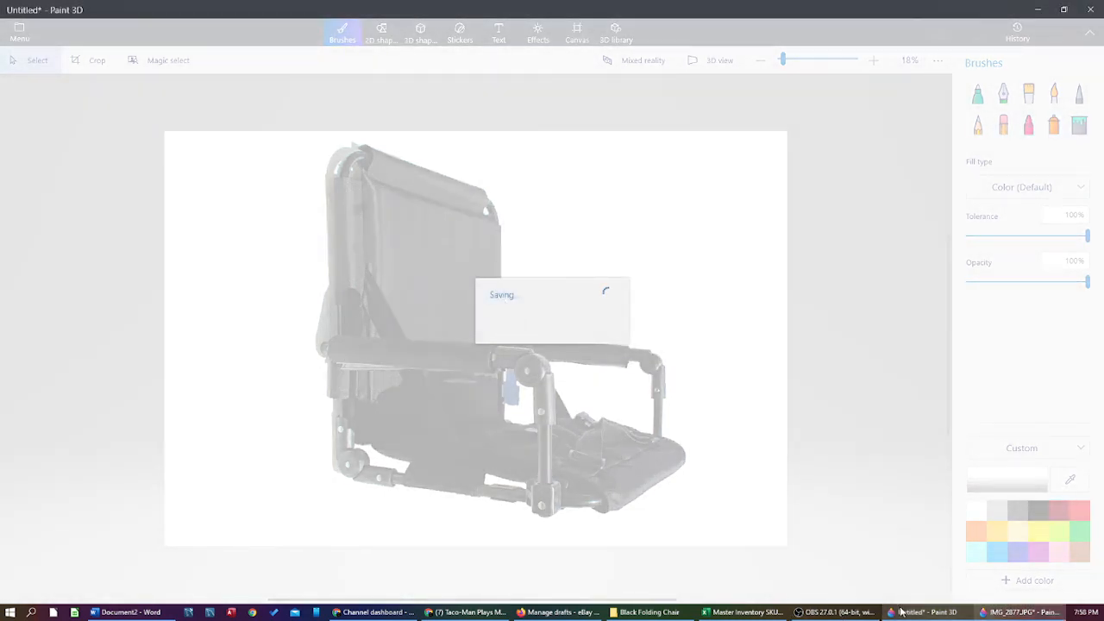
# Save the front-view chair picture as a JPEG named "black folding chair 5" in the Black Folding Chair folder.
pyautogui.click(1021, 611)
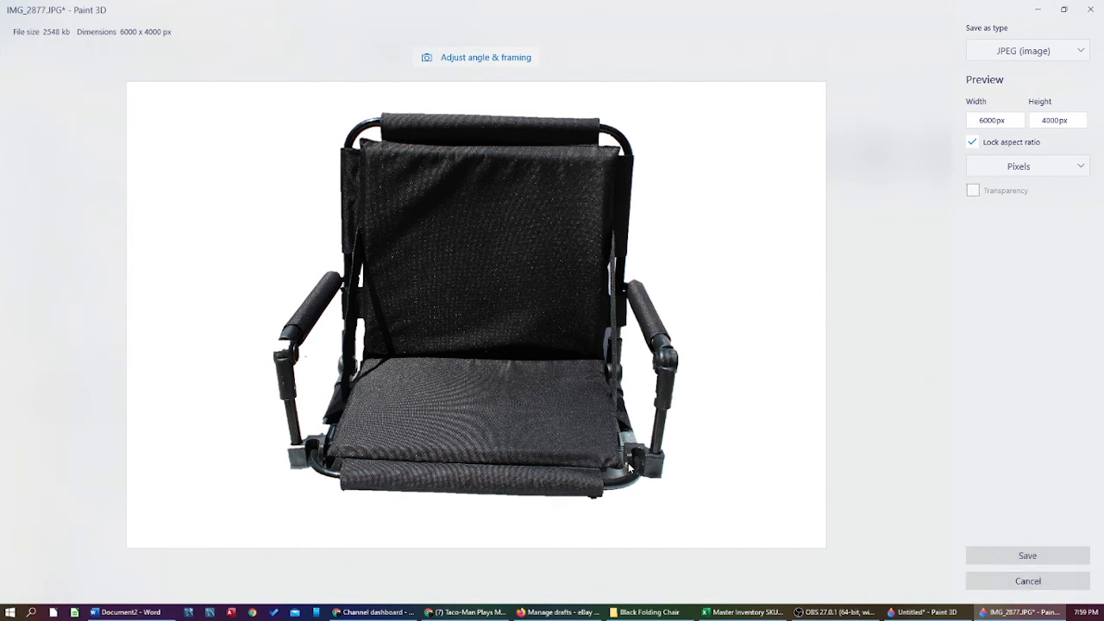
pyautogui.click(993, 559)
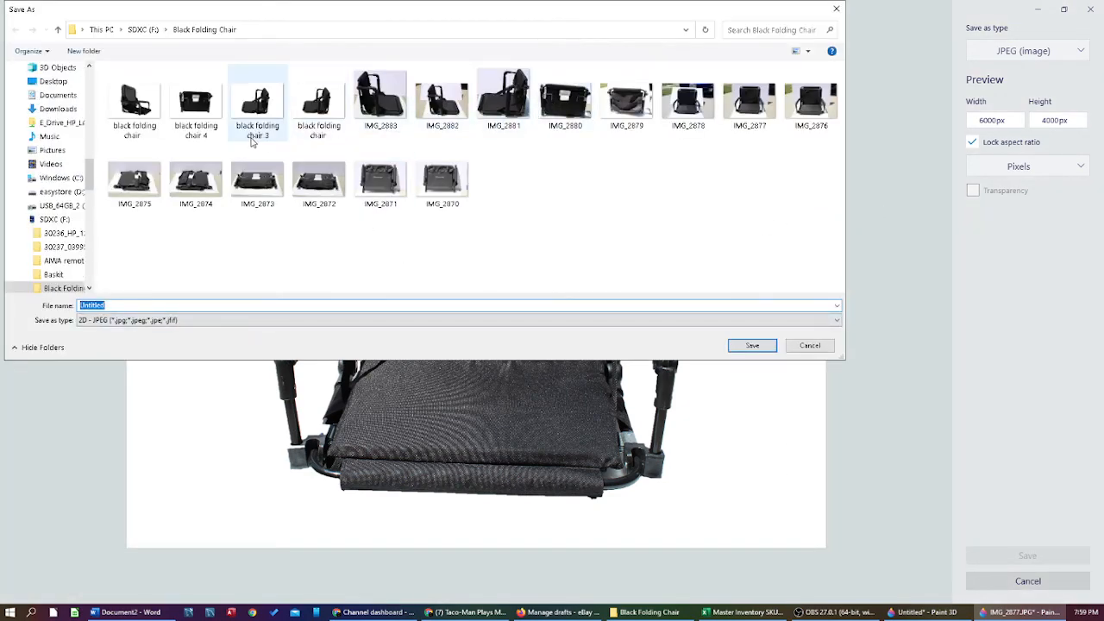
pyautogui.click(204, 138)
pyautogui.click(207, 302)
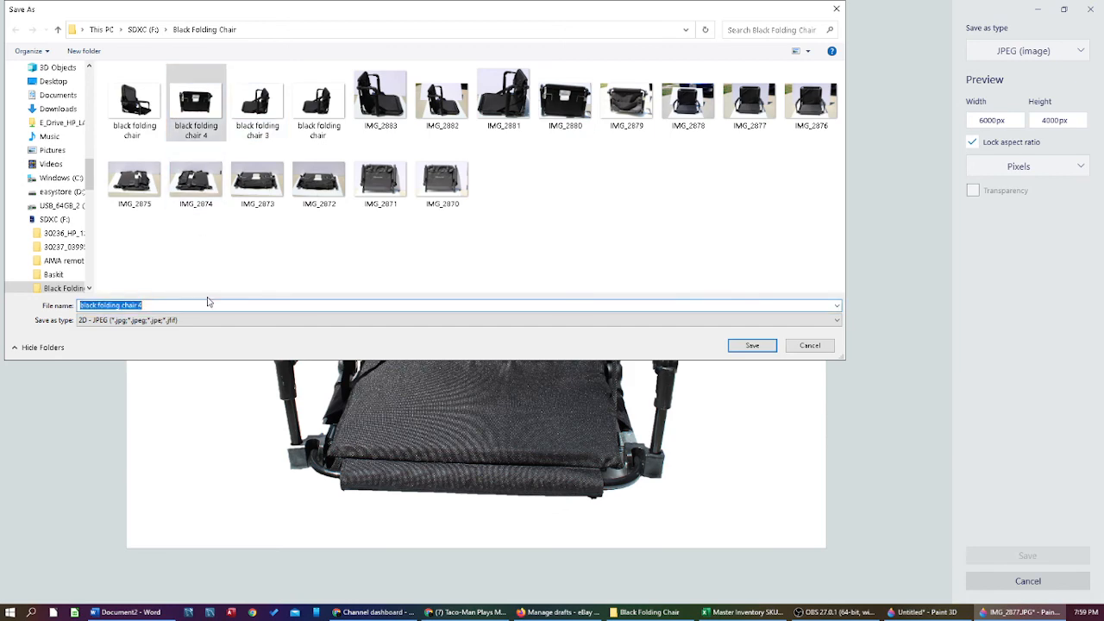
pyautogui.click(207, 302)
pyautogui.press('BackSpace')
pyautogui.write('5')
pyautogui.press('Return')
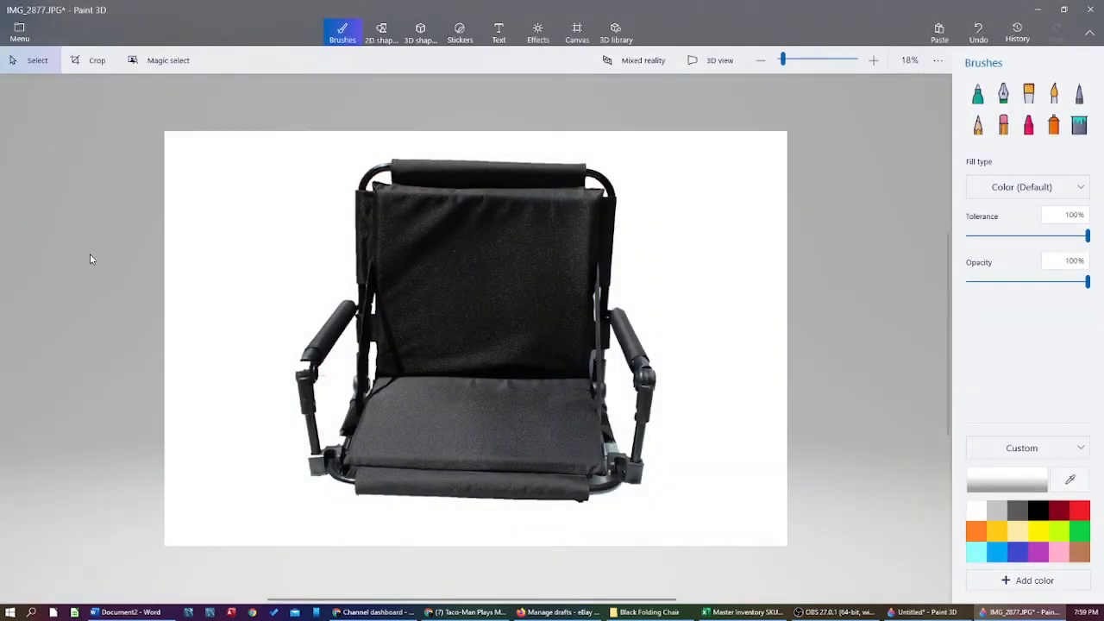
# Close the front-view chair picture and save it as a Paint 3D project named IMG_2877.JPG.
pyautogui.click(1096, 7)
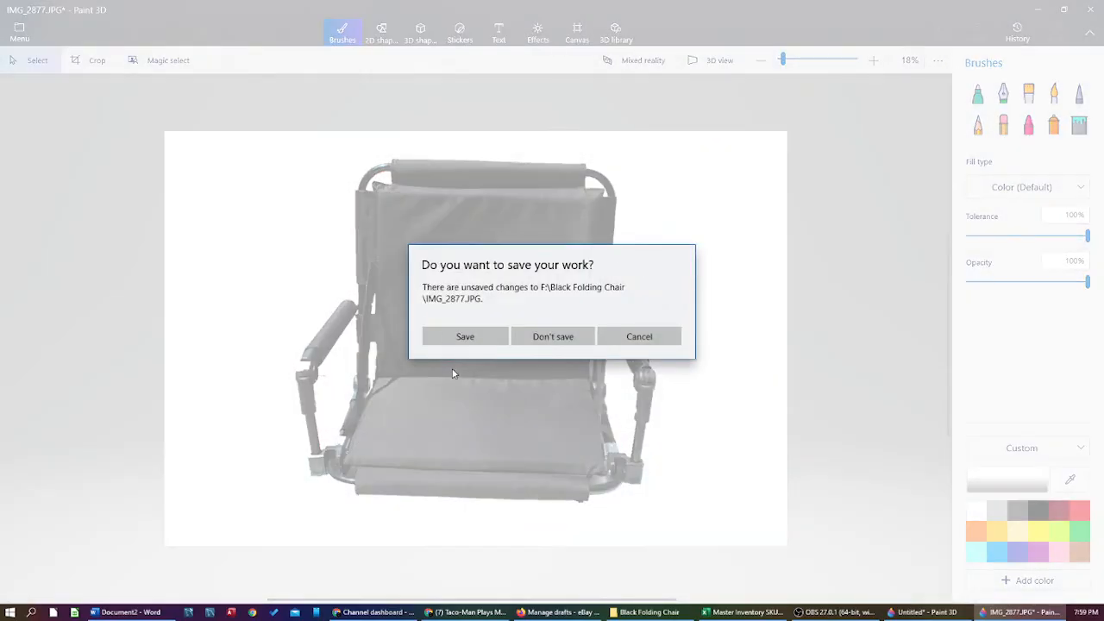
pyautogui.click(464, 337)
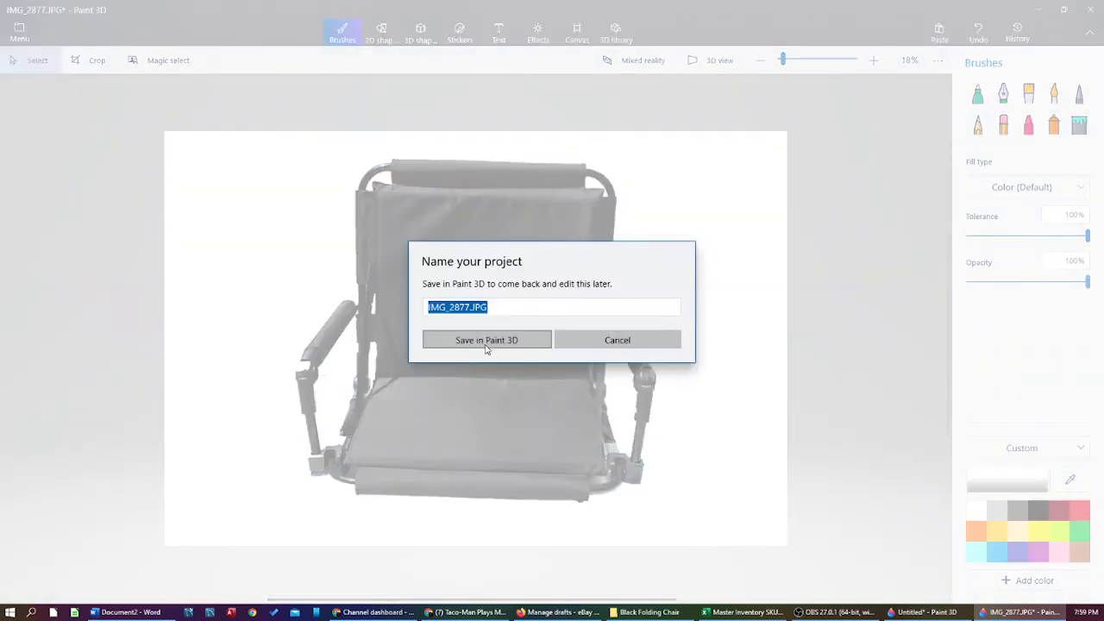
pyautogui.click(486, 345)
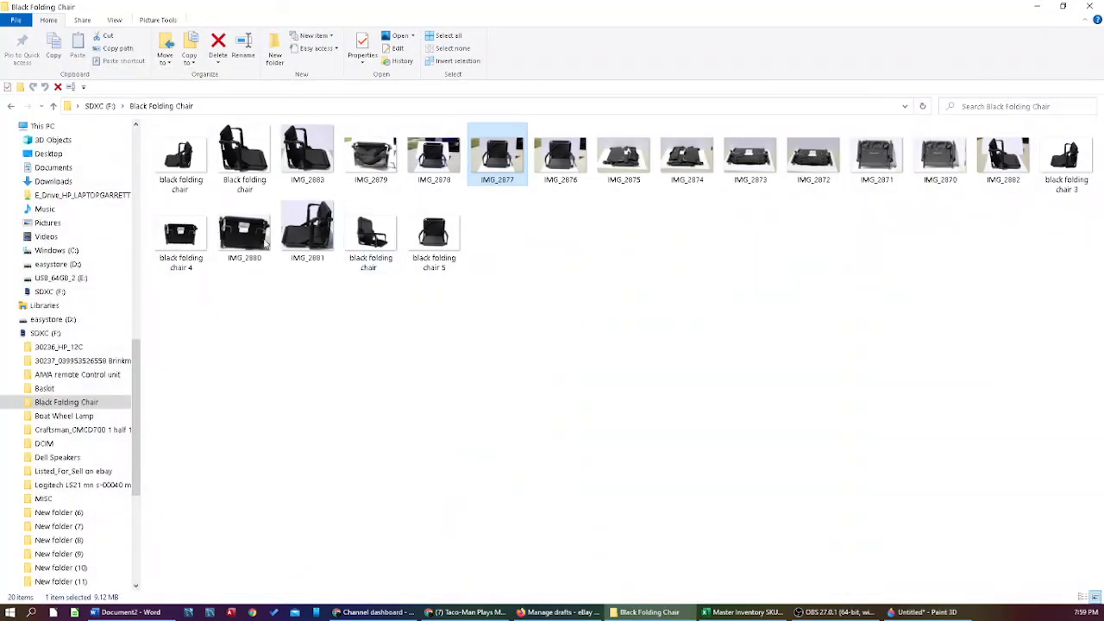
# Open the 30236_HP_12C folder on the SDXC drive and view the photos 30236_HP_12C (7) and 30236_HP_12C full-window.
pyautogui.click(112, 108)
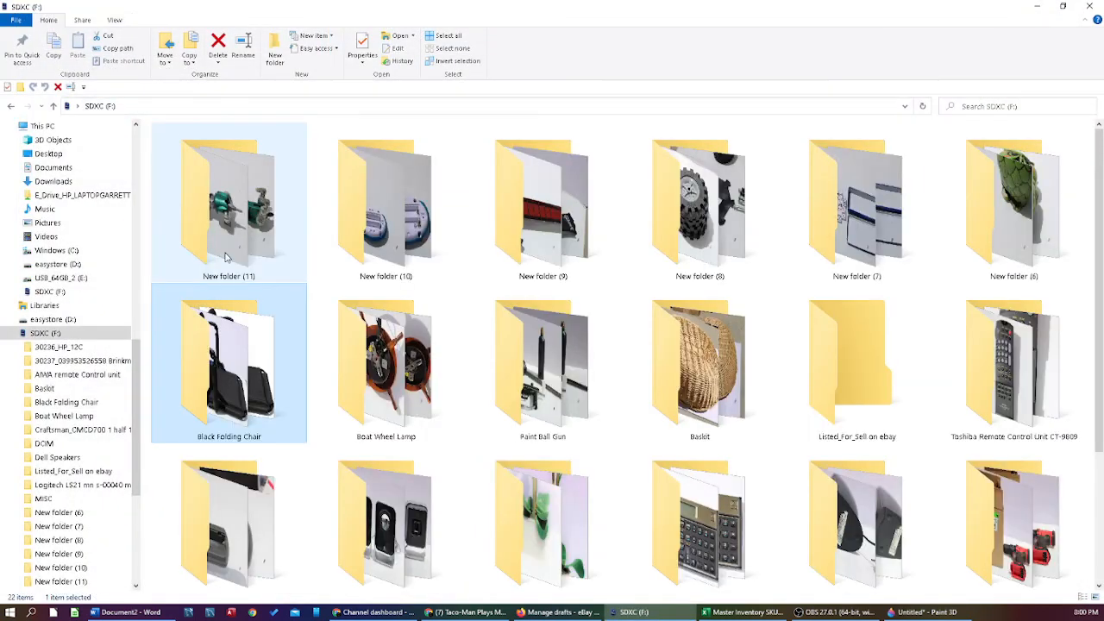
pyautogui.scroll(-3, 367, 315)
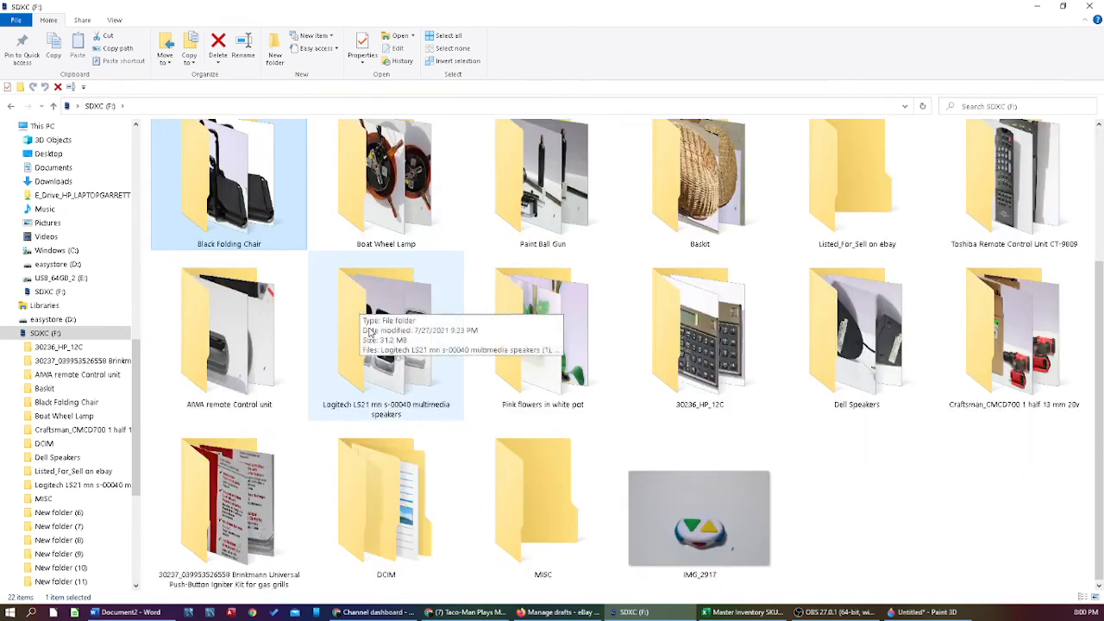
pyautogui.doubleClick(725, 397)
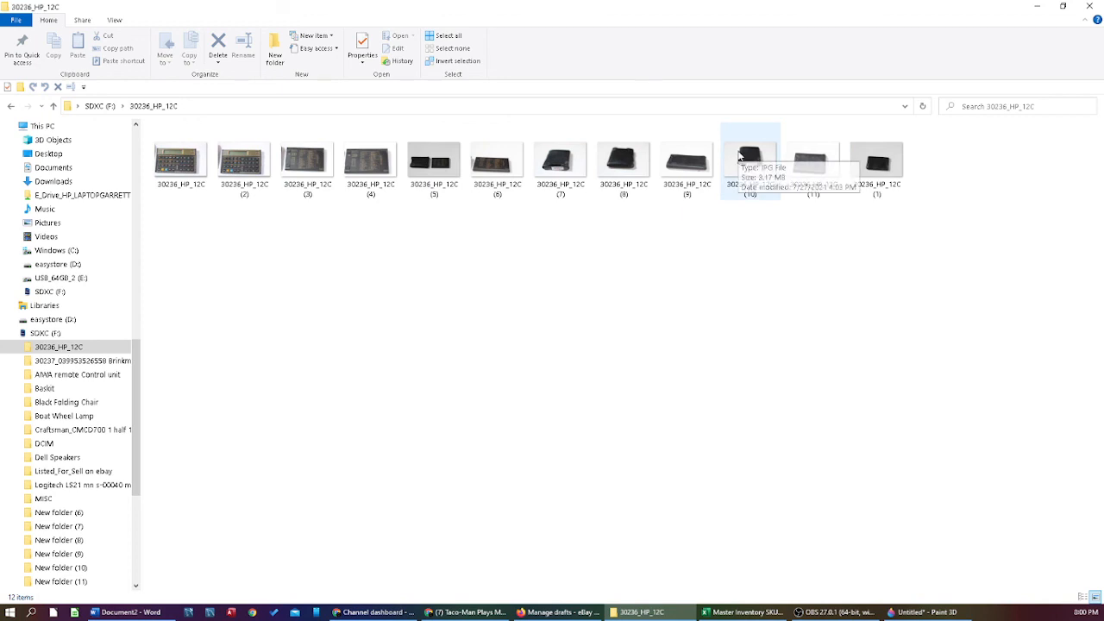
pyautogui.doubleClick(572, 158)
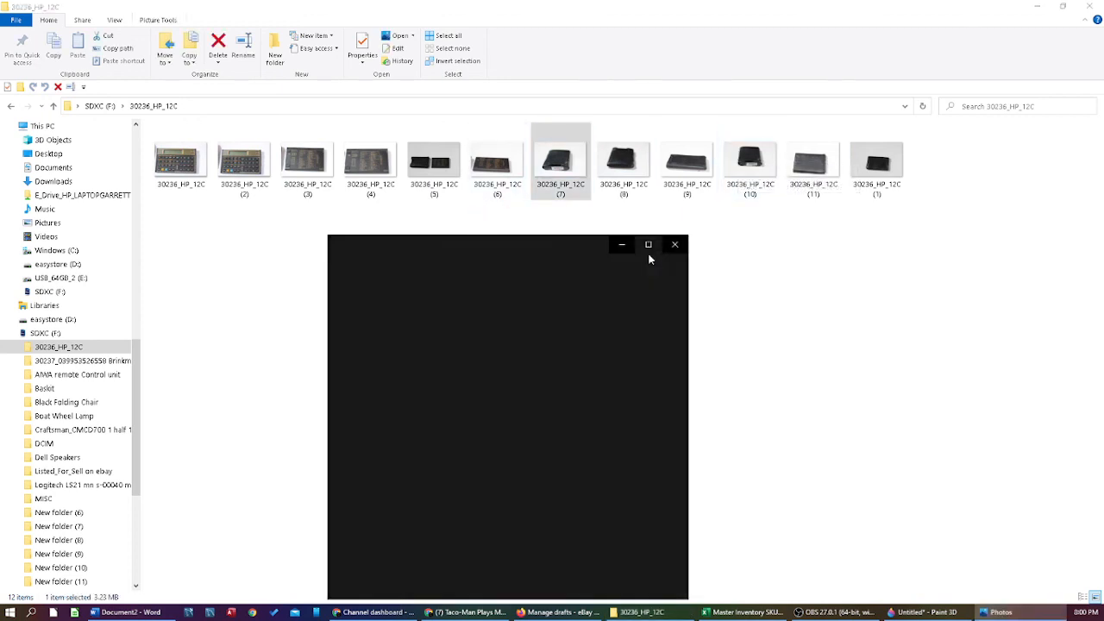
pyautogui.click(648, 244)
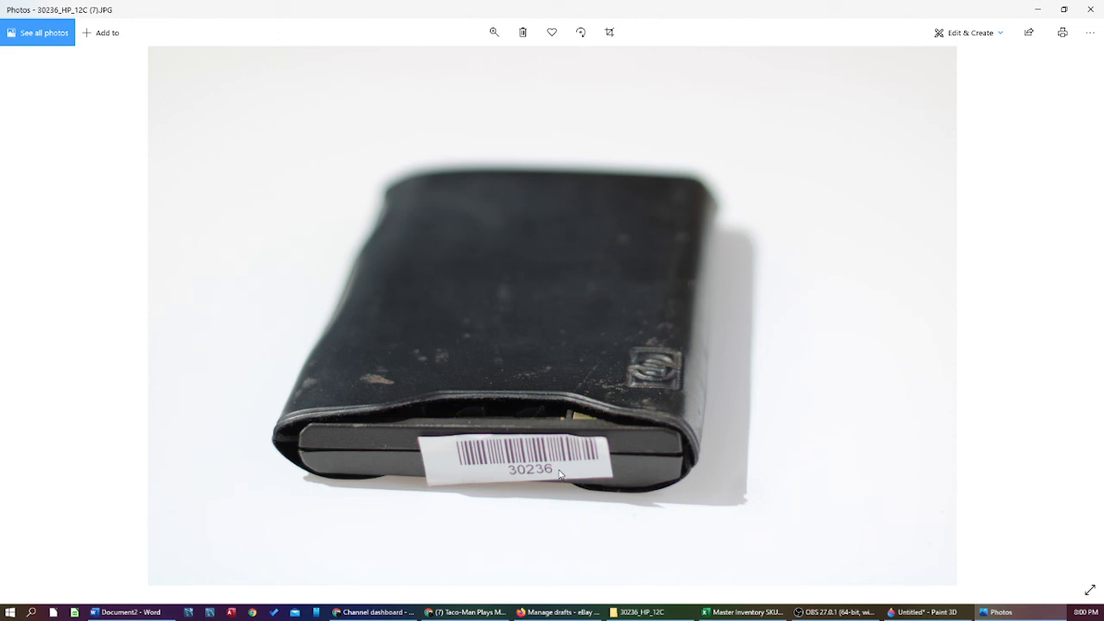
pyautogui.click(1097, 8)
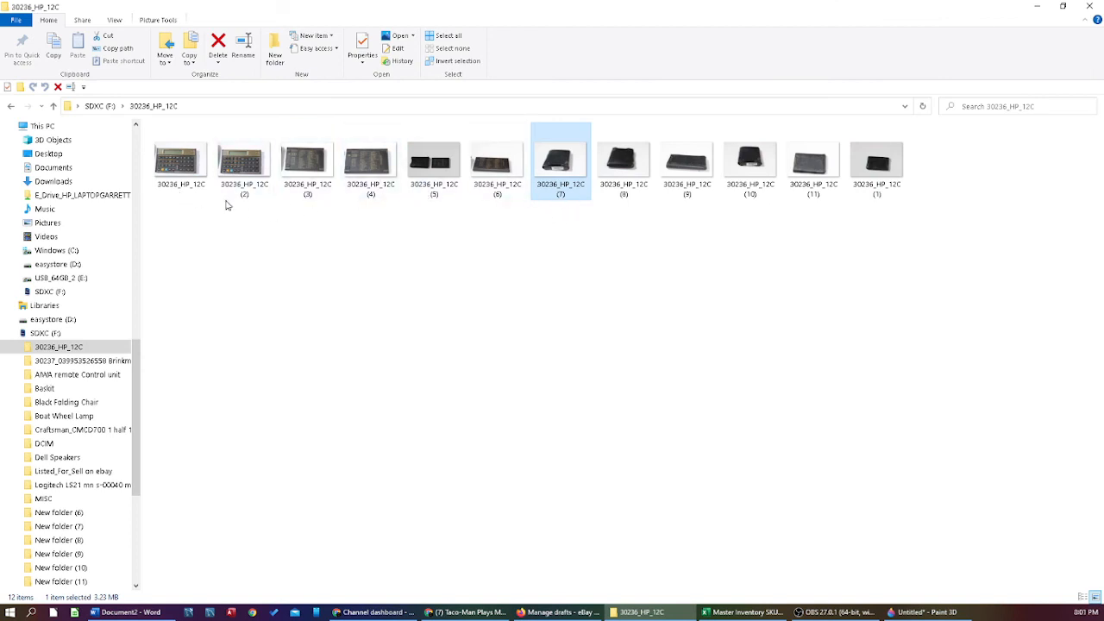
pyautogui.doubleClick(187, 196)
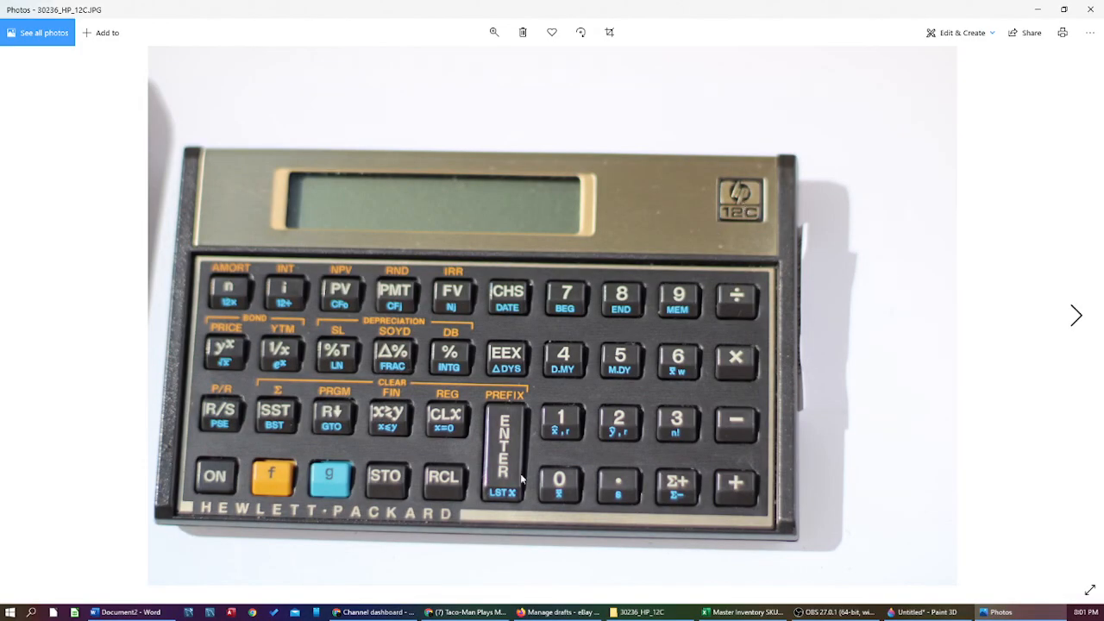
pyautogui.click(1090, 9)
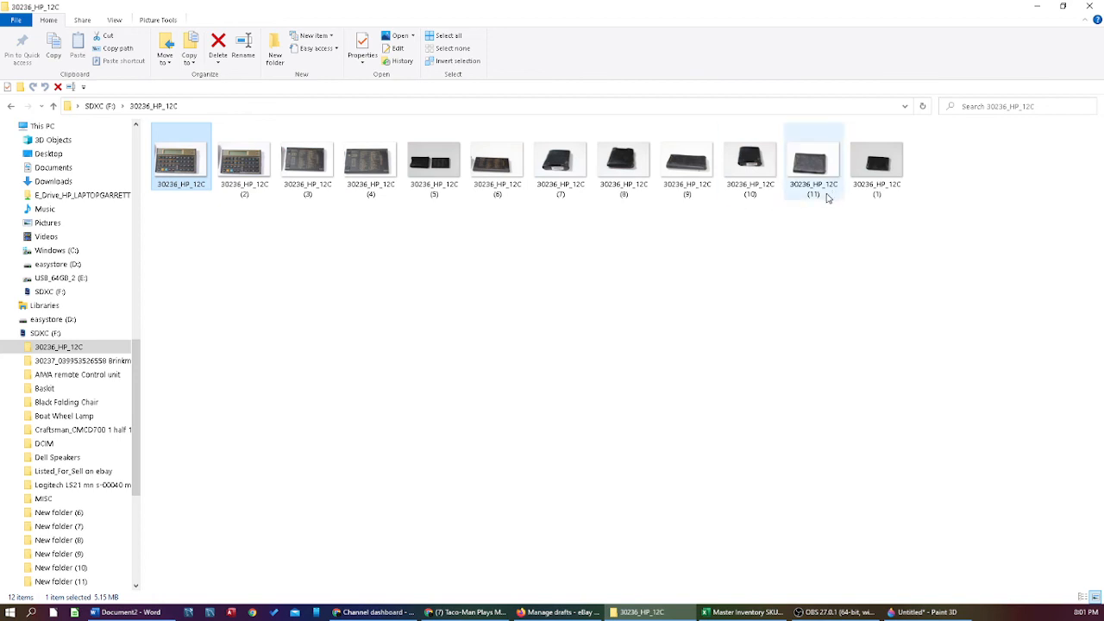
# Select all the photos in the 30236_HP_12C folder and open the first photo's name for a batch rename.
pyautogui.rightClick(202, 175)
pyautogui.click(202, 158)
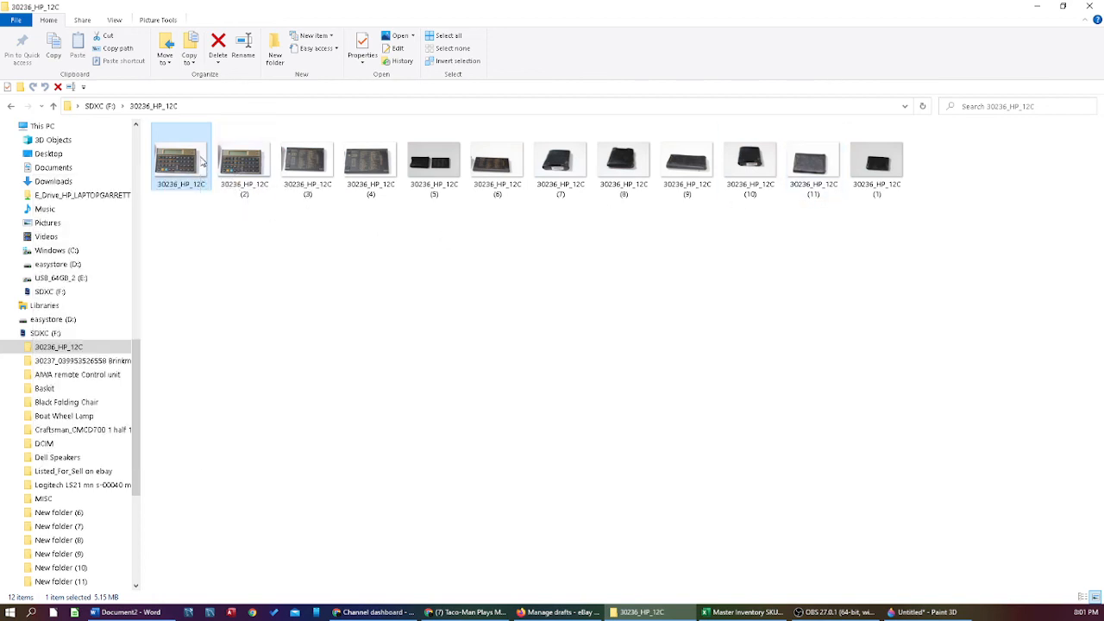
pyautogui.moveTo(190, 227); pyautogui.dragTo(915, 102)
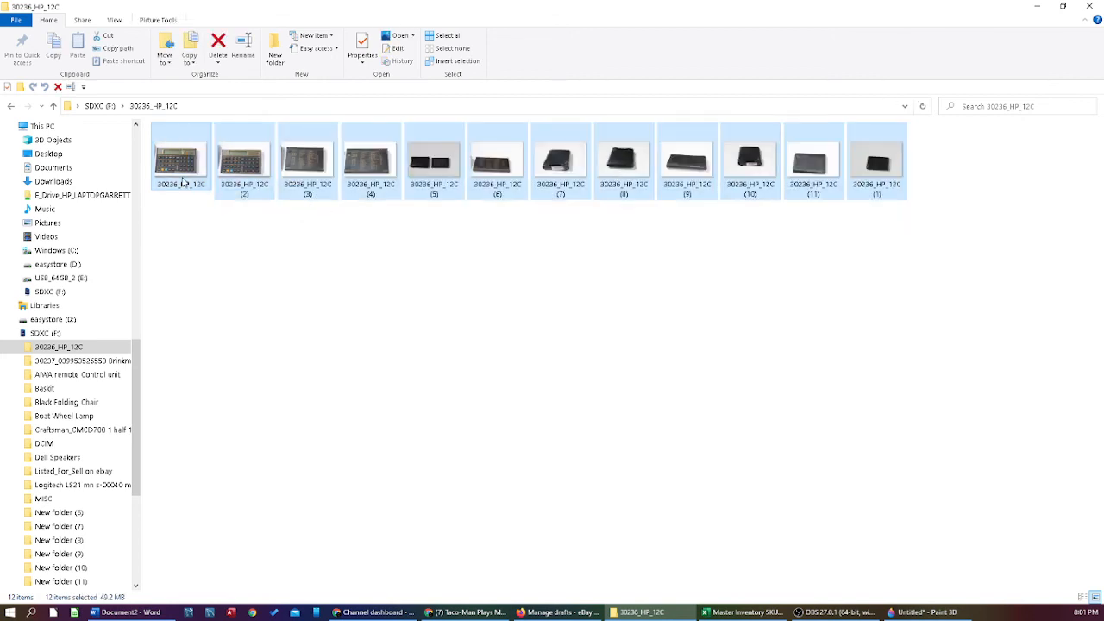
pyautogui.rightClick(182, 181)
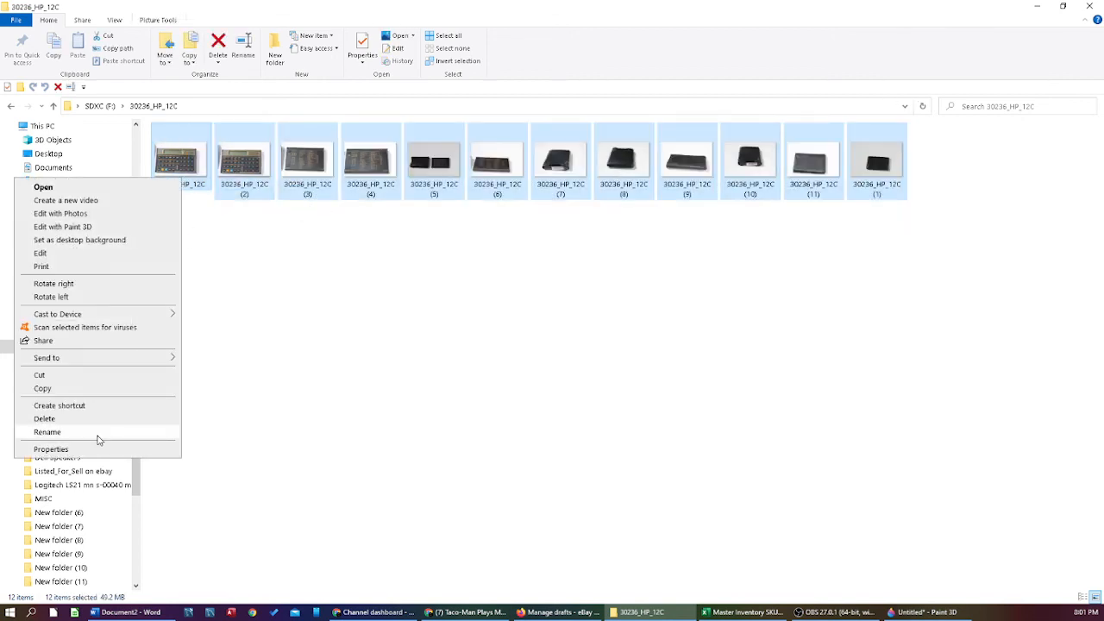
pyautogui.click(97, 436)
pyautogui.click(206, 189)
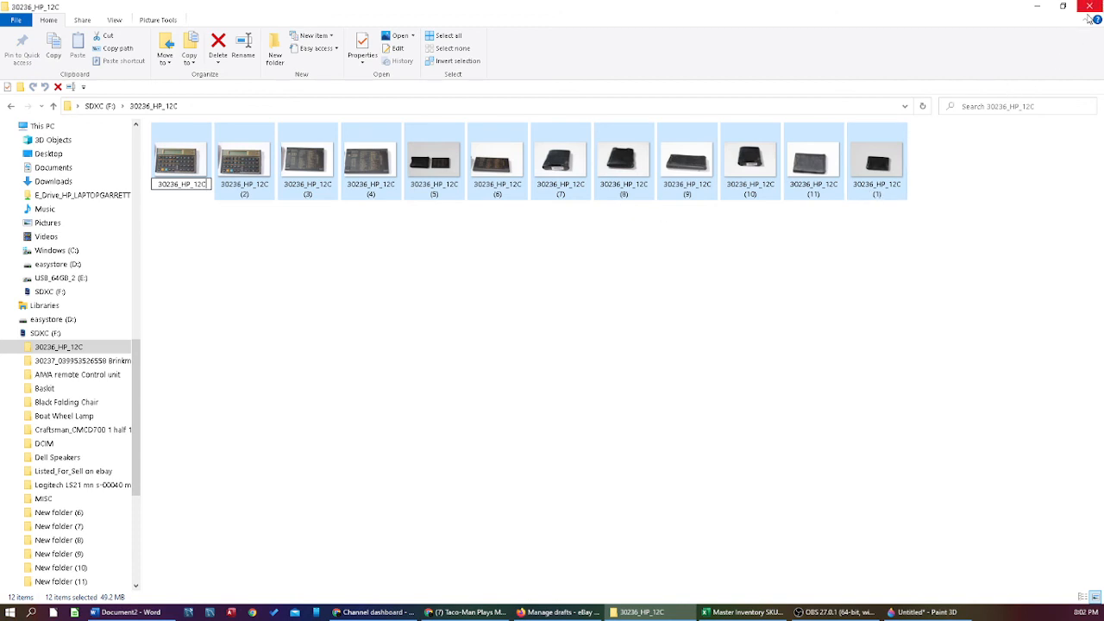
pyautogui.click(300, 250)
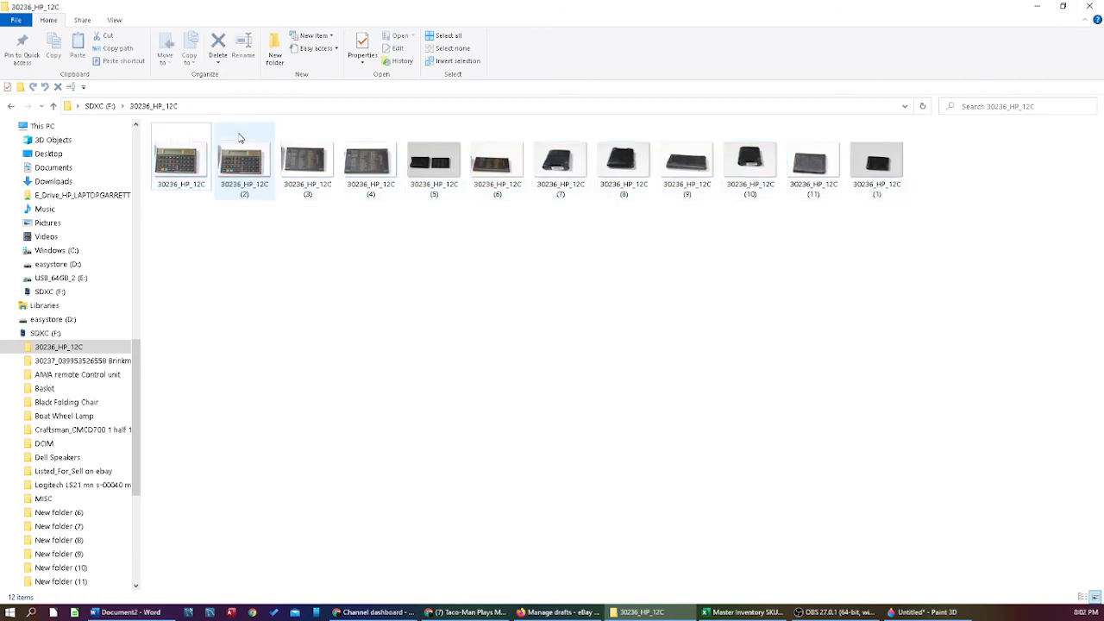
# Open the "Pink flowers in white pot" folder on the SDXC drive and view its first photo.
pyautogui.click(99, 105)
pyautogui.scroll(-3, 706, 495)
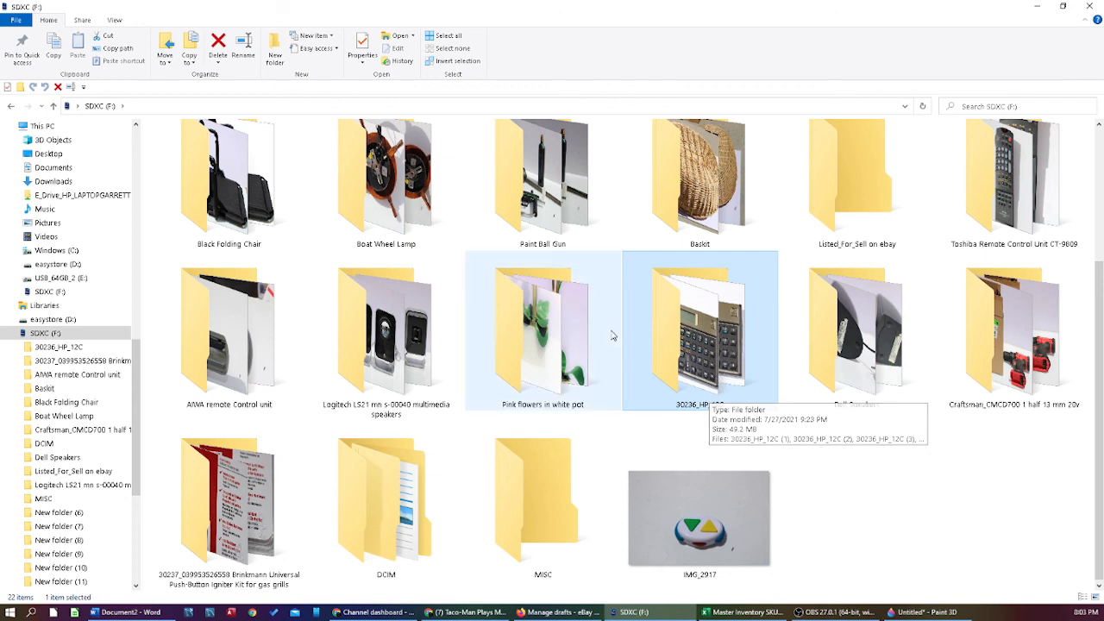
pyautogui.doubleClick(585, 355)
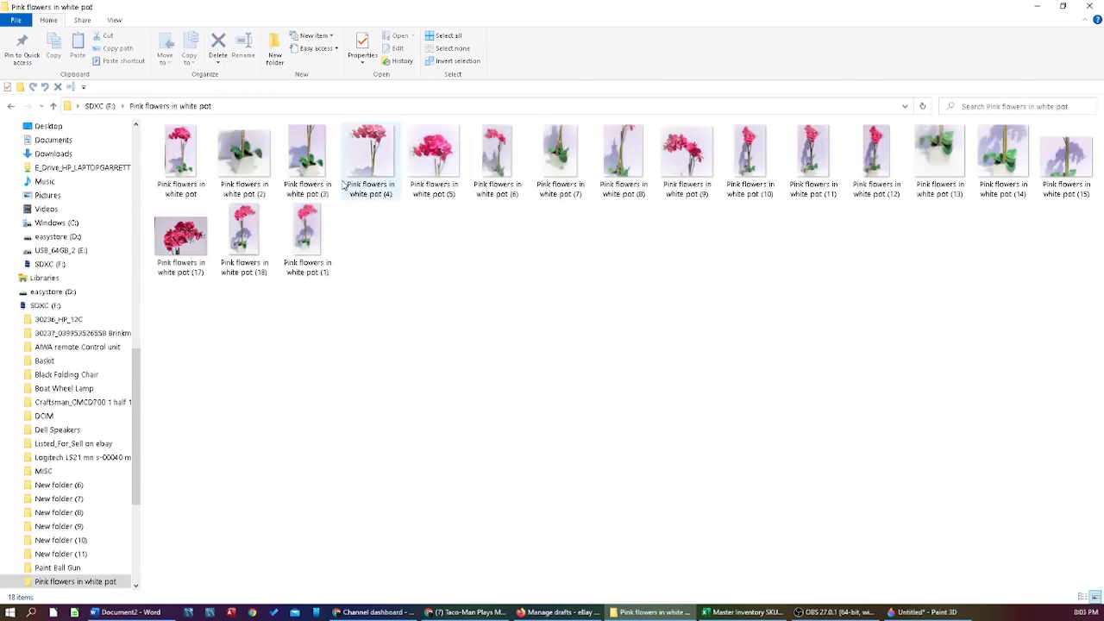
pyautogui.doubleClick(186, 168)
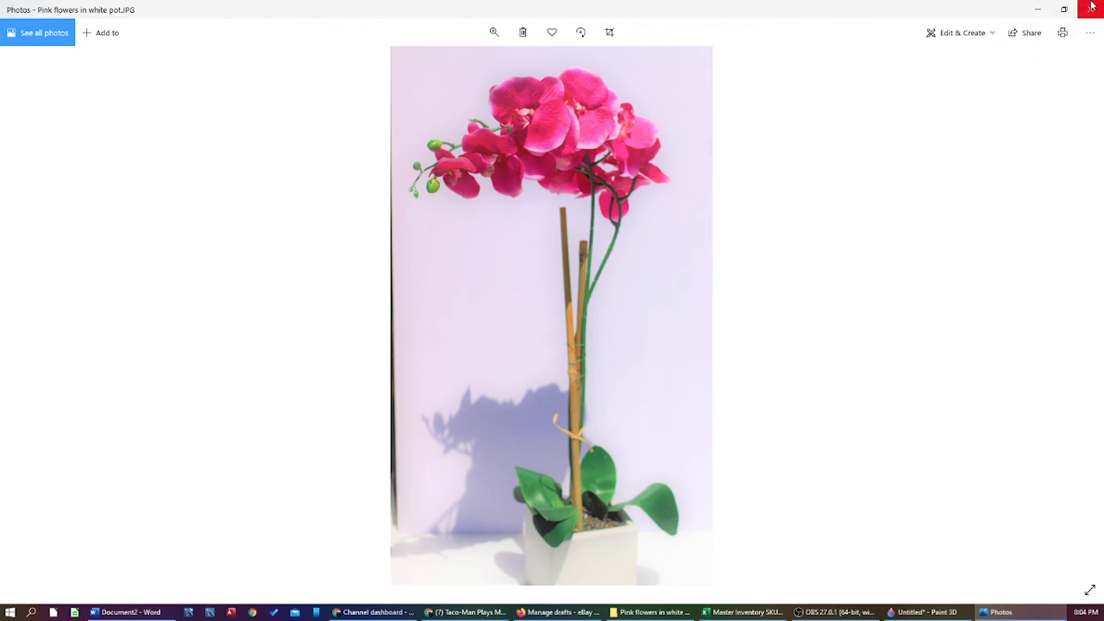
pyautogui.click(1091, 9)
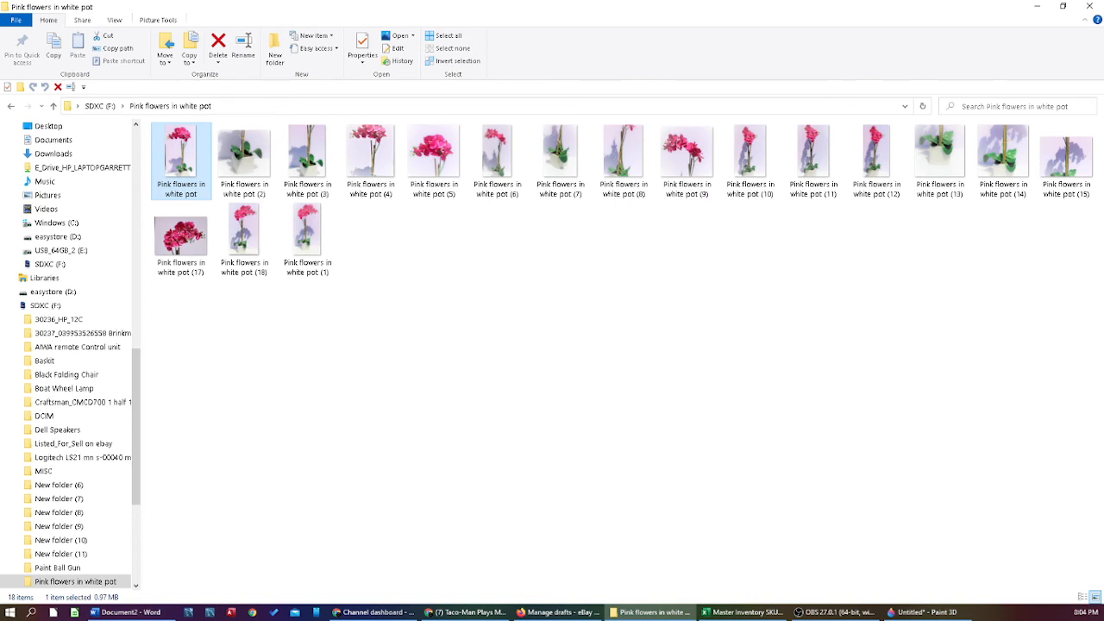